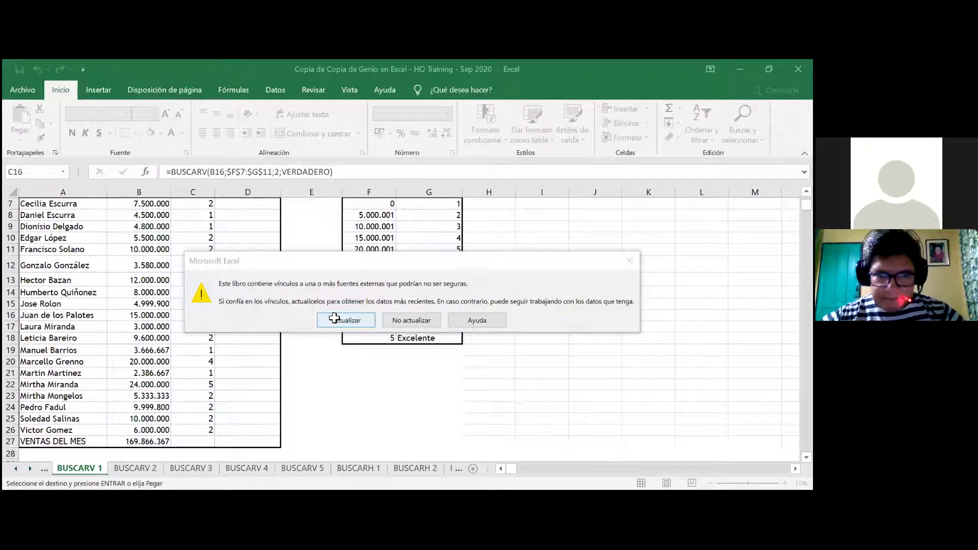
Accept the security warning so the workbook's external links are updated.
{"action": "left_click", "coordinate": [334, 320]}
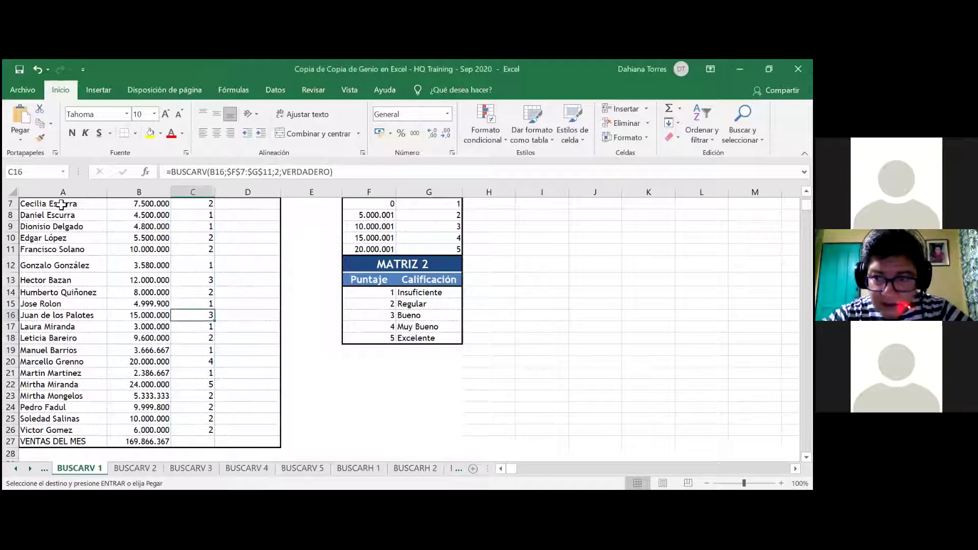
Select cell D7 and bring up the Fórmulas ribbon's function library.
{"action": "left_click", "coordinate": [236, 205]}
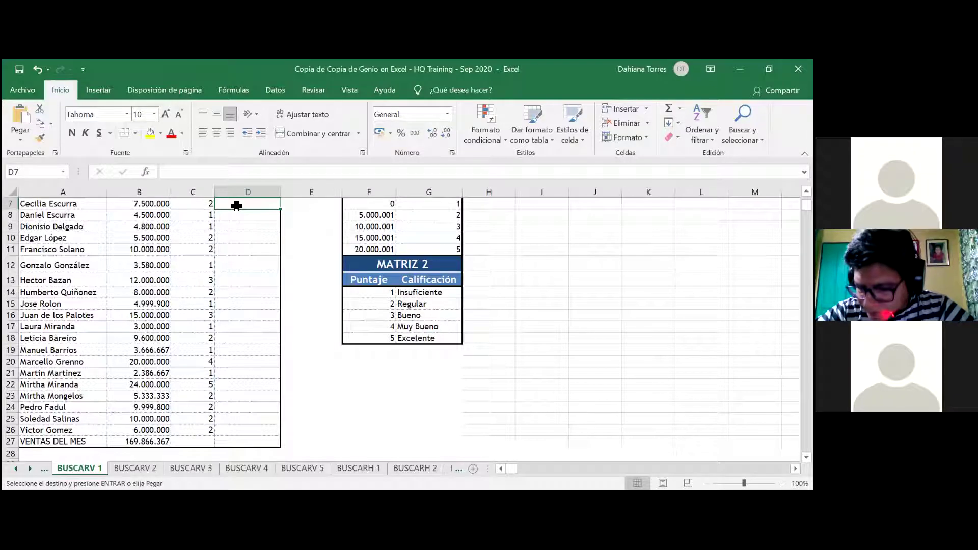
{"action": "left_click", "coordinate": [244, 90]}
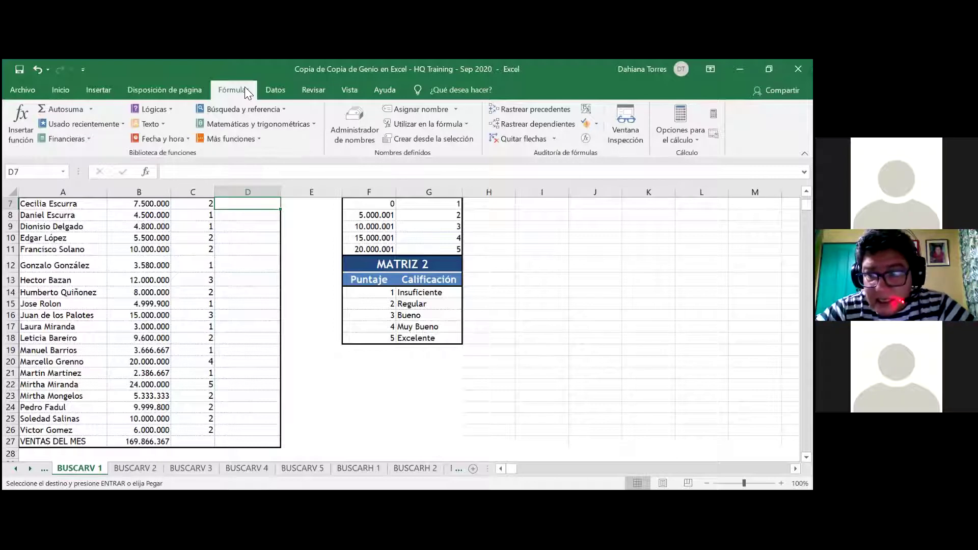
In Insert Function, filter to Búsqueda y referencia and choose BUSCARV.
{"action": "left_click", "coordinate": [9, 121]}
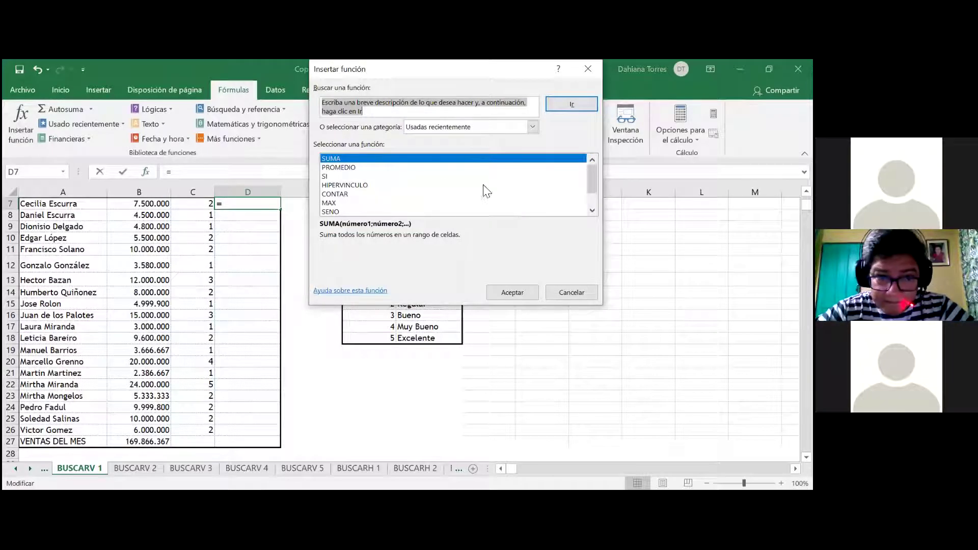
{"action": "scroll", "coordinate": [597, 188], "scroll_direction": "down", "scroll_amount": 1}
{"action": "scroll", "coordinate": [598, 192], "scroll_direction": "down", "scroll_amount": 1}
{"action": "scroll", "coordinate": [600, 196], "scroll_direction": "down", "scroll_amount": 1}
{"action": "scroll", "coordinate": [599, 167], "scroll_direction": "up", "scroll_amount": 1}
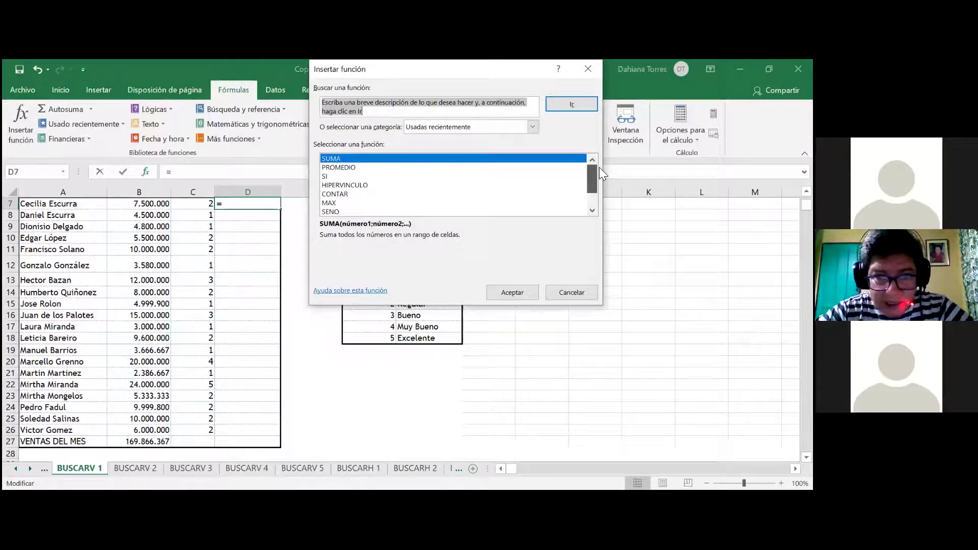
{"action": "left_click", "coordinate": [535, 130]}
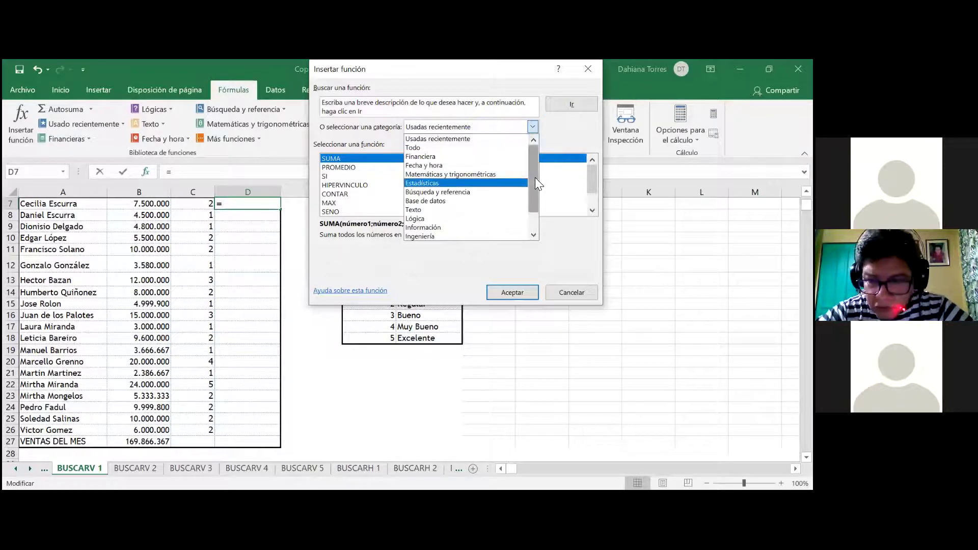
{"action": "left_click", "coordinate": [459, 193]}
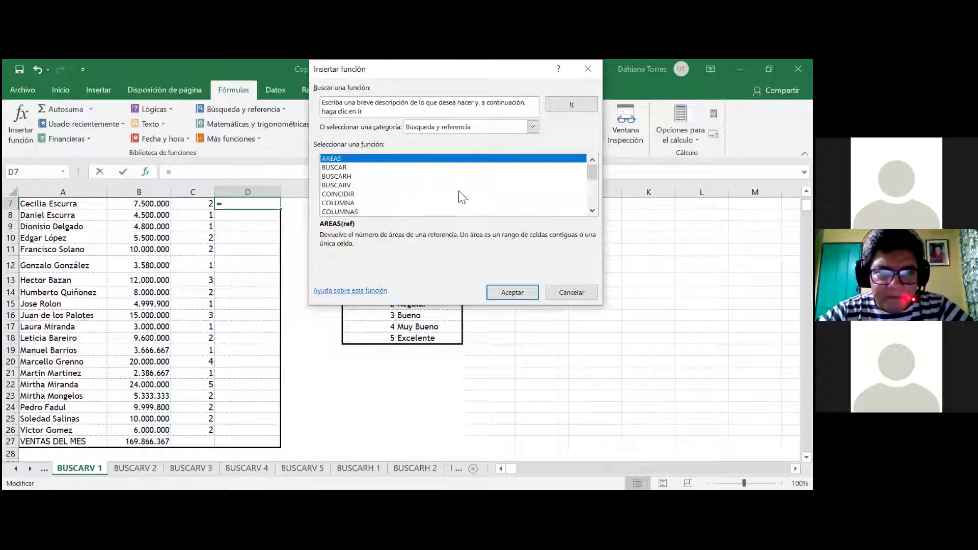
{"action": "left_click", "coordinate": [334, 186]}
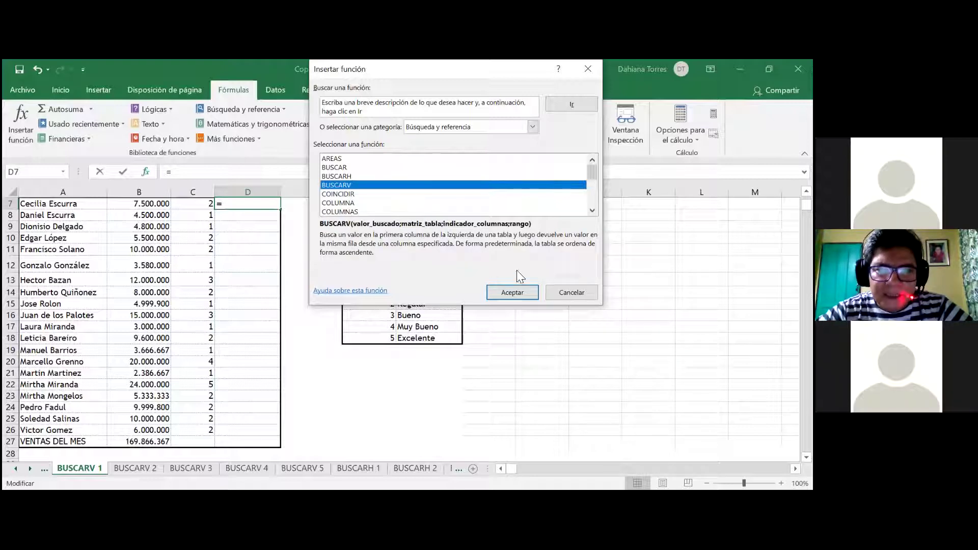
Open BUSCARV's arguments with C7 as Valor_buscado, then move to Matriz_tabla.
{"action": "left_click", "coordinate": [506, 292]}
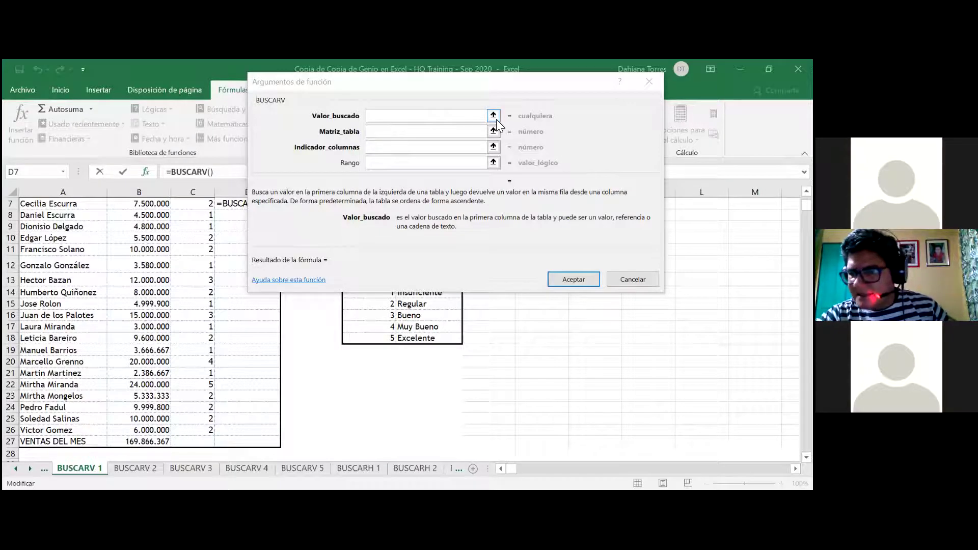
{"action": "left_click", "coordinate": [184, 205]}
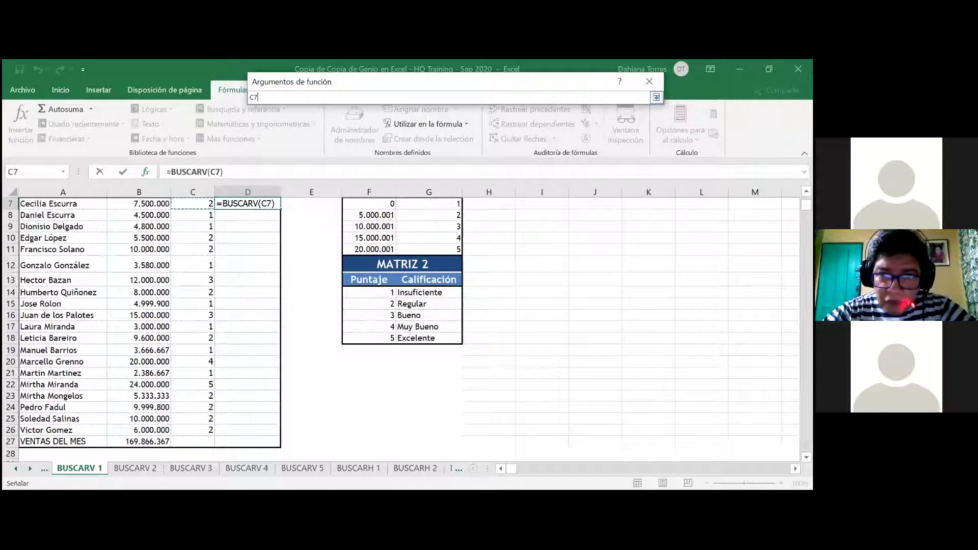
{"action": "left_click", "coordinate": [656, 97]}
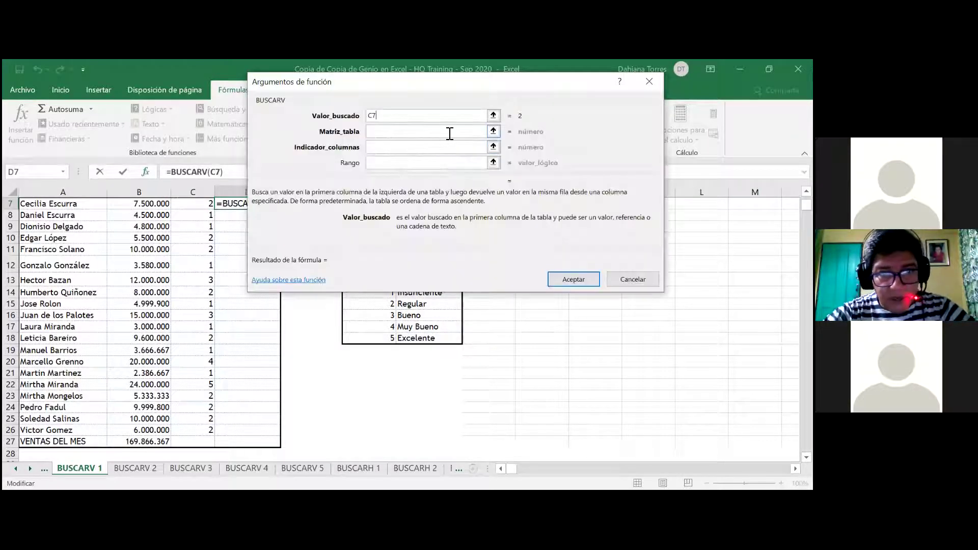
{"action": "left_click", "coordinate": [450, 134]}
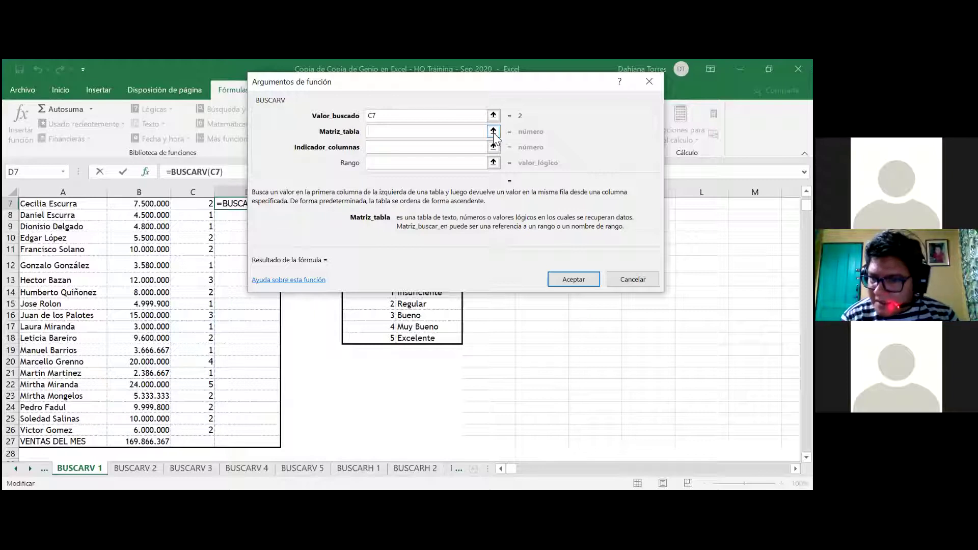
Pick the MATRIZ 2 table range F13:G18 on the sheet for Matriz_tabla.
{"action": "left_click", "coordinate": [493, 132]}
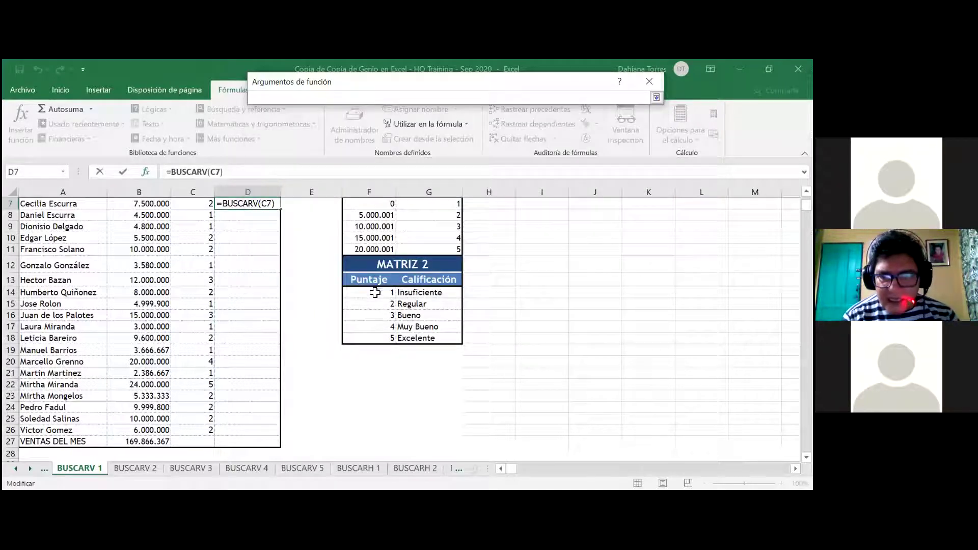
{"action": "type", "text": ";"}
{"action": "left_click", "coordinate": [376, 281]}
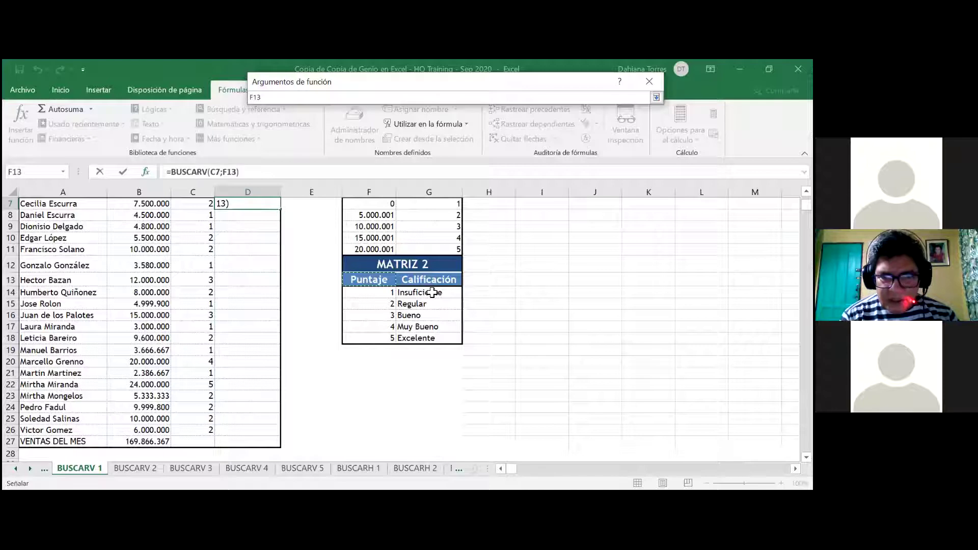
{"action": "left_click", "coordinate": [433, 334], "text": "shift"}
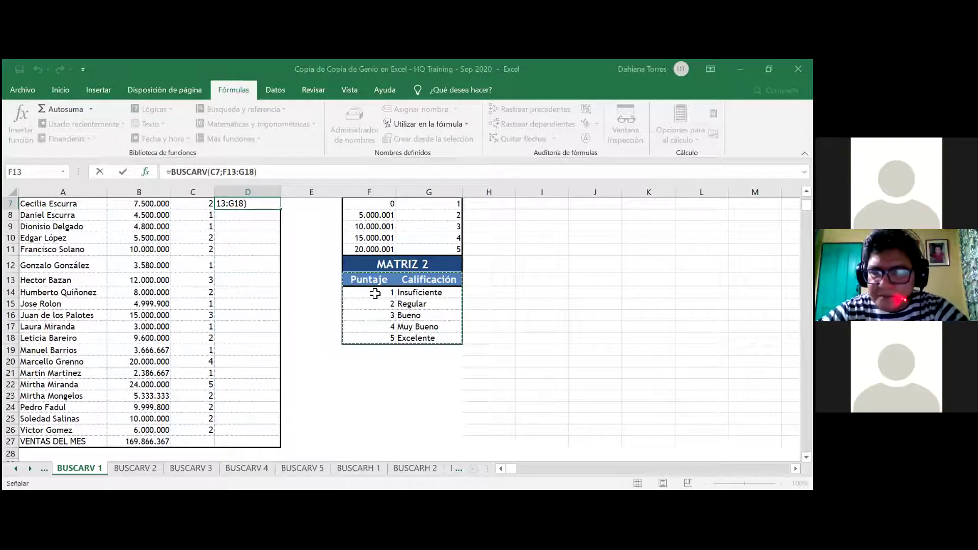
Reselect F14:G18 as the table, leaving out the headings, and return to the arguments.
{"action": "left_click", "coordinate": [375, 293]}
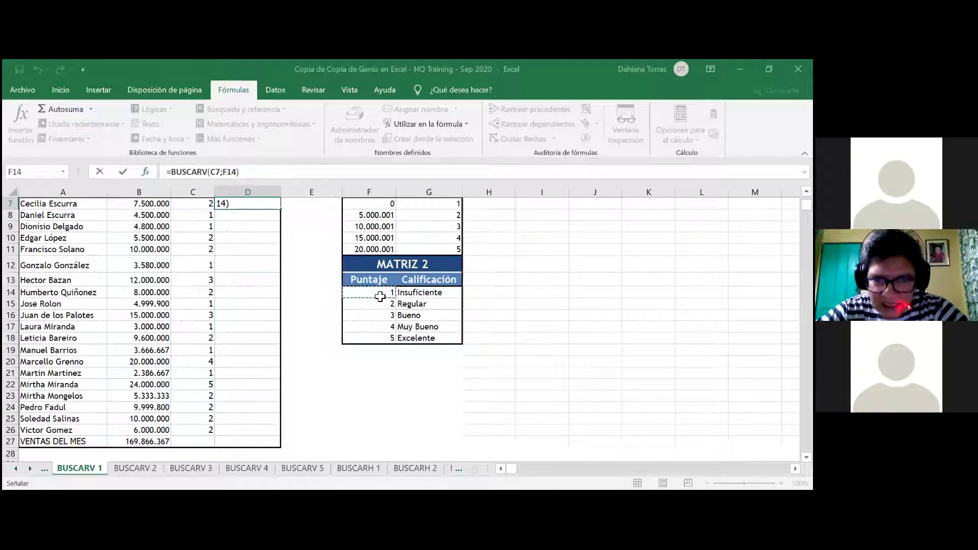
{"action": "left_click", "coordinate": [404, 344], "text": "shift"}
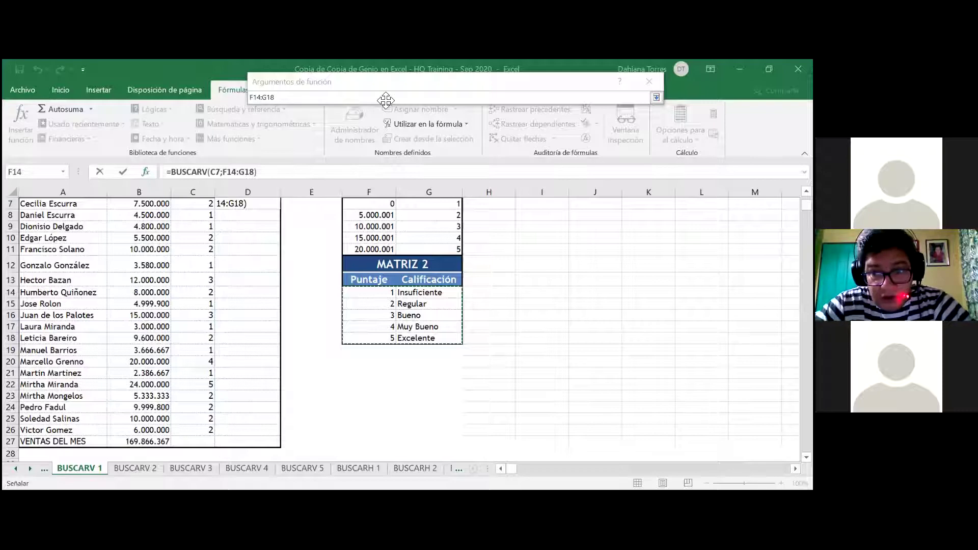
{"action": "left_click", "coordinate": [624, 99]}
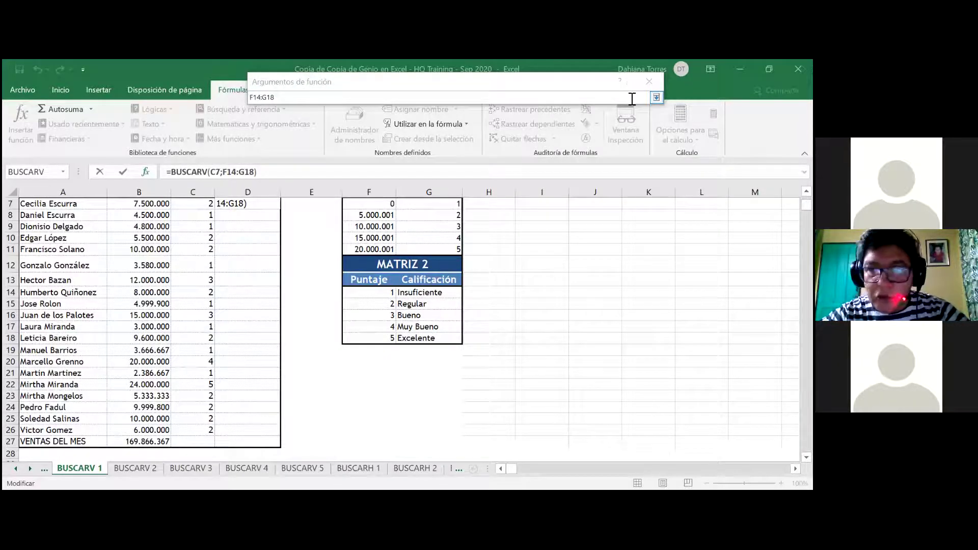
Make the table range absolute as $F$14:$G$18 and expand the full arguments dialog.
{"action": "left_click", "coordinate": [377, 97]}
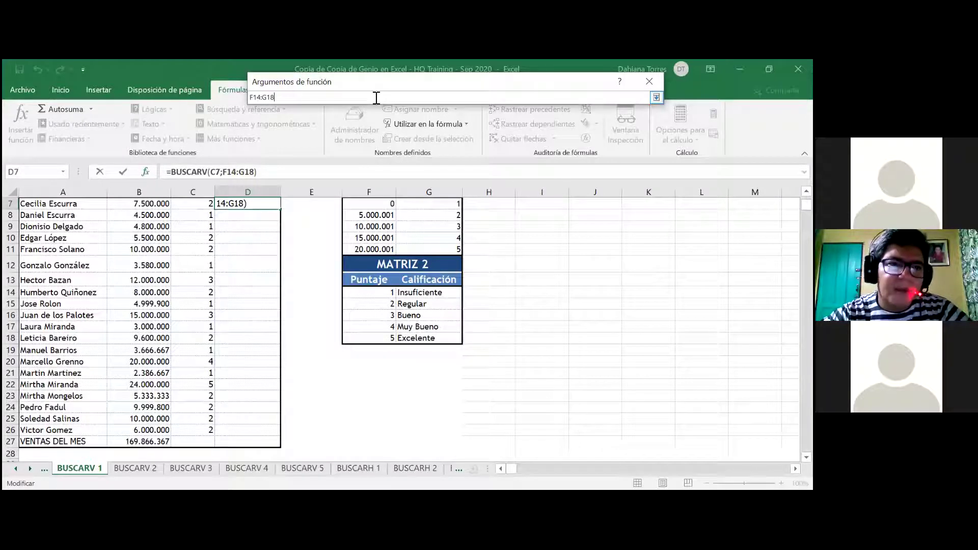
{"action": "key", "text": "F4"}
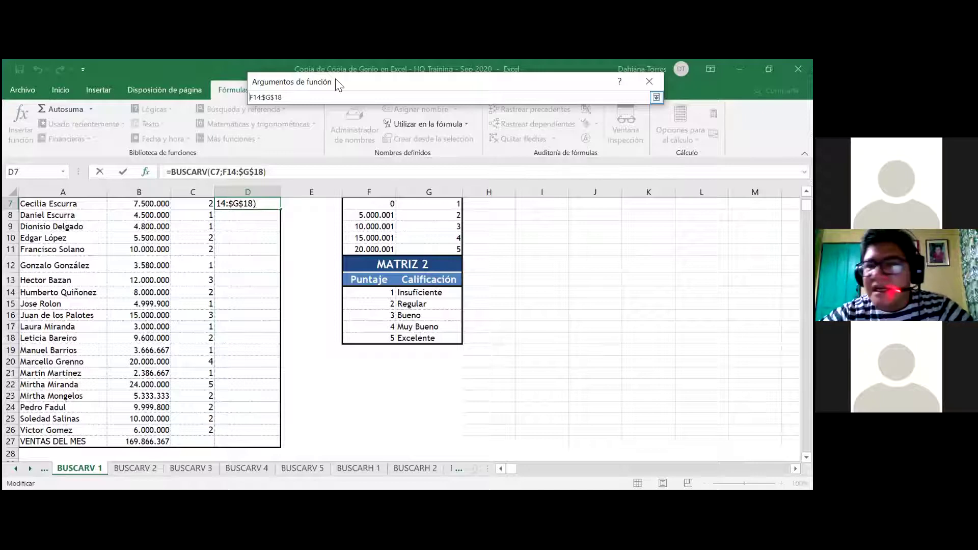
{"action": "key", "text": "F4"}
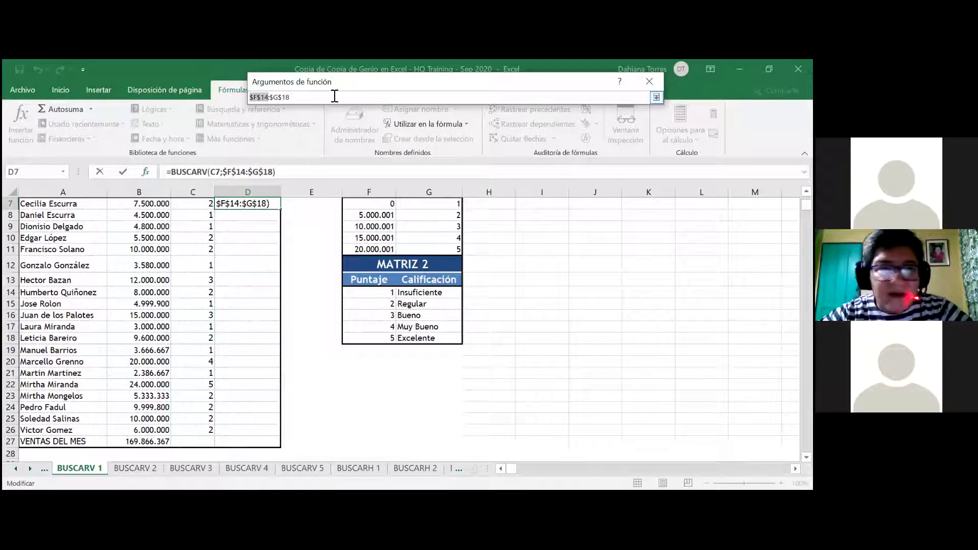
{"action": "left_click", "coordinate": [334, 97]}
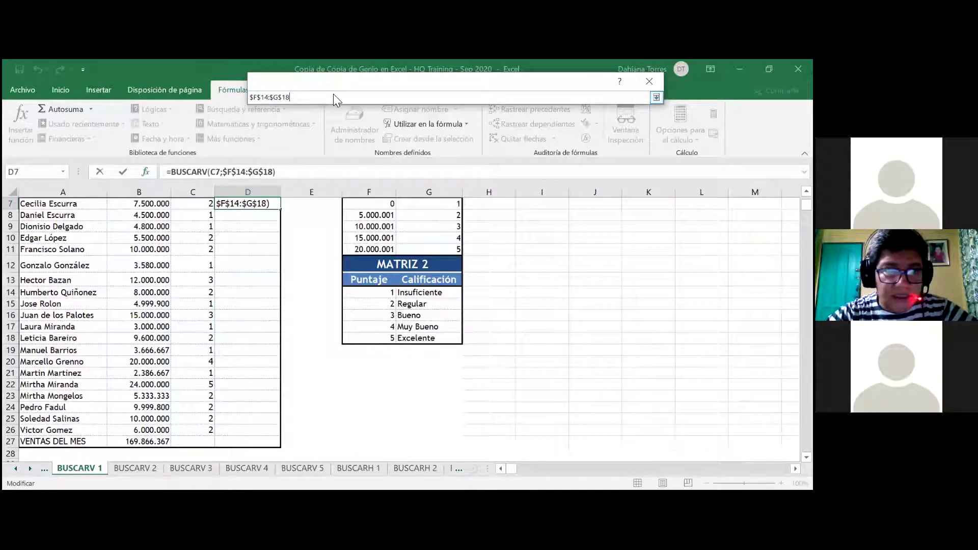
{"action": "key", "text": "Return"}
Enter 2 as Indicador_columnas so the preview returns Regular.
{"action": "left_click", "coordinate": [447, 148]}
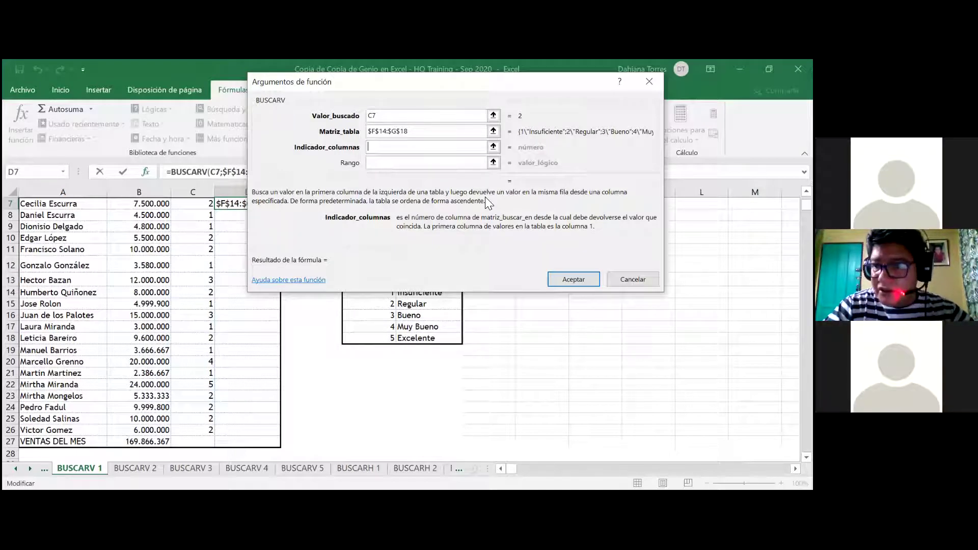
{"action": "type", "text": "2"}
{"action": "left_click", "coordinate": [461, 162]}
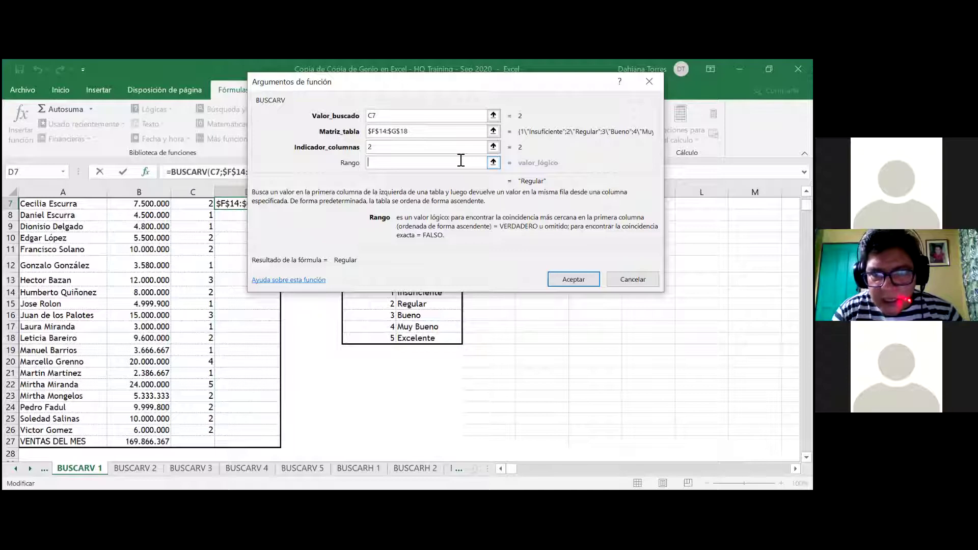
Try 1 and 0 in the Rango box, finally leaving 2 (VERDADERO).
{"action": "type", "text": "1"}
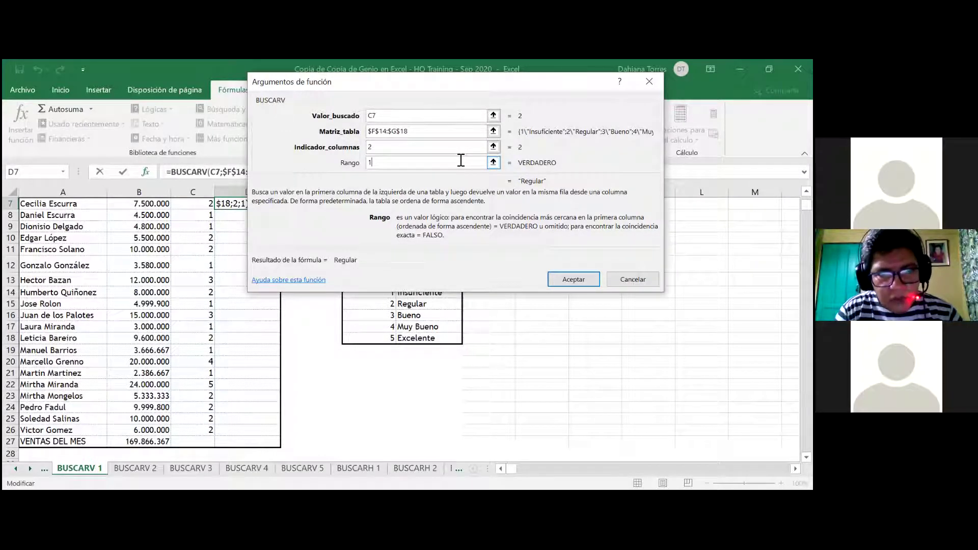
{"action": "key", "text": "BackSpace"}
{"action": "type", "text": "0"}
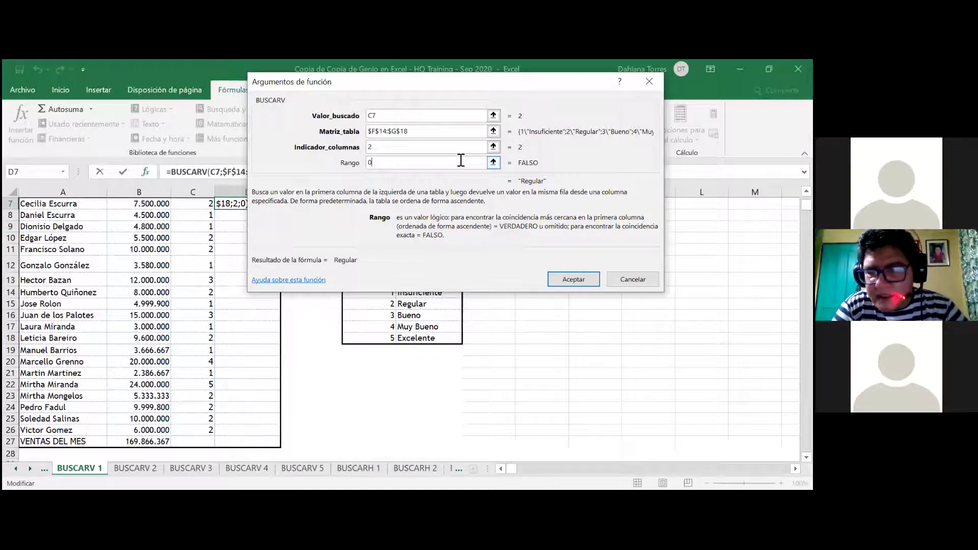
{"action": "key", "text": "BackSpace"}
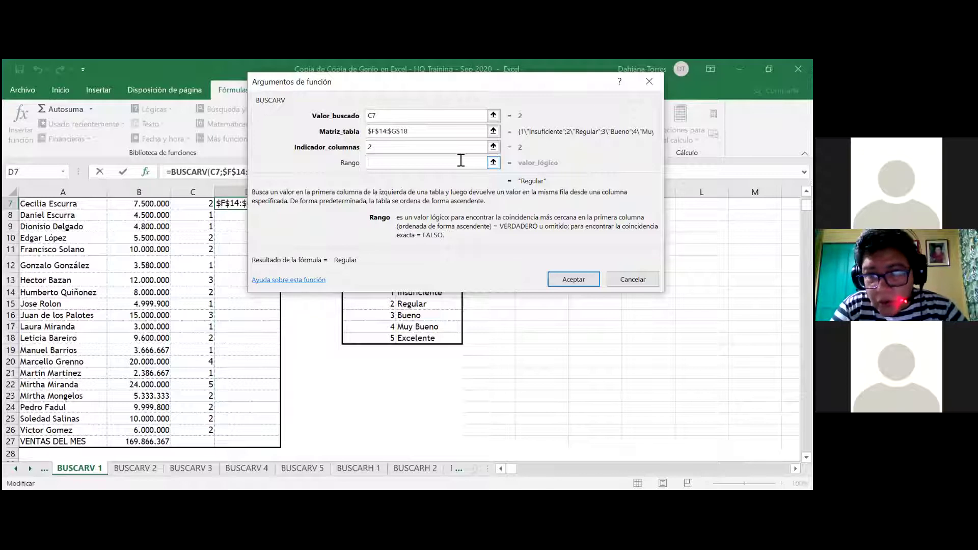
{"action": "type", "text": "2"}
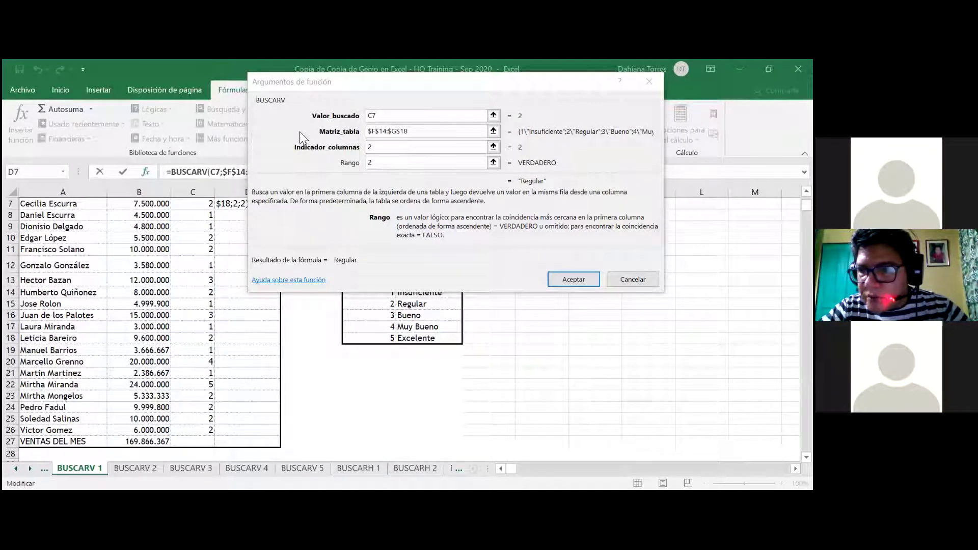
{"action": "left_click", "coordinate": [374, 165]}
{"action": "type", "text": "0"}
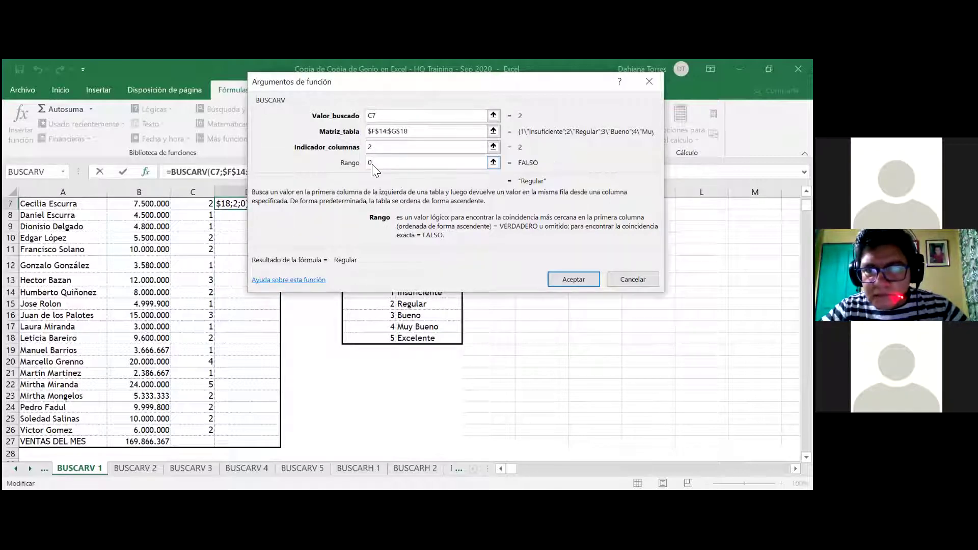
{"action": "key", "text": "Return"}
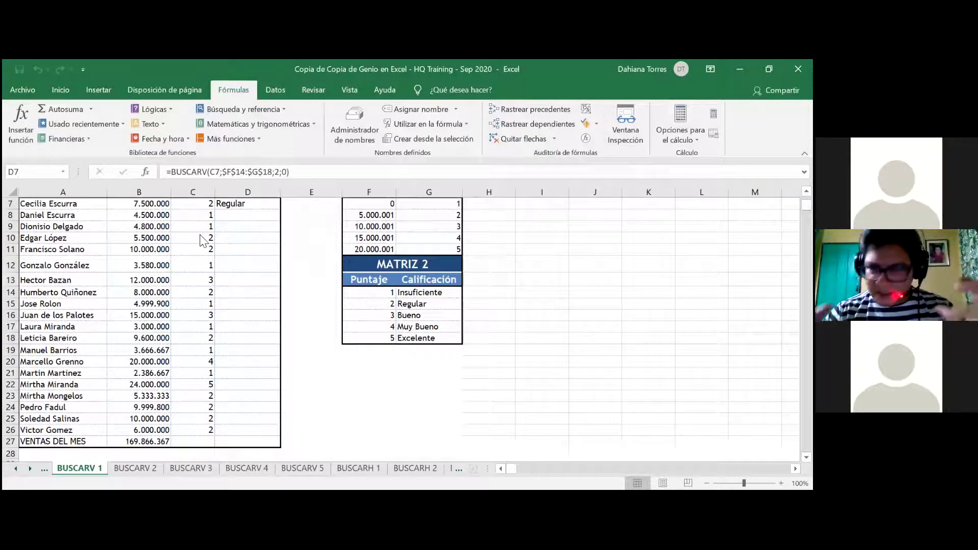
Reopen D7's BUSCARV arguments showing C7, $F$14:$G$18, 2 and 0.
{"action": "left_click", "coordinate": [19, 118]}
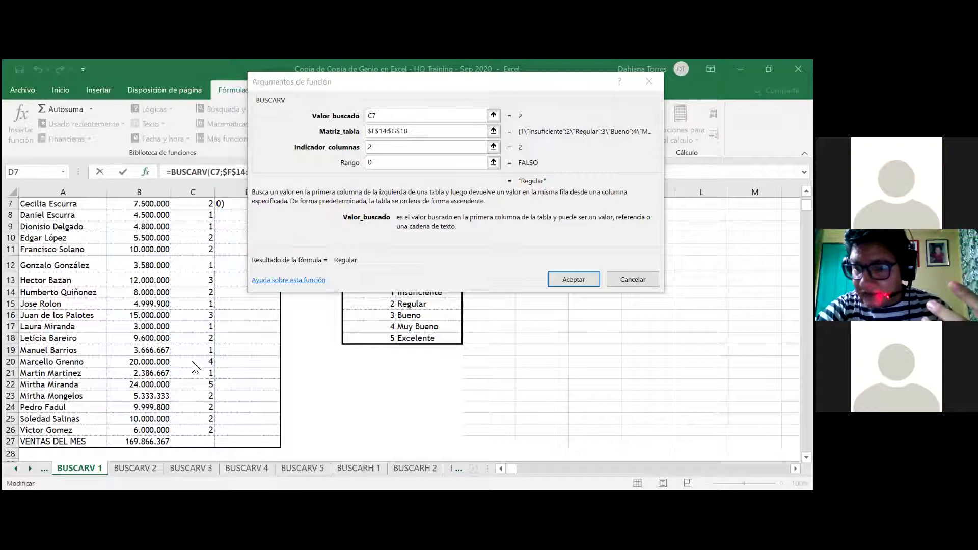
{"action": "left_click", "coordinate": [575, 179]}
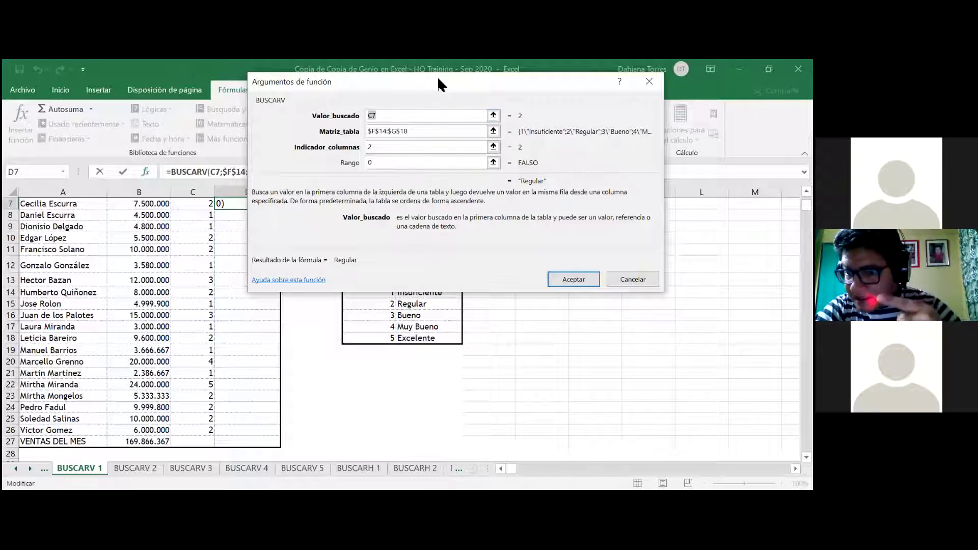
Close the BUSCARV arguments, keeping D7's =BUSCARV(C7;$F$14:$G$18;2;0) showing Regular.
{"action": "left_click_drag", "start_coordinate": [439, 84], "coordinate": [388, 72]}
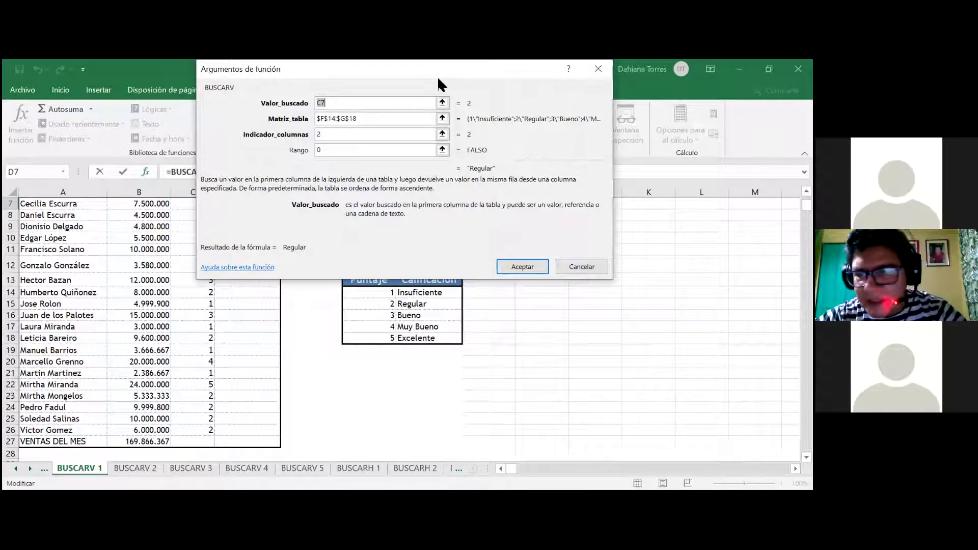
{"action": "key", "text": "Return"}
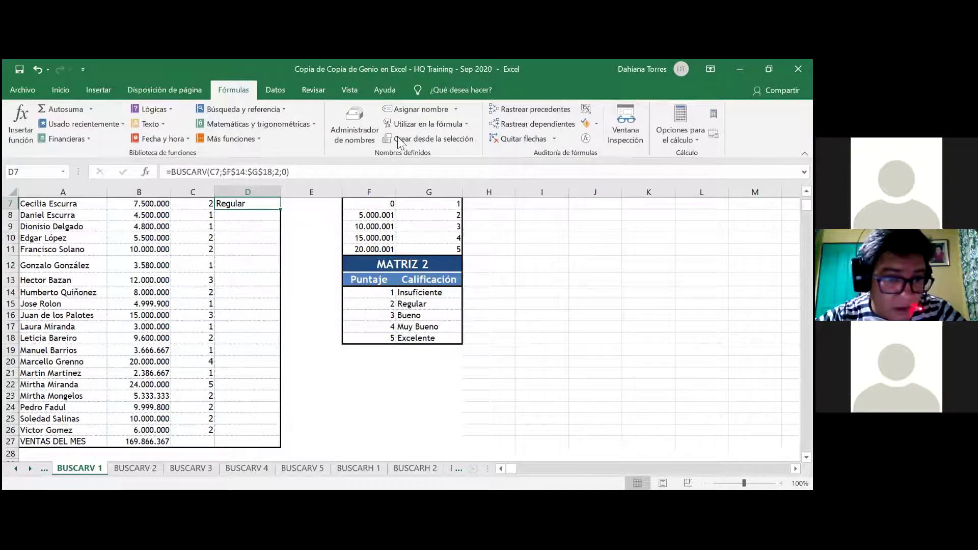
Fill D7's grade formula down to D26 without copying its formatting.
{"action": "double_click", "coordinate": [278, 209]}
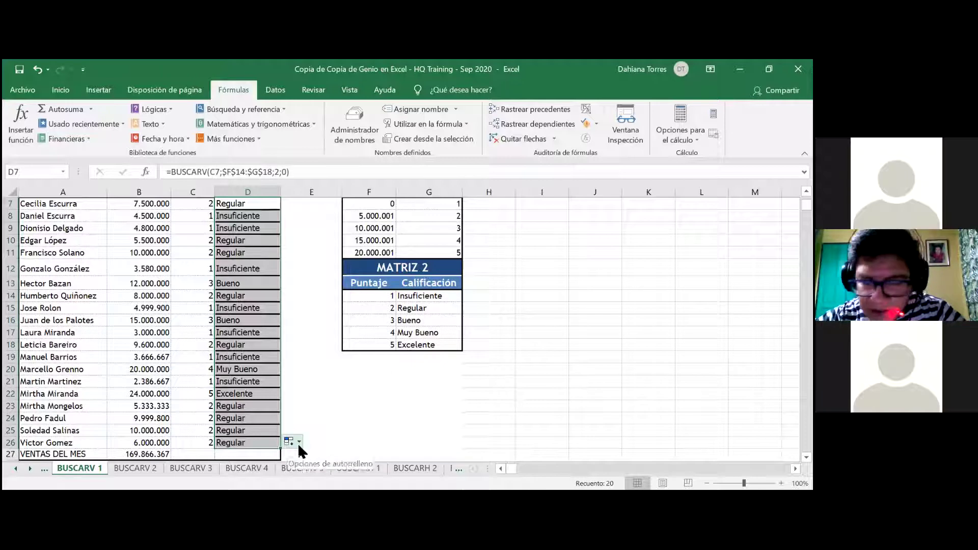
{"action": "left_click", "coordinate": [297, 442]}
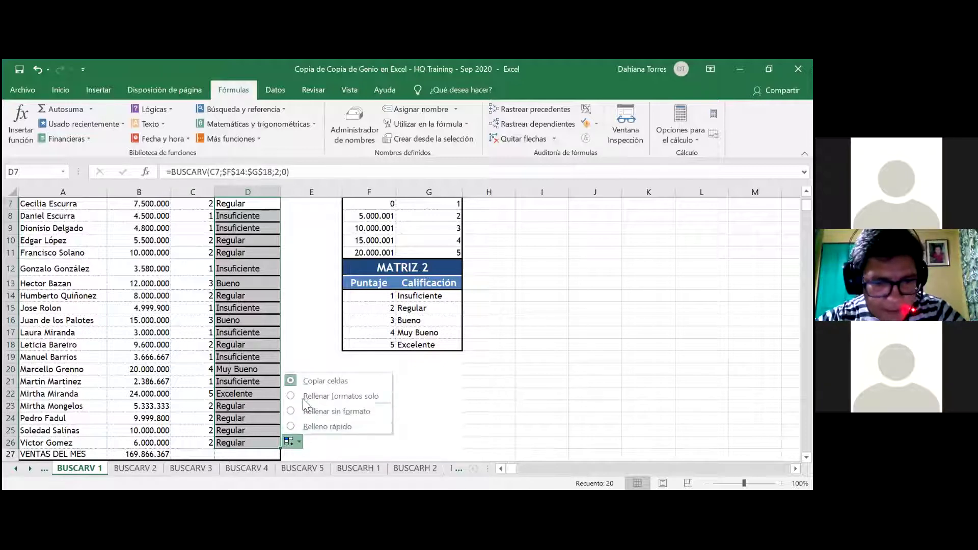
{"action": "left_click", "coordinate": [302, 411]}
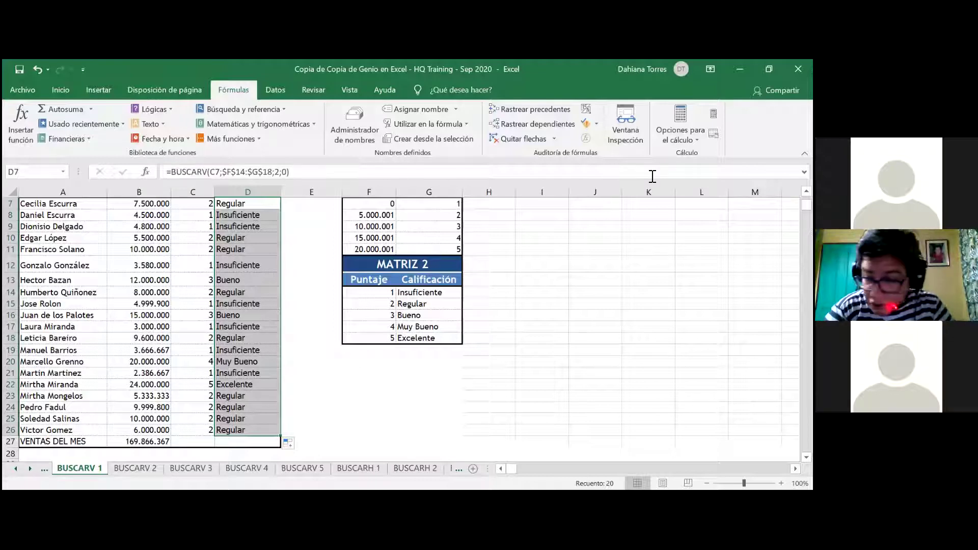
{"action": "left_click", "coordinate": [248, 203]}
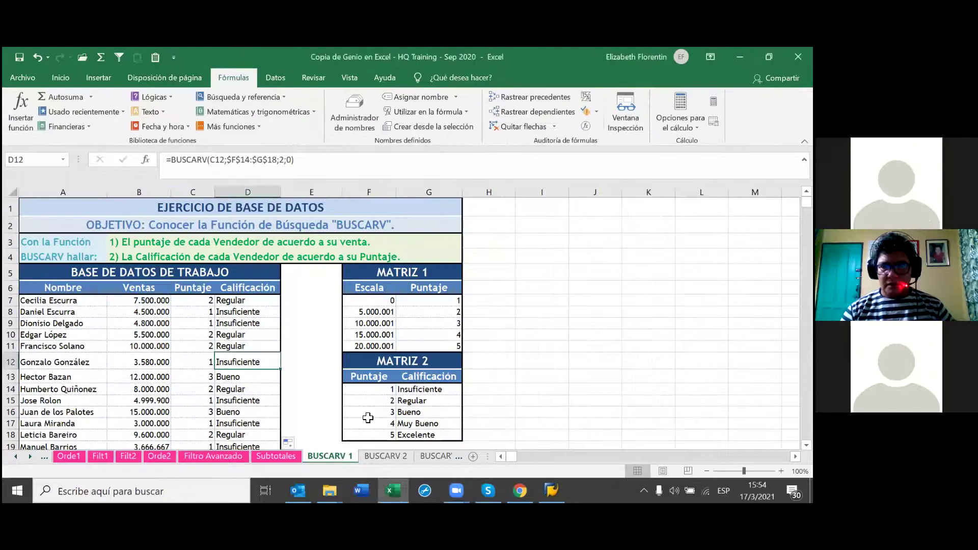
Switch to the BUSCARV 2 sheet.
{"action": "right_click", "coordinate": [328, 454]}
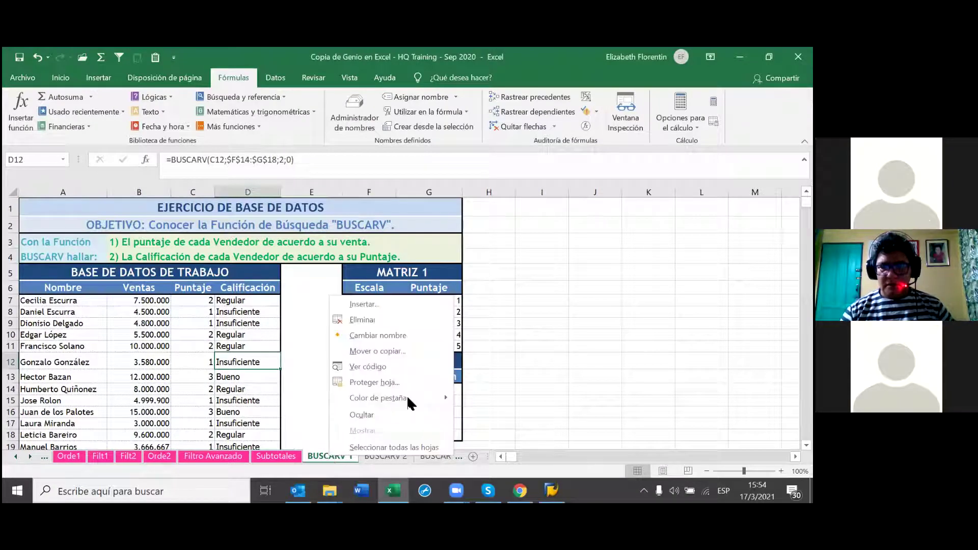
{"action": "mouse_move", "coordinate": [378, 397]}
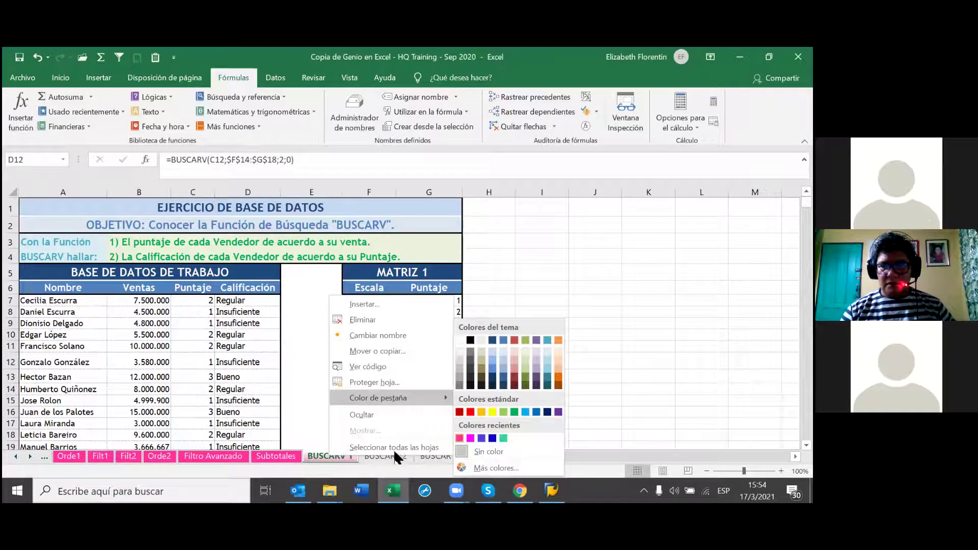
{"action": "left_click", "coordinate": [381, 457]}
{"action": "left_click", "coordinate": [381, 457]}
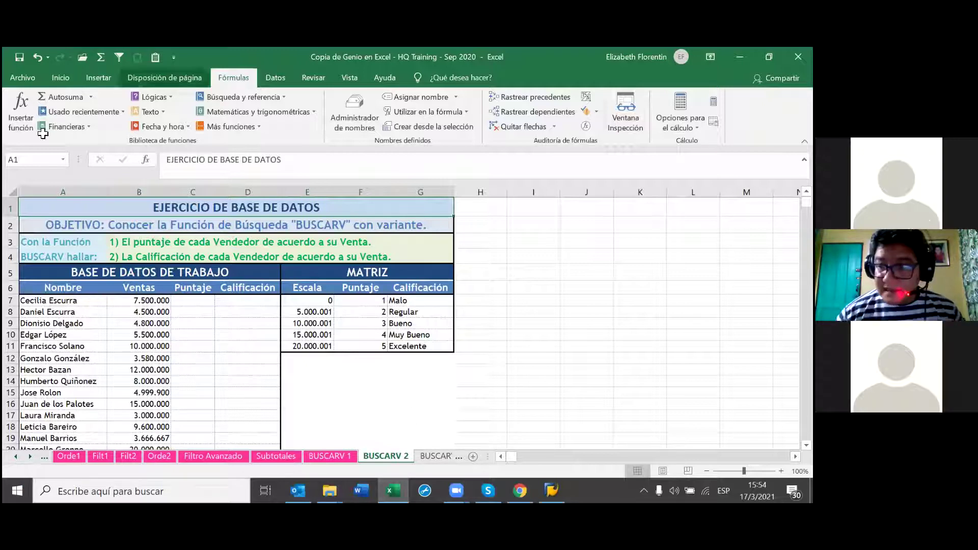
{"action": "scroll", "coordinate": [336, 402], "scroll_direction": "down", "scroll_amount": 2}
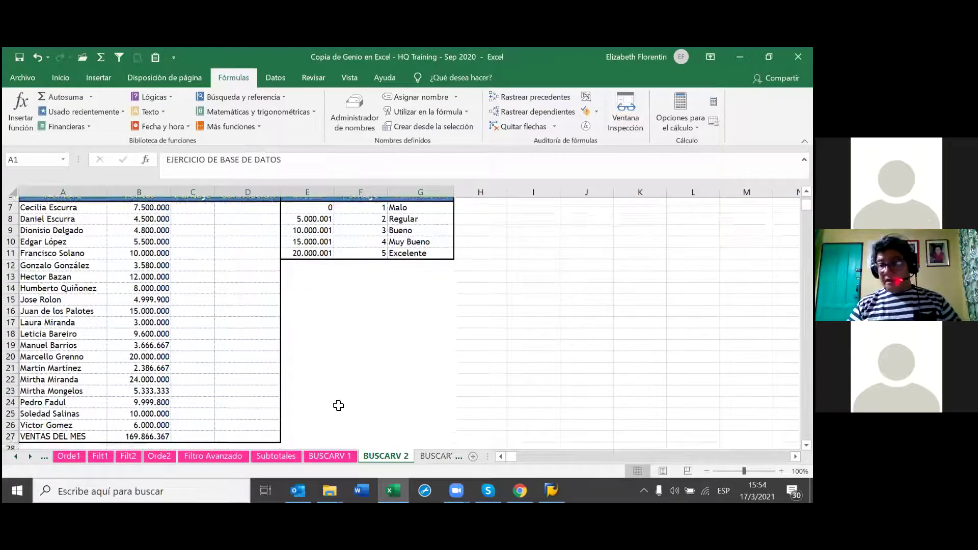
{"action": "scroll", "coordinate": [123, 405], "scroll_direction": "up", "scroll_amount": 1}
Select C7, the first Puntaje cell, and bring up the lookup and reference functions.
{"action": "left_click", "coordinate": [192, 239]}
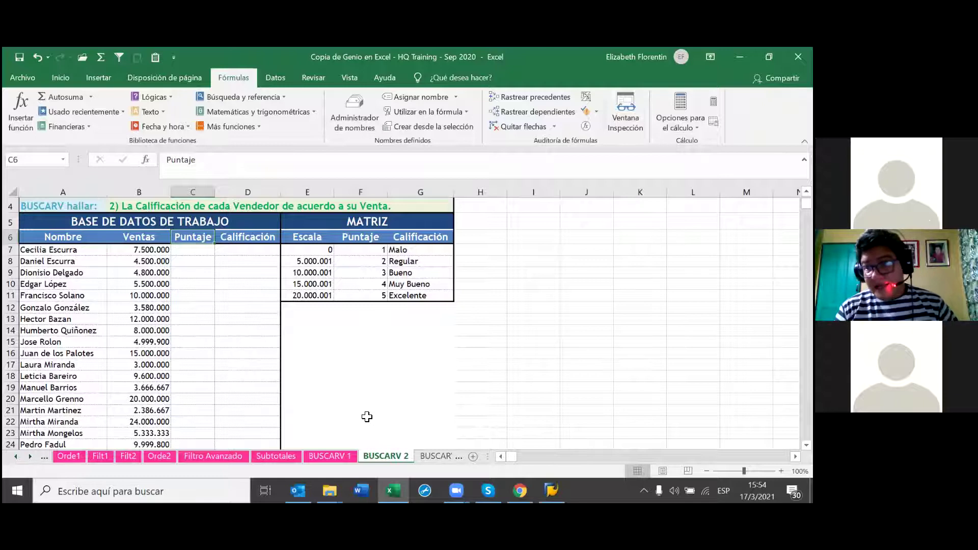
{"action": "left_click", "coordinate": [200, 254]}
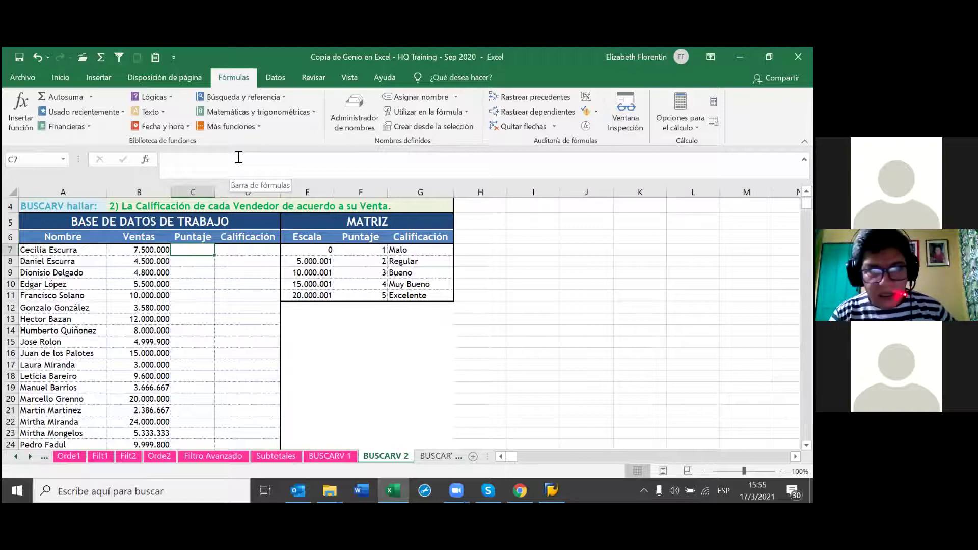
{"action": "left_click", "coordinate": [284, 97]}
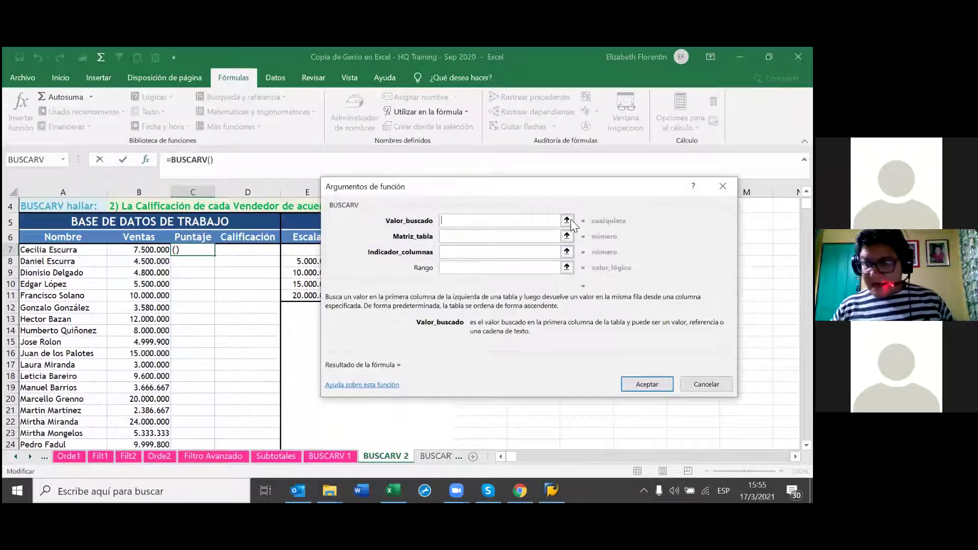
Set BUSCARV's lookup value to B7 and its table to the Escala range.
{"action": "left_click", "coordinate": [566, 220]}
{"action": "left_click", "coordinate": [169, 250]}
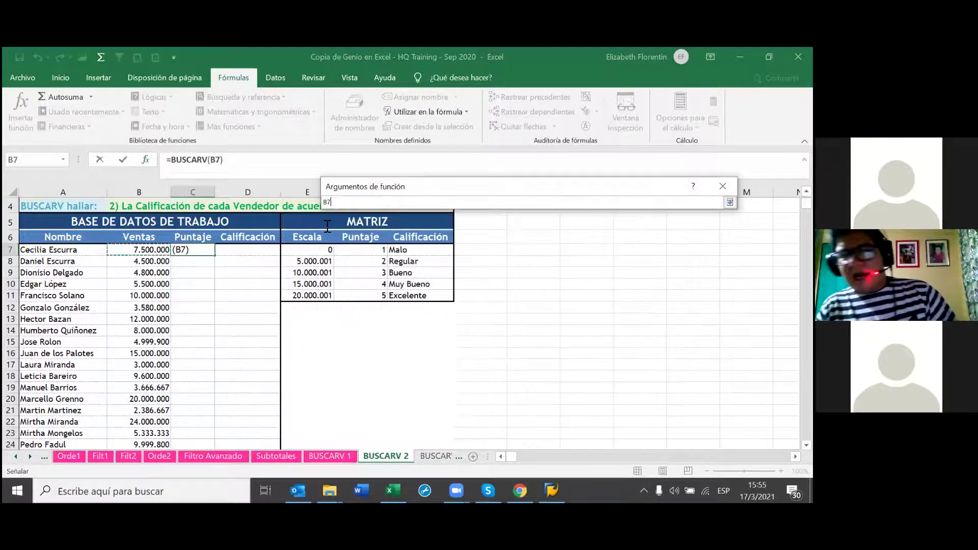
{"action": "key", "text": "Return"}
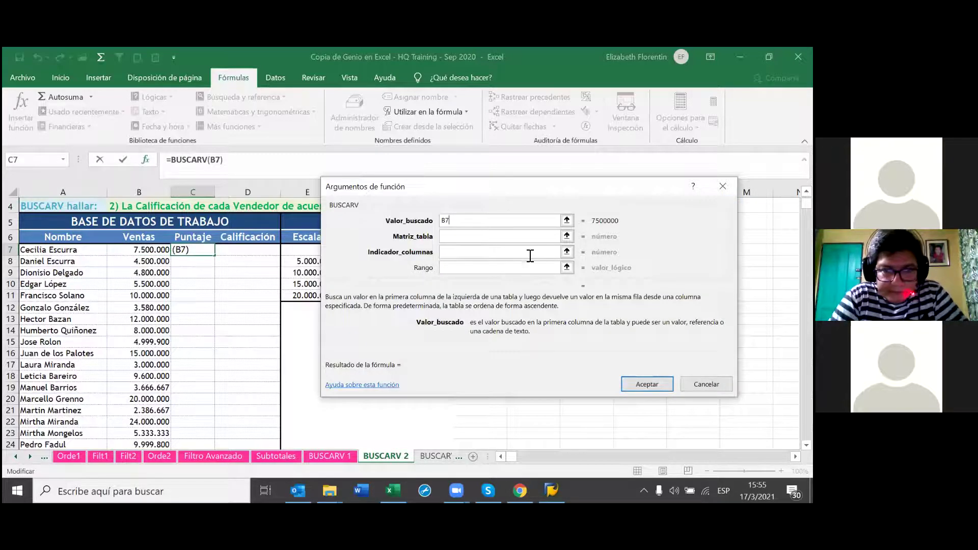
{"action": "left_click", "coordinate": [567, 236]}
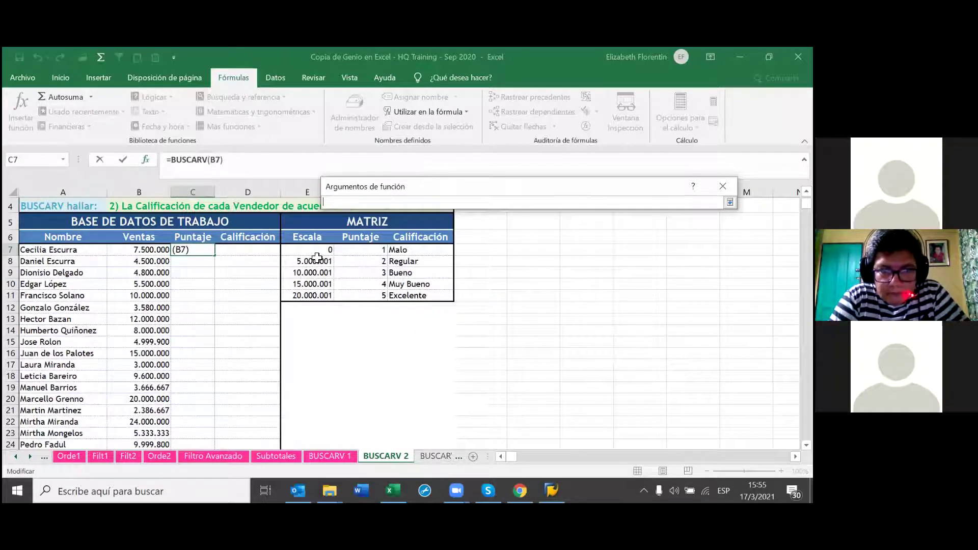
{"action": "left_click_drag", "start_coordinate": [299, 236], "coordinate": [435, 294]}
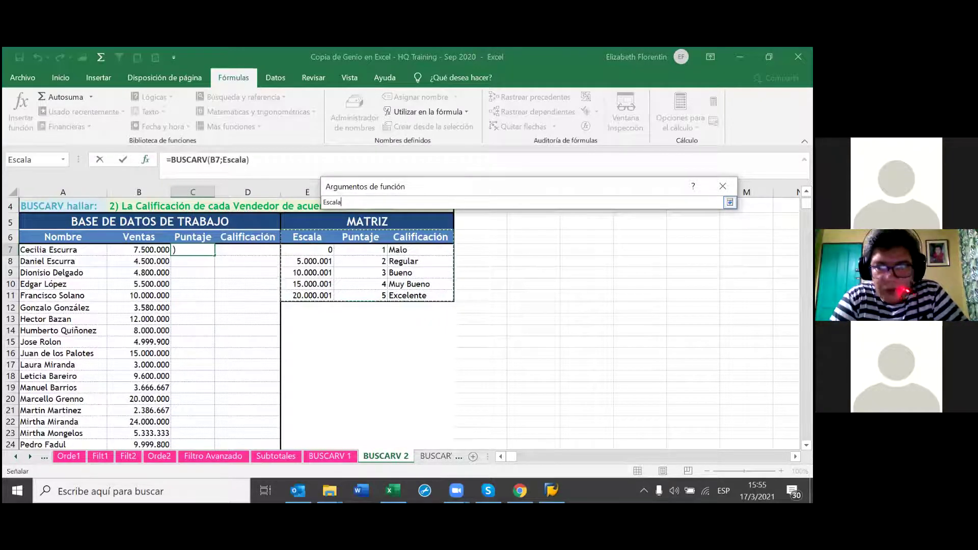
{"action": "left_click", "coordinate": [729, 203]}
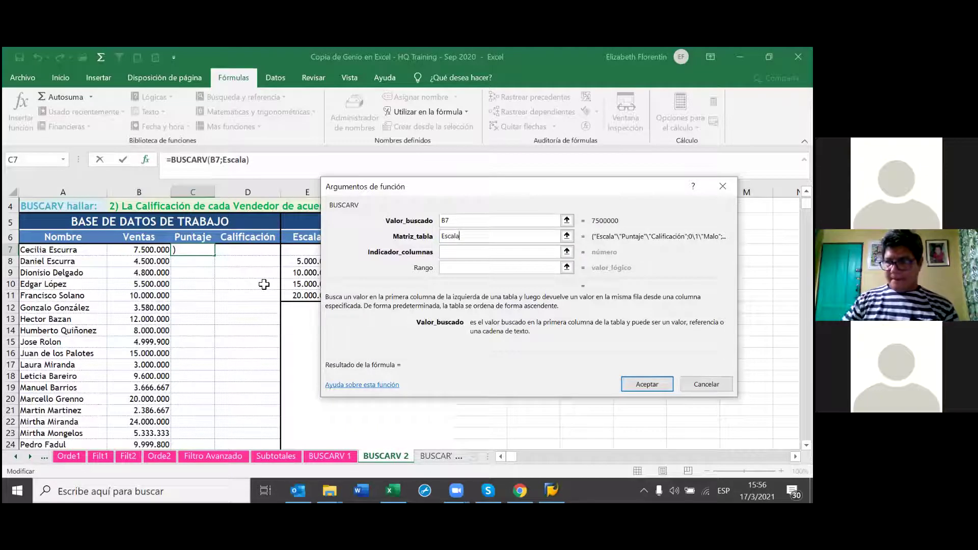
{"action": "left_click", "coordinate": [566, 251]}
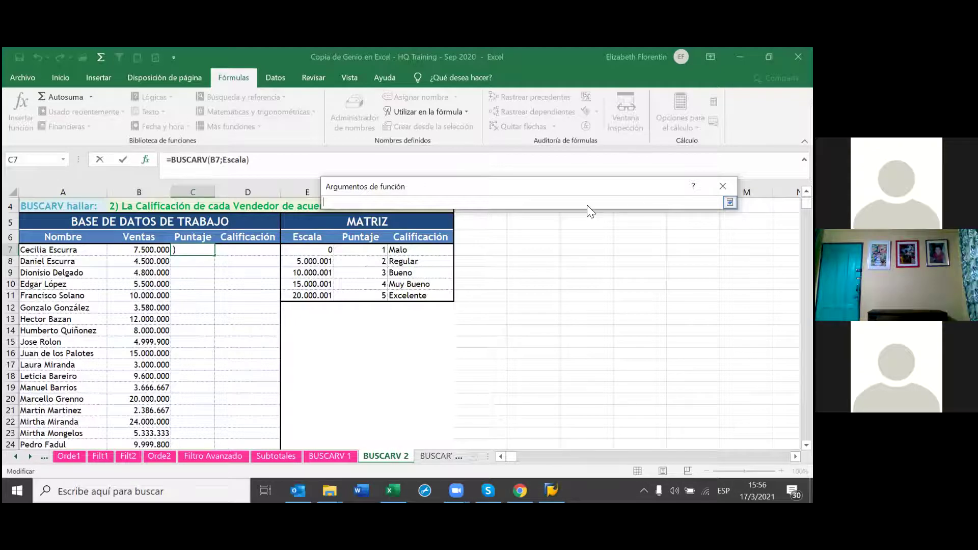
Enter 2 as the column index, then start the last argument from the BUSCARV 1 sheet.
{"action": "key", "text": "Return"}
{"action": "type", "text": "2"}
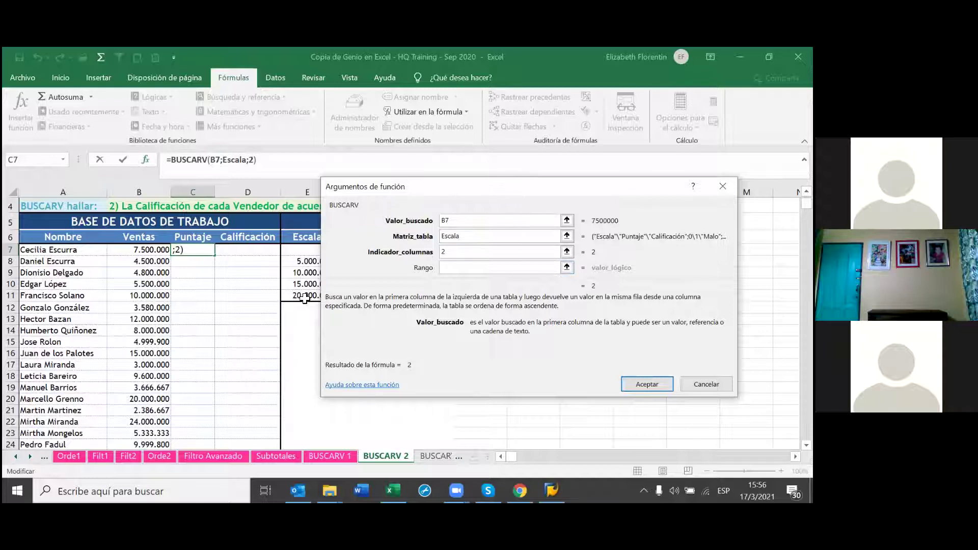
{"action": "left_click", "coordinate": [567, 267]}
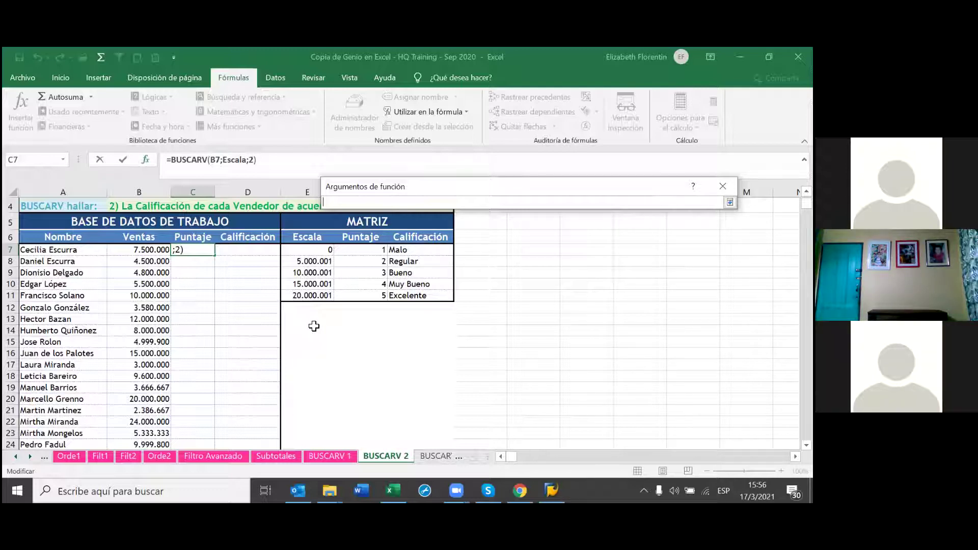
{"action": "left_click", "coordinate": [333, 458]}
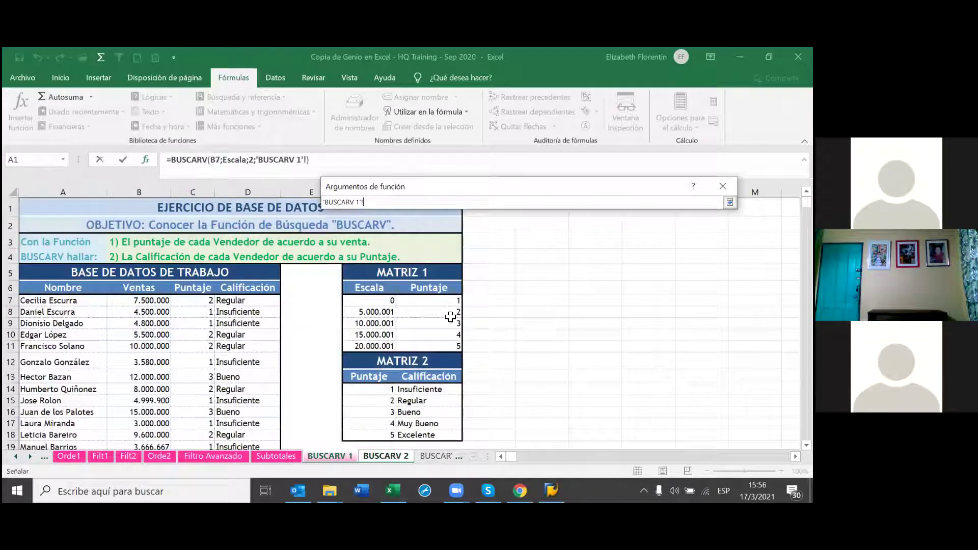
Point the last argument at 'BUSCARV 2'!C7 and restore the full arguments list.
{"action": "left_click", "coordinate": [202, 301]}
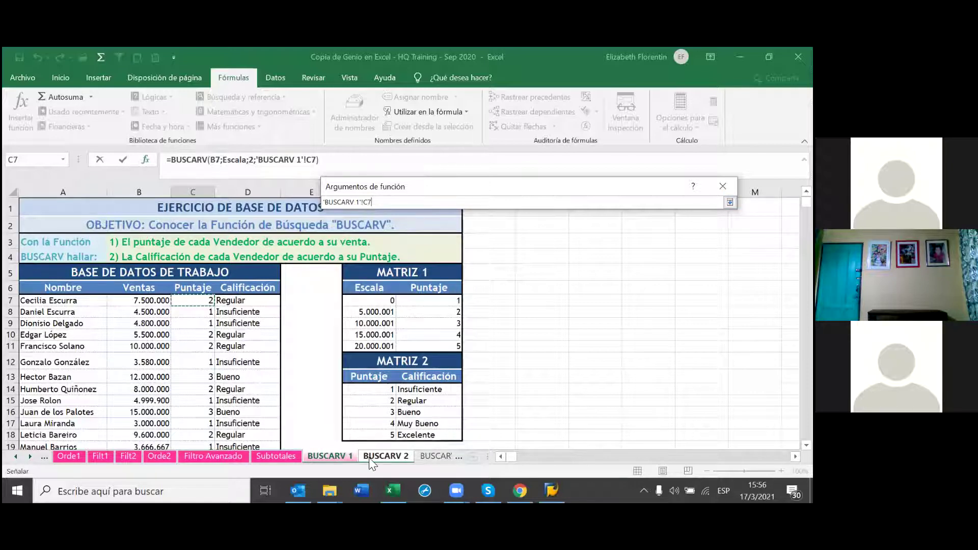
{"action": "left_click", "coordinate": [384, 459]}
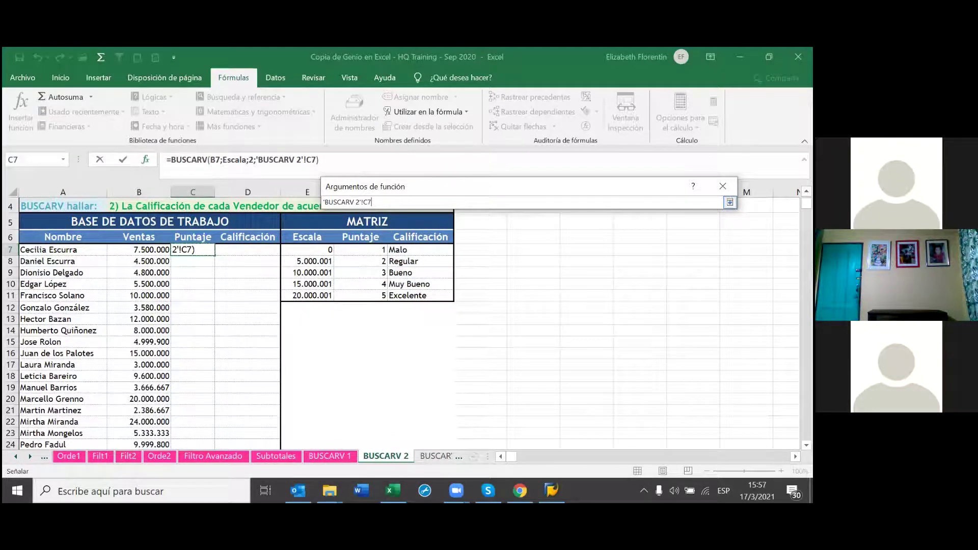
{"action": "key", "text": "Return"}
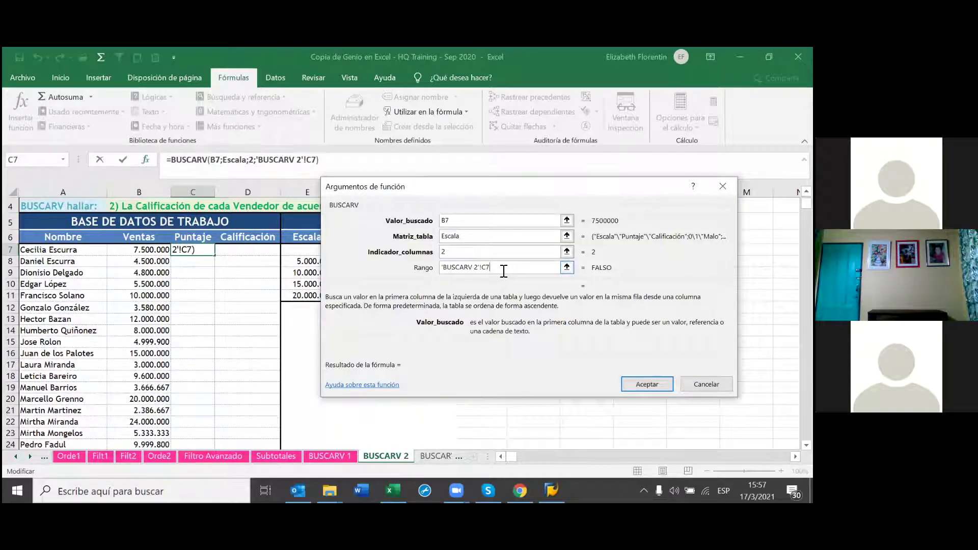
Replace the stray reference with FALSO, finishing C7 as =BUSCARV(B7;Escala;2;FALSO).
{"action": "left_click_drag", "start_coordinate": [443, 271], "coordinate": [498, 274]}
{"action": "key", "text": "BackSpace"}
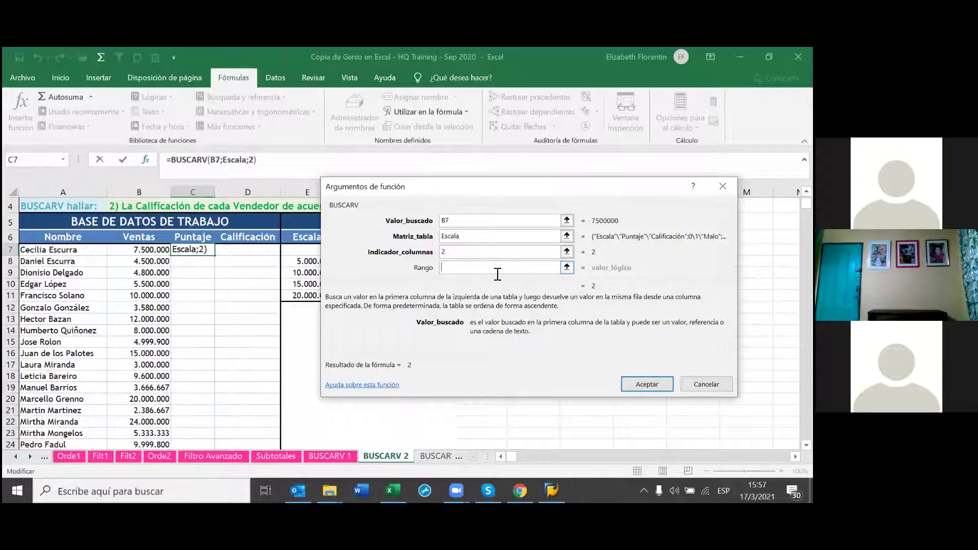
{"action": "type", "text": "VER"}
{"action": "key", "text": "BackSpace"}
{"action": "key", "text": "BackSpace"}
{"action": "key", "text": "BackSpace"}
{"action": "type", "text": "FALSO"}
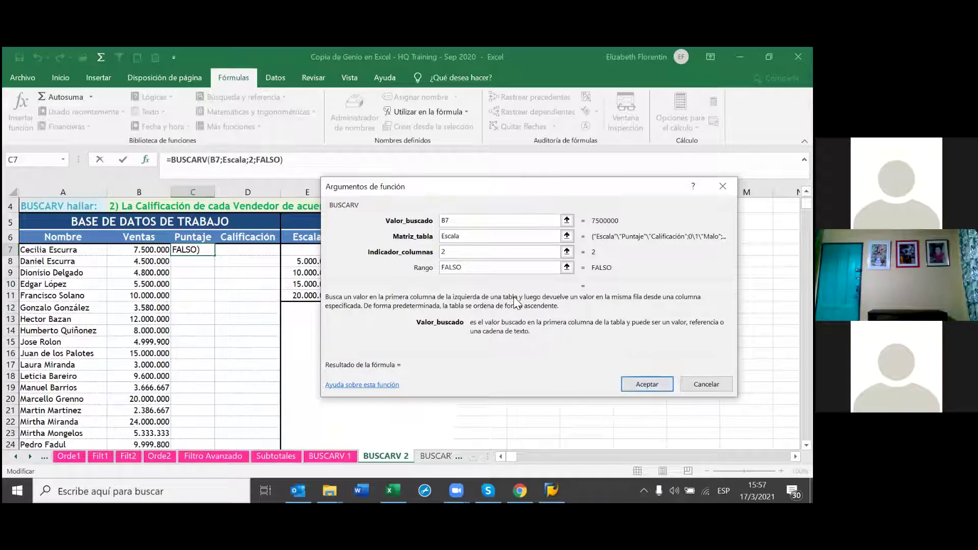
{"action": "left_click", "coordinate": [640, 386]}
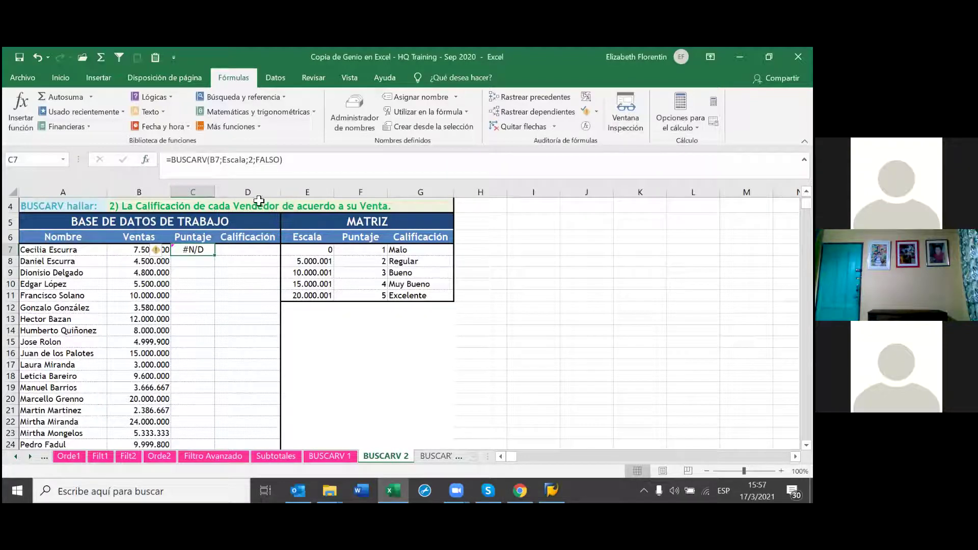
Change C7's last BUSCARV argument from FALSO to VERDADERO (approximate match).
{"action": "double_click", "coordinate": [198, 250]}
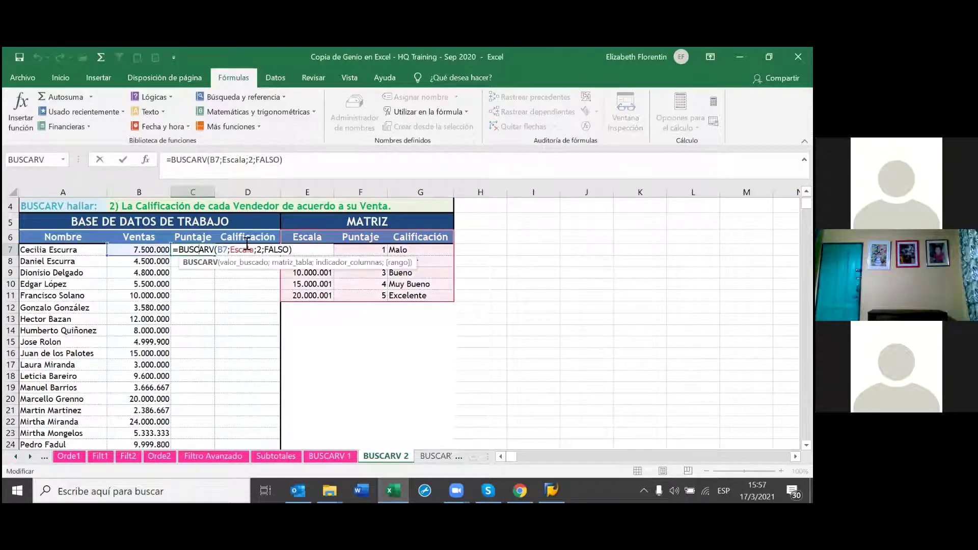
{"action": "left_click", "coordinate": [293, 250]}
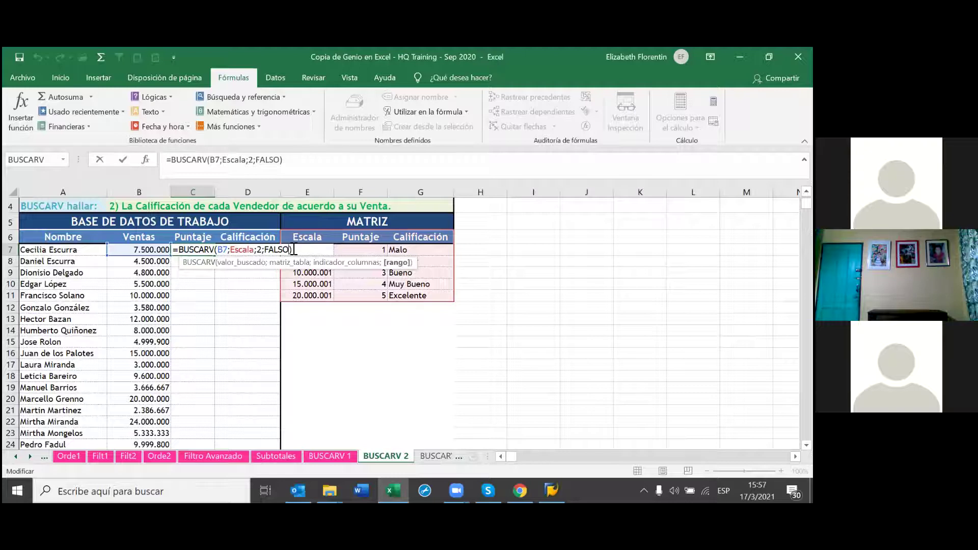
{"action": "key", "text": "BackSpace"}
{"action": "key", "text": "BackSpace"}
{"action": "key", "text": "BackSpace"}
{"action": "key", "text": "BackSpace"}
{"action": "type", "text": "VERDA"}
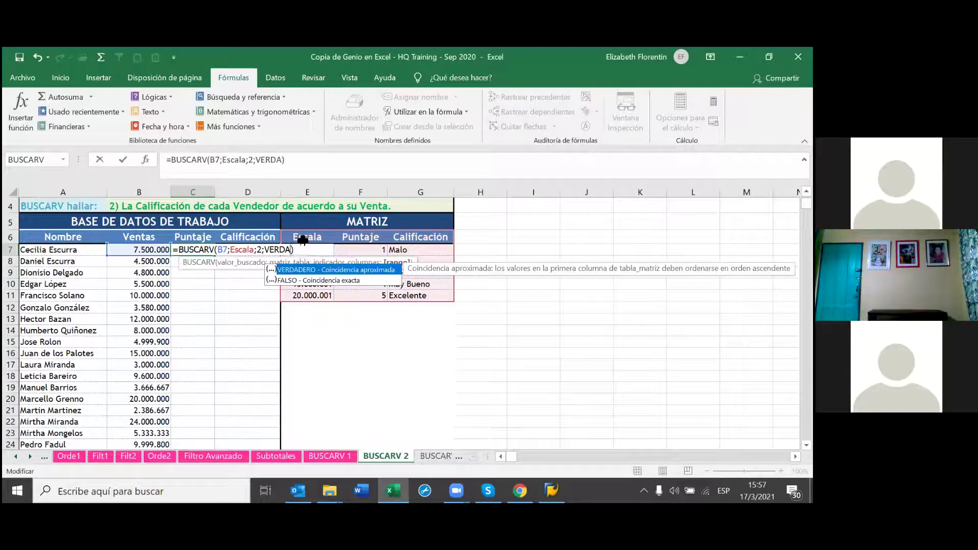
{"action": "left_click", "coordinate": [286, 271]}
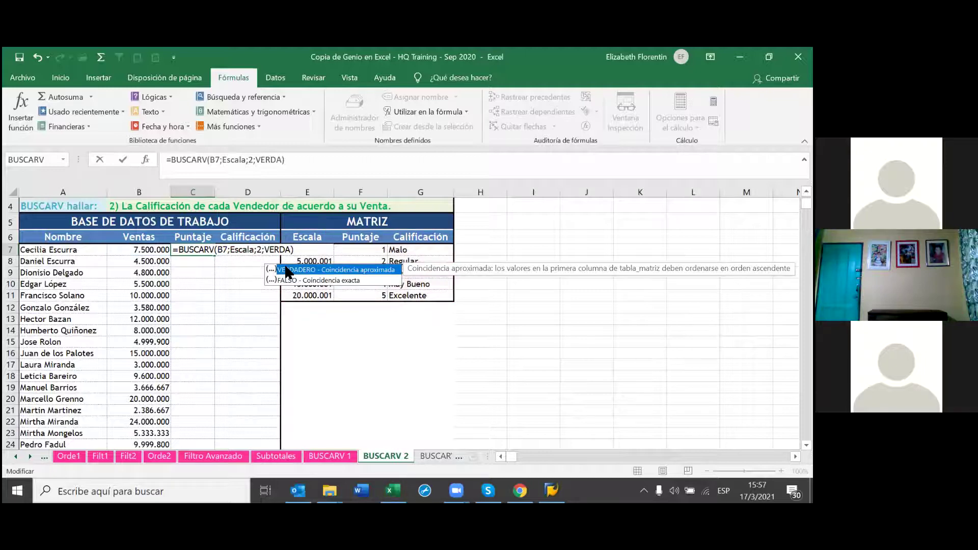
{"action": "key", "text": "Return"}
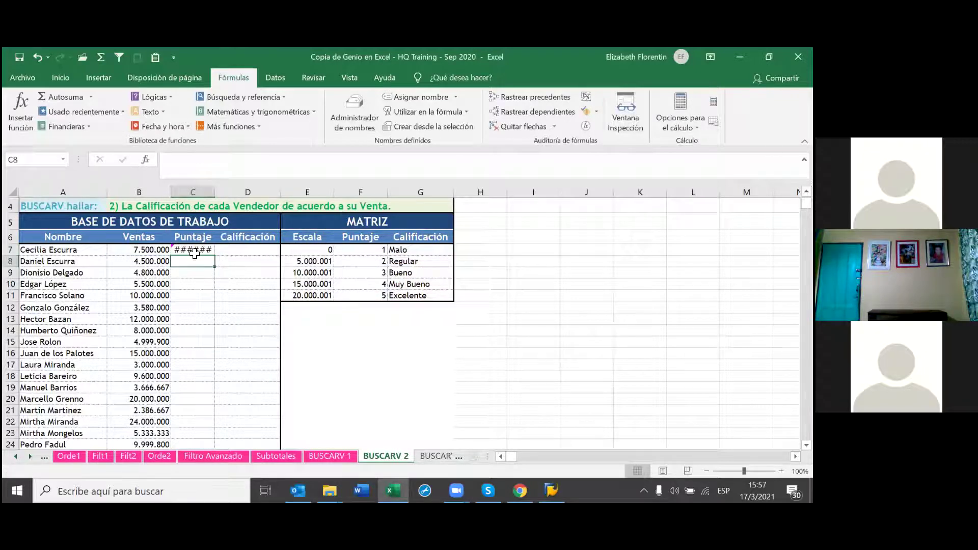
Return to C7 and re-edit its formula to clear the cell.
{"action": "left_click", "coordinate": [194, 252]}
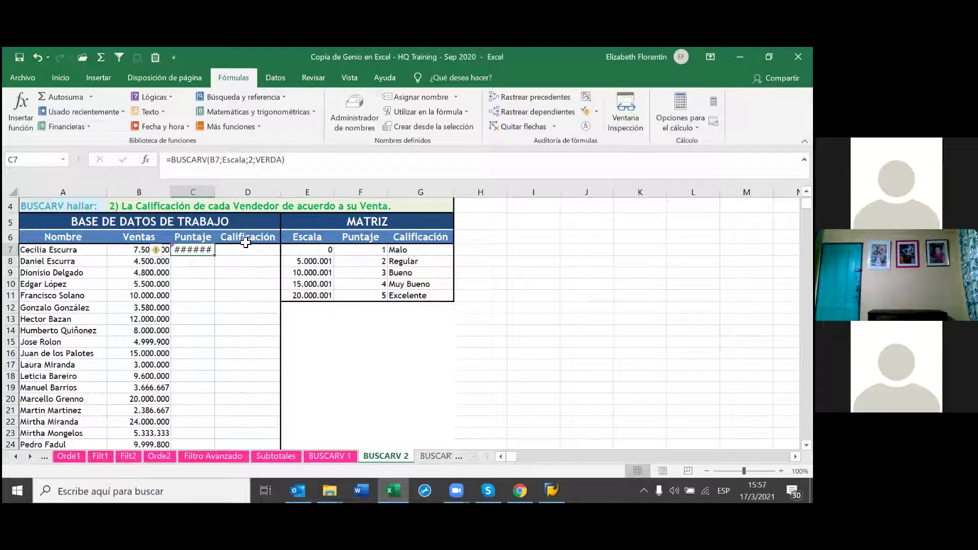
{"action": "double_click", "coordinate": [197, 249]}
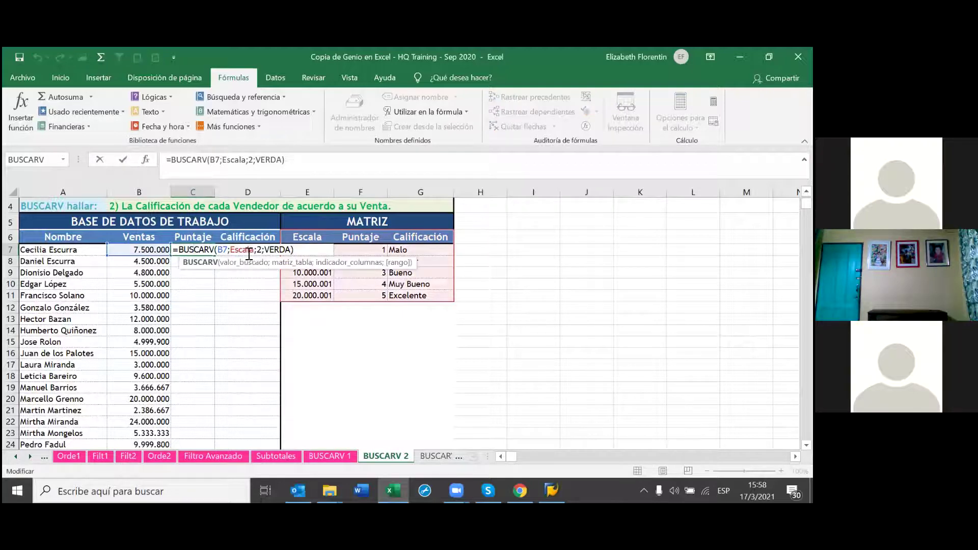
{"action": "left_click", "coordinate": [253, 250]}
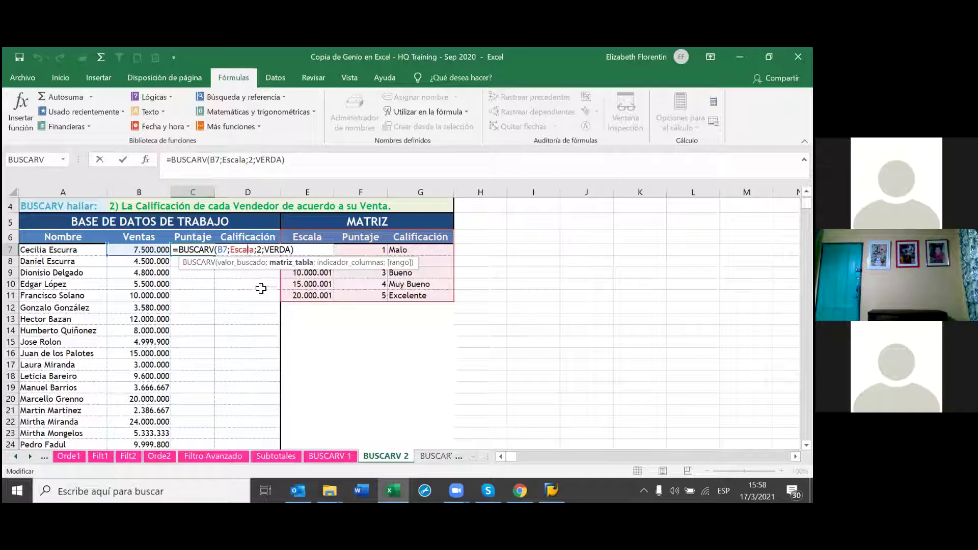
{"action": "left_click", "coordinate": [236, 296]}
{"action": "double_click", "coordinate": [197, 249]}
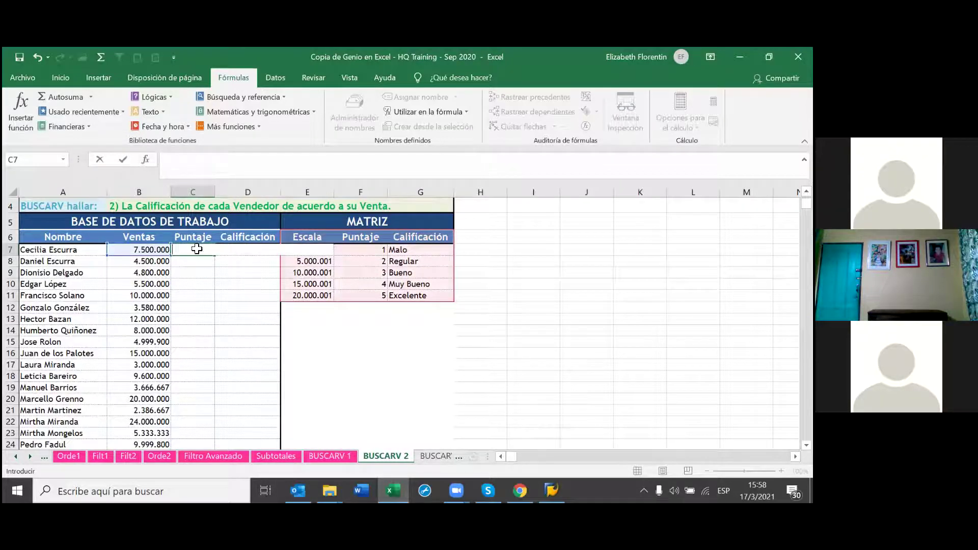
{"action": "left_click", "coordinate": [193, 249]}
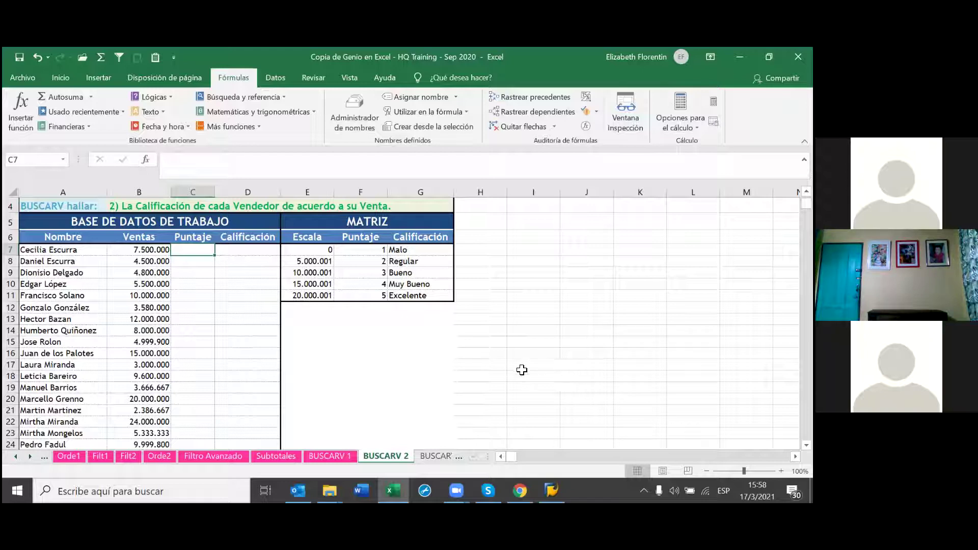
{"action": "left_click", "coordinate": [589, 423]}
{"action": "left_click", "coordinate": [502, 391]}
{"action": "left_click", "coordinate": [582, 338]}
{"action": "left_click", "coordinate": [473, 315]}
{"action": "left_click", "coordinate": [526, 317]}
{"action": "left_click", "coordinate": [462, 308]}
{"action": "left_click", "coordinate": [422, 307]}
{"action": "left_click", "coordinate": [308, 308]}
{"action": "left_click", "coordinate": [359, 308]}
{"action": "left_click", "coordinate": [423, 308]}
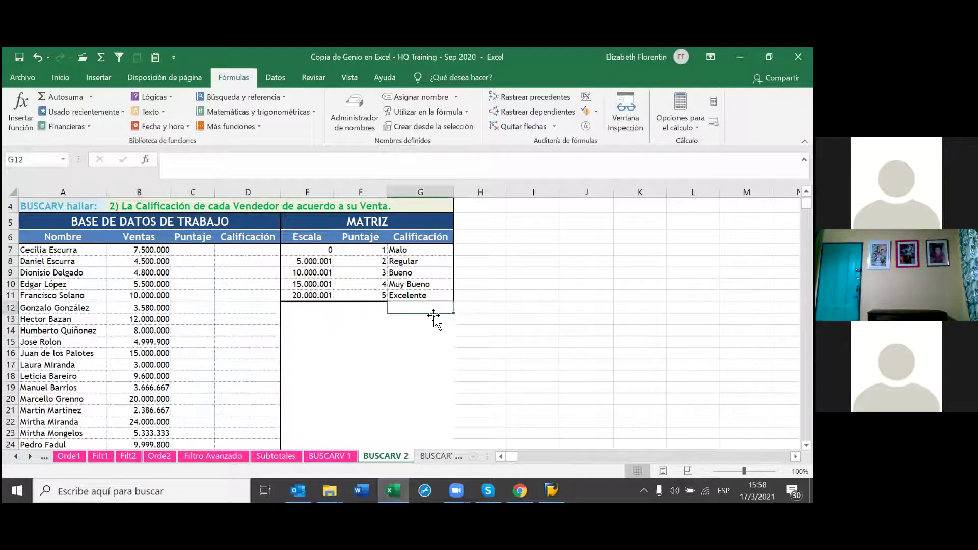
{"action": "left_click", "coordinate": [367, 308]}
{"action": "left_click", "coordinate": [438, 310]}
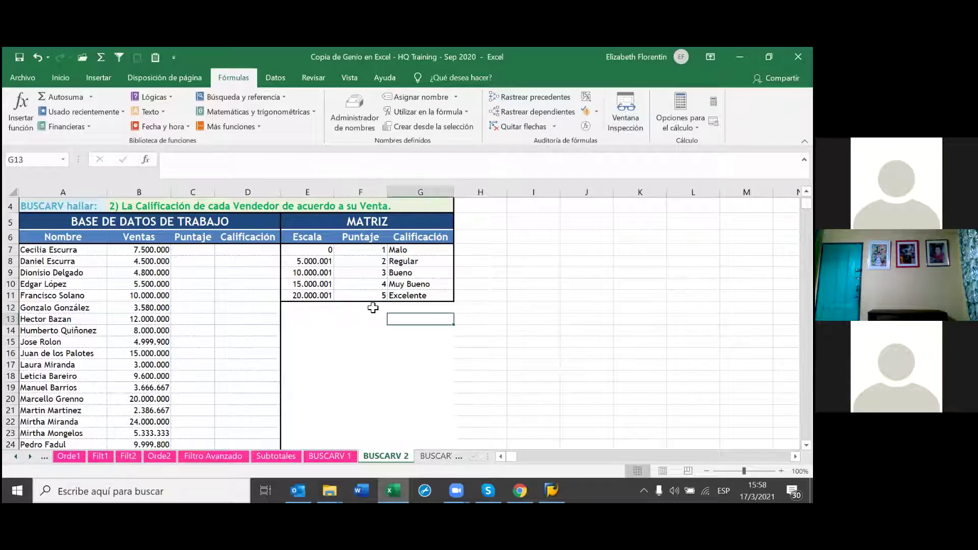
{"action": "left_click", "coordinate": [354, 309]}
{"action": "left_click", "coordinate": [311, 309]}
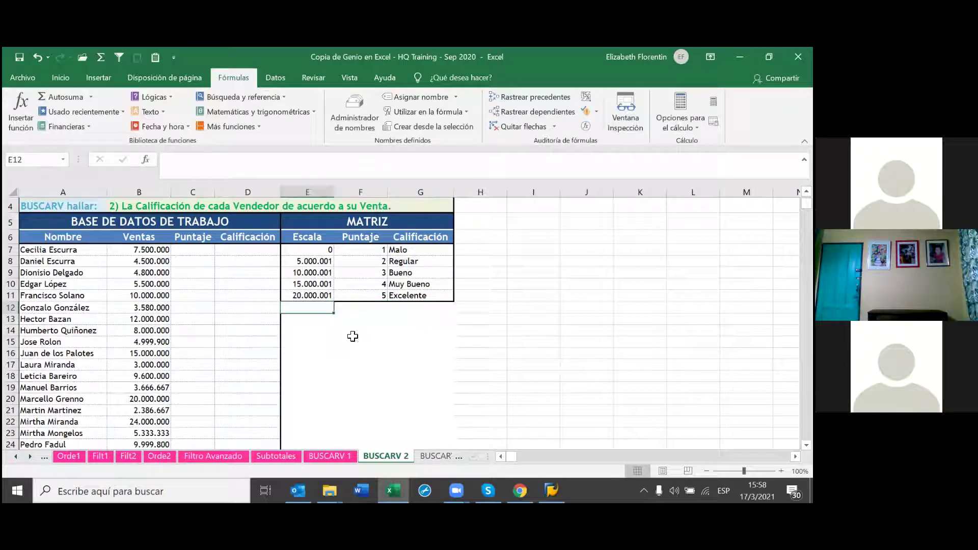
{"action": "scroll", "coordinate": [459, 367], "scroll_direction": "down", "scroll_amount": 2}
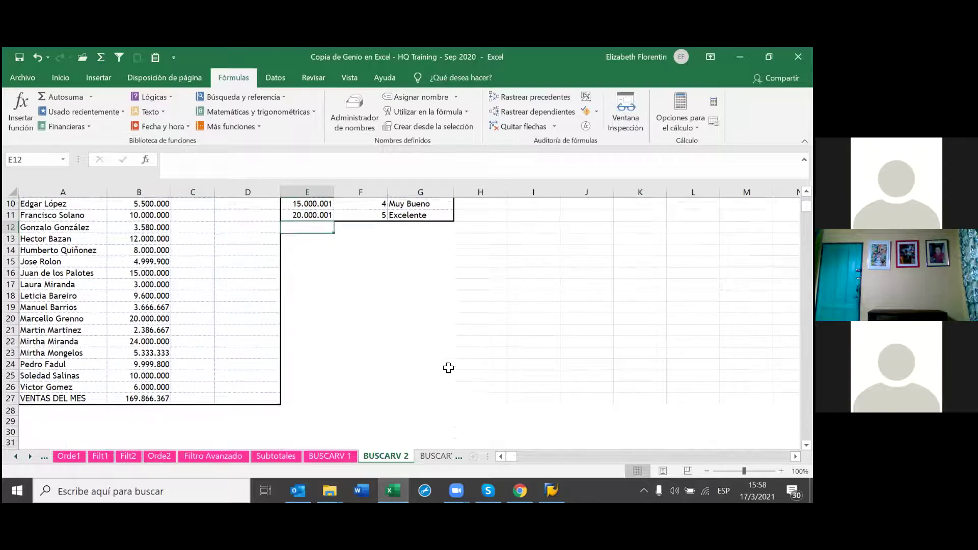
{"action": "scroll", "coordinate": [448, 367], "scroll_direction": "up", "scroll_amount": 3}
{"action": "left_click", "coordinate": [554, 300]}
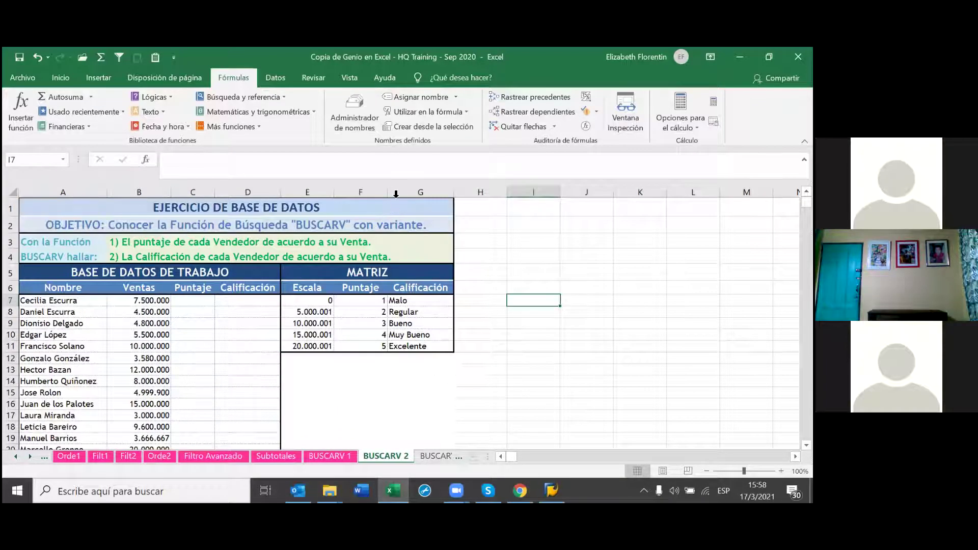
{"action": "left_click", "coordinate": [200, 303]}
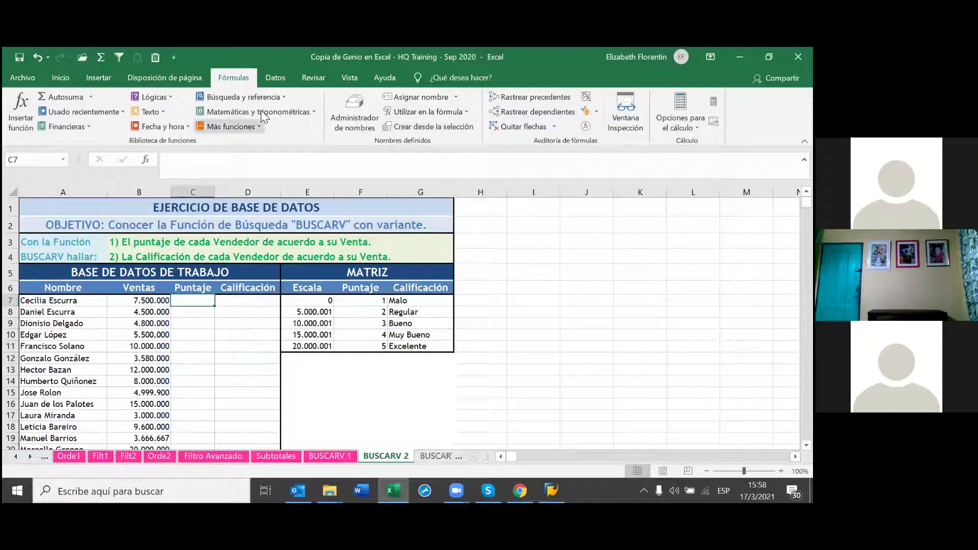
Insert a new BUSCARV in C7 looking up B7 in the range E7:G11.
{"action": "left_click", "coordinate": [283, 96]}
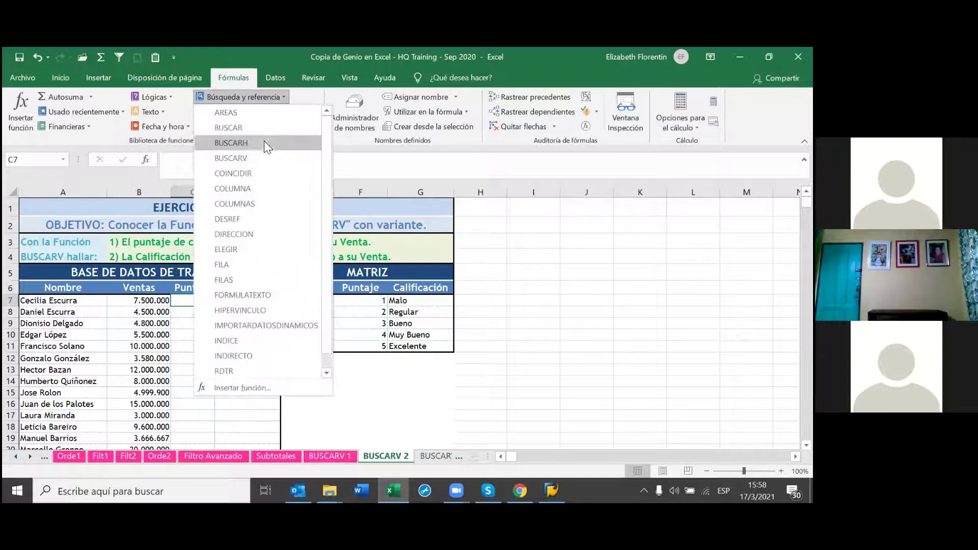
{"action": "left_click", "coordinate": [265, 158]}
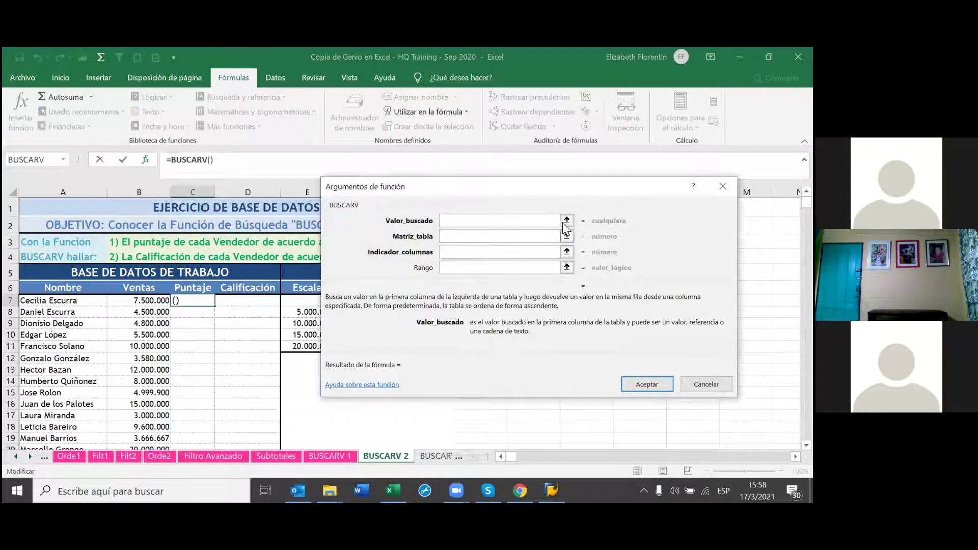
{"action": "left_click", "coordinate": [566, 221]}
{"action": "left_click", "coordinate": [166, 302]}
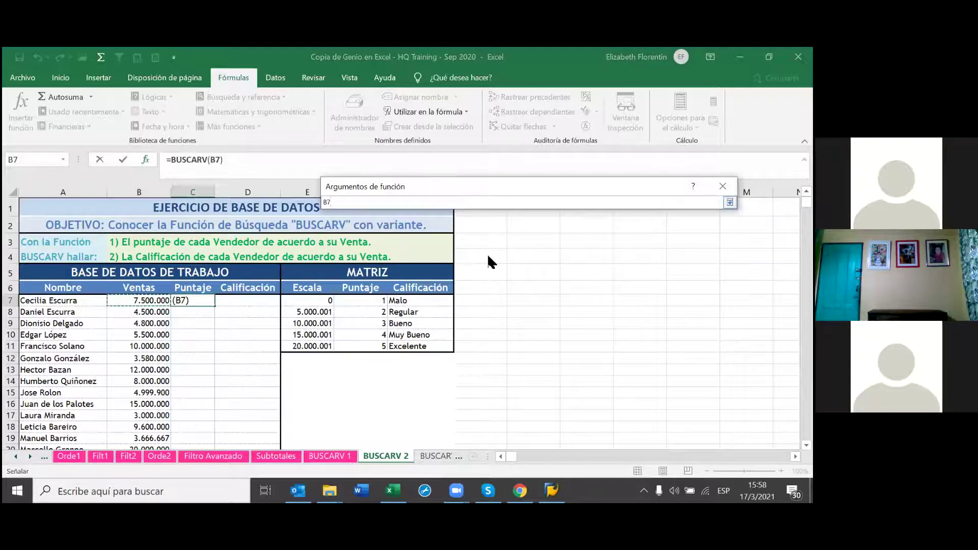
{"action": "key", "text": "Return"}
{"action": "left_click", "coordinate": [567, 236]}
{"action": "left_click_drag", "start_coordinate": [307, 300], "coordinate": [433, 349]}
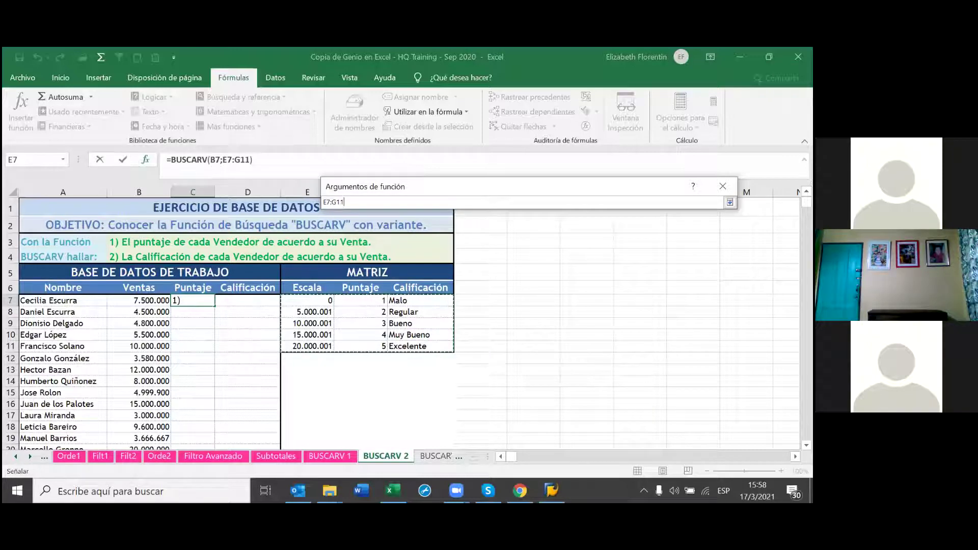
{"action": "key", "text": "Return"}
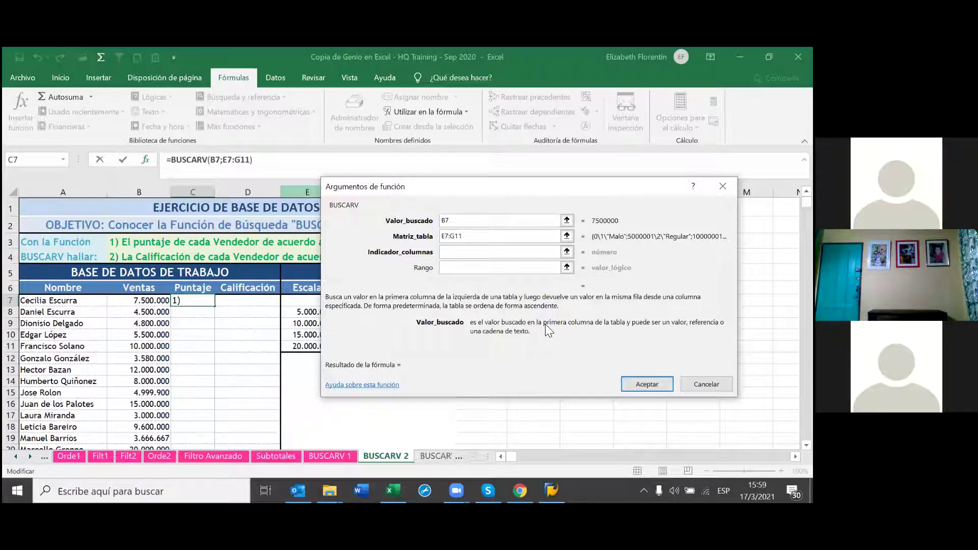
Add $ signs to the table range, making it E$7:$G$11.
{"action": "left_click", "coordinate": [459, 235]}
{"action": "type", "text": "$"}
{"action": "left_click", "coordinate": [450, 236]}
{"action": "type", "text": "$"}
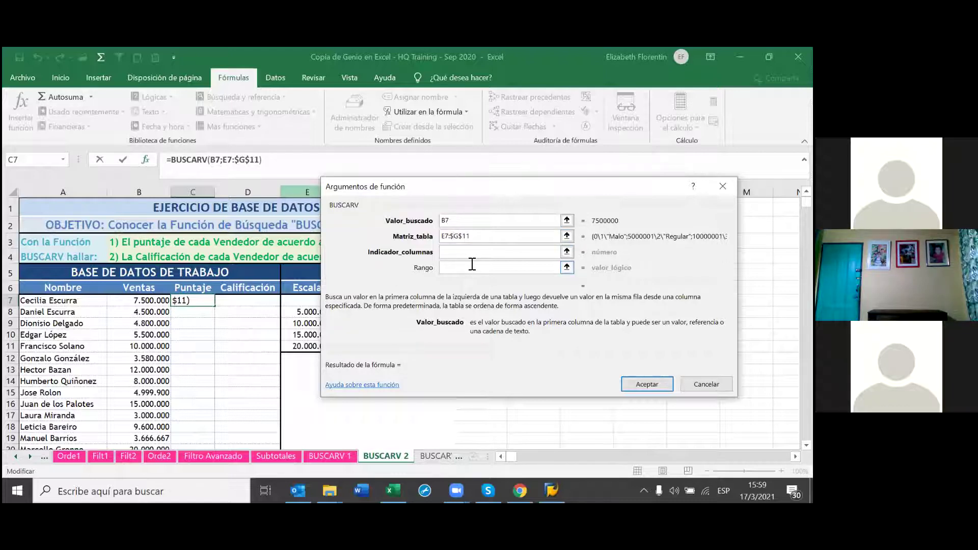
{"action": "left_click", "coordinate": [443, 236]}
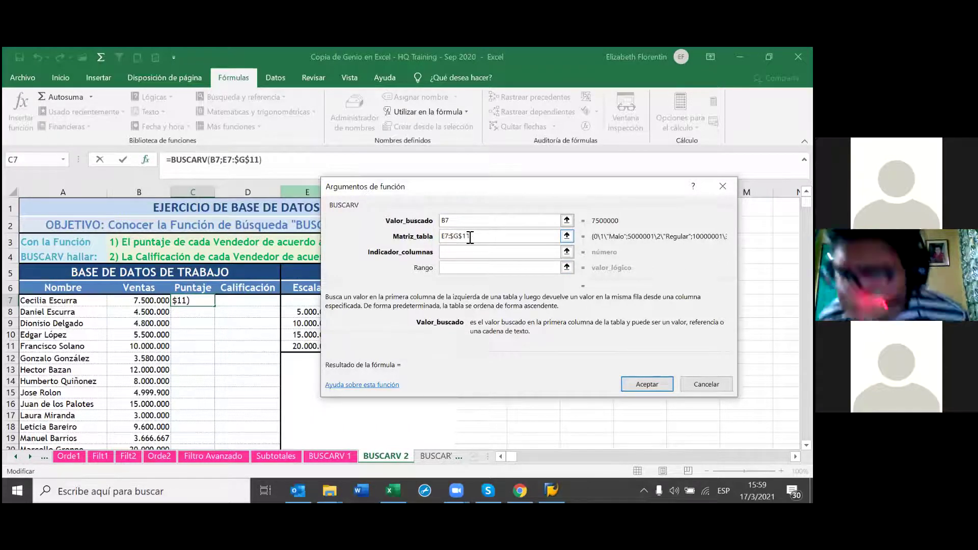
{"action": "type", "text": "$E"}
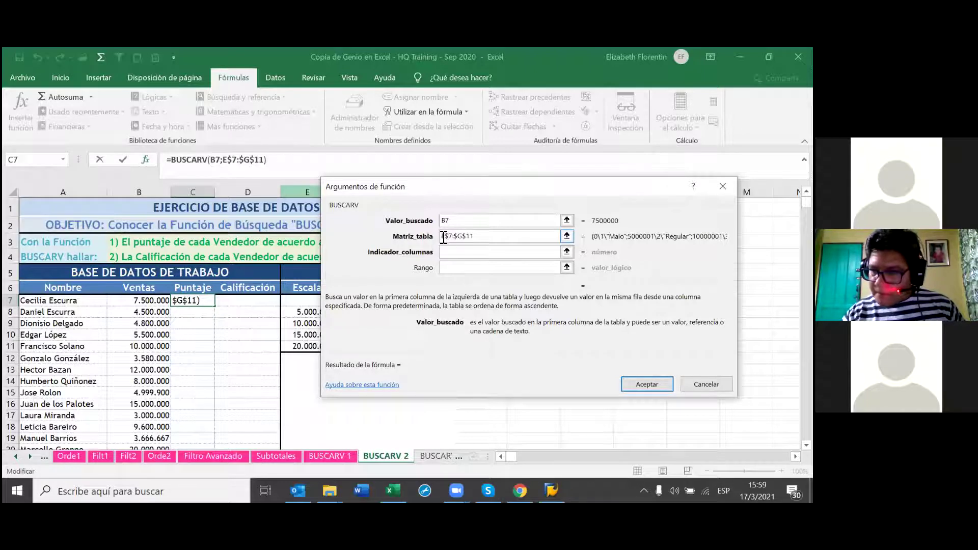
{"action": "type", "text": "$"}
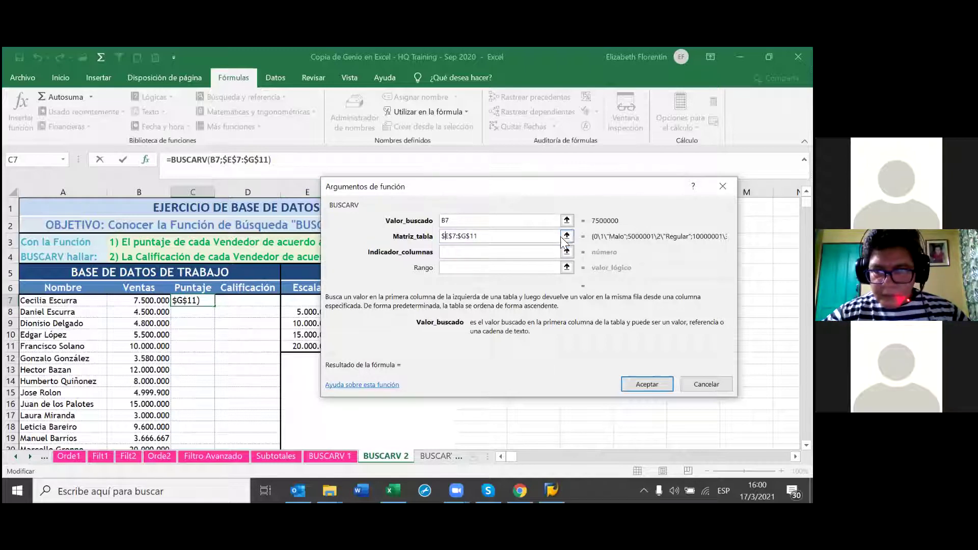
Replace the garbled table argument by reselecting E6:G11 so it becomes Escala.
{"action": "left_click", "coordinate": [566, 236]}
{"action": "left_click_drag", "start_coordinate": [306, 288], "coordinate": [428, 346]}
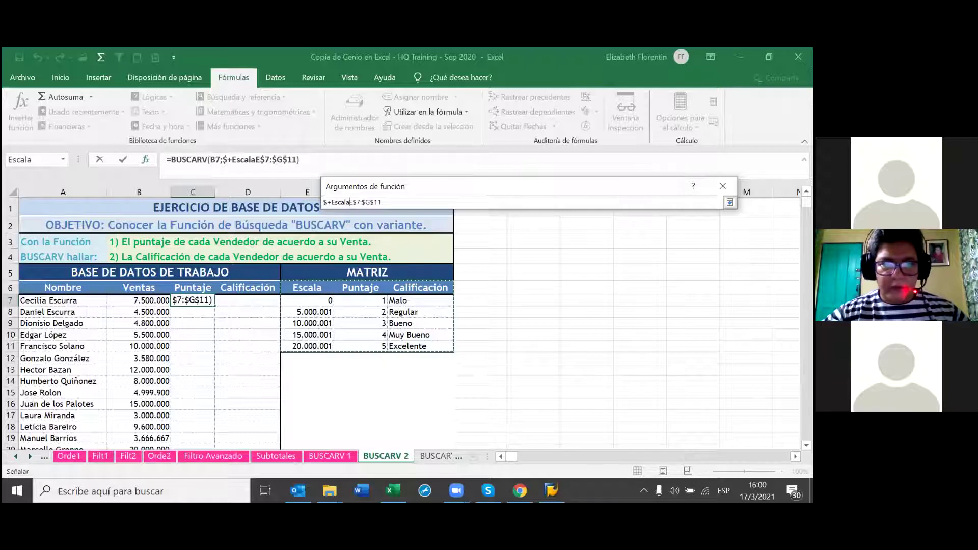
{"action": "key", "text": "Return"}
{"action": "double_click", "coordinate": [516, 237]}
{"action": "key", "text": "BackSpace"}
{"action": "left_click", "coordinate": [565, 236]}
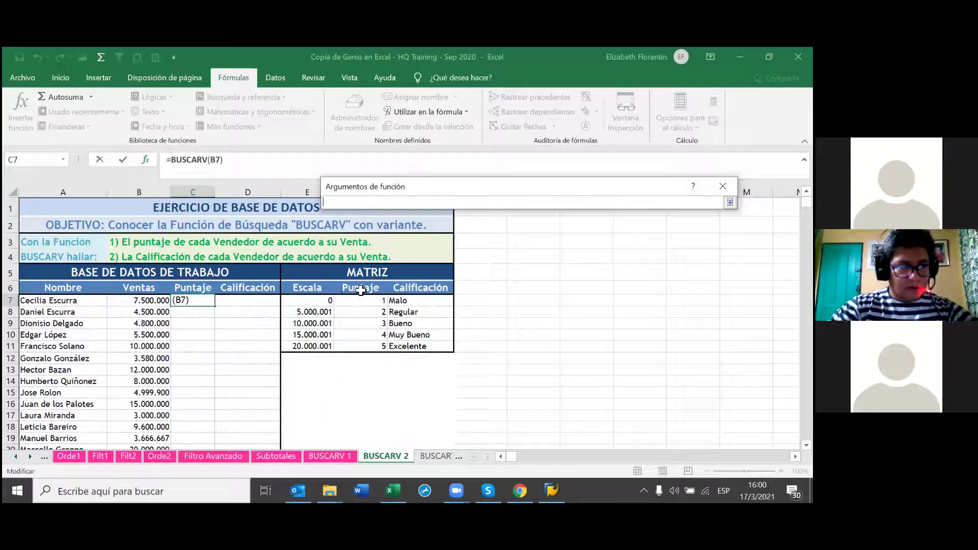
{"action": "left_click_drag", "start_coordinate": [323, 288], "coordinate": [430, 351]}
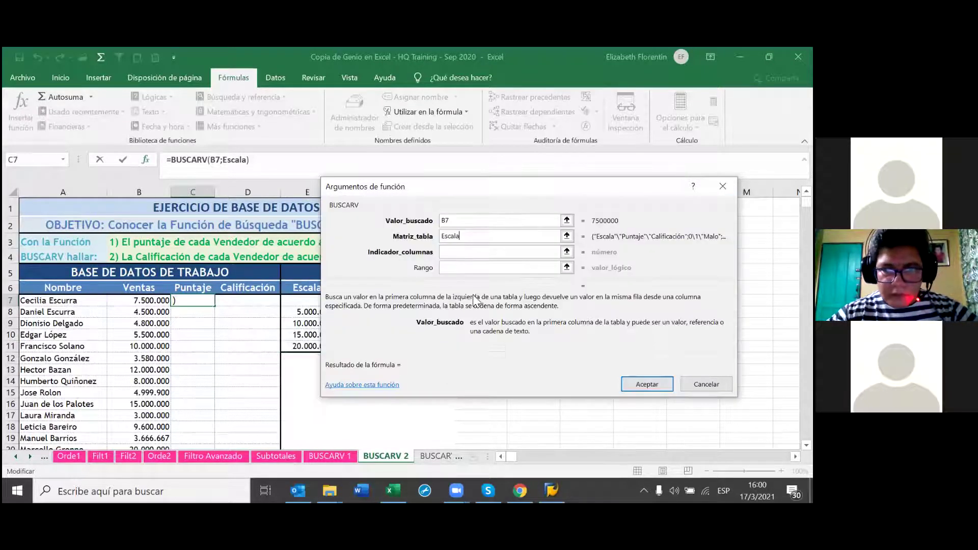
Set the column number to 2 and Rango to 0, then confirm the BUSCARV formula.
{"action": "left_click", "coordinate": [512, 252]}
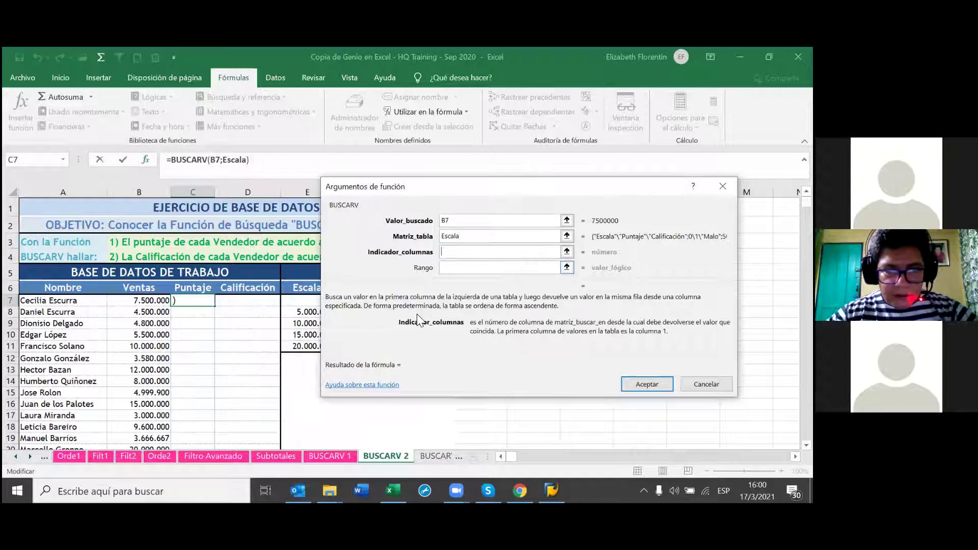
{"action": "type", "text": "2"}
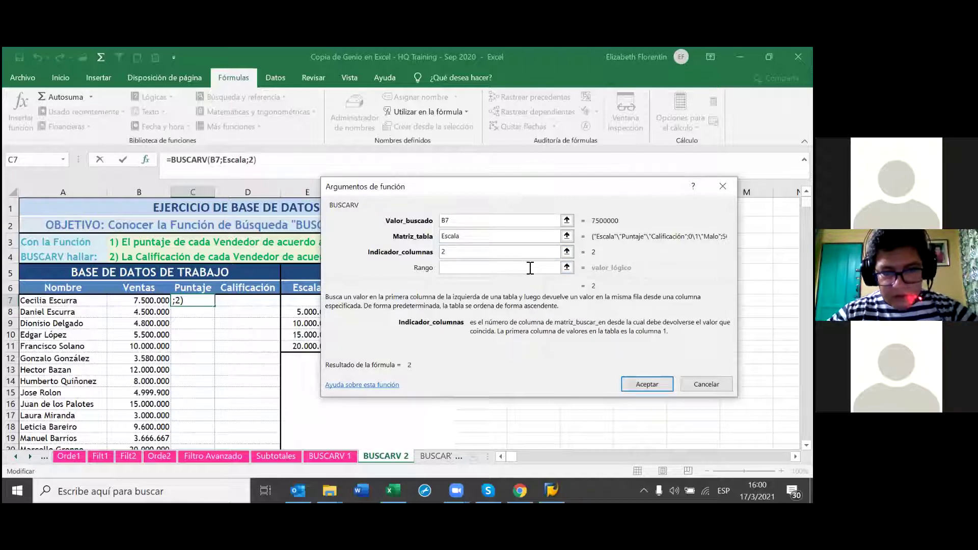
{"action": "left_click", "coordinate": [567, 269]}
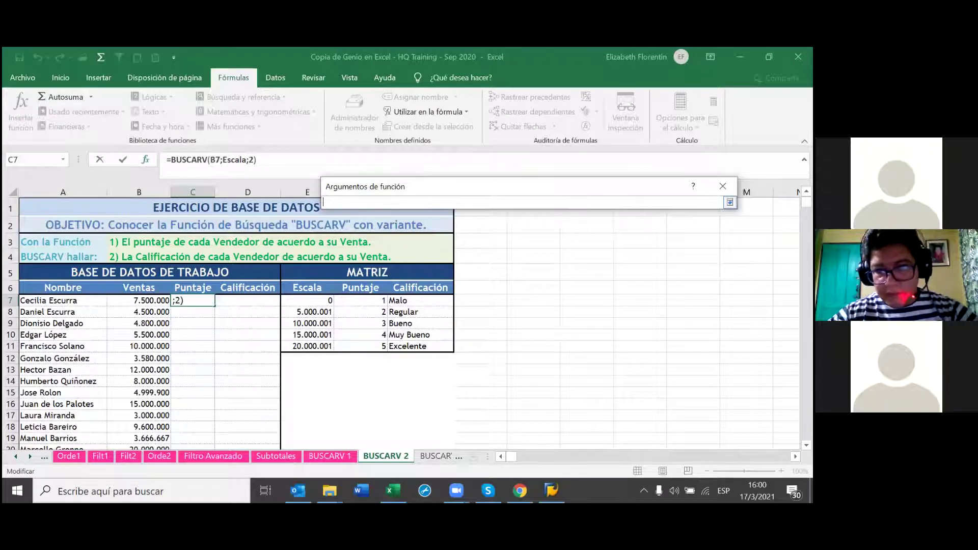
{"action": "left_click", "coordinate": [729, 202]}
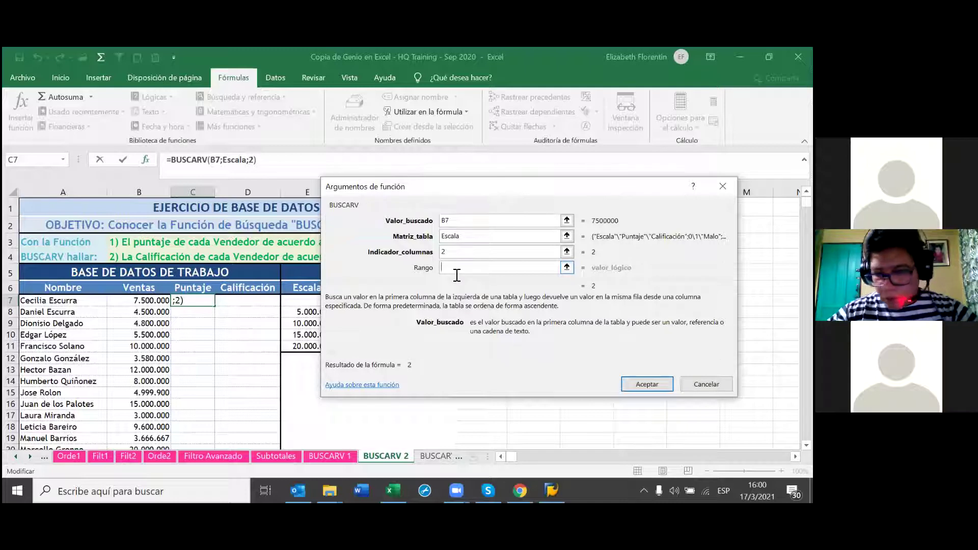
{"action": "type", "text": "0"}
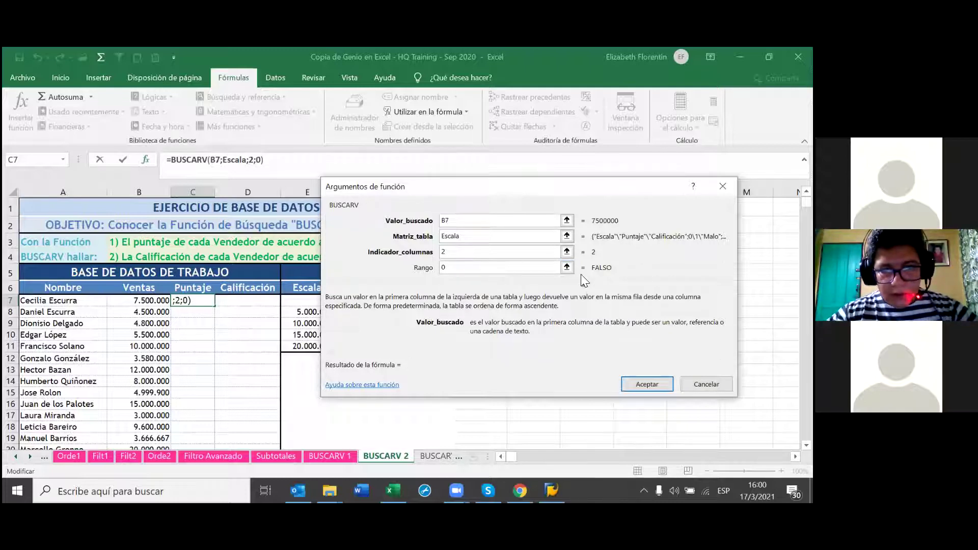
{"action": "left_click", "coordinate": [644, 384]}
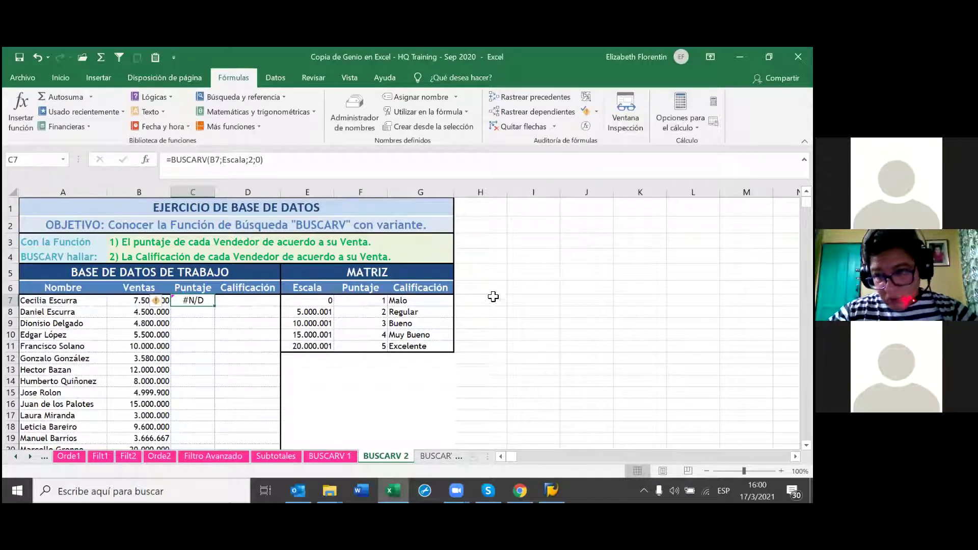
{"action": "double_click", "coordinate": [199, 304]}
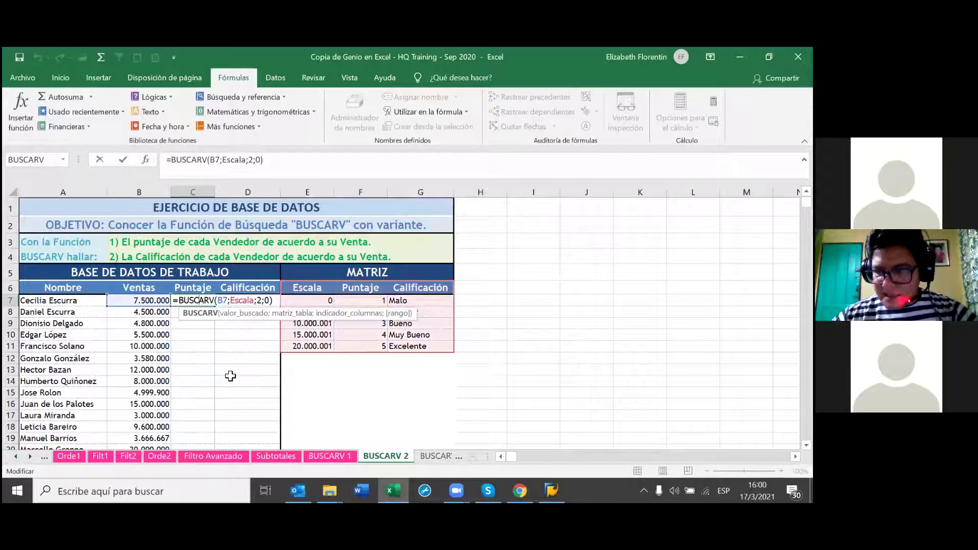
{"action": "left_click", "coordinate": [229, 379]}
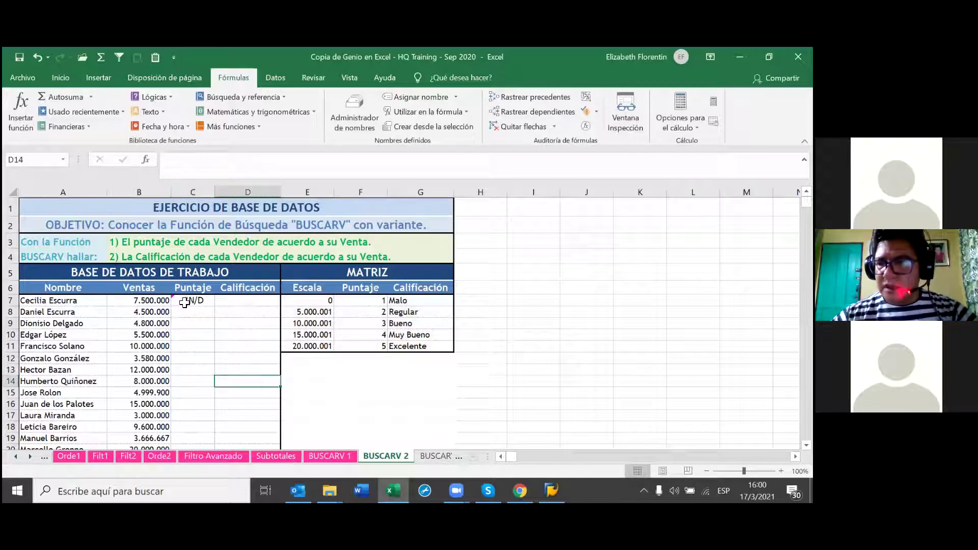
{"action": "left_click", "coordinate": [184, 303]}
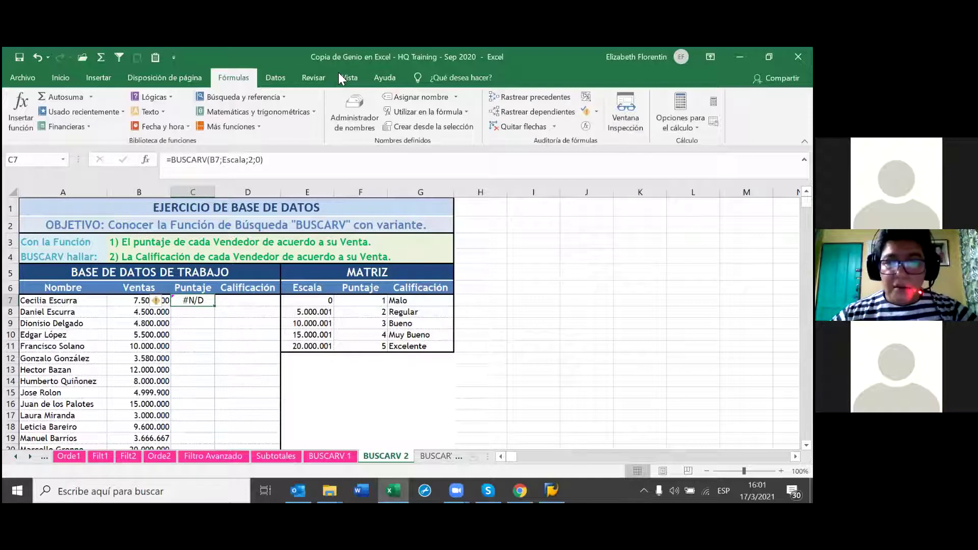
{"action": "left_click", "coordinate": [240, 97]}
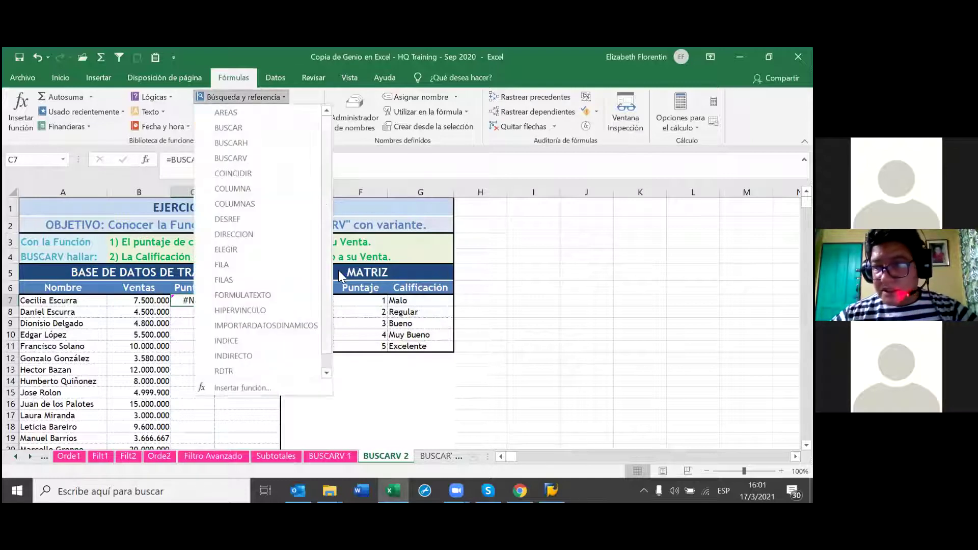
{"action": "left_click", "coordinate": [260, 158]}
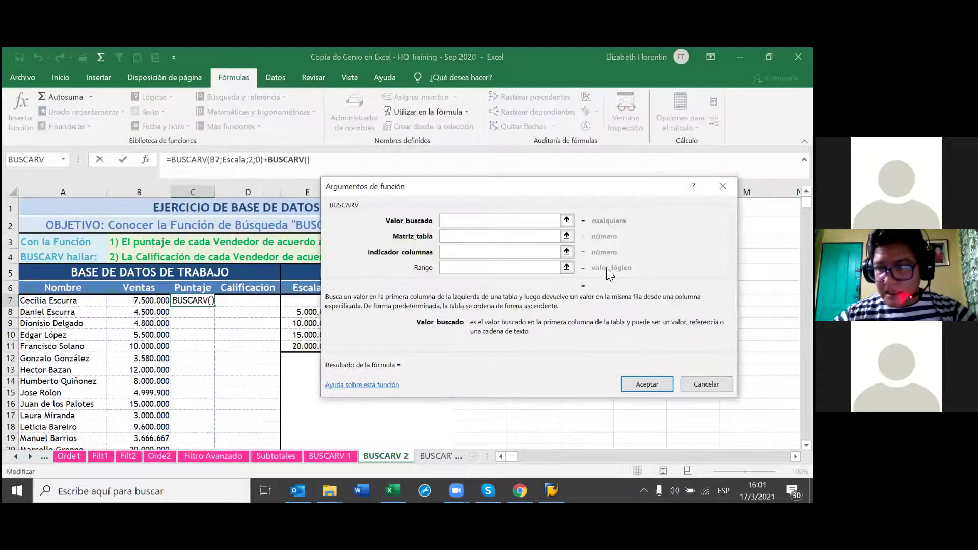
{"action": "left_click", "coordinate": [723, 186]}
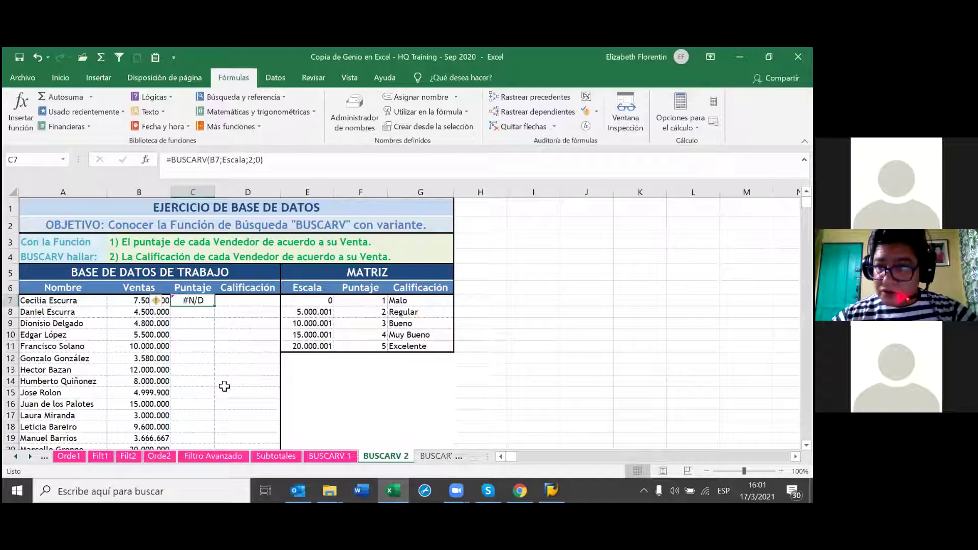
Change C7's formula to =BUSCARV(B7;Escala;2;1) so it returns a score of 2.
{"action": "double_click", "coordinate": [211, 303]}
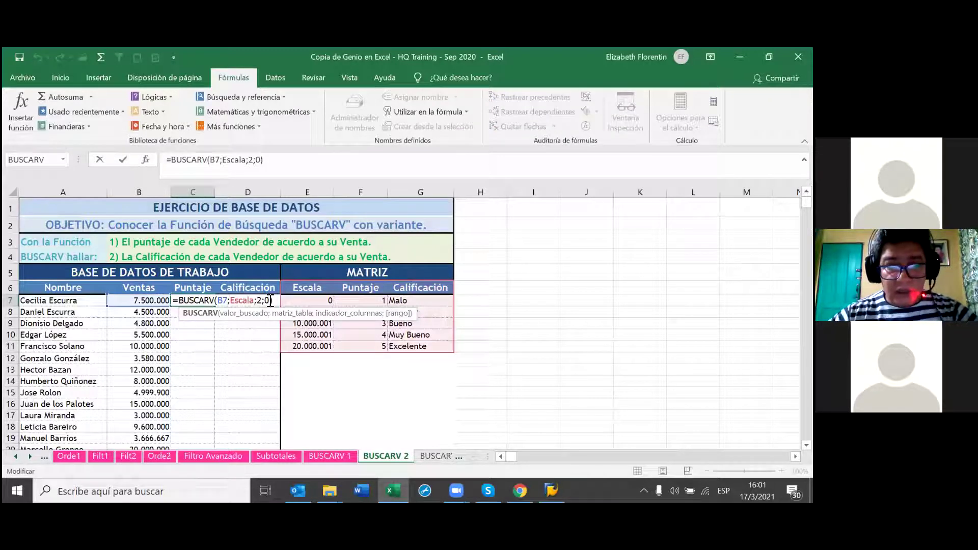
{"action": "left_click", "coordinate": [277, 300]}
{"action": "key", "text": "BackSpace"}
{"action": "key", "text": "BackSpace"}
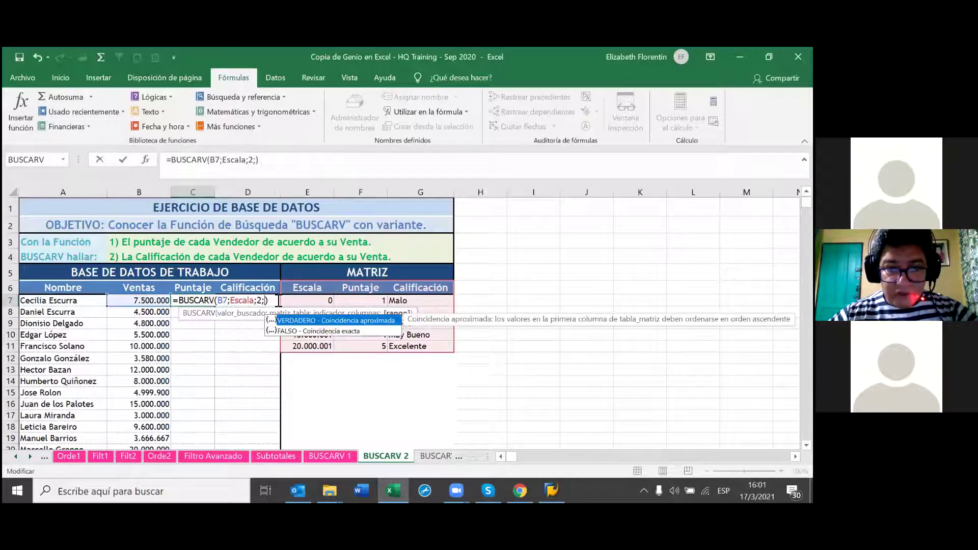
{"action": "type", "text": "1"}
{"action": "key", "text": "Return"}
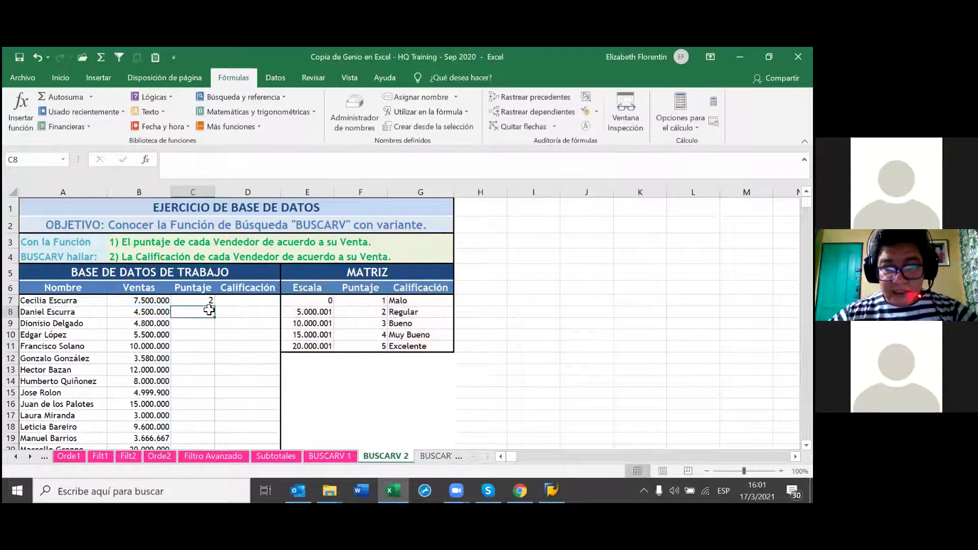
{"action": "left_click", "coordinate": [204, 300]}
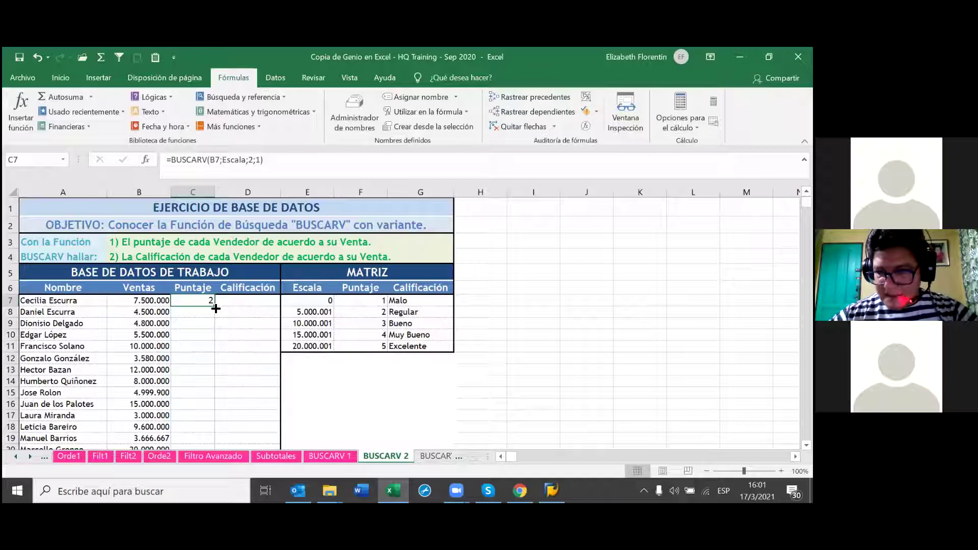
Copy C7's score formula down to C26 using Rellenar sin formato.
{"action": "double_click", "coordinate": [215, 306]}
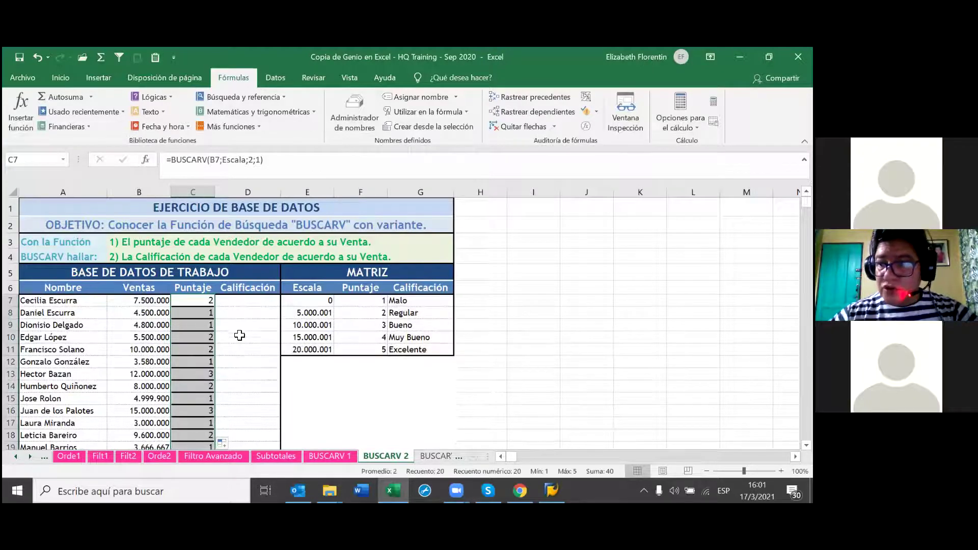
{"action": "scroll", "coordinate": [244, 351], "scroll_direction": "down", "scroll_amount": 3}
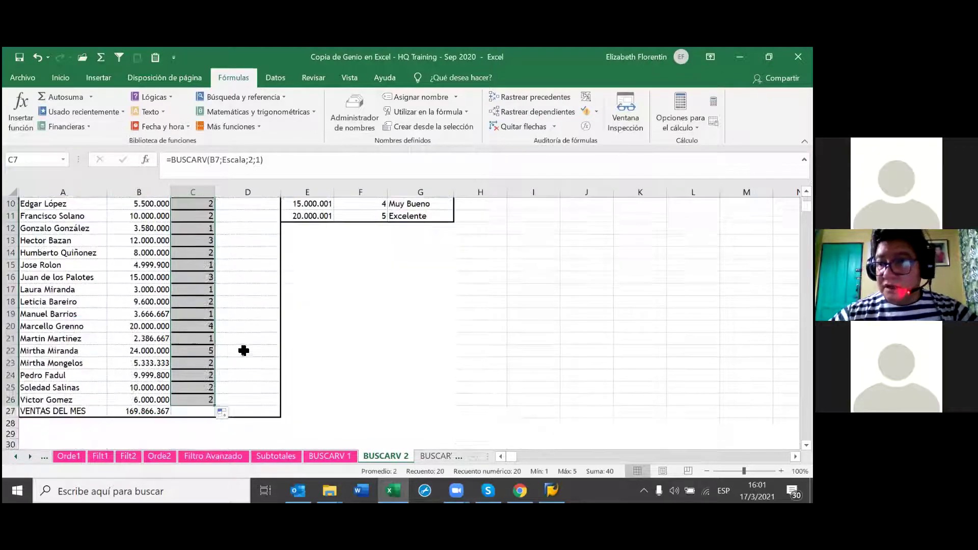
{"action": "left_click", "coordinate": [228, 414]}
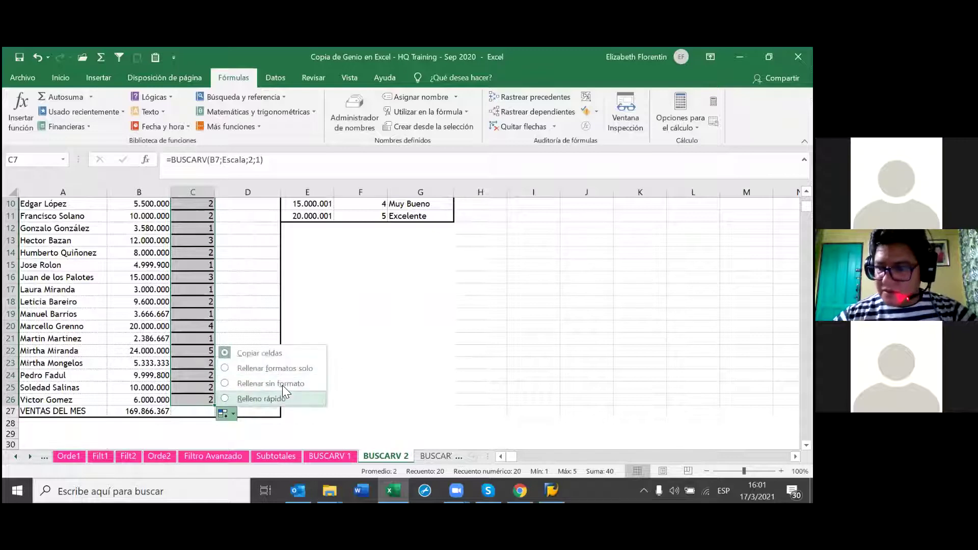
{"action": "left_click", "coordinate": [282, 384]}
{"action": "scroll", "coordinate": [262, 395], "scroll_direction": "up", "scroll_amount": 1}
{"action": "scroll", "coordinate": [262, 396], "scroll_direction": "up", "scroll_amount": 2}
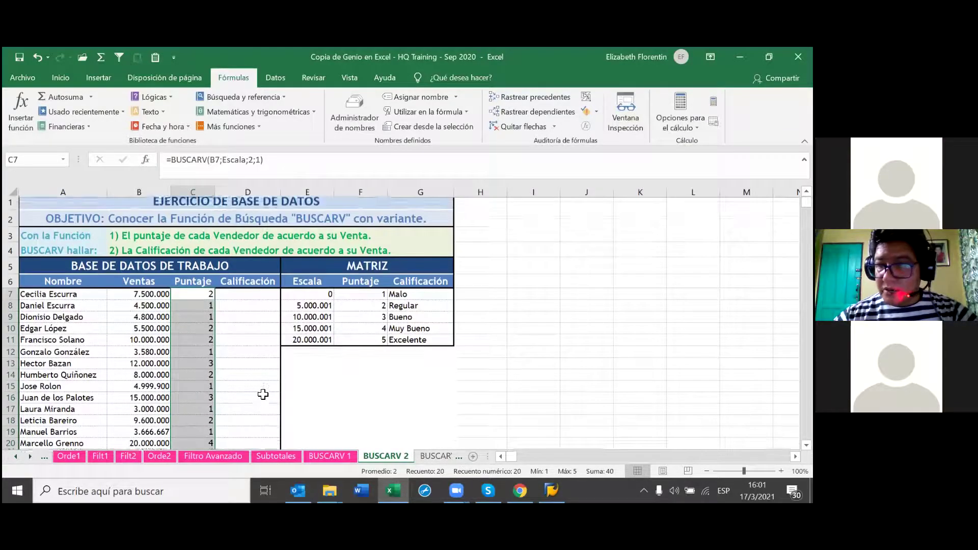
{"action": "left_click", "coordinate": [266, 301]}
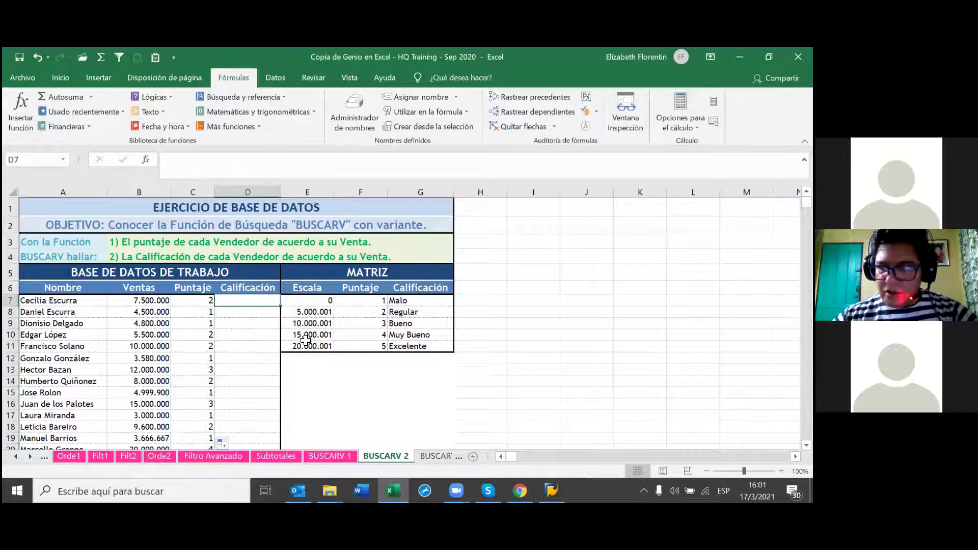
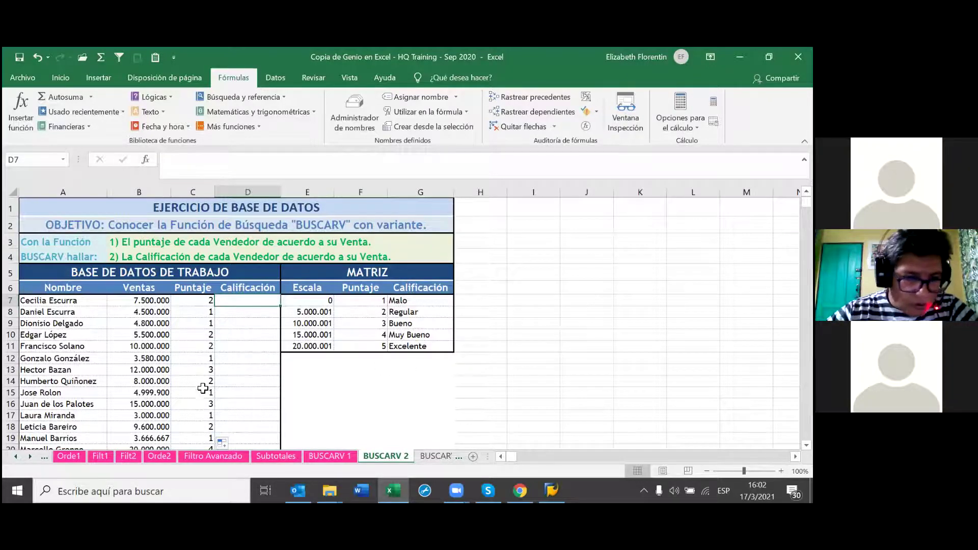
Select C7's Puntaje formula, try inserting a BUSCARV into it, then cancel the edit.
{"action": "scroll", "coordinate": [203, 388], "scroll_direction": "down", "scroll_amount": 1}
{"action": "scroll", "coordinate": [204, 392], "scroll_direction": "down", "scroll_amount": 1}
{"action": "scroll", "coordinate": [207, 398], "scroll_direction": "up", "scroll_amount": 1}
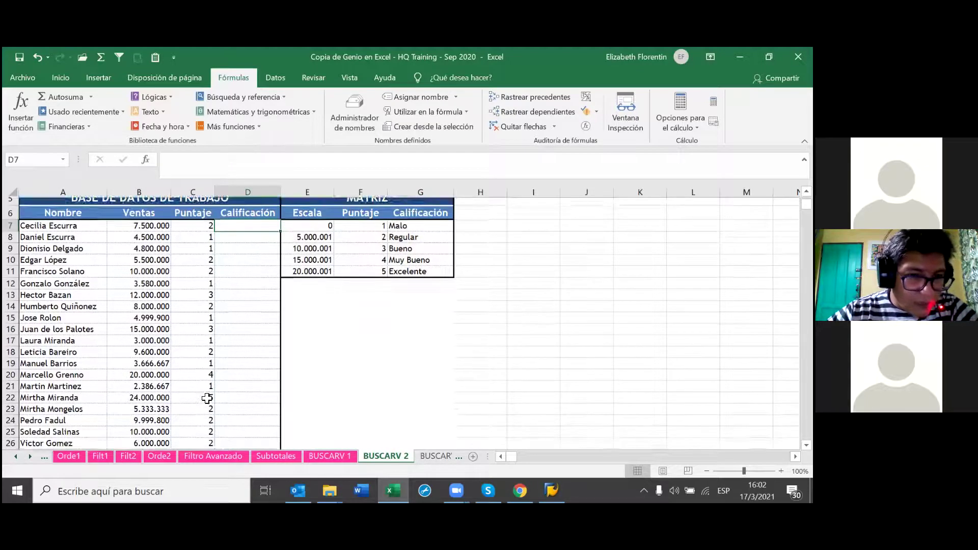
{"action": "scroll", "coordinate": [207, 398], "scroll_direction": "up", "scroll_amount": 2}
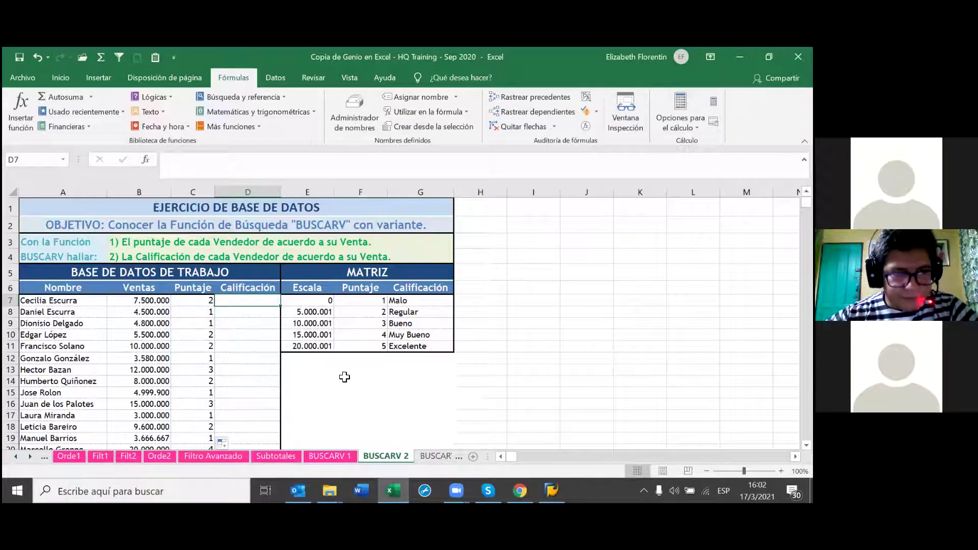
{"action": "left_click", "coordinate": [199, 302]}
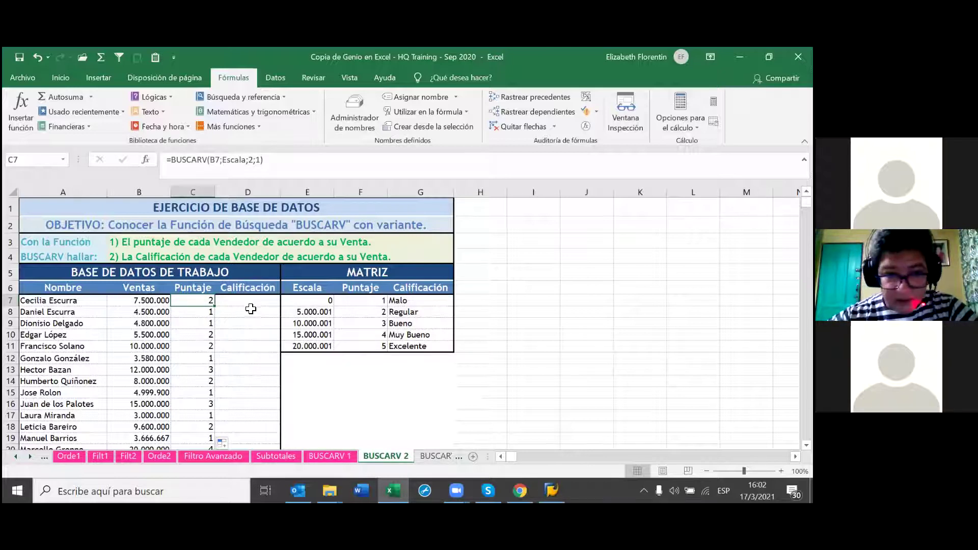
{"action": "left_click", "coordinate": [247, 160]}
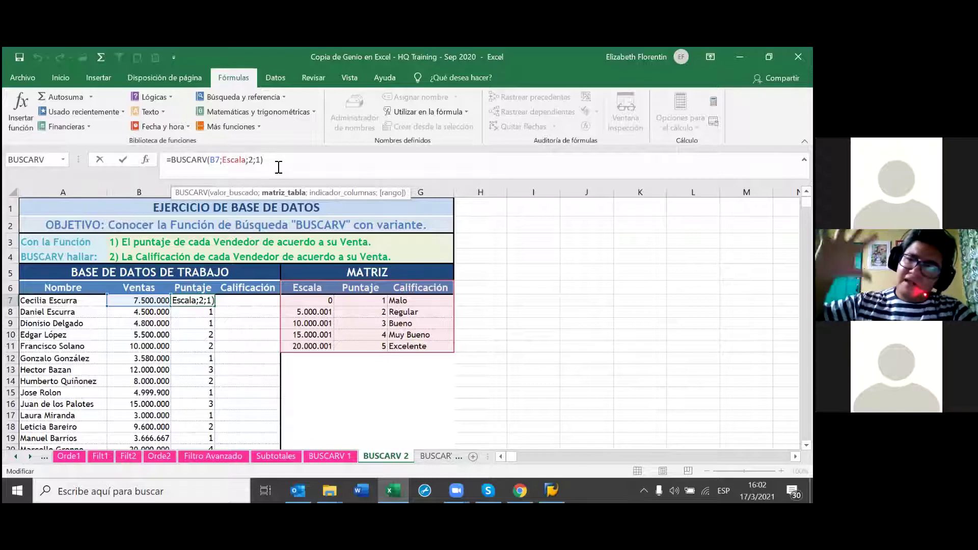
{"action": "left_click", "coordinate": [284, 99]}
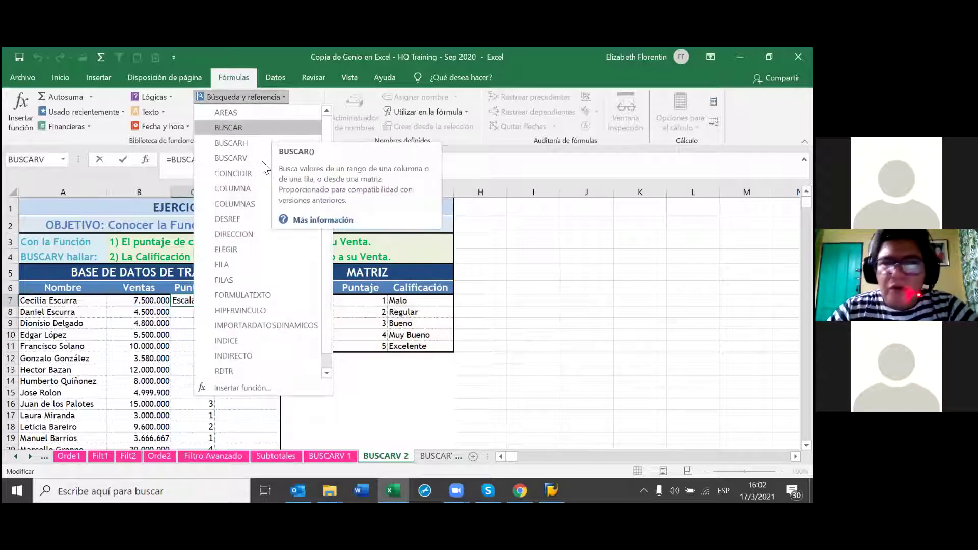
{"action": "key", "text": "Return"}
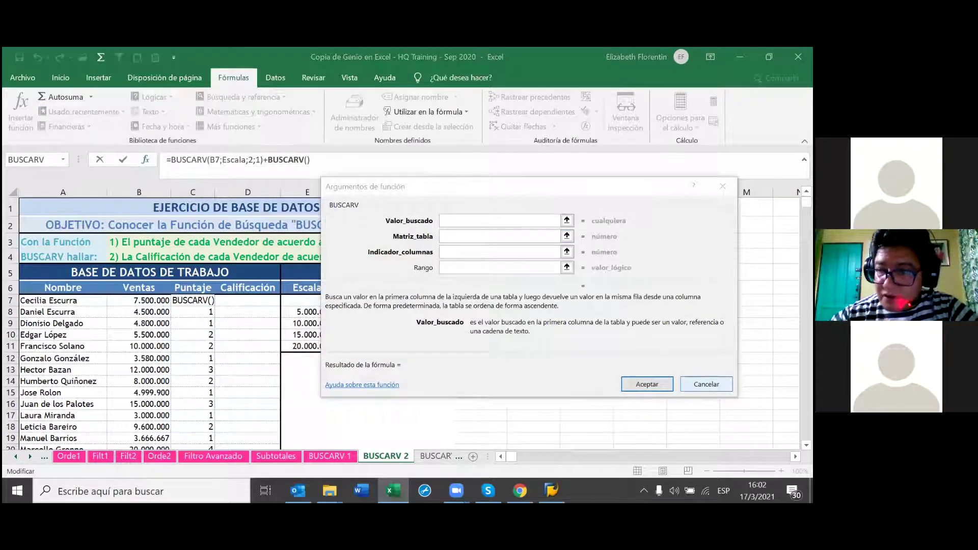
{"action": "key", "text": "Escape"}
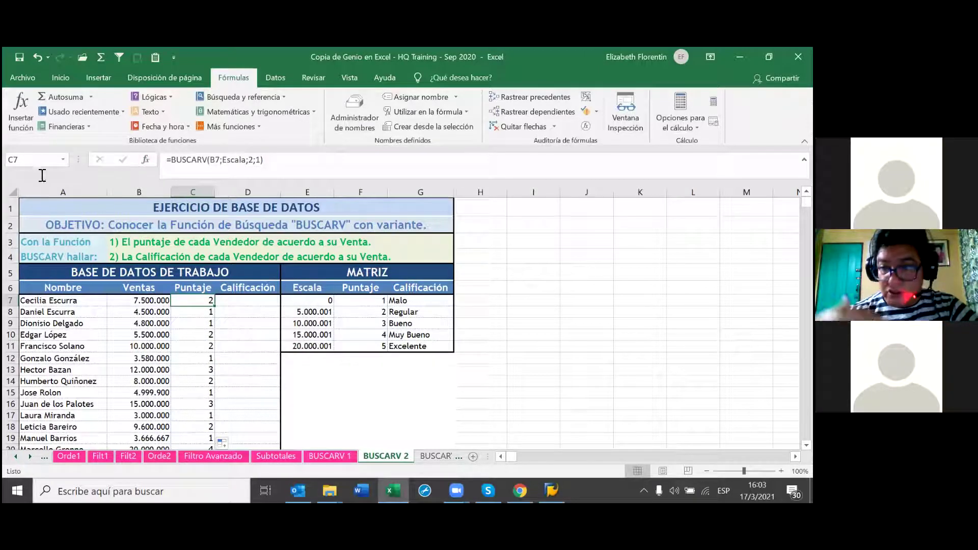
Replace C7's lookup table with the absolute range $E$7:$G$11, giving =BUSCARV(B7;$E$7:$G$11;2;1).
{"action": "left_click", "coordinate": [23, 114]}
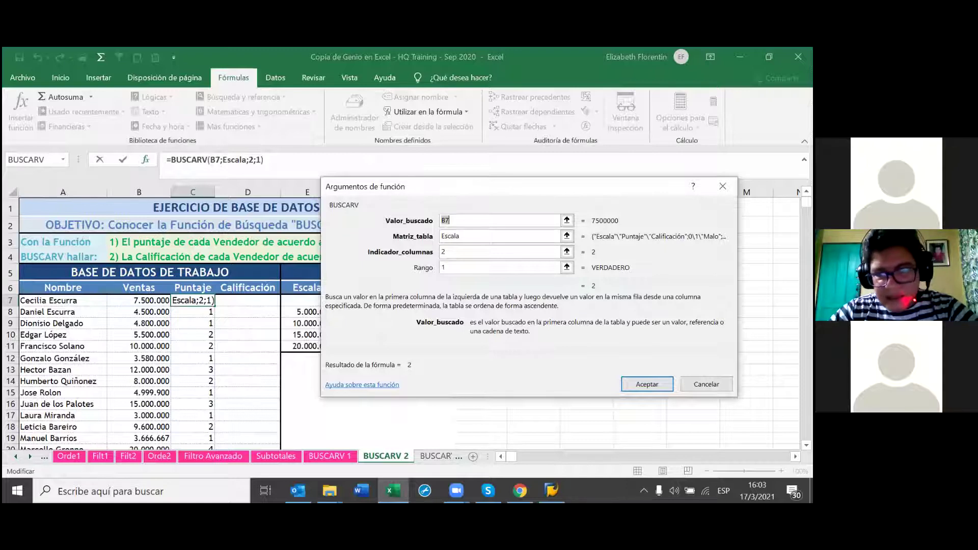
{"action": "left_click", "coordinate": [566, 236]}
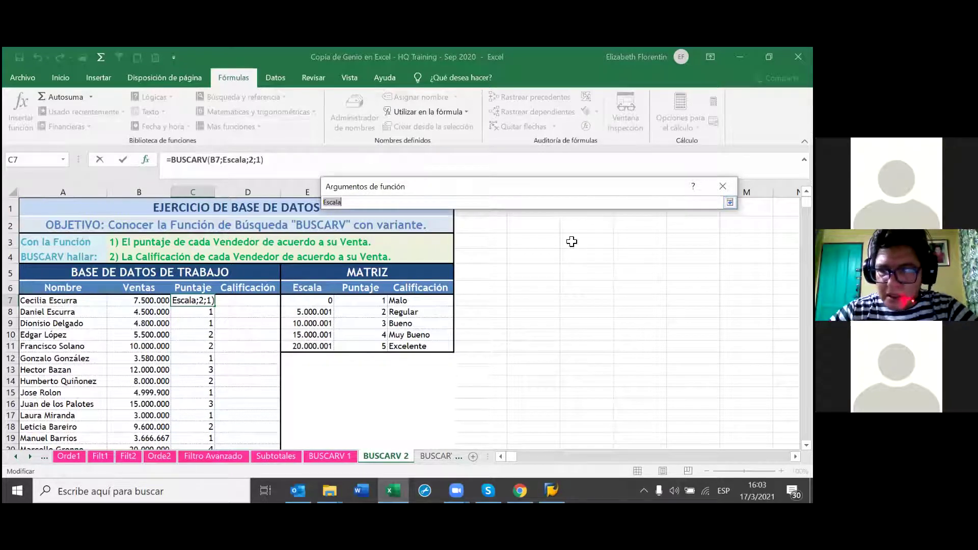
{"action": "left_click", "coordinate": [301, 300]}
{"action": "left_click_drag", "start_coordinate": [301, 301], "coordinate": [411, 346]}
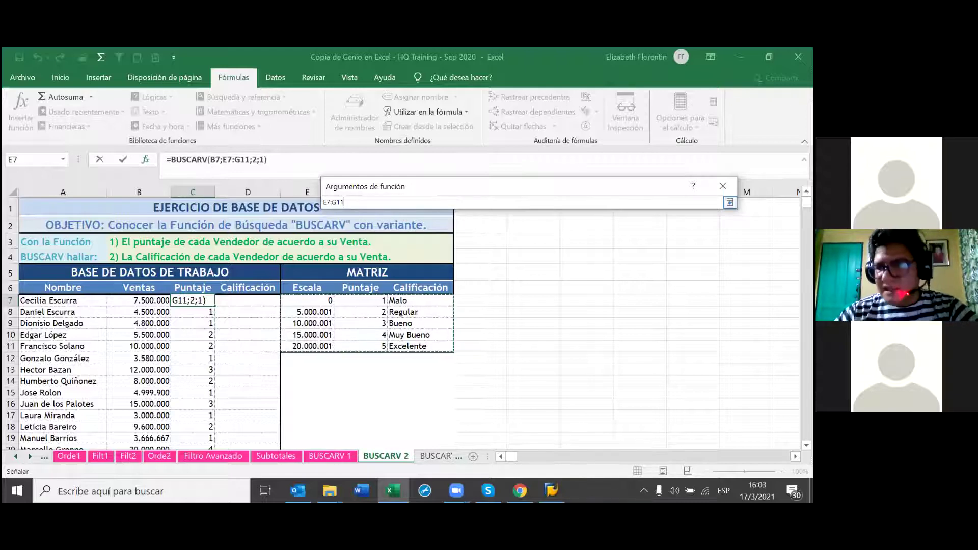
{"action": "key", "text": "Return"}
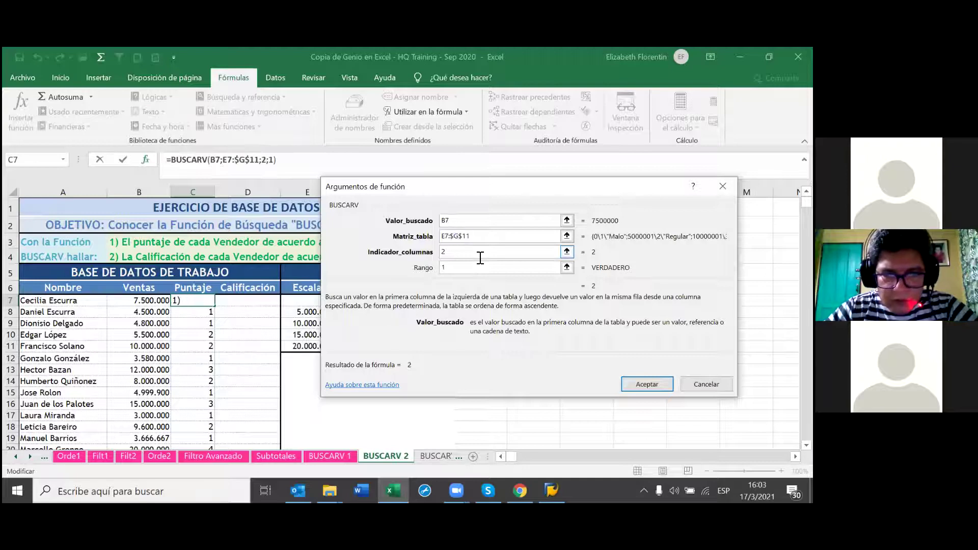
{"action": "key", "text": "shift+Tab"}
{"action": "key", "text": "Left"}
{"action": "key", "text": "Right"}
{"action": "key", "text": "F4"}
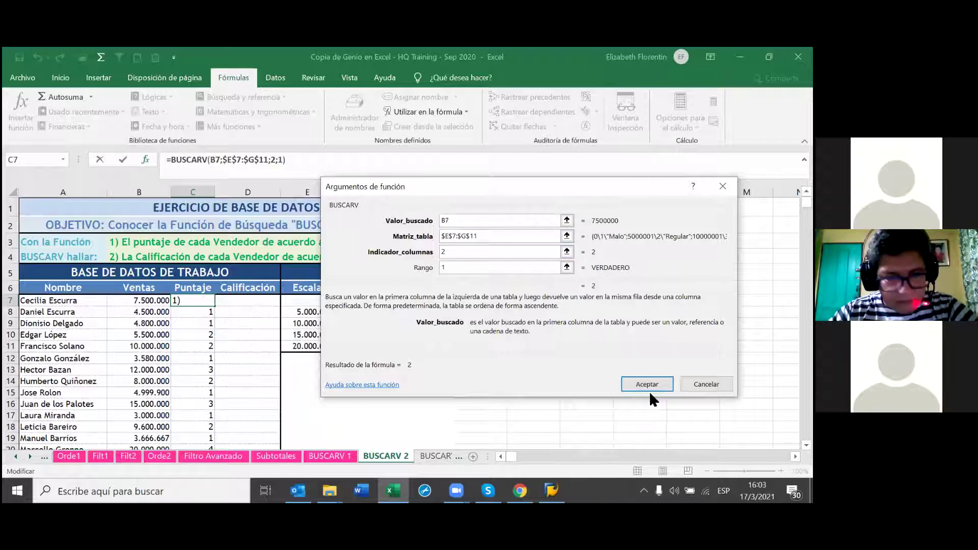
{"action": "left_click", "coordinate": [636, 386]}
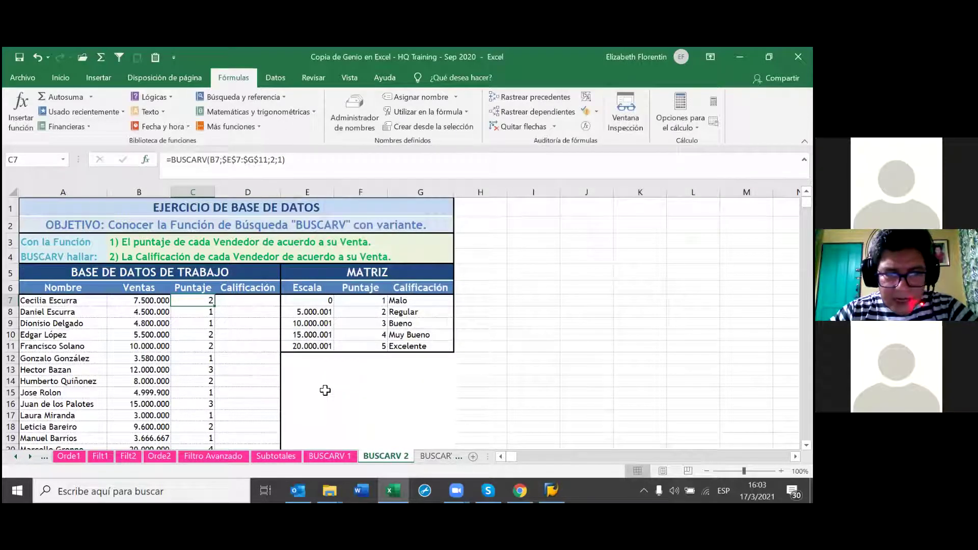
Fill C7's Puntaje formula down to C26 using Rellenar sin formato.
{"action": "double_click", "coordinate": [216, 307]}
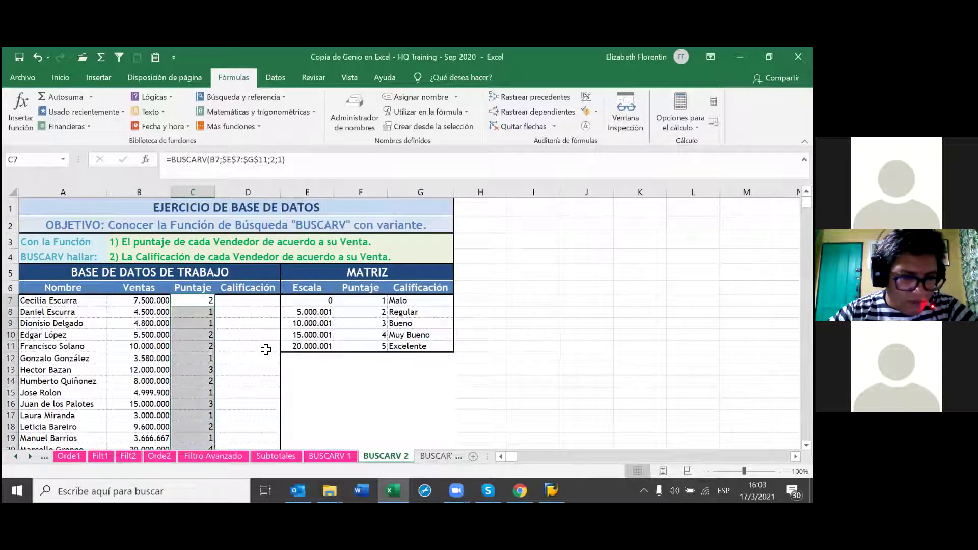
{"action": "scroll", "coordinate": [265, 383], "scroll_direction": "down", "scroll_amount": 4}
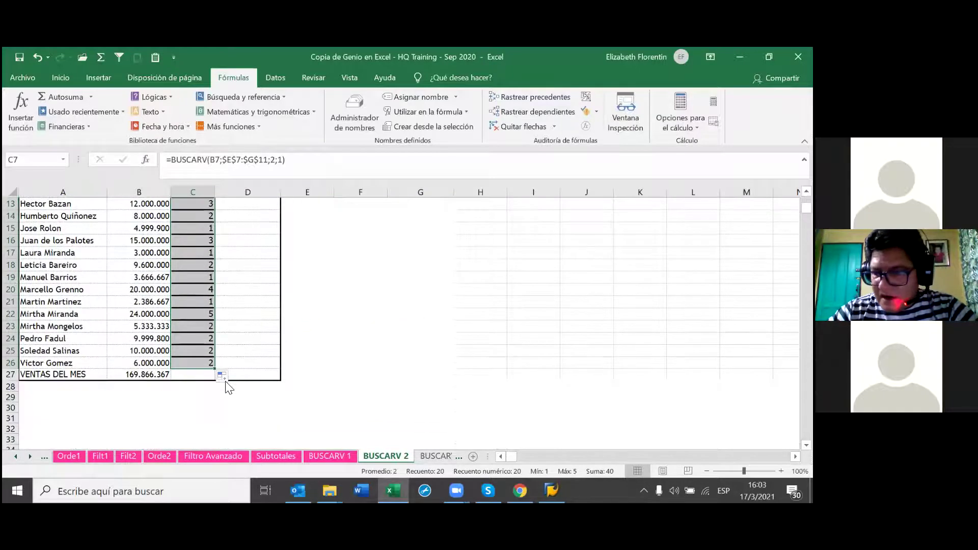
{"action": "left_click", "coordinate": [224, 376]}
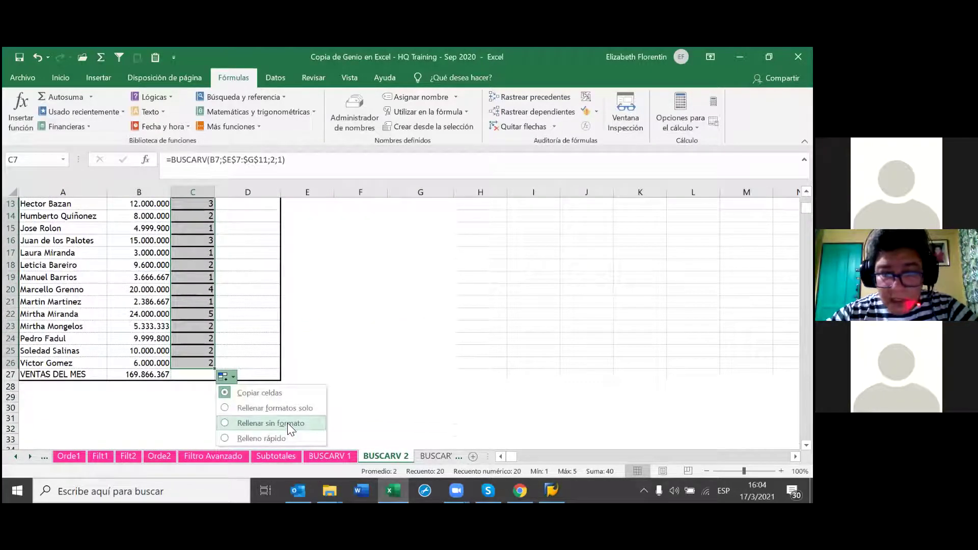
{"action": "left_click", "coordinate": [287, 422]}
{"action": "scroll", "coordinate": [270, 351], "scroll_direction": "up", "scroll_amount": 2}
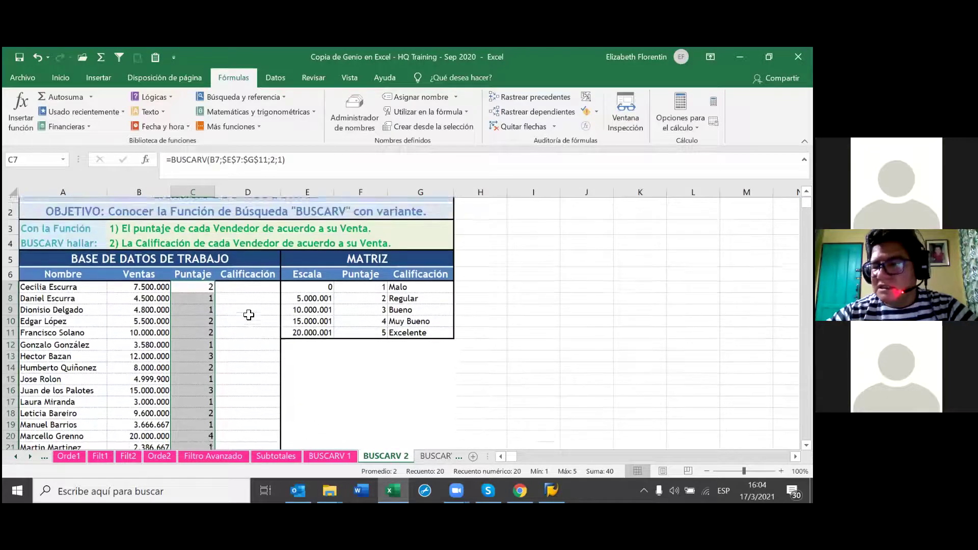
{"action": "key", "text": "Right"}
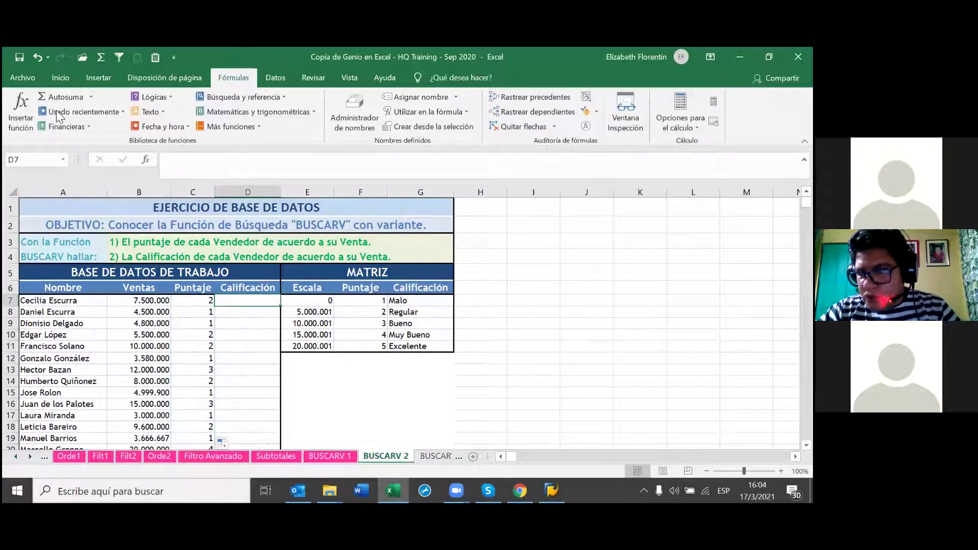
Abandon a function insert on D7 and reopen the BUSCARV arguments for C7.
{"action": "left_click", "coordinate": [21, 110]}
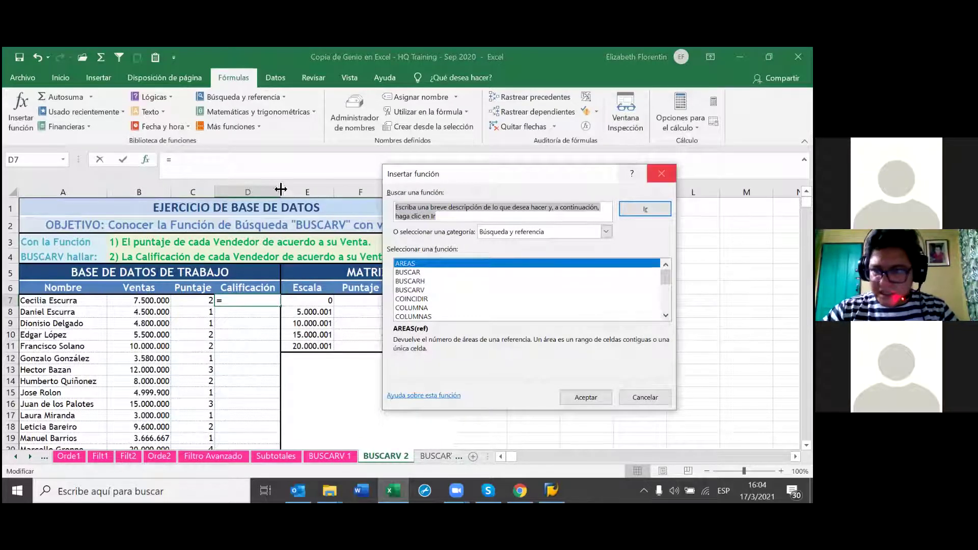
{"action": "key", "text": "Escape"}
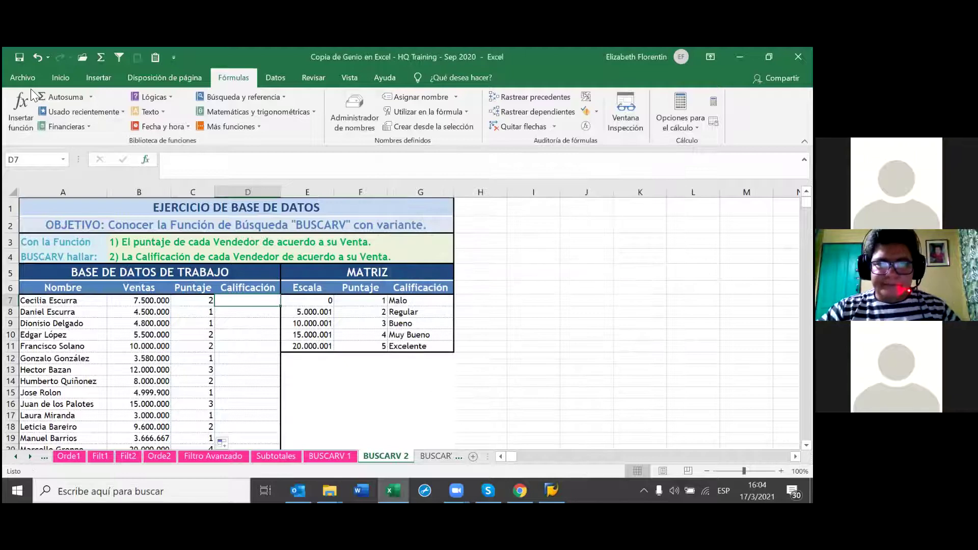
{"action": "key", "text": "Left"}
{"action": "left_click", "coordinate": [21, 109]}
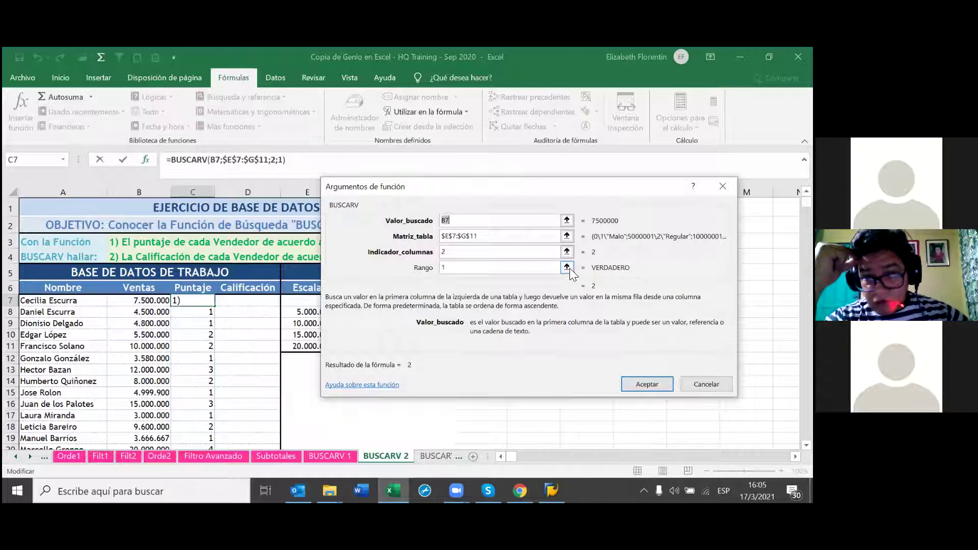
Clear C7's lookup table argument and try ranges on the sheet, including columns A:G.
{"action": "left_click", "coordinate": [474, 236]}
{"action": "left_click_drag", "start_coordinate": [447, 235], "coordinate": [441, 236]}
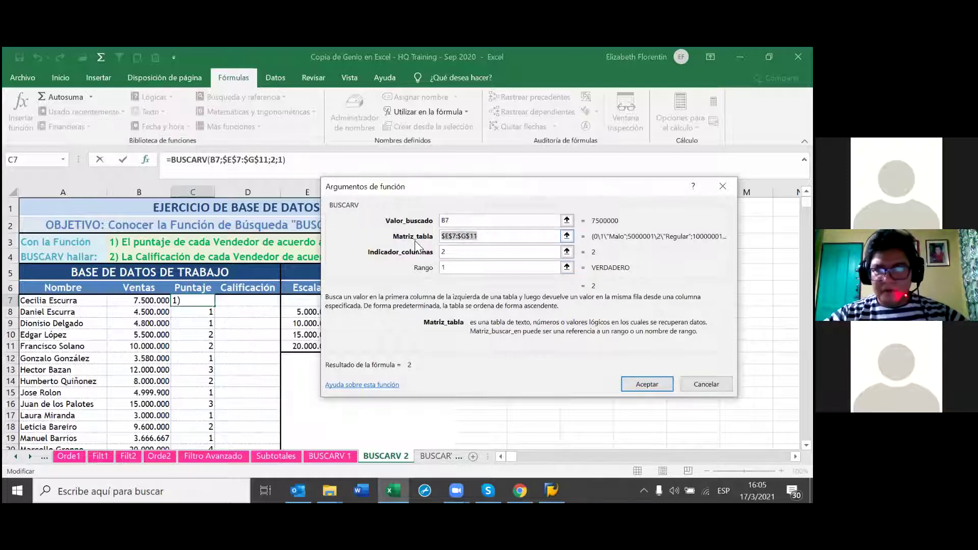
{"action": "key", "text": "Delete"}
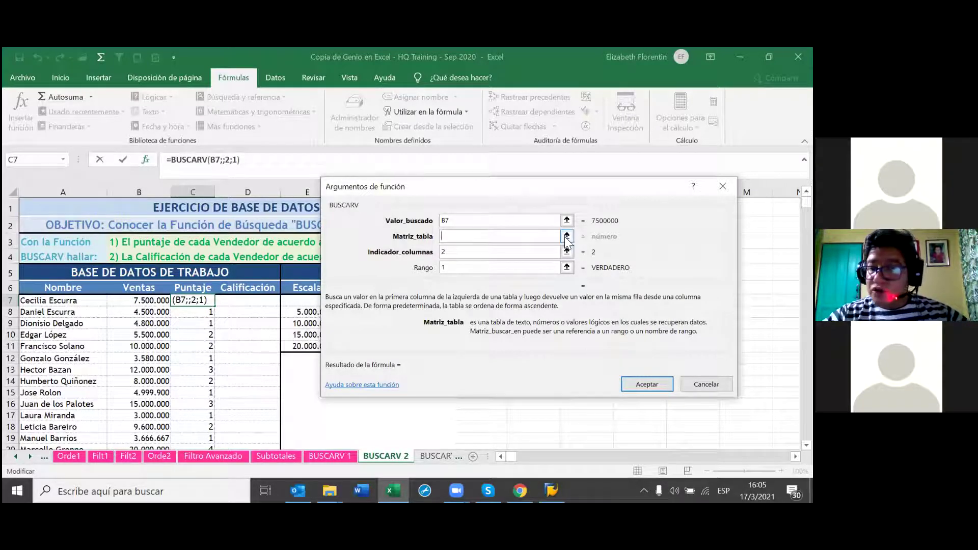
{"action": "left_click", "coordinate": [566, 236]}
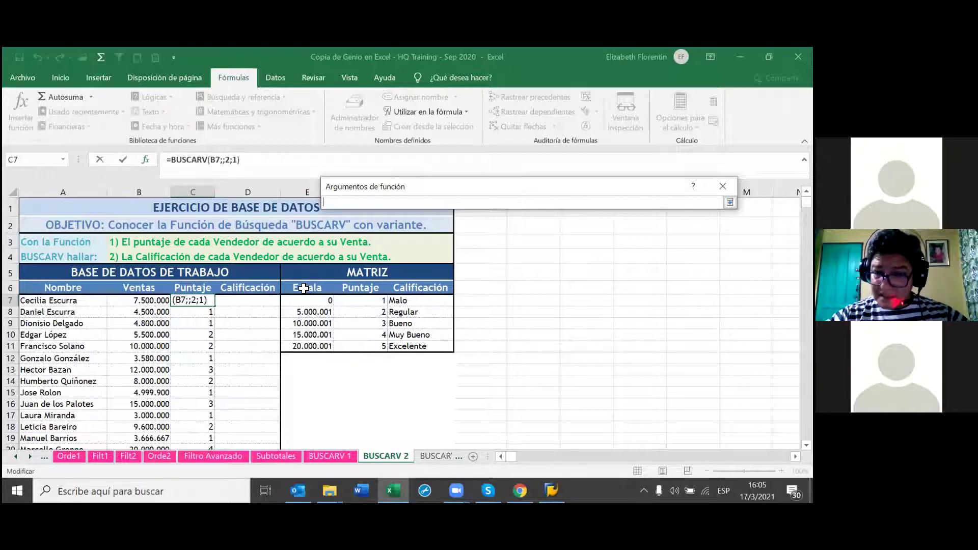
{"action": "left_click_drag", "start_coordinate": [303, 288], "coordinate": [356, 346]}
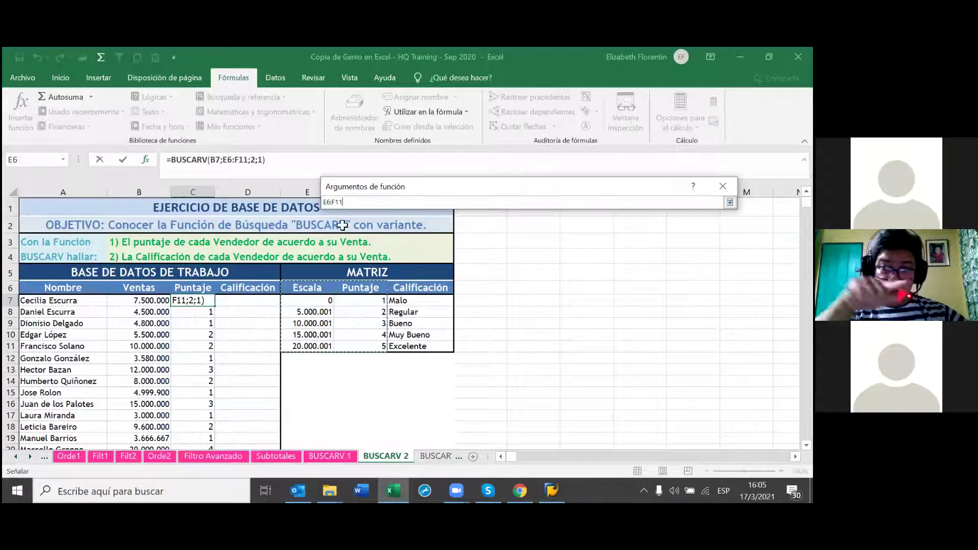
{"action": "left_click_drag", "start_coordinate": [418, 192], "coordinate": [64, 192]}
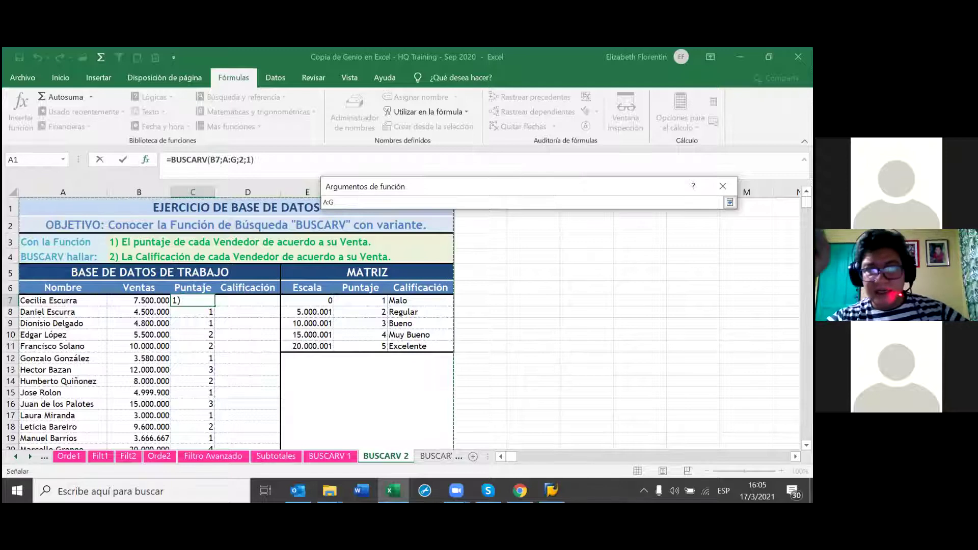
{"action": "key", "text": "BackSpace"}
{"action": "key", "text": "BackSpace"}
{"action": "key", "text": "BackSpace"}
{"action": "key", "text": "Return"}
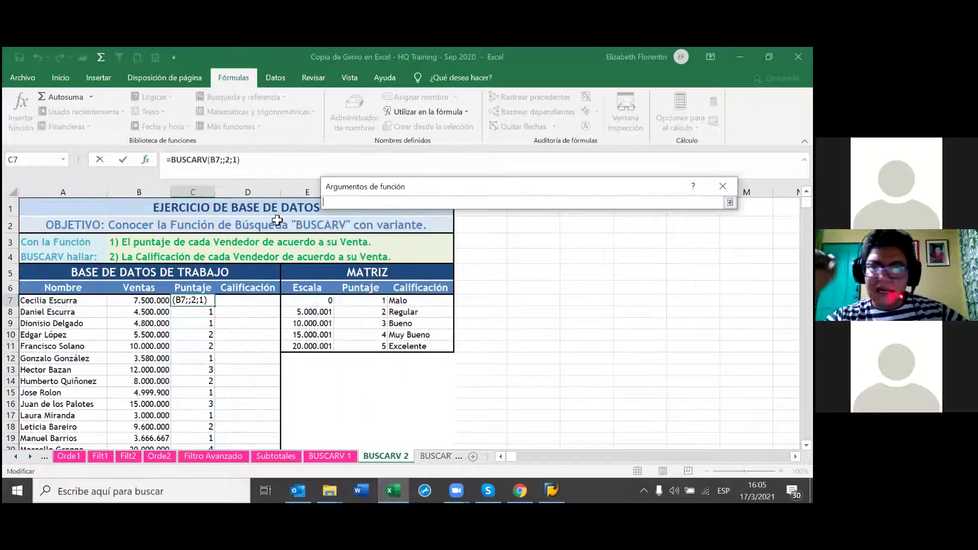
Set the lookup table to E:G, giving =BUSCARV(B7;E:G;2;1).
{"action": "left_click_drag", "start_coordinate": [64, 192], "coordinate": [428, 192]}
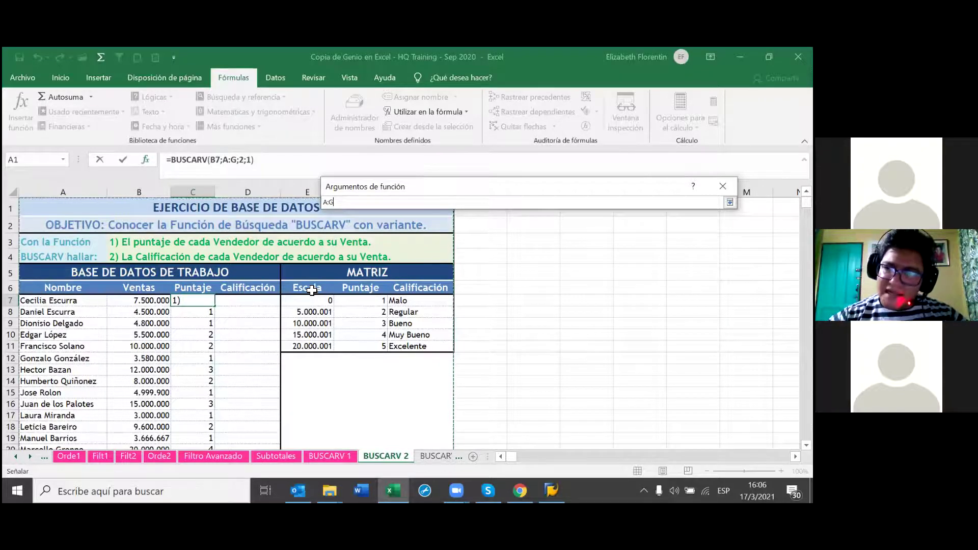
{"action": "key", "text": "BackSpace"}
{"action": "key", "text": "BackSpace"}
{"action": "key", "text": "BackSpace"}
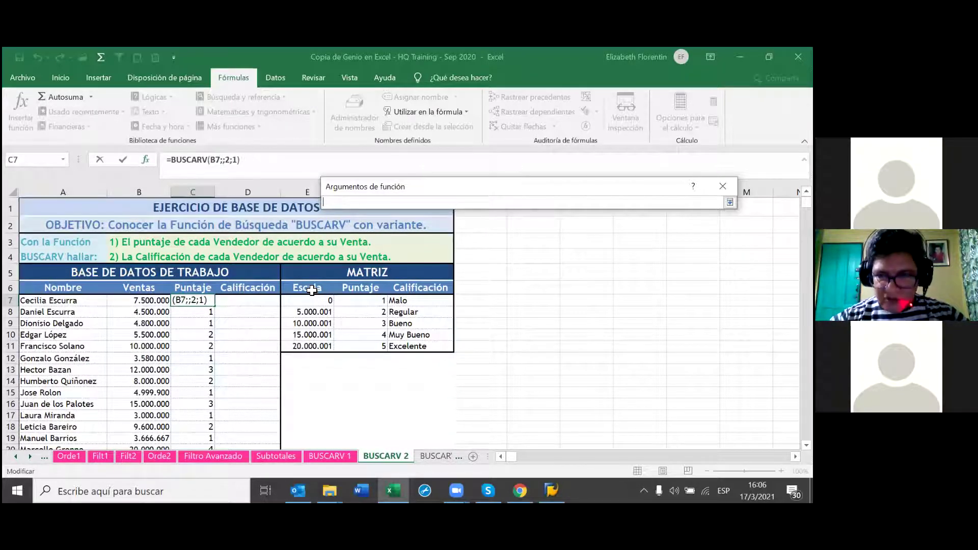
{"action": "type", "text": "E"}
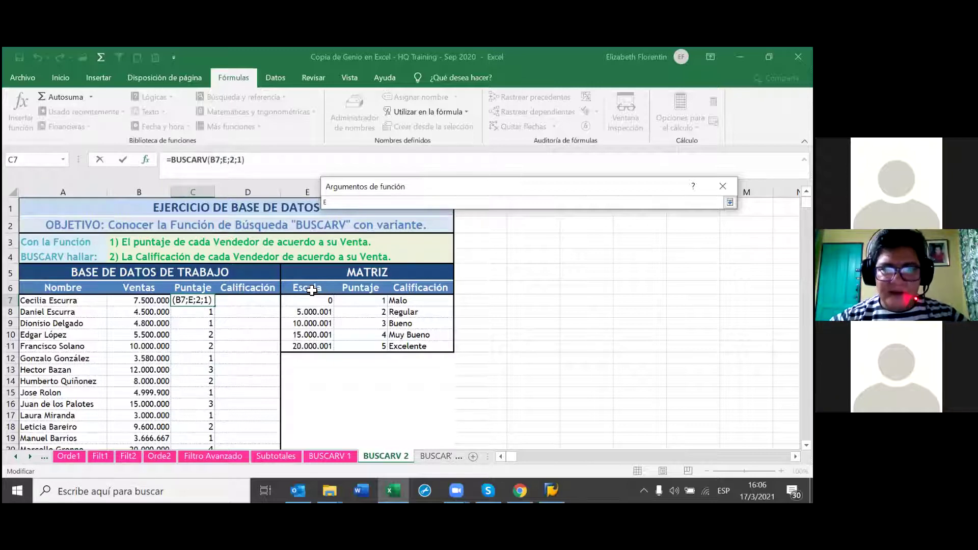
{"action": "type", "text": ":"}
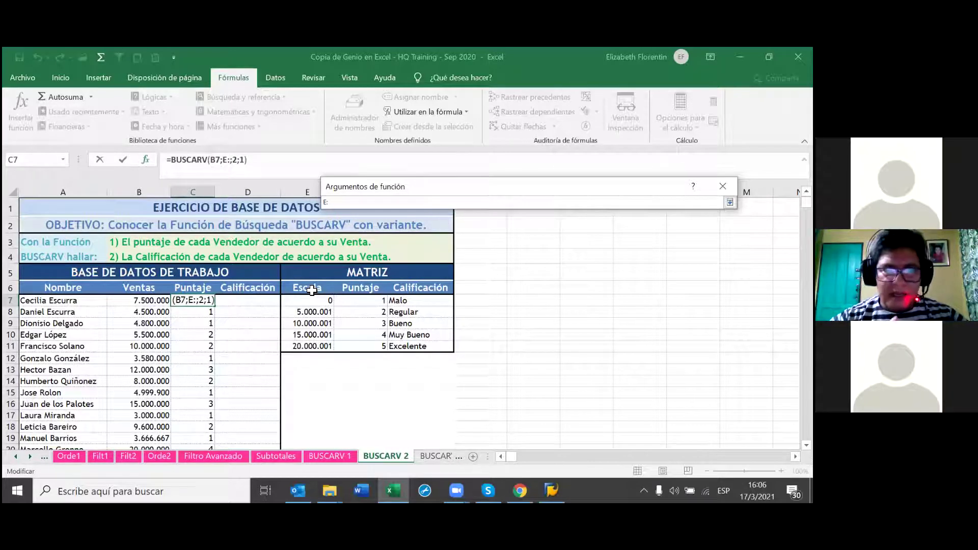
{"action": "type", "text": "G"}
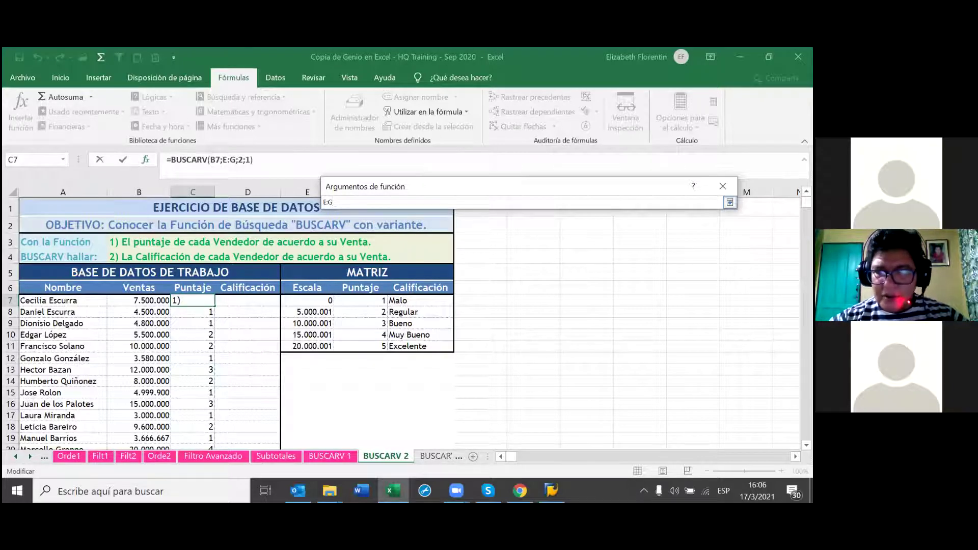
{"action": "key", "text": "Return"}
{"action": "left_click", "coordinate": [645, 384]}
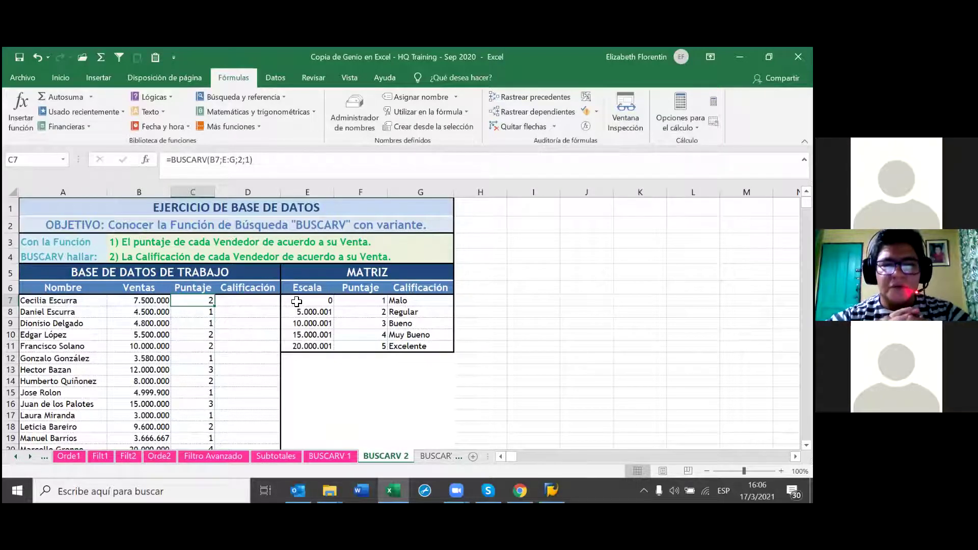
{"action": "key", "text": "F2"}
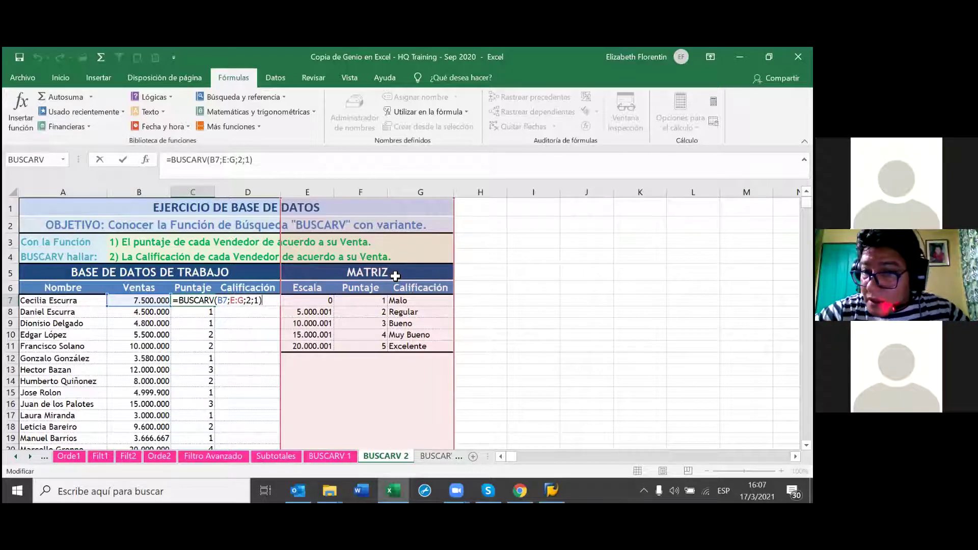
{"action": "key", "text": "Return"}
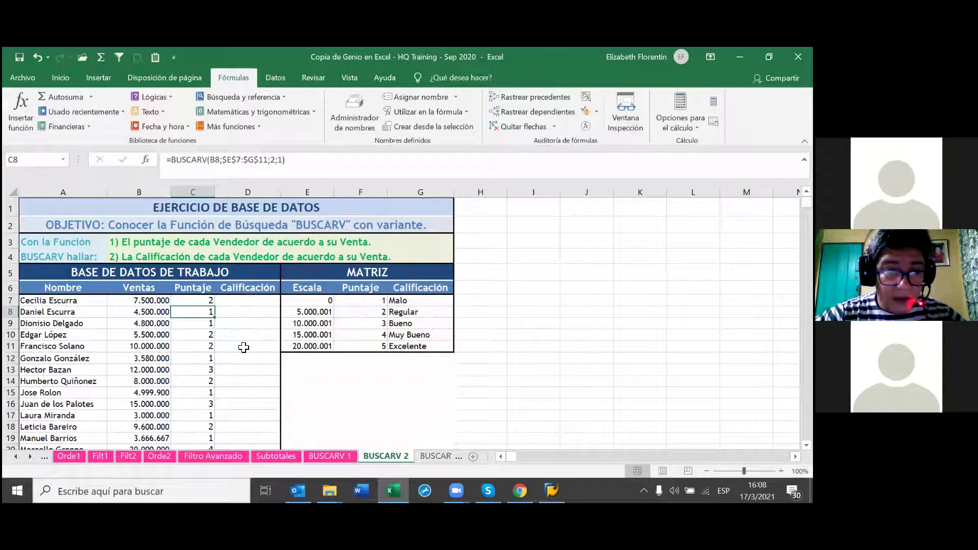
Fill C7's lookup formula down the Puntaje column using Rellenar sin formato.
{"action": "left_click", "coordinate": [202, 301]}
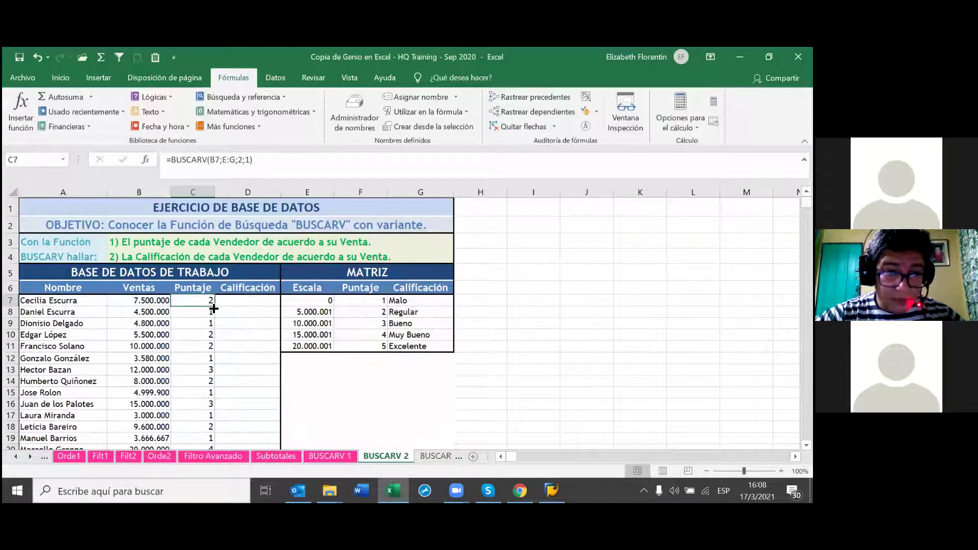
{"action": "double_click", "coordinate": [214, 306]}
{"action": "scroll", "coordinate": [229, 356], "scroll_direction": "down", "scroll_amount": 1}
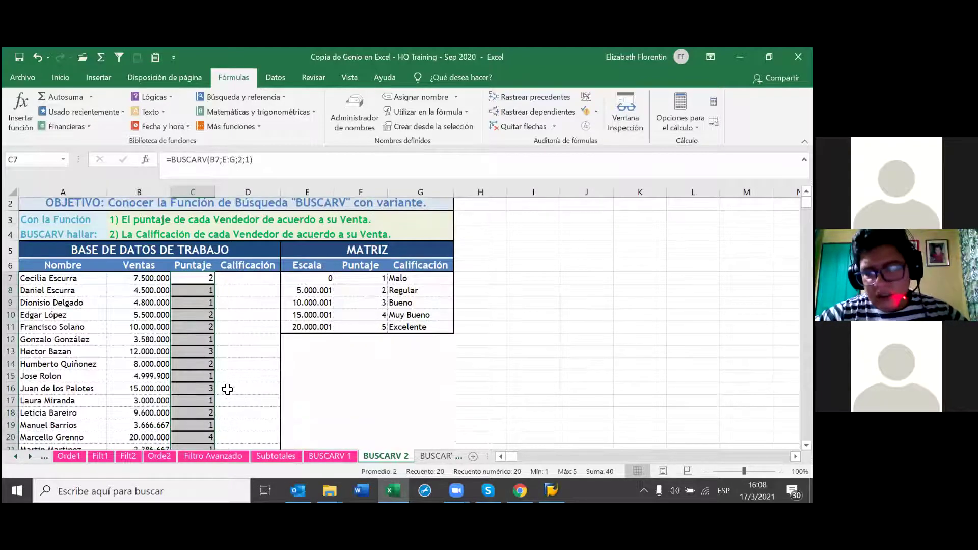
{"action": "scroll", "coordinate": [225, 376], "scroll_direction": "down", "scroll_amount": 4}
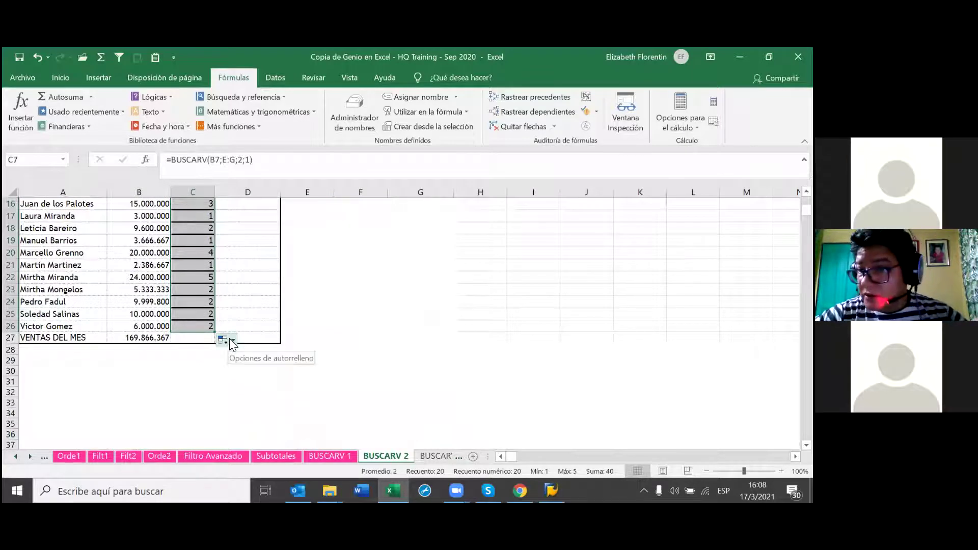
{"action": "left_click", "coordinate": [224, 340]}
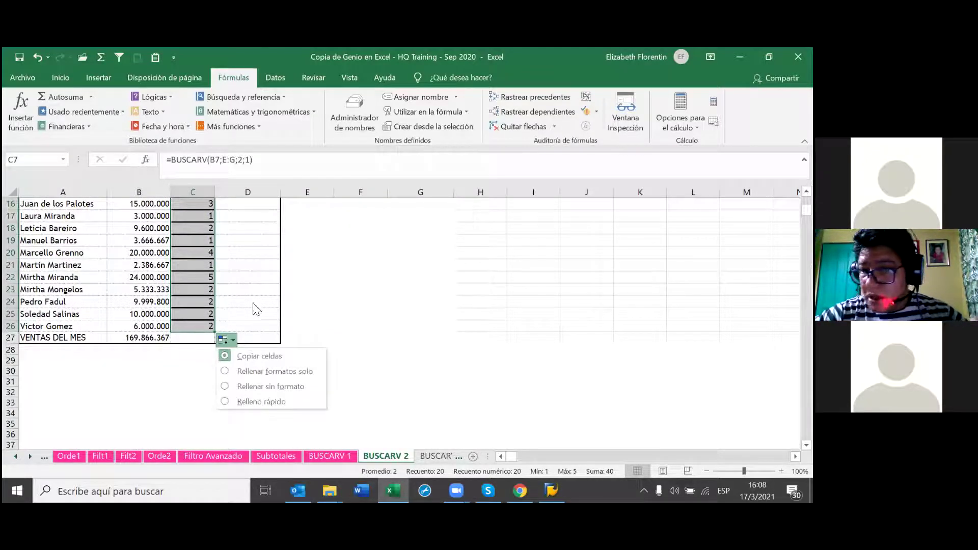
{"action": "left_click", "coordinate": [255, 386]}
{"action": "scroll", "coordinate": [254, 379], "scroll_direction": "up", "scroll_amount": 3}
{"action": "scroll", "coordinate": [254, 357], "scroll_direction": "up", "scroll_amount": 2}
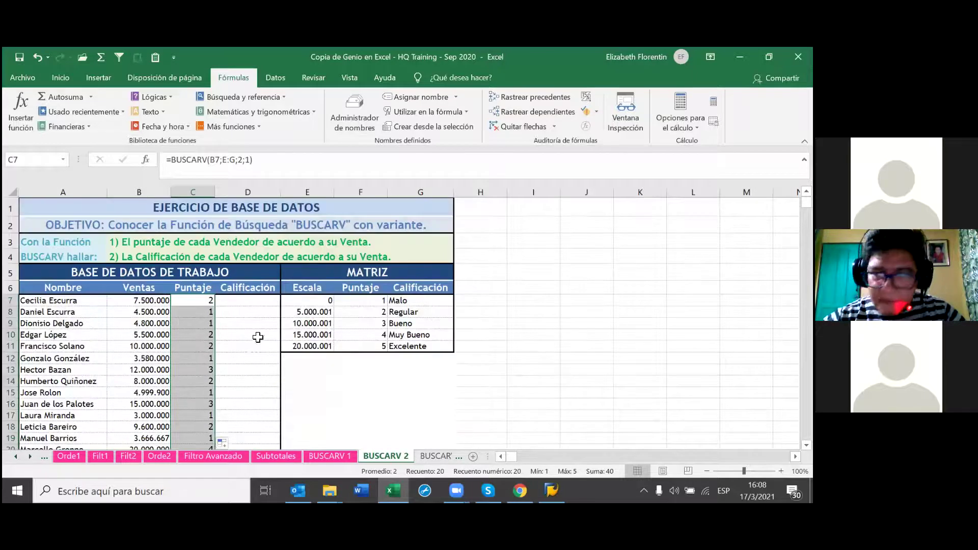
{"action": "left_click", "coordinate": [258, 301]}
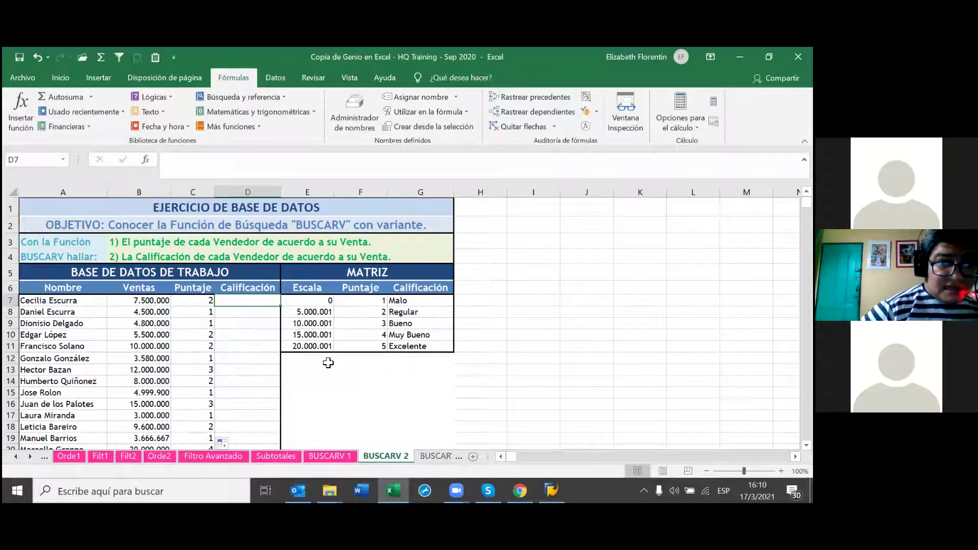
Enter =BUSCARV(C7;Escala;3;1) in D7 so it returns Malo.
{"action": "type", "text": "="}
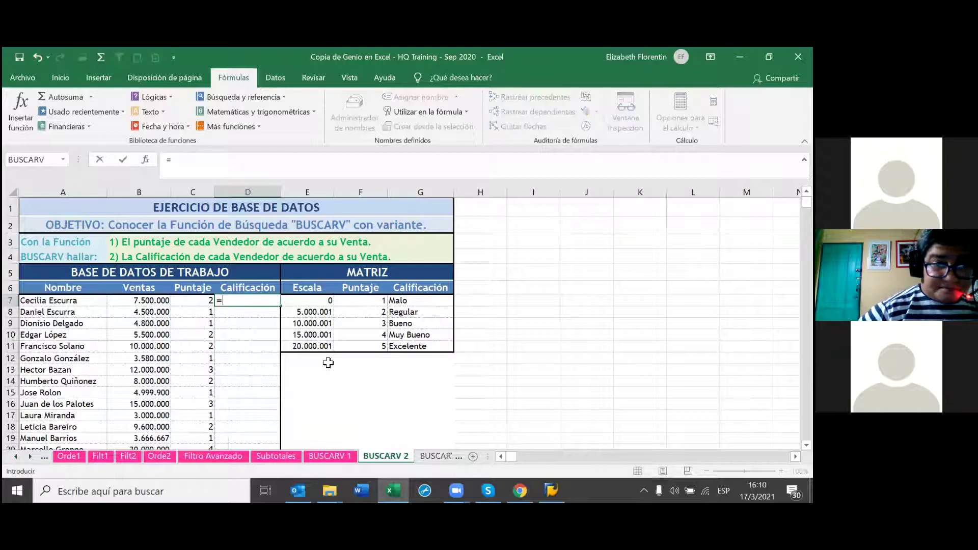
{"action": "type", "text": "BUS"}
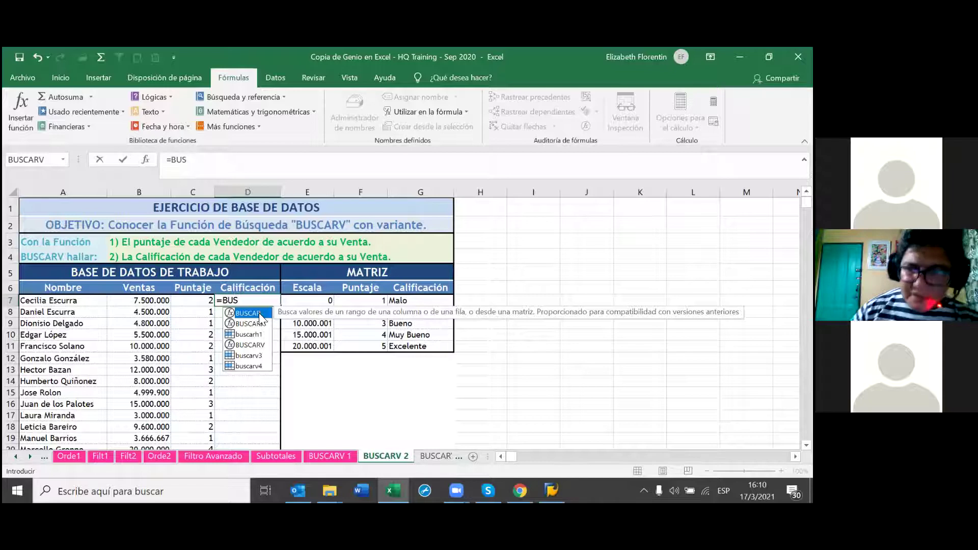
{"action": "left_click", "coordinate": [250, 345]}
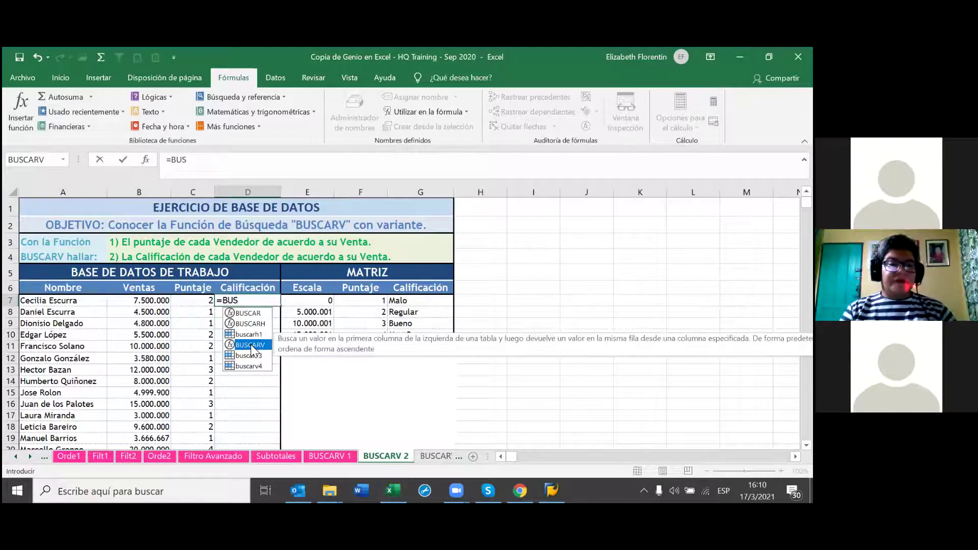
{"action": "double_click", "coordinate": [253, 346]}
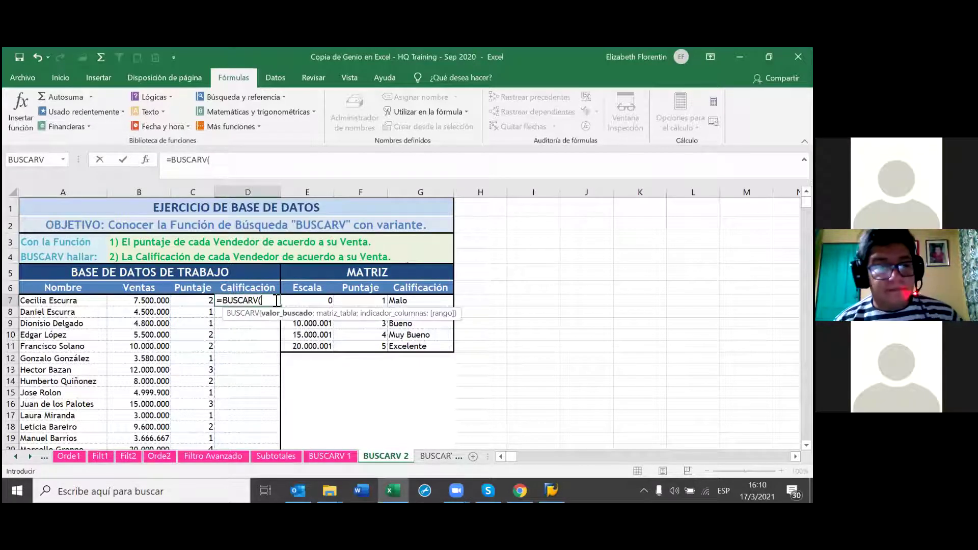
{"action": "left_click", "coordinate": [274, 303]}
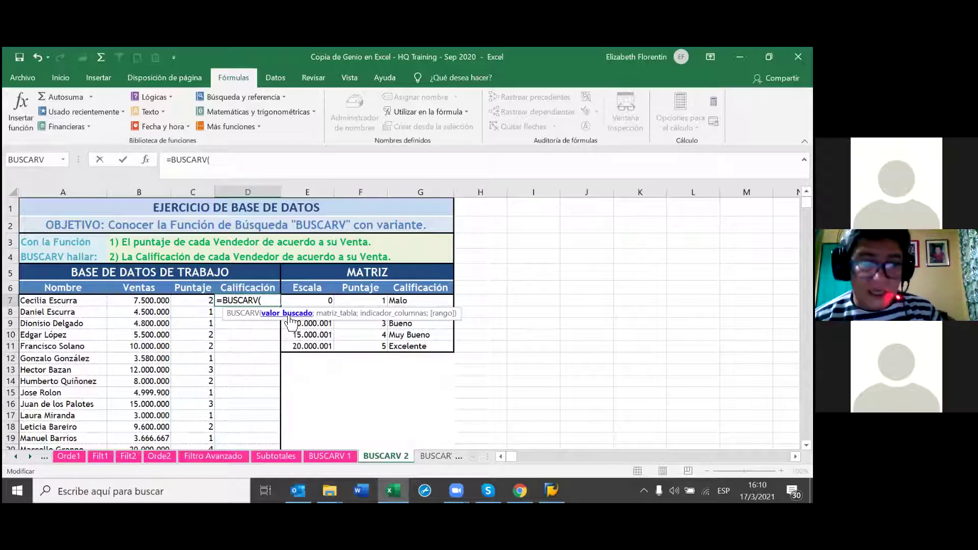
{"action": "left_click", "coordinate": [196, 299]}
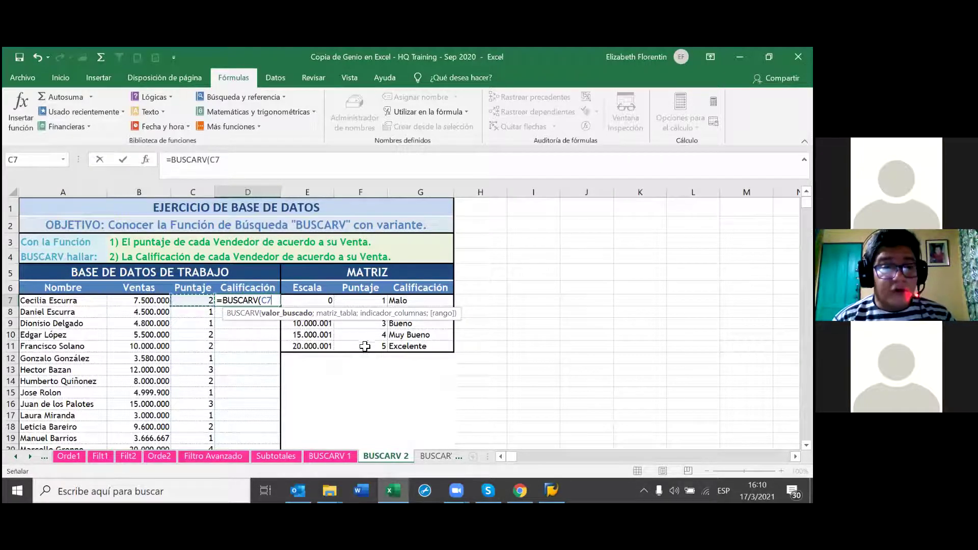
{"action": "type", "text": ";"}
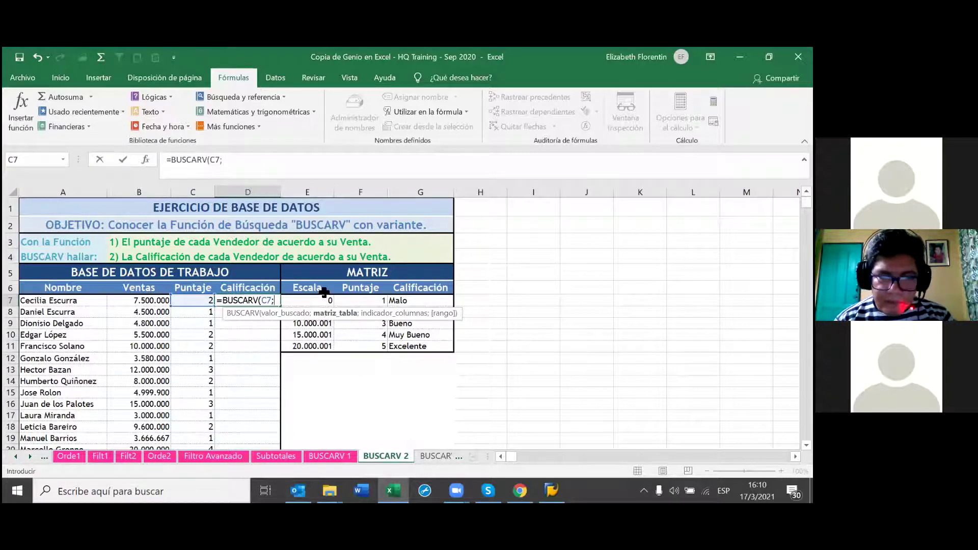
{"action": "left_click_drag", "start_coordinate": [300, 287], "coordinate": [448, 348]}
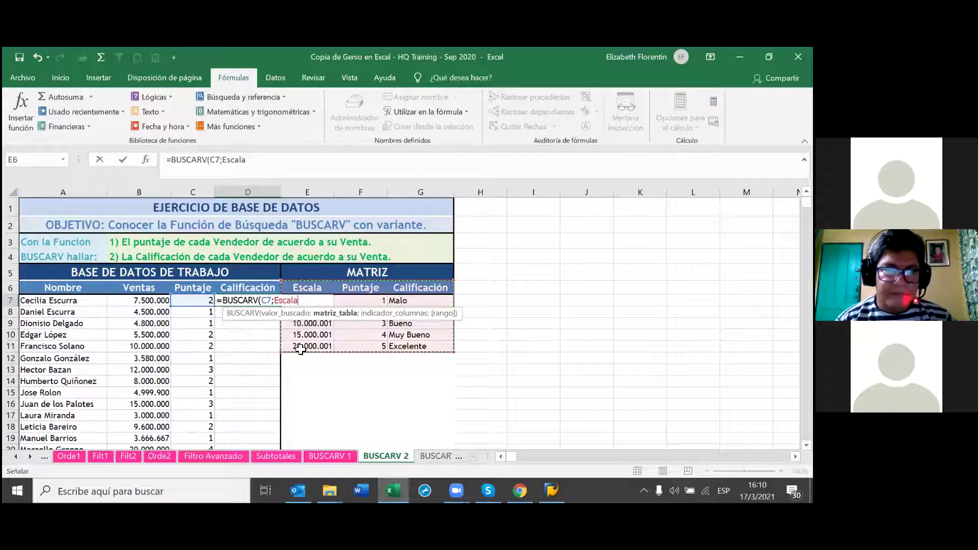
{"action": "type", "text": ";"}
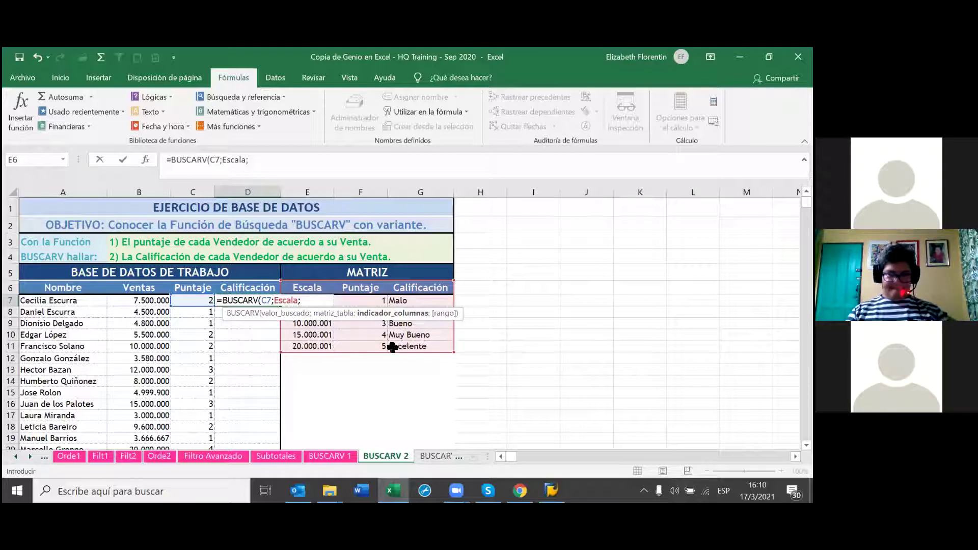
{"action": "type", "text": "3"}
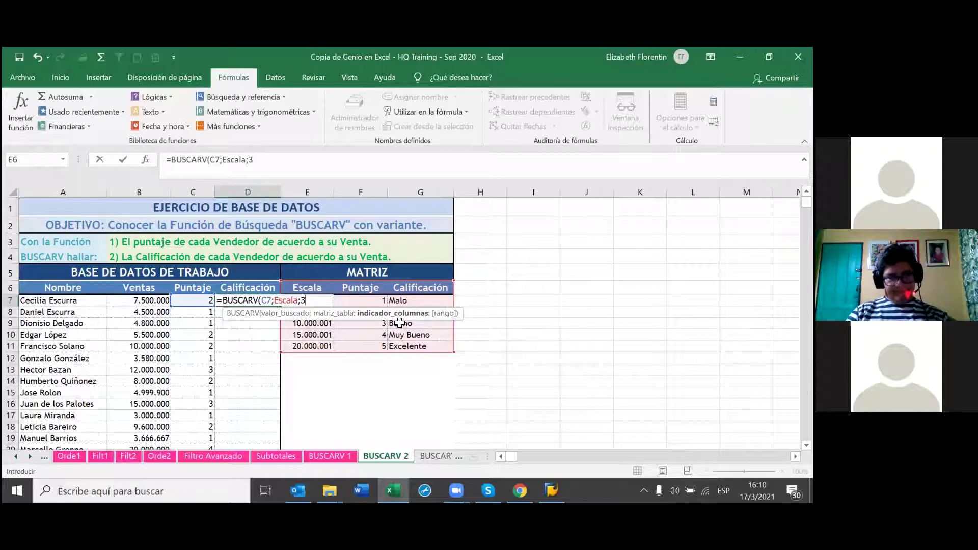
{"action": "type", "text": ";"}
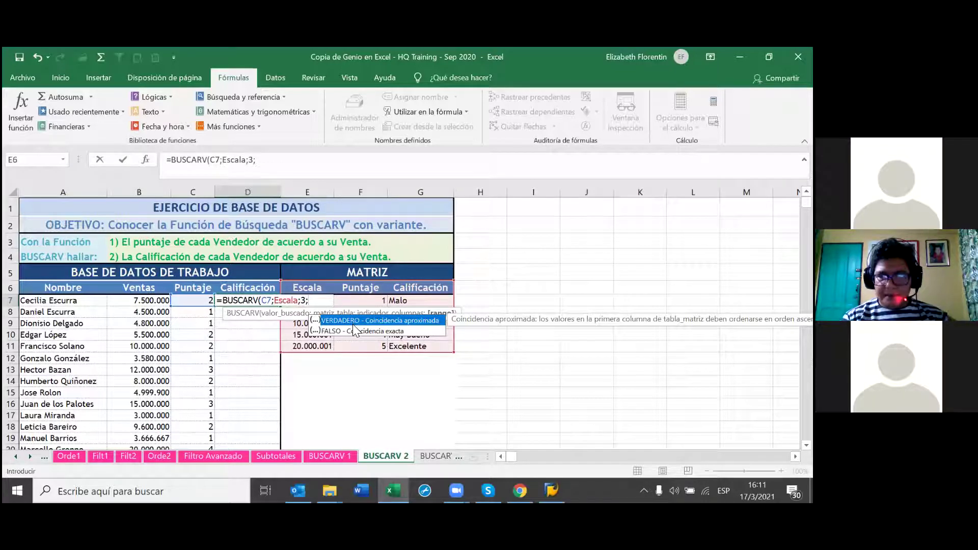
{"action": "left_click", "coordinate": [323, 299]}
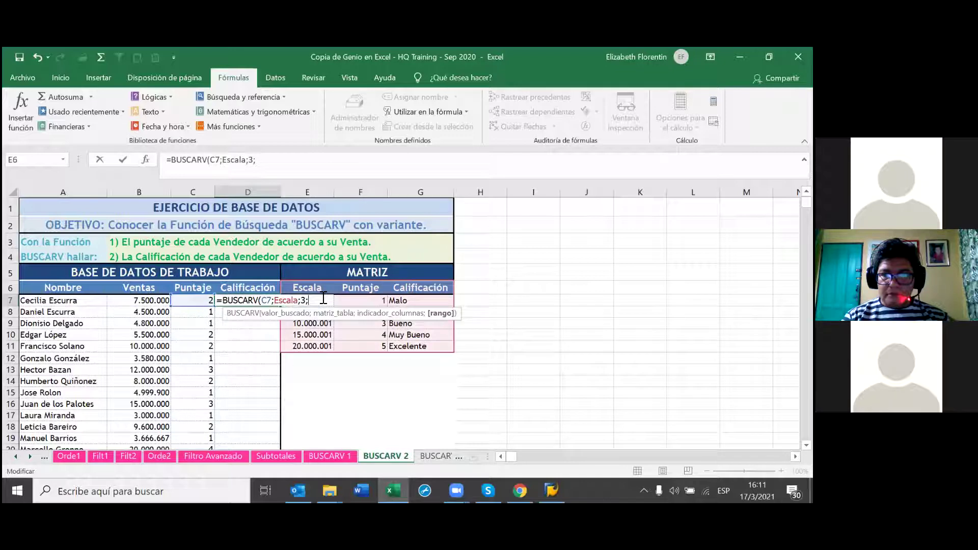
{"action": "type", "text": "1"}
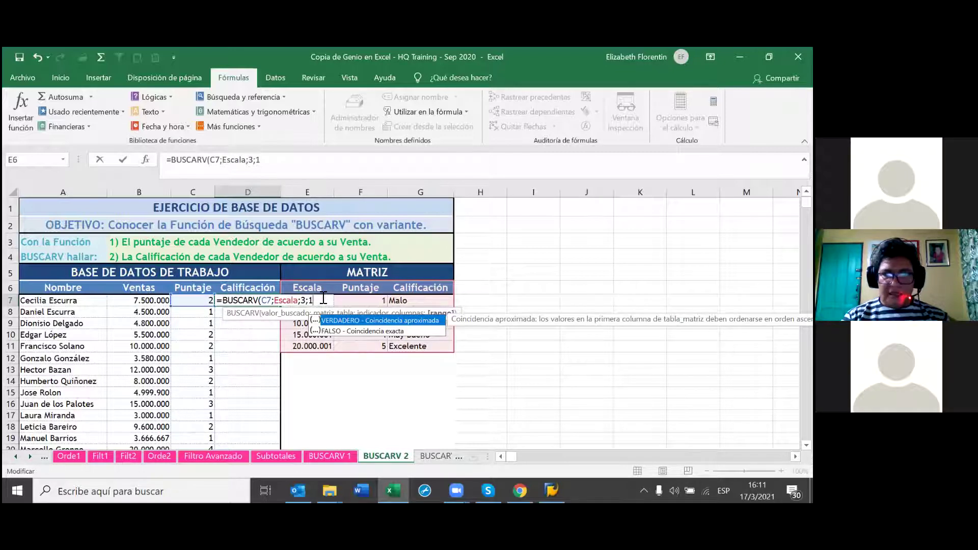
{"action": "type", "text": ")"}
{"action": "key", "text": "Return"}
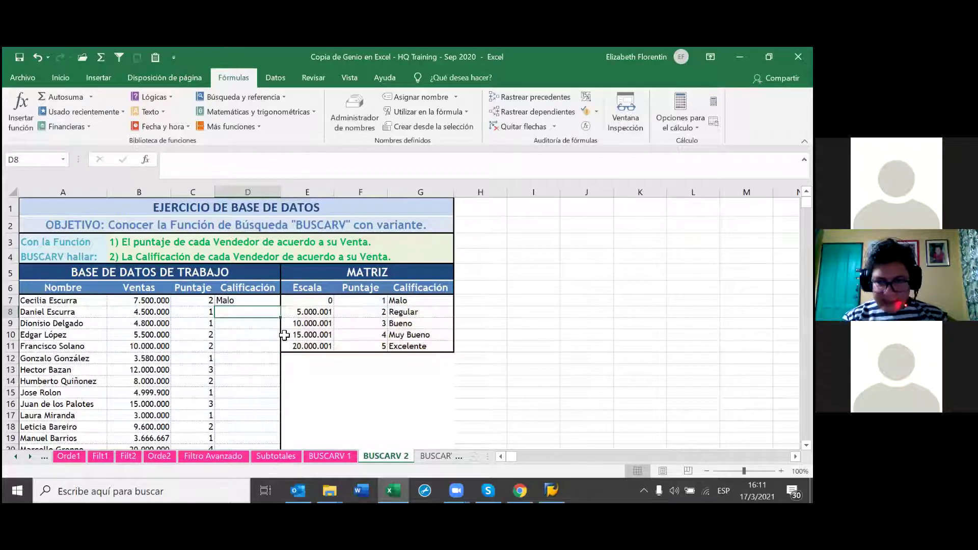
{"action": "left_click", "coordinate": [249, 301]}
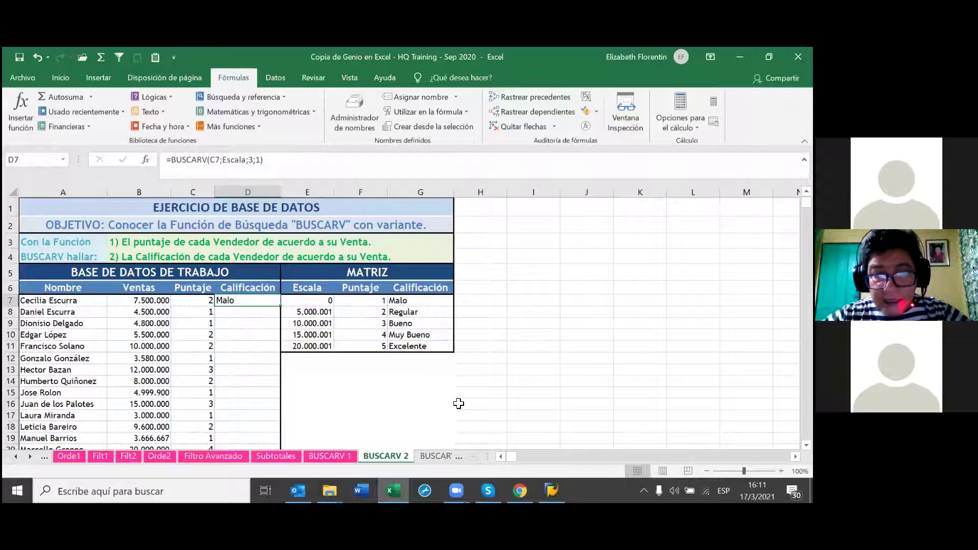
{"action": "double_click", "coordinate": [280, 306]}
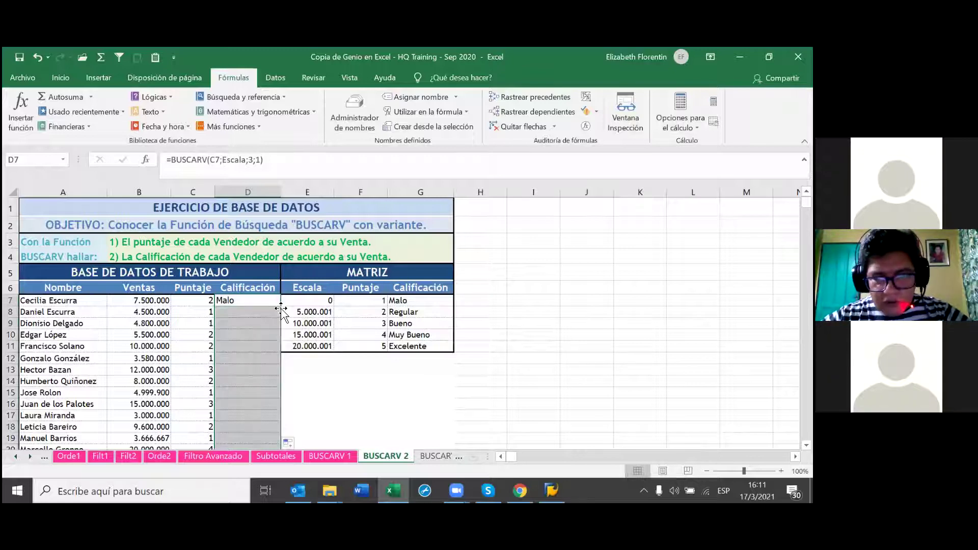
{"action": "scroll", "coordinate": [342, 406], "scroll_direction": "down", "scroll_amount": 3}
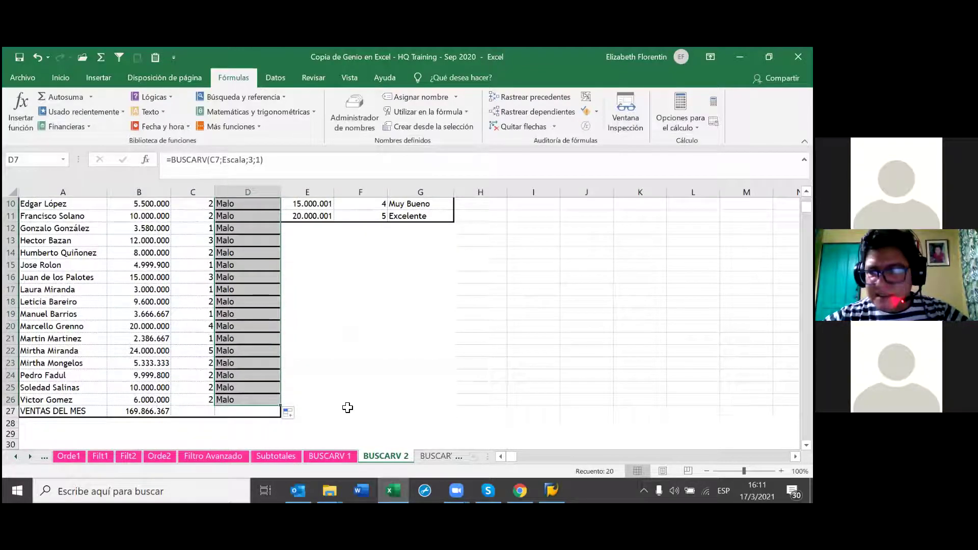
{"action": "scroll", "coordinate": [347, 407], "scroll_direction": "up", "scroll_amount": 1}
{"action": "scroll", "coordinate": [347, 406], "scroll_direction": "up", "scroll_amount": 1}
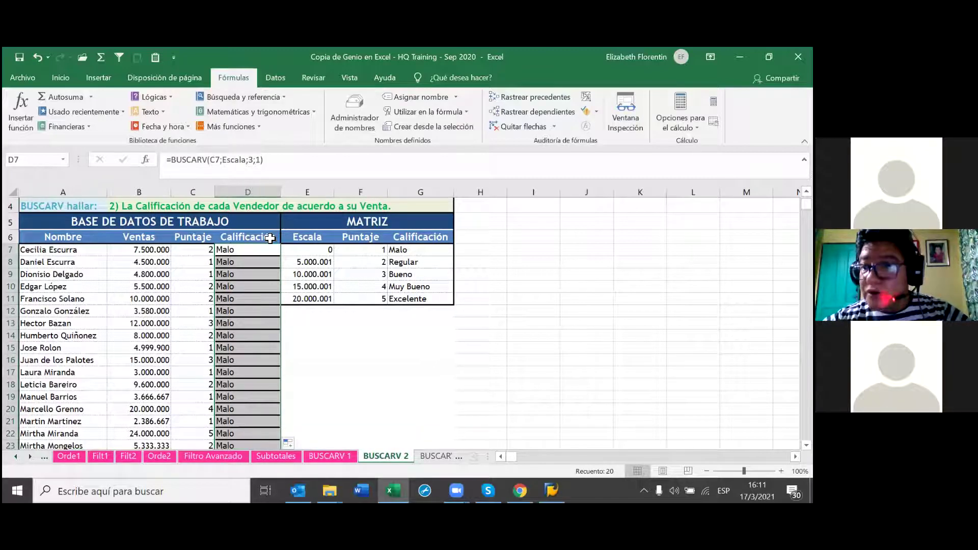
Edit D7's formula to change the column index from 3 to 2.
{"action": "double_click", "coordinate": [268, 249]}
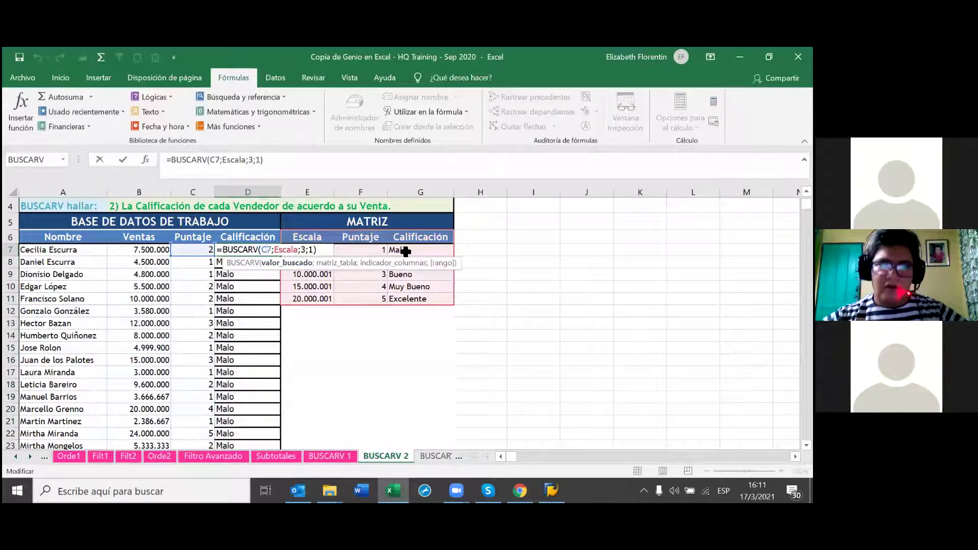
{"action": "left_click", "coordinate": [310, 250]}
{"action": "key", "text": "BackSpace"}
{"action": "type", "text": "2"}
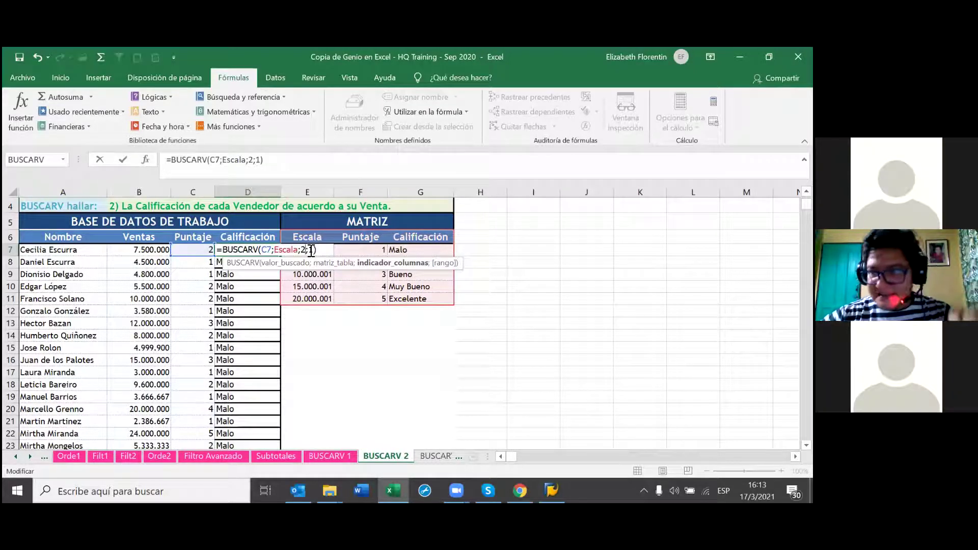
Change D7's lookup value from C7 to B7 and confirm.
{"action": "left_click", "coordinate": [272, 250]}
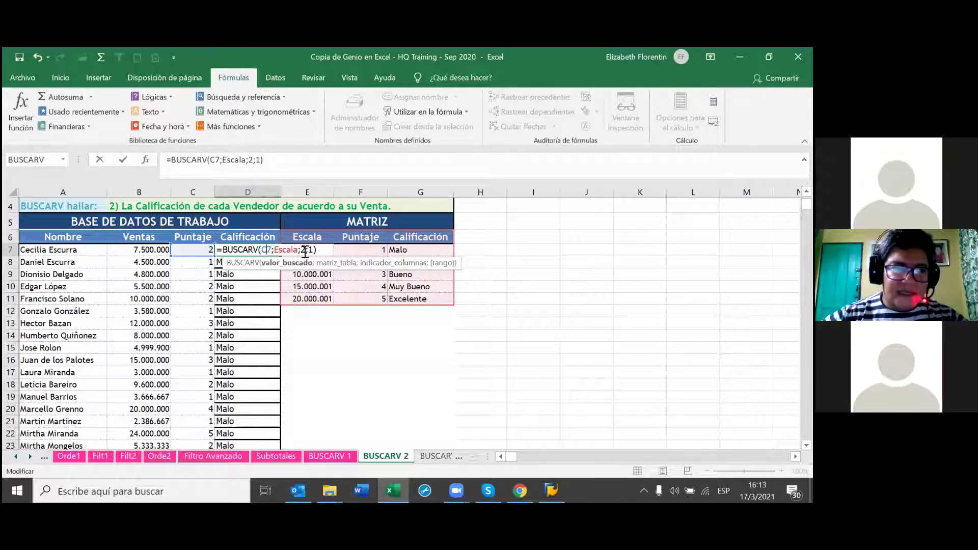
{"action": "key", "text": "BackSpace"}
{"action": "type", "text": "B"}
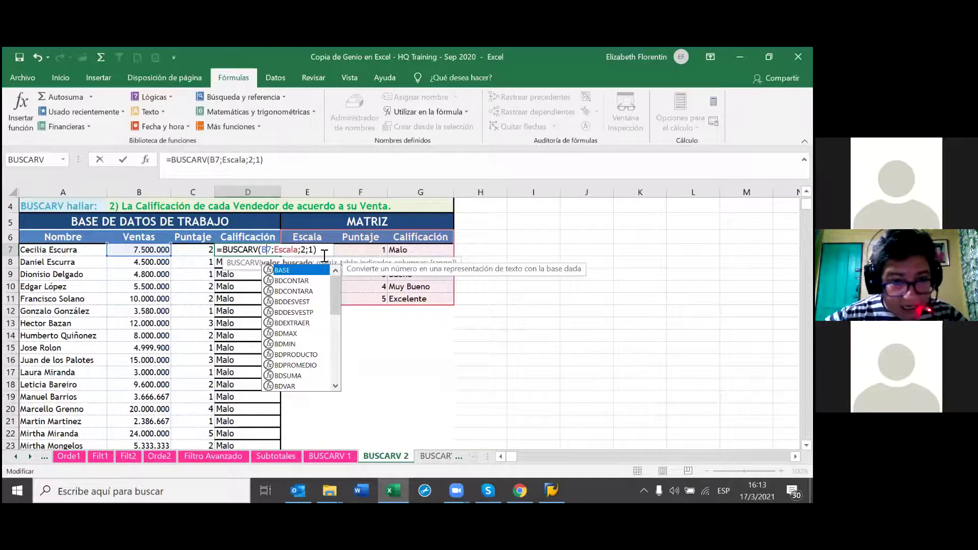
{"action": "left_click", "coordinate": [321, 253]}
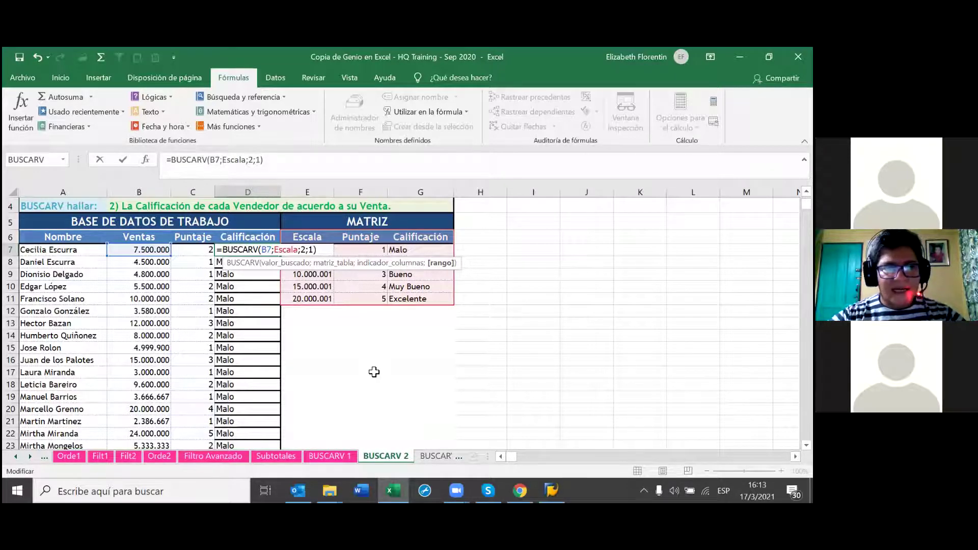
{"action": "key", "text": "Return"}
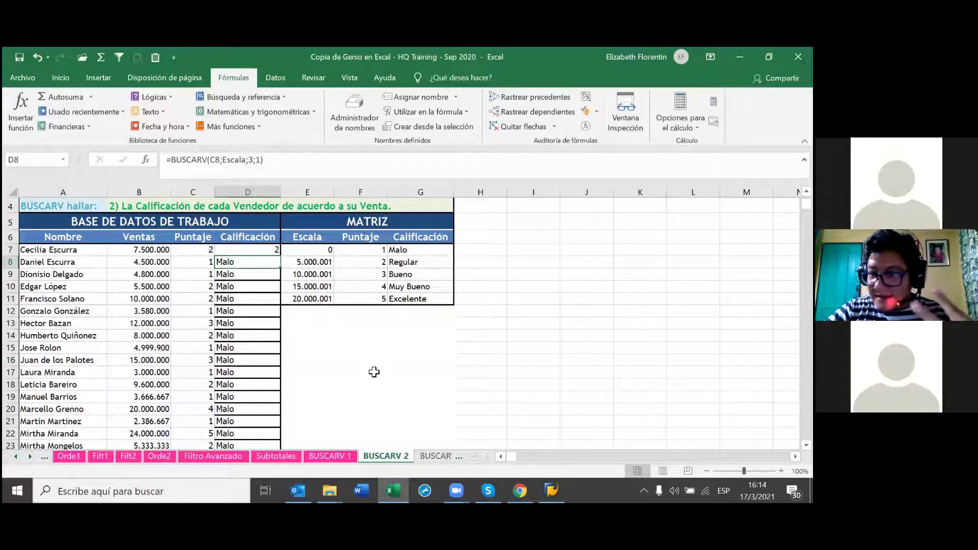
Change D7's column index from 2 to 3 so it shows Regular.
{"action": "left_click", "coordinate": [263, 251]}
{"action": "double_click", "coordinate": [282, 253]}
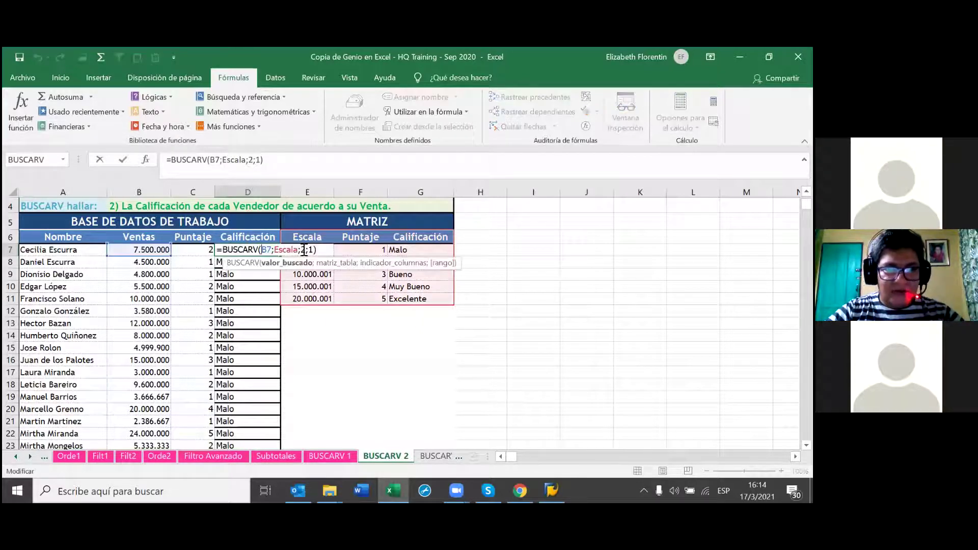
{"action": "left_click", "coordinate": [305, 250]}
{"action": "key", "text": "BackSpace"}
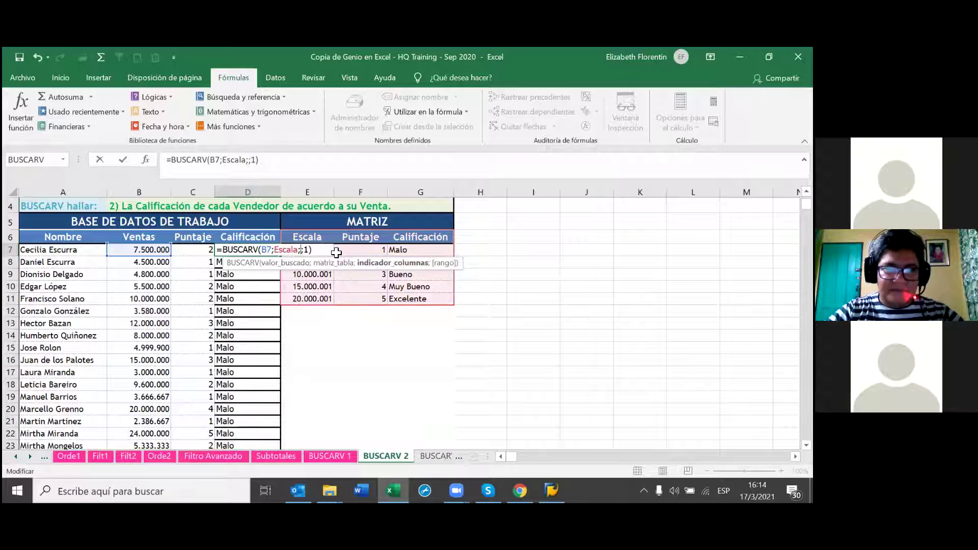
{"action": "type", "text": "3"}
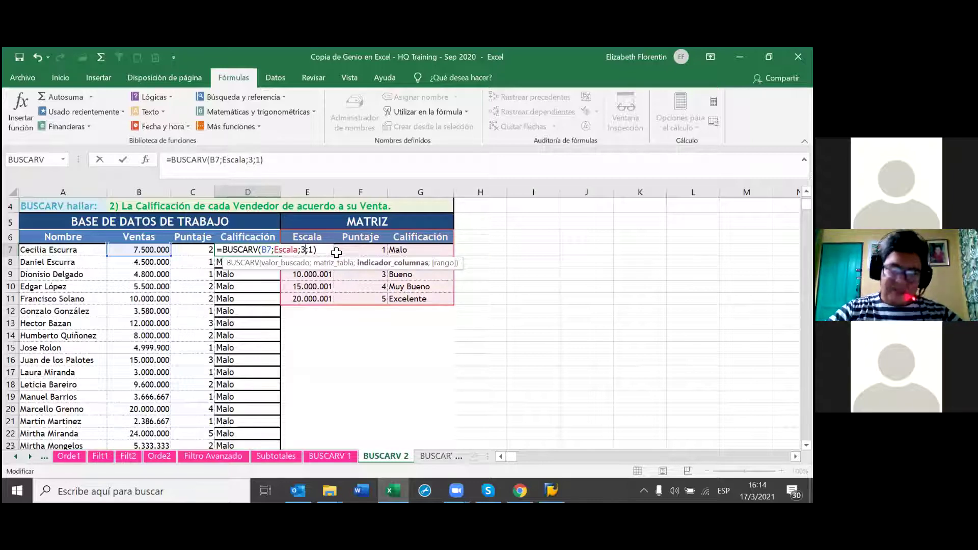
{"action": "key", "text": "Return"}
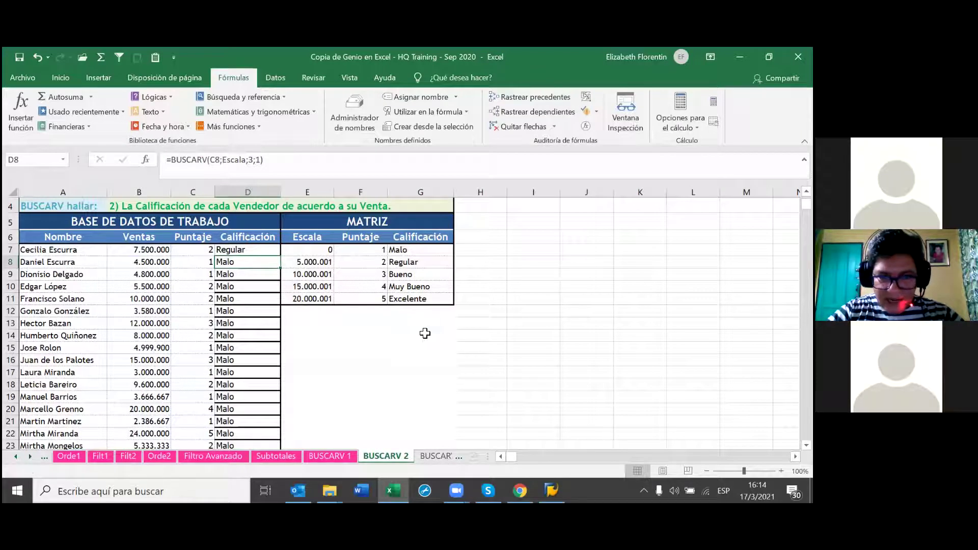
Fill D7's Calificación formula down to D26 and pick an AutoFill option.
{"action": "left_click", "coordinate": [269, 250]}
{"action": "double_click", "coordinate": [282, 255]}
{"action": "scroll", "coordinate": [298, 407], "scroll_direction": "down", "scroll_amount": 4}
{"action": "left_click", "coordinate": [293, 339]}
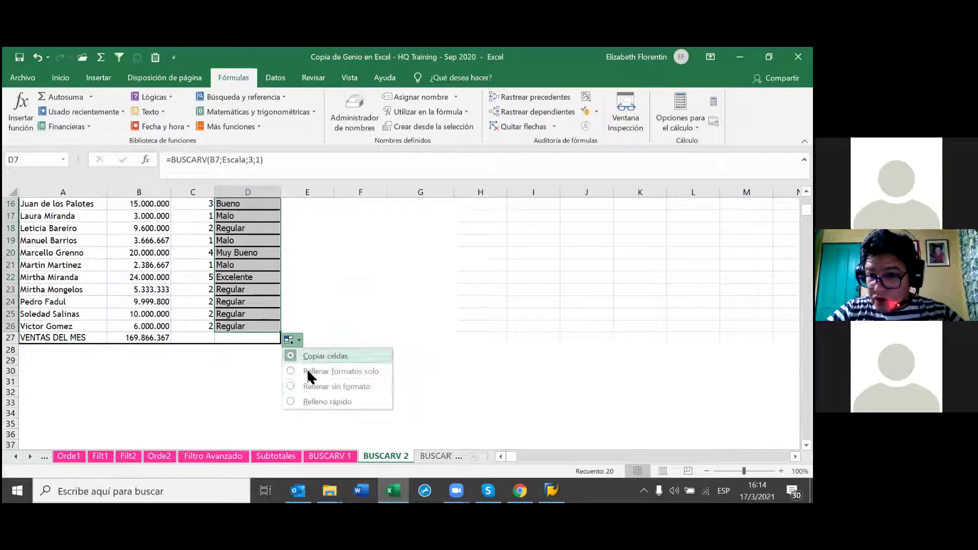
{"action": "left_click", "coordinate": [326, 386]}
{"action": "scroll", "coordinate": [275, 363], "scroll_direction": "up", "scroll_amount": 3}
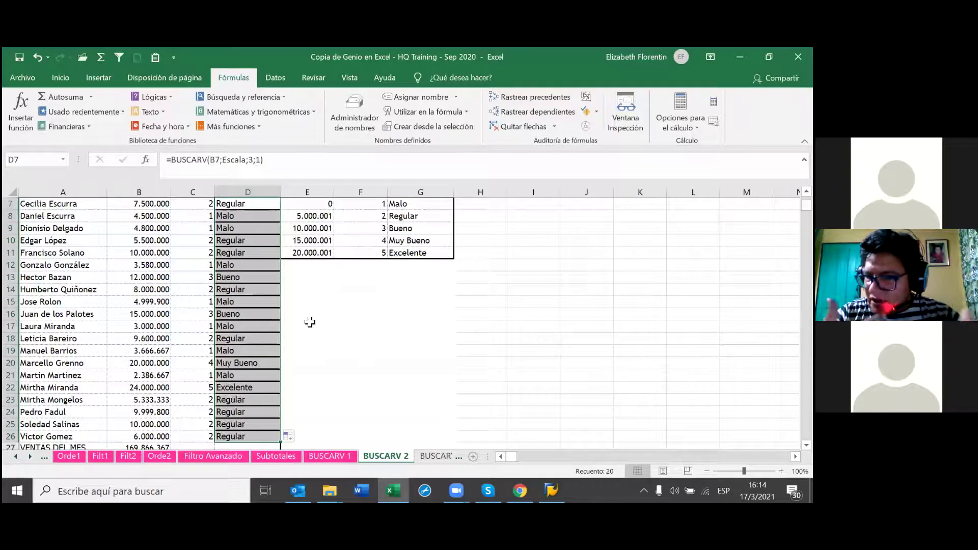
{"action": "scroll", "coordinate": [277, 311], "scroll_direction": "up", "scroll_amount": 1}
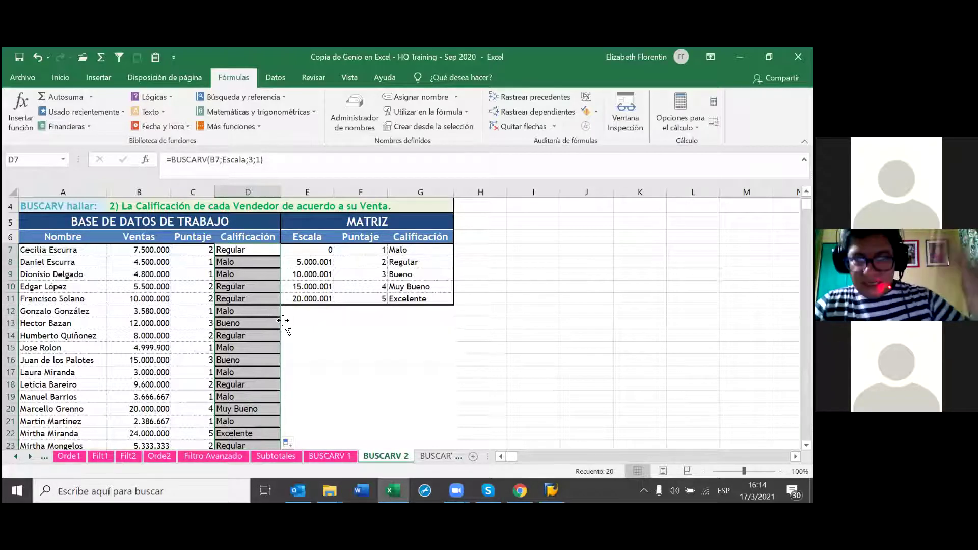
{"action": "scroll", "coordinate": [275, 318], "scroll_direction": "down", "scroll_amount": 1}
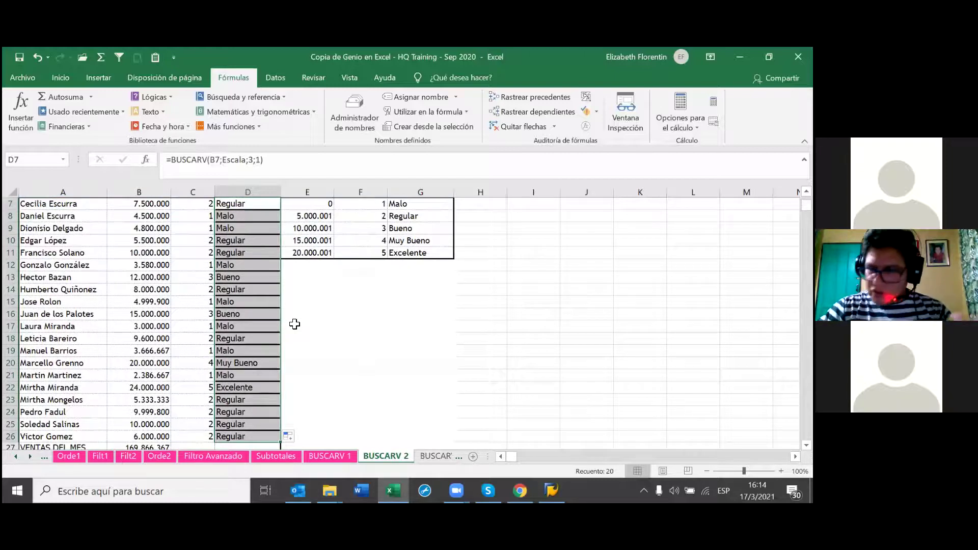
{"action": "scroll", "coordinate": [293, 324], "scroll_direction": "up", "scroll_amount": 1}
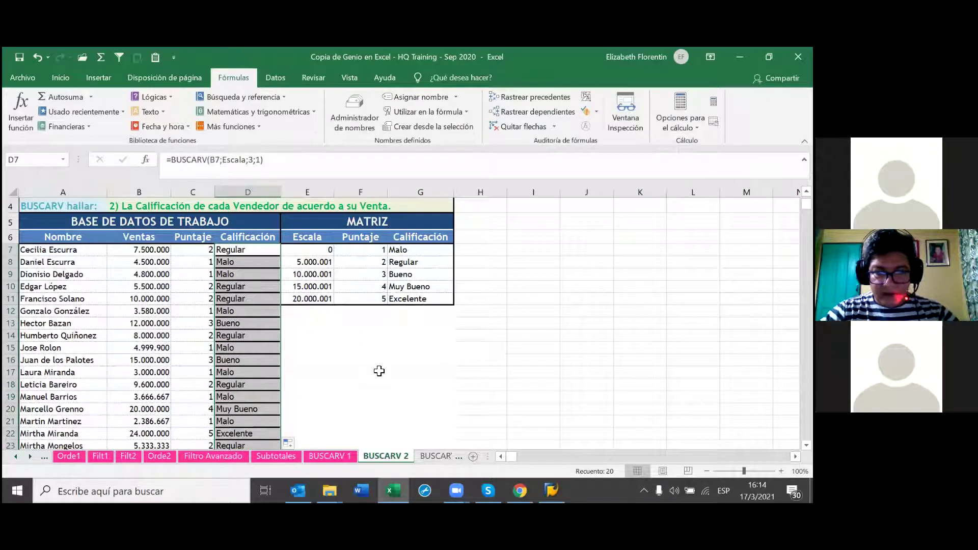
On BUSCARV 1, select Calificación cells D7:D26 and copy their formatting with Format Painter.
{"action": "left_click", "coordinate": [330, 456]}
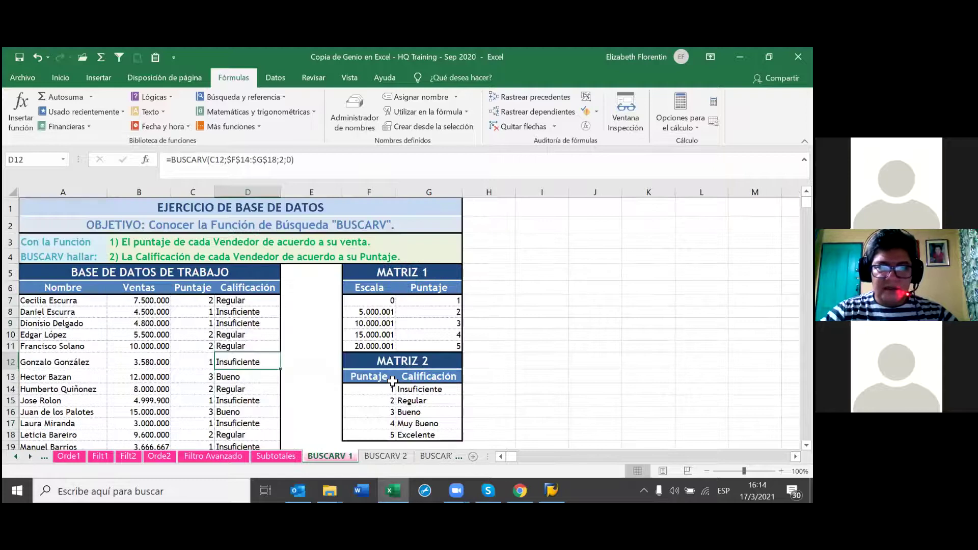
{"action": "scroll", "coordinate": [327, 382], "scroll_direction": "down", "scroll_amount": 2}
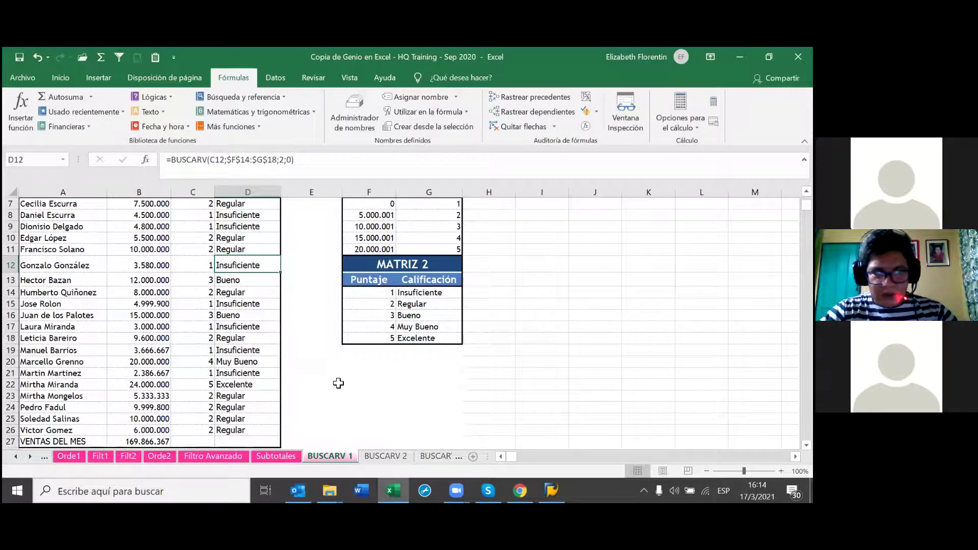
{"action": "scroll", "coordinate": [338, 383], "scroll_direction": "up", "scroll_amount": 1}
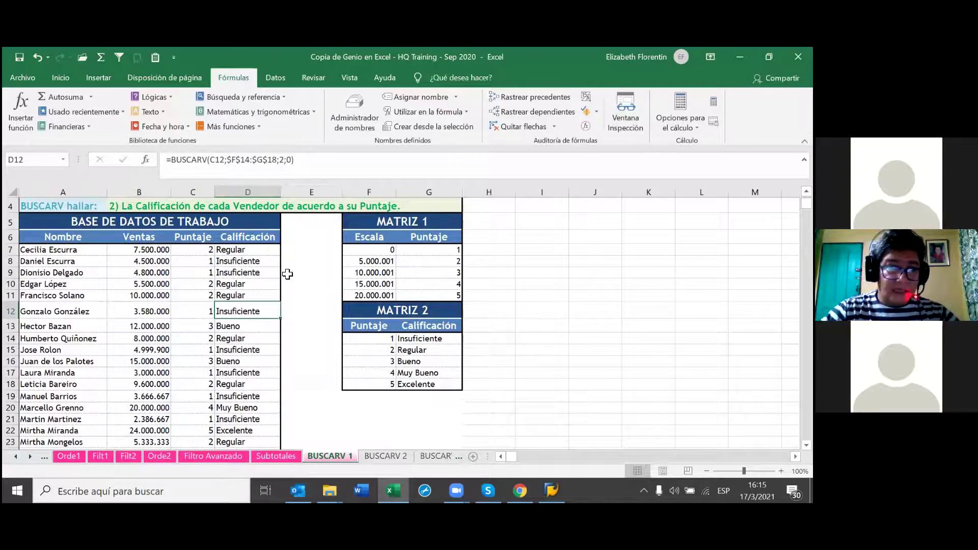
{"action": "mouse_move", "coordinate": [260, 249]}
{"action": "left_mouse_down"}
{"action": "mouse_move", "coordinate": [255, 431]}
{"action": "mouse_move", "coordinate": [247, 410]}
{"action": "left_mouse_up"}
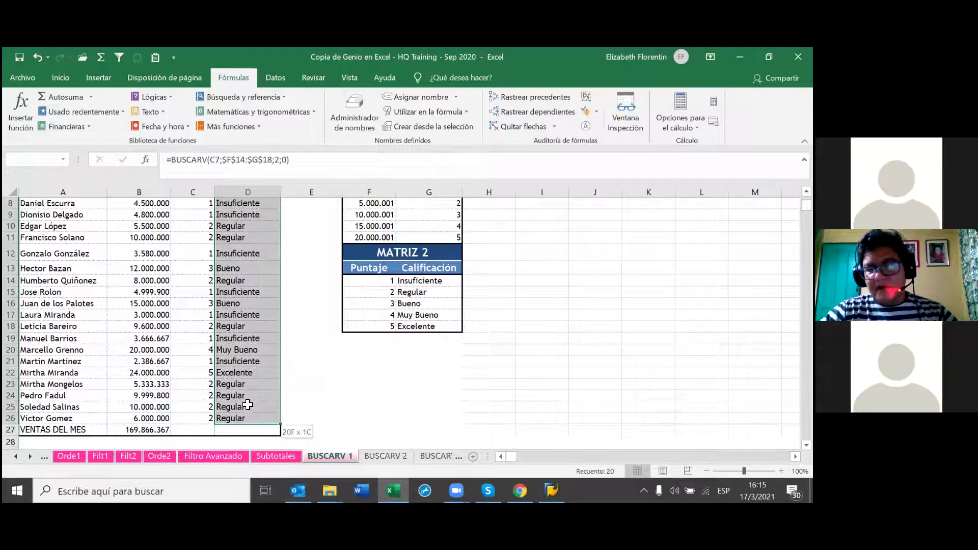
{"action": "right_click", "coordinate": [246, 409]}
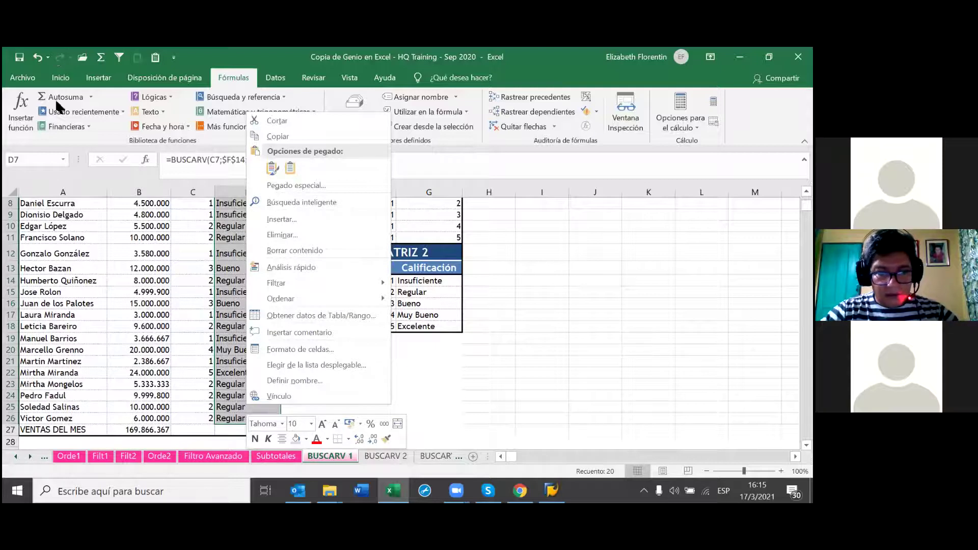
{"action": "left_click", "coordinate": [53, 77]}
{"action": "left_click", "coordinate": [41, 123]}
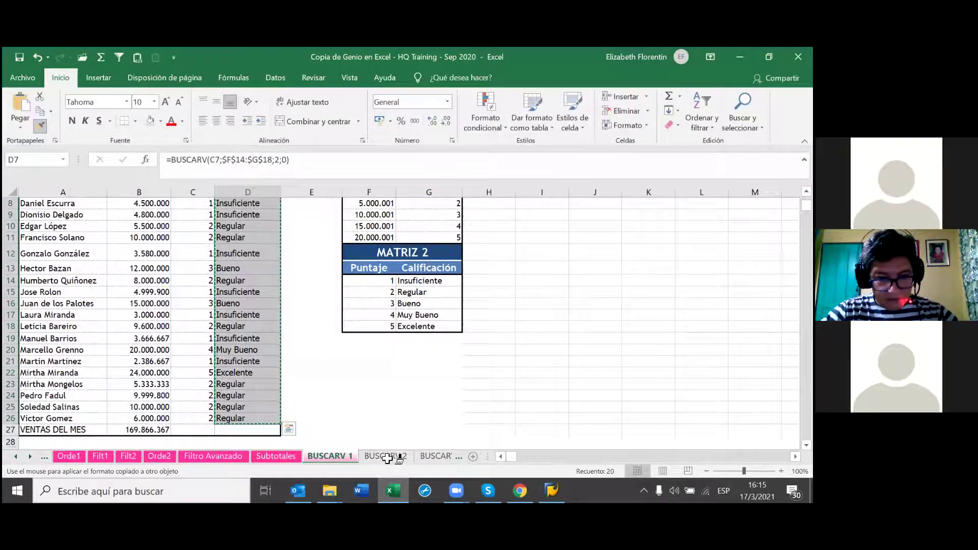
On BUSCARV 2, paint the copied BUSCARV 1 formatting onto Calificación cells D7:D26 and check the result.
{"action": "left_click", "coordinate": [386, 456]}
{"action": "left_click_drag", "start_coordinate": [245, 250], "coordinate": [245, 429]}
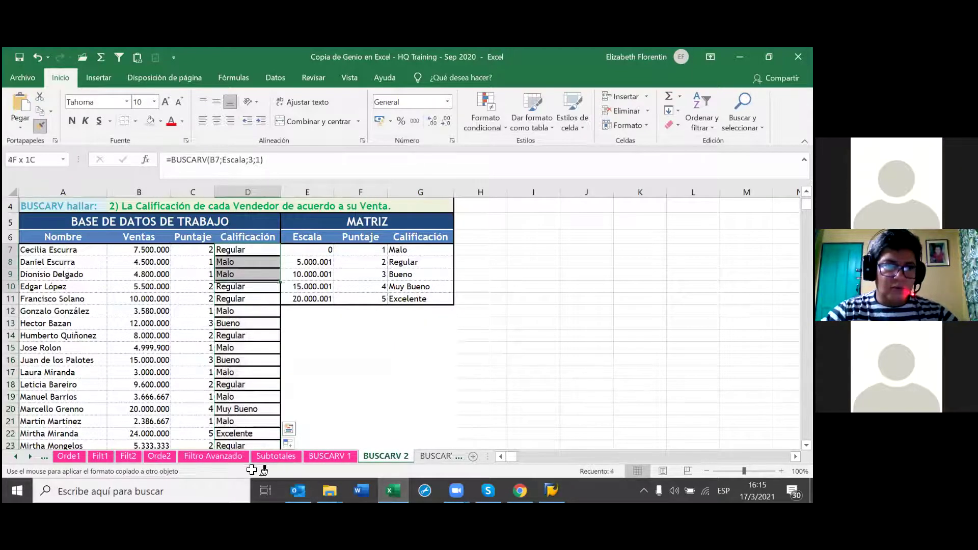
{"action": "scroll", "coordinate": [316, 378], "scroll_direction": "up", "scroll_amount": 3}
{"action": "left_click", "coordinate": [344, 387]}
{"action": "scroll", "coordinate": [301, 380], "scroll_direction": "down", "scroll_amount": 1}
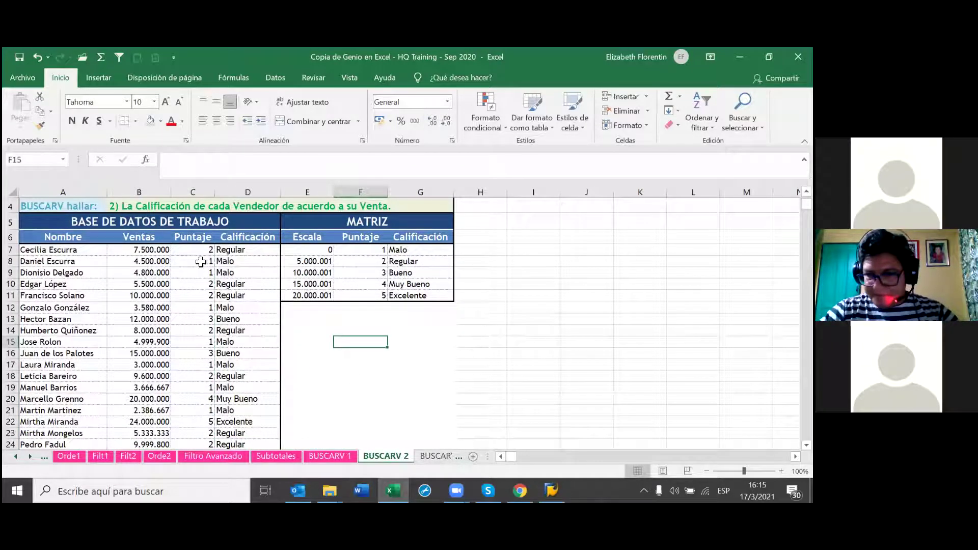
{"action": "scroll", "coordinate": [416, 419], "scroll_direction": "down", "scroll_amount": 1}
{"action": "scroll", "coordinate": [417, 419], "scroll_direction": "up", "scroll_amount": 1}
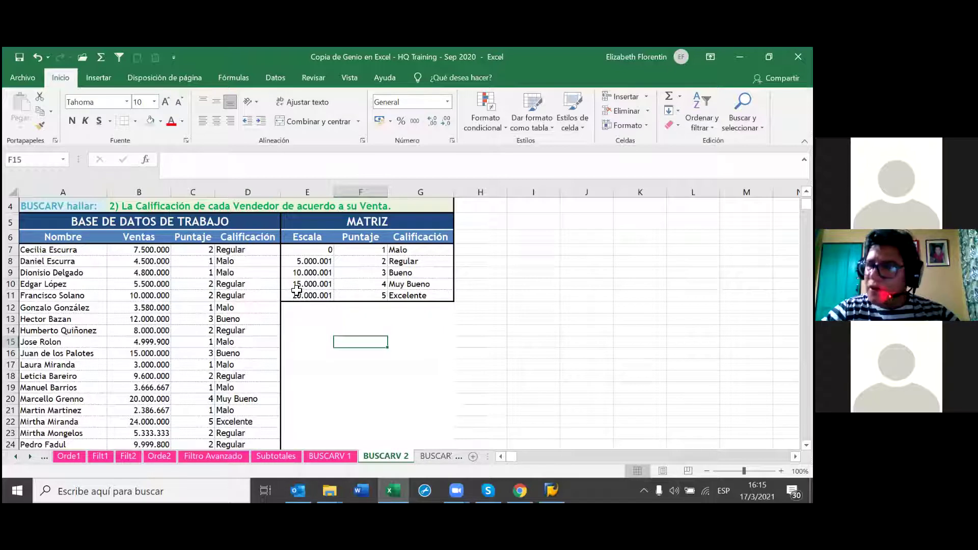
Change D7's BUSCARV lookup value from B7 to C7.
{"action": "left_click", "coordinate": [243, 251]}
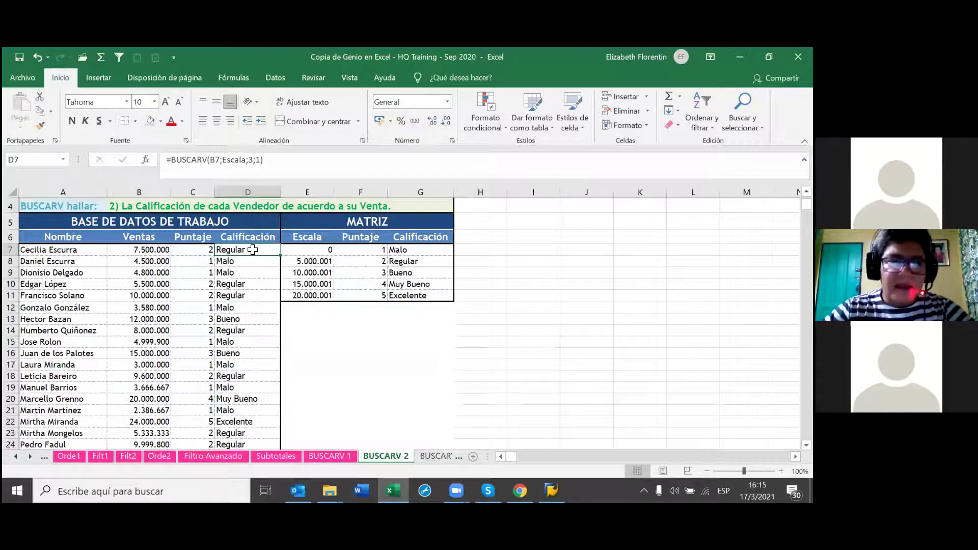
{"action": "double_click", "coordinate": [253, 250]}
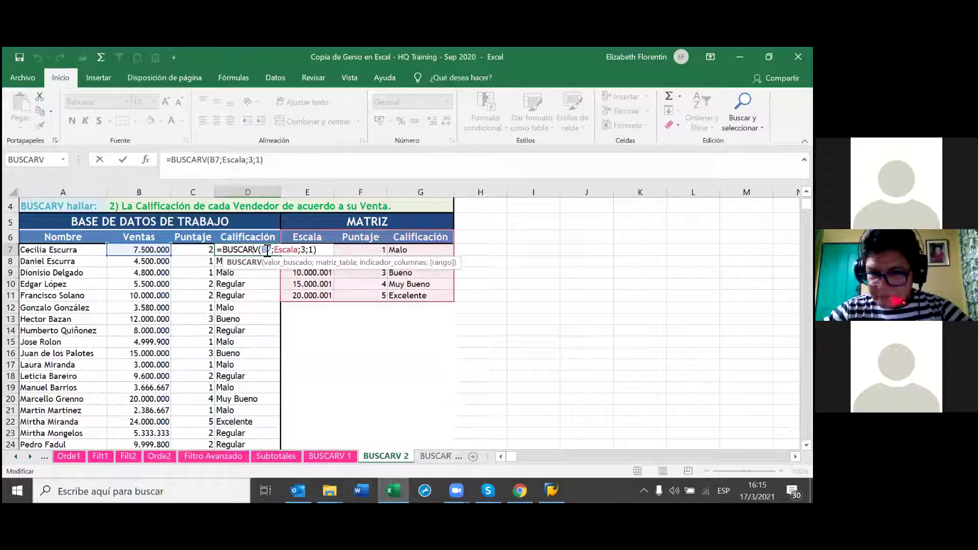
{"action": "left_click", "coordinate": [274, 250]}
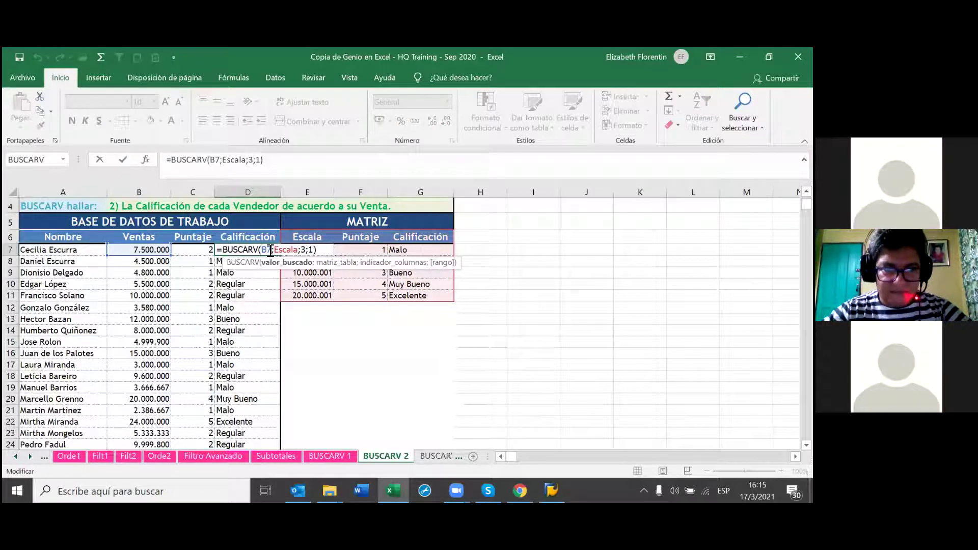
{"action": "key", "text": "BackSpace"}
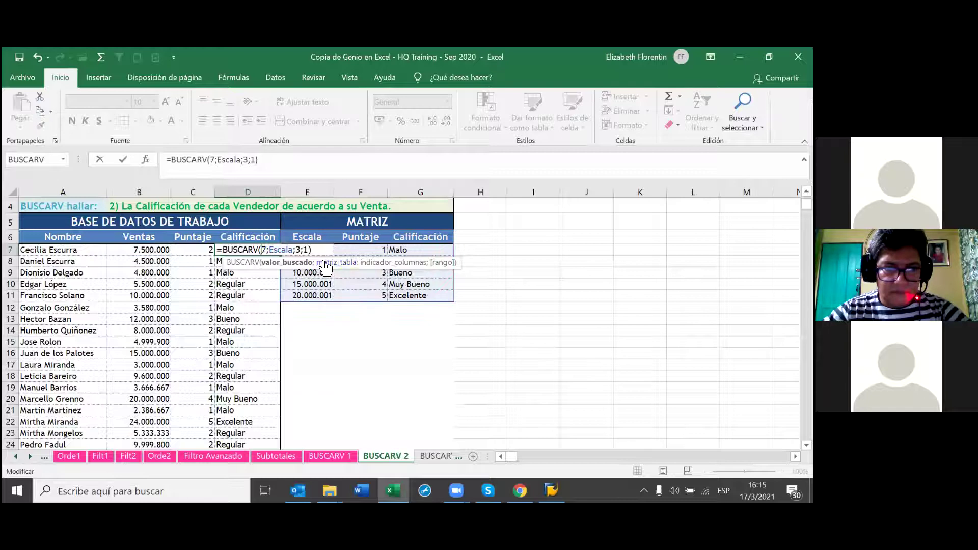
{"action": "type", "text": "C"}
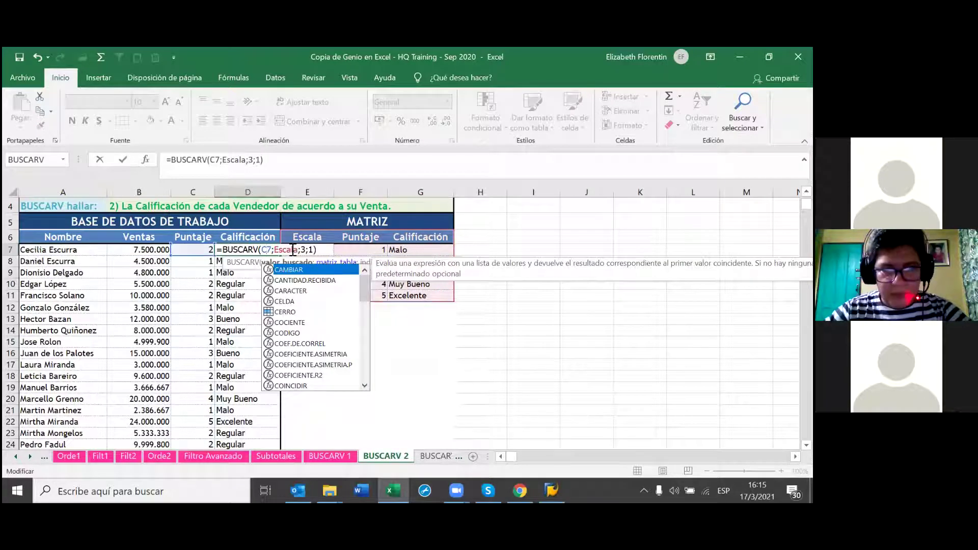
Delete the Escala range name from the D7 formula, leaving the table argument empty.
{"action": "left_click", "coordinate": [291, 250]}
{"action": "left_click", "coordinate": [303, 250]}
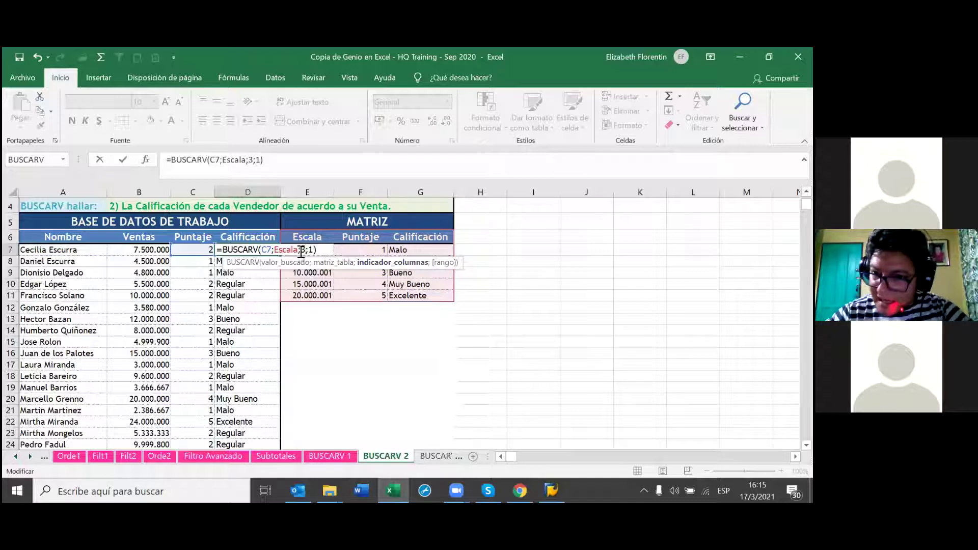
{"action": "key", "text": "Left"}
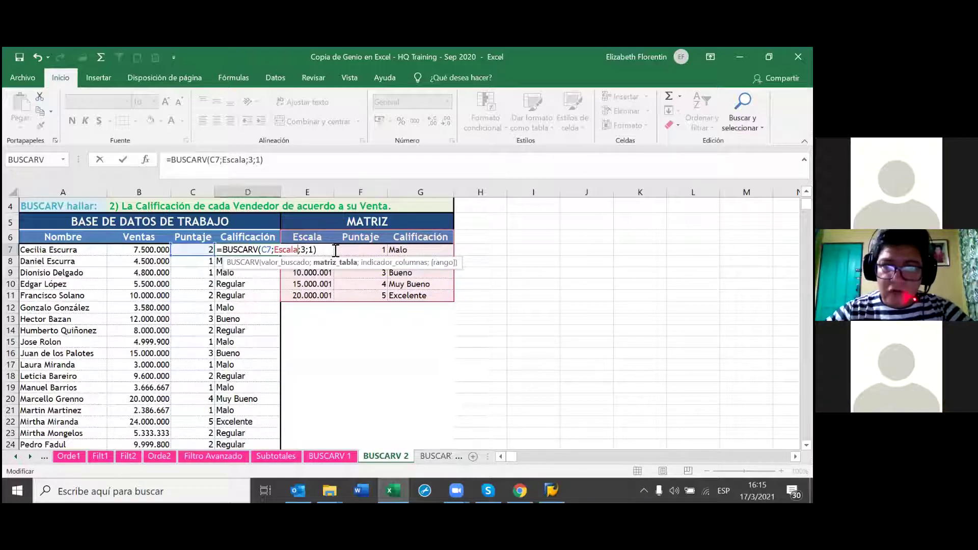
{"action": "key", "text": "BackSpace"}
{"action": "key", "text": "BackSpace"}
{"action": "key", "text": "BackSpace"}
{"action": "key", "text": "BackSpace"}
{"action": "key", "text": "BackSpace"}
{"action": "key", "text": "BackSpace"}
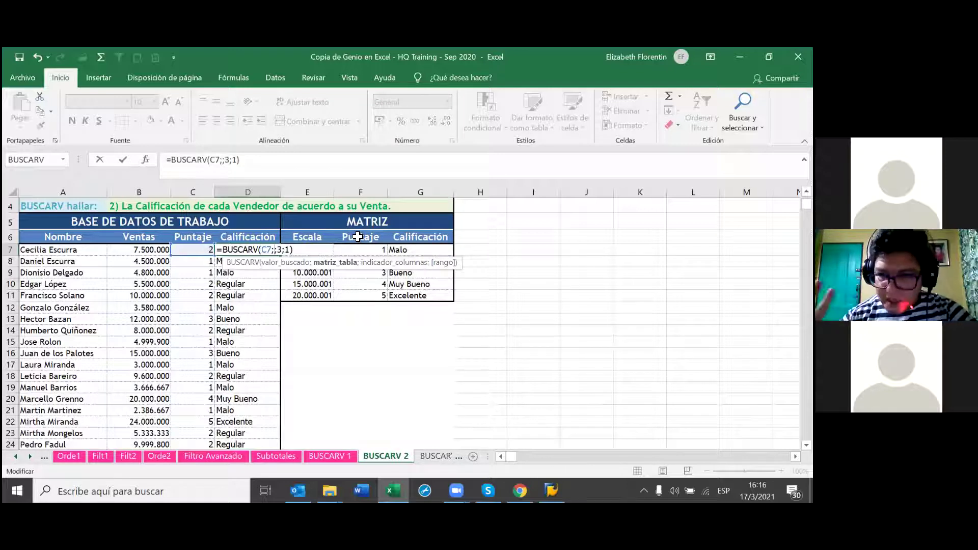
Set the lookup table to the absolute range $F$6:$G$11.
{"action": "left_click_drag", "start_coordinate": [358, 236], "coordinate": [488, 294]}
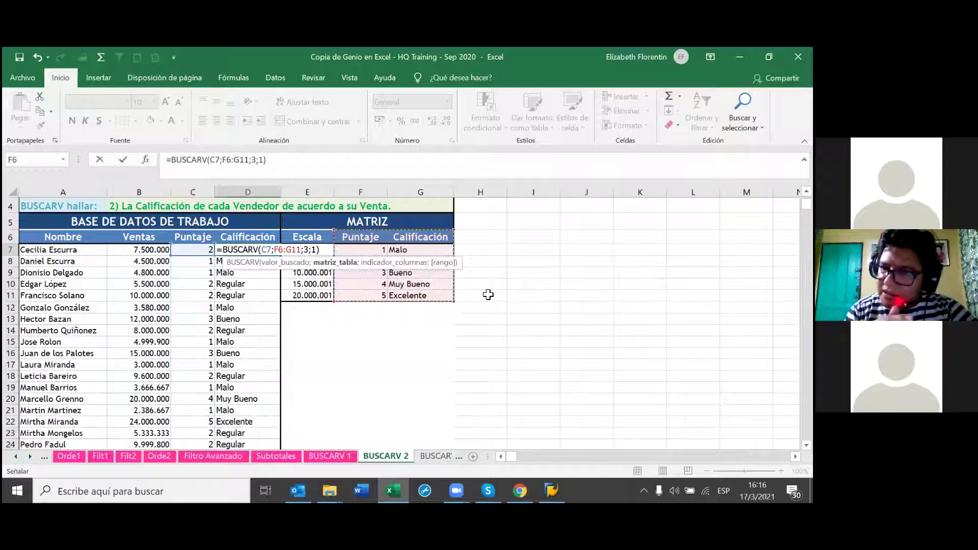
{"action": "type", "text": "$"}
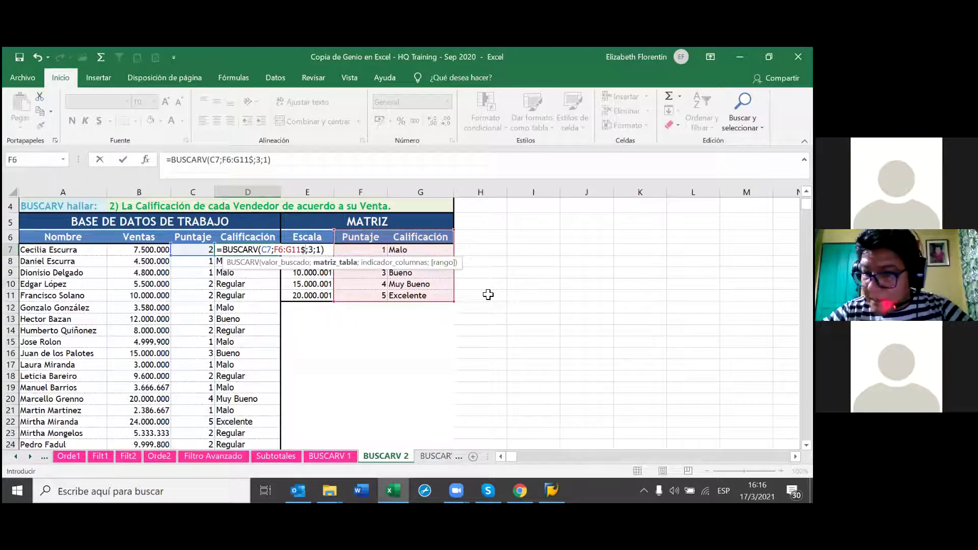
{"action": "key", "text": "BackSpace"}
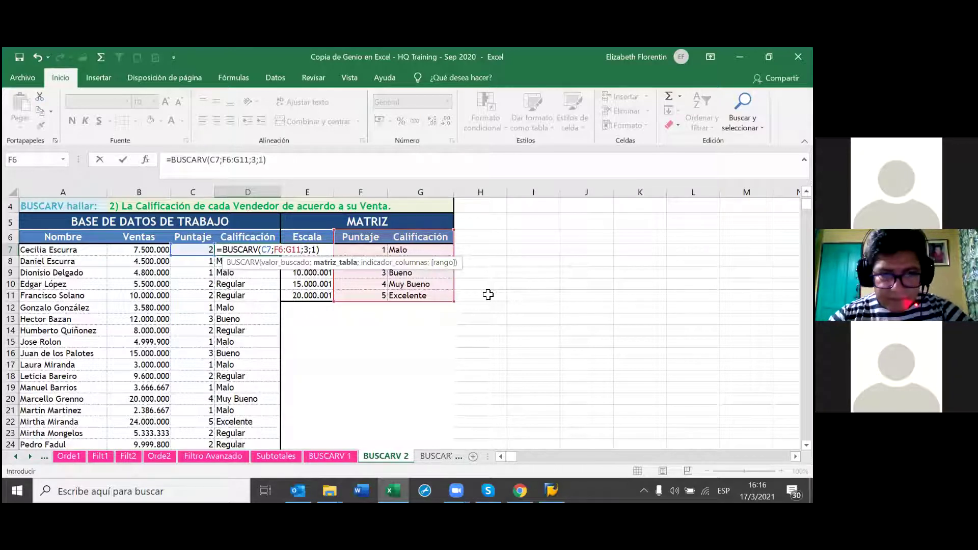
{"action": "key", "text": "F4"}
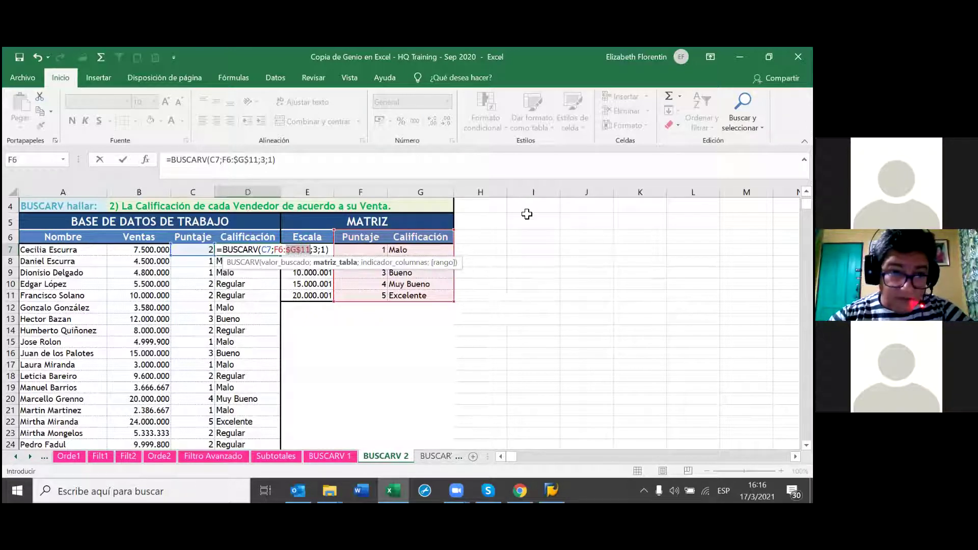
{"action": "left_click", "coordinate": [292, 249]}
{"action": "key", "text": "F4"}
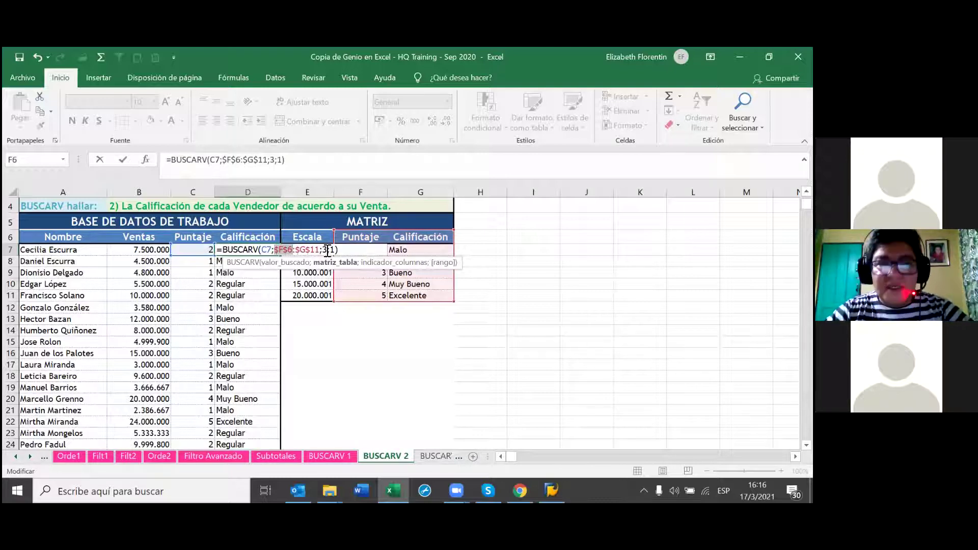
Change the column number from 3 to 2 and confirm D7's formula.
{"action": "left_click", "coordinate": [360, 250]}
{"action": "key", "text": "BackSpace"}
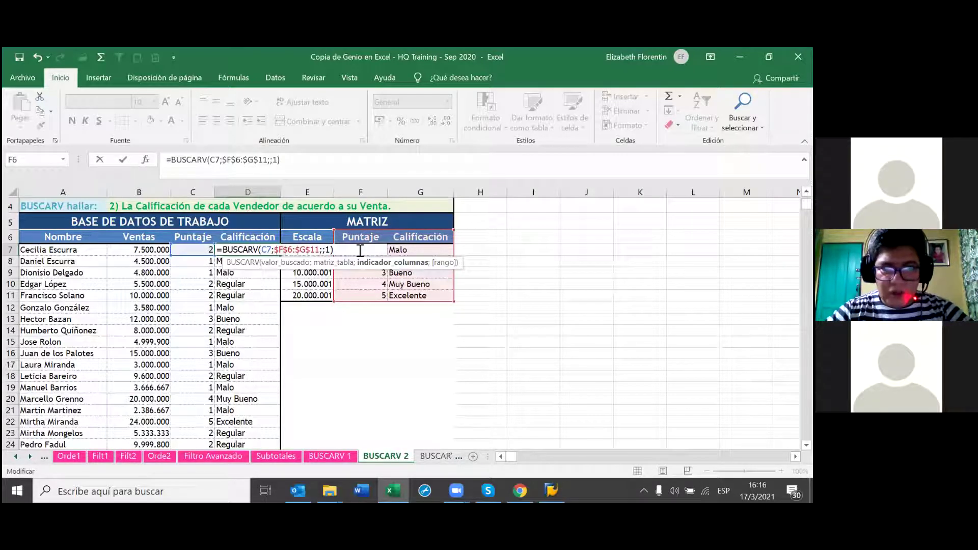
{"action": "type", "text": "2"}
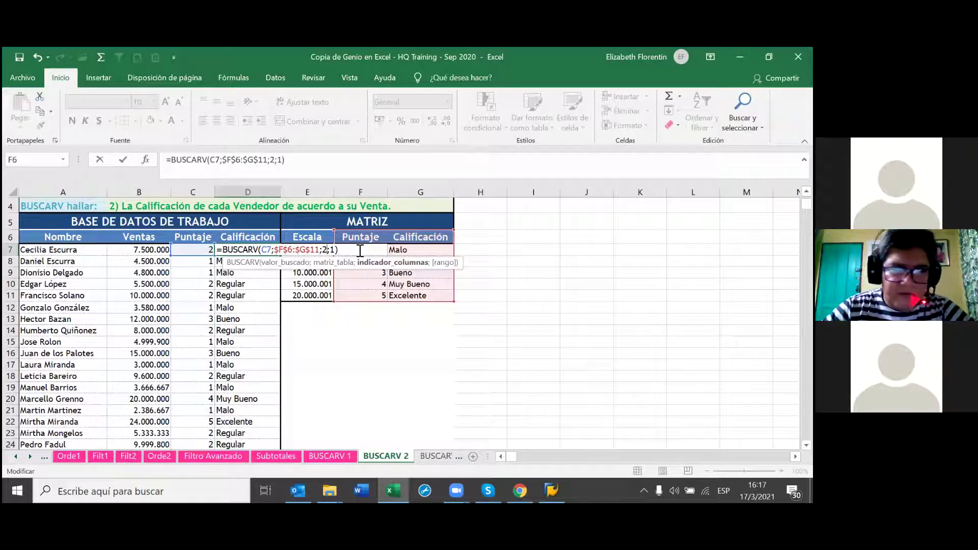
{"action": "key", "text": "Return"}
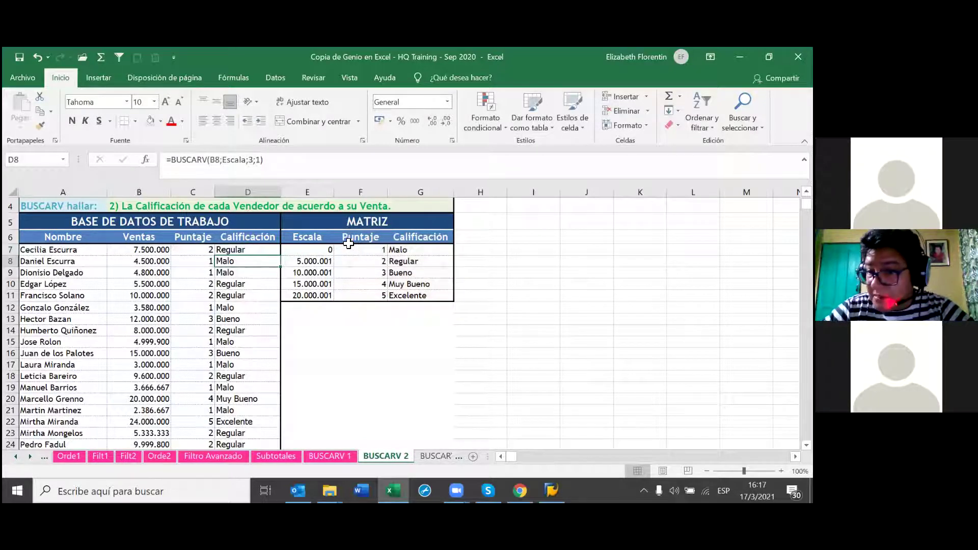
Fill D7's formula down to D26 with Rellenar sin formato, then check D9's copied formula.
{"action": "left_click", "coordinate": [268, 250]}
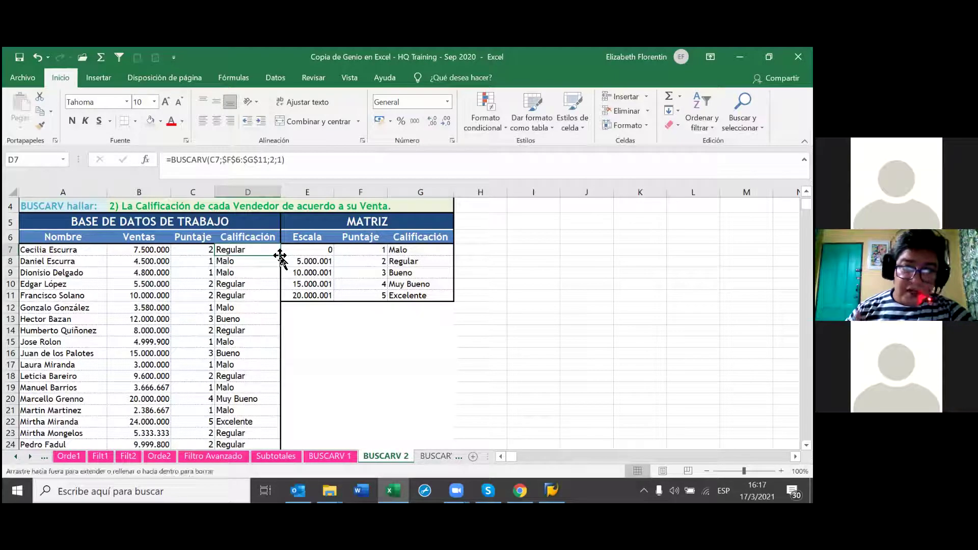
{"action": "double_click", "coordinate": [281, 255]}
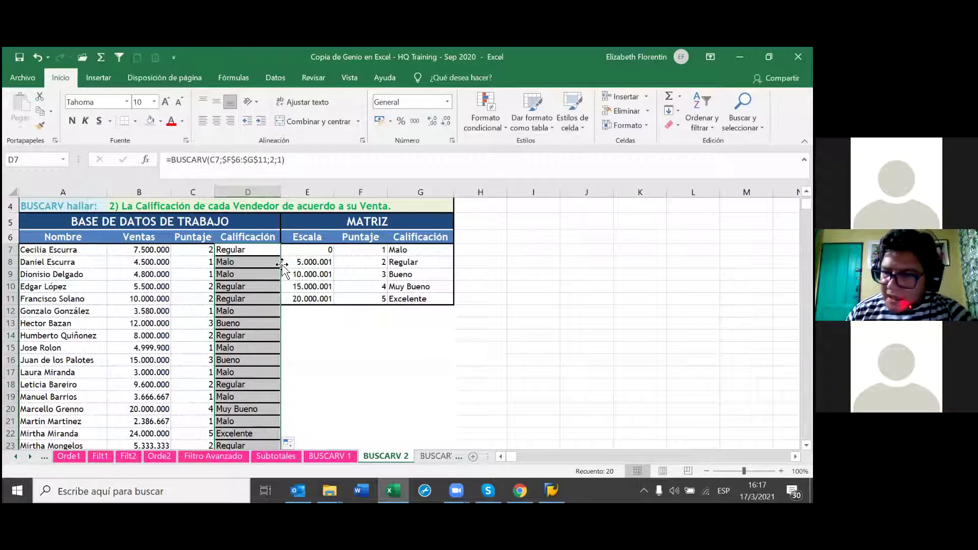
{"action": "scroll", "coordinate": [279, 313], "scroll_direction": "down", "scroll_amount": 5}
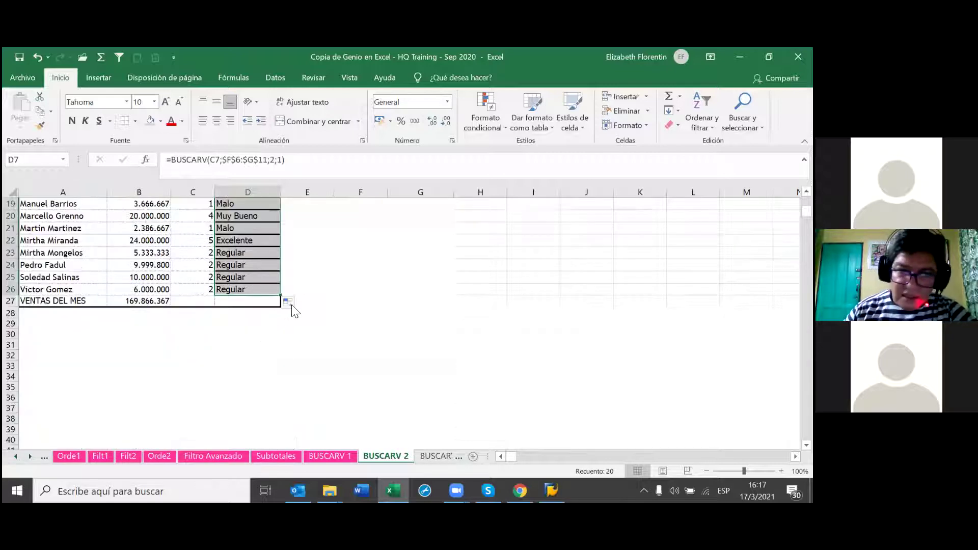
{"action": "left_click", "coordinate": [292, 304]}
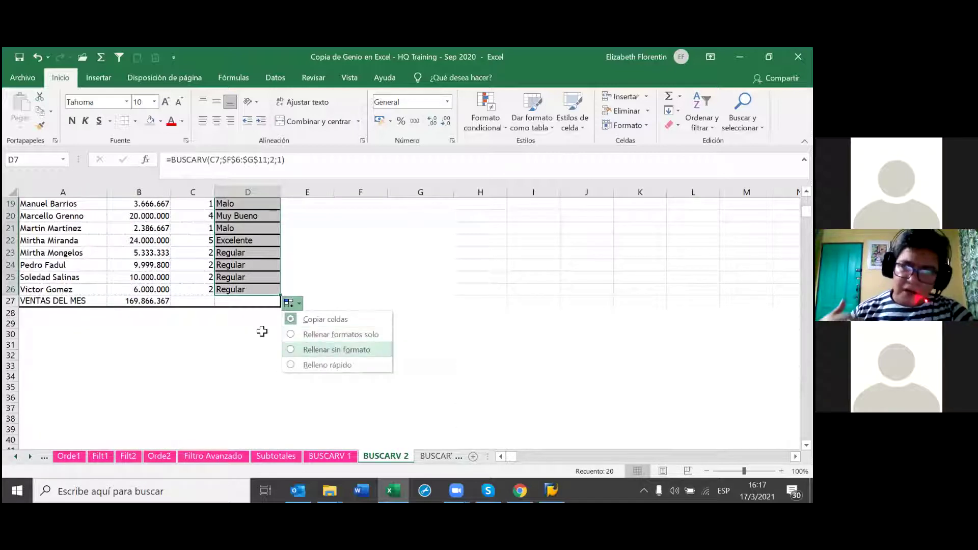
{"action": "left_click", "coordinate": [320, 350]}
{"action": "scroll", "coordinate": [255, 331], "scroll_direction": "up", "scroll_amount": 4}
{"action": "scroll", "coordinate": [255, 331], "scroll_direction": "up", "scroll_amount": 2}
{"action": "left_click", "coordinate": [257, 324]}
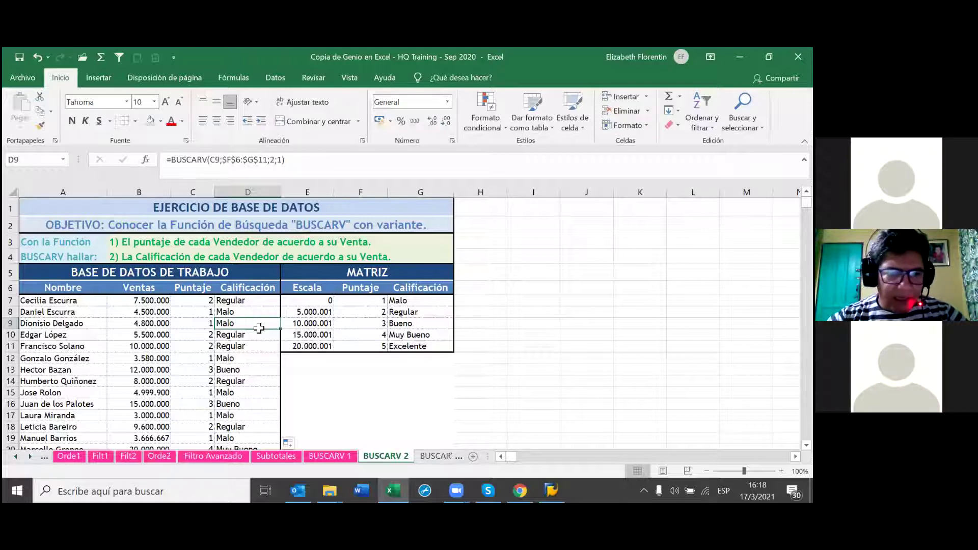
Replace $F$6:$G$11 with F:G in D7's lookup formula.
{"action": "double_click", "coordinate": [259, 302]}
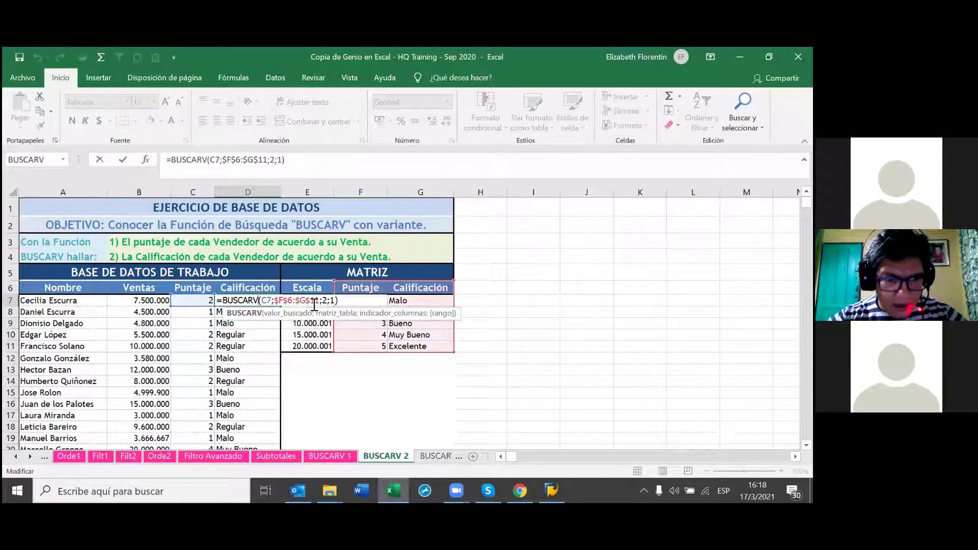
{"action": "left_click_drag", "start_coordinate": [320, 301], "coordinate": [275, 301]}
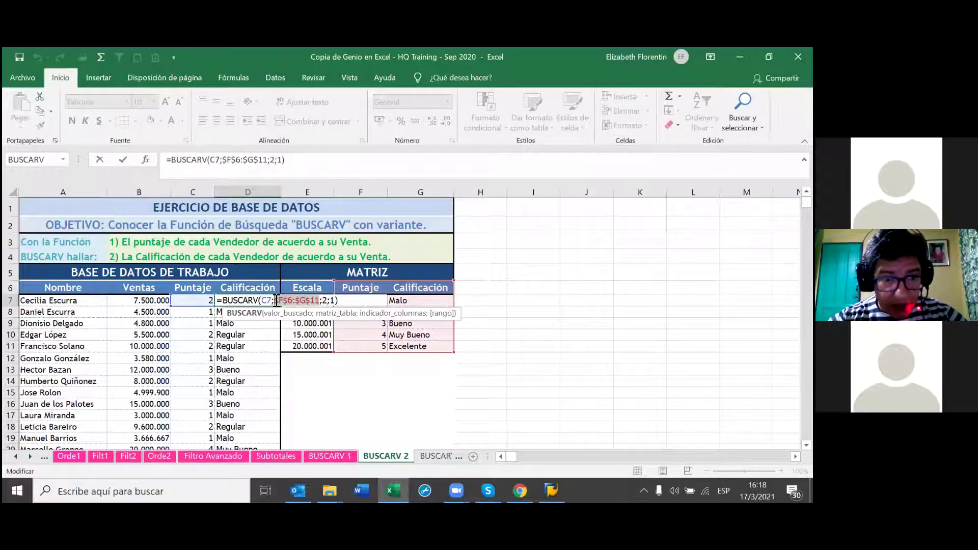
{"action": "key", "text": "Delete"}
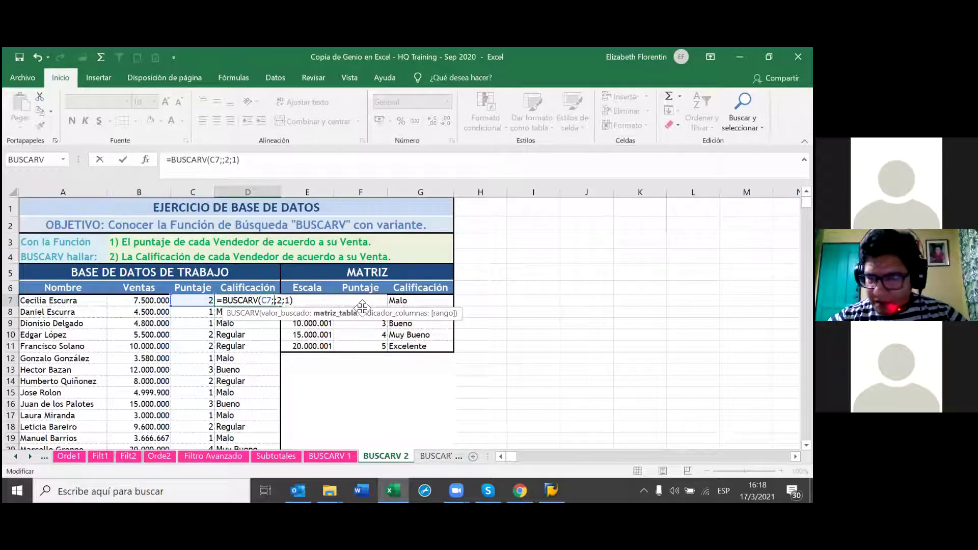
{"action": "type", "text": "F"}
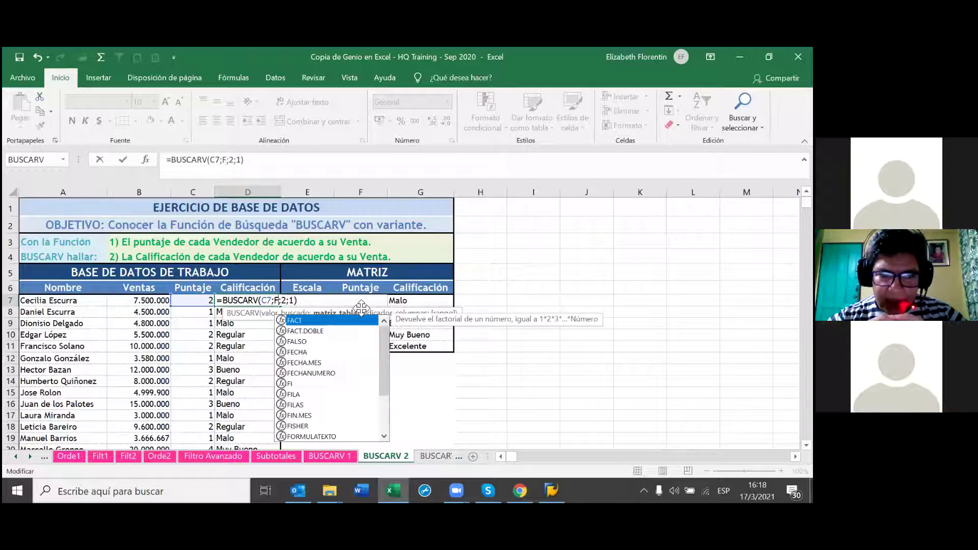
{"action": "type", "text": ":G"}
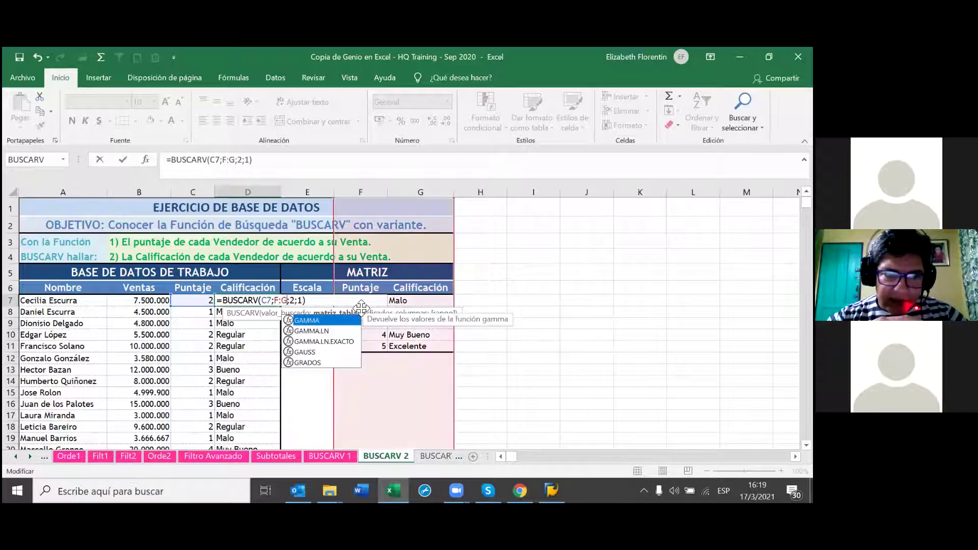
{"action": "key", "text": "Return"}
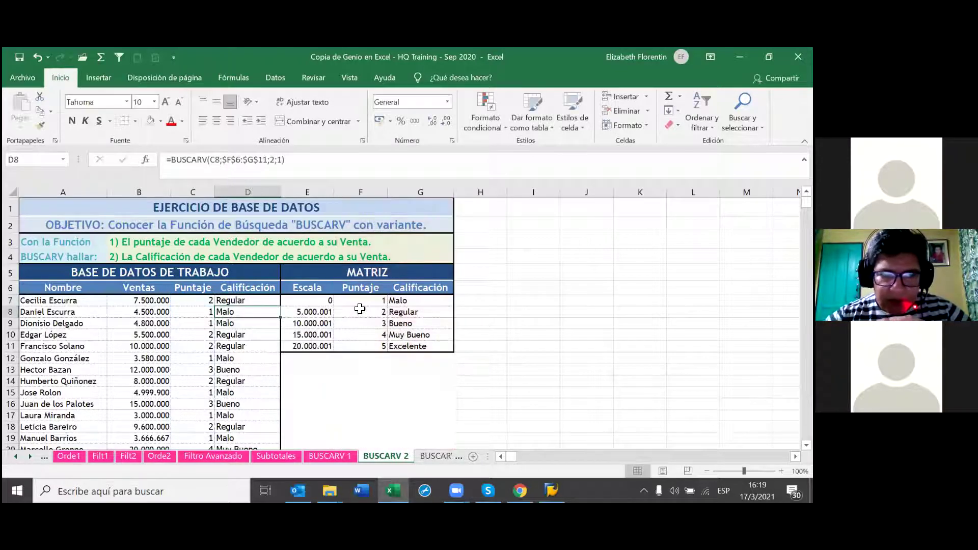
Refill D7:D26 with the new formula using fill without formatting.
{"action": "key", "text": "Up"}
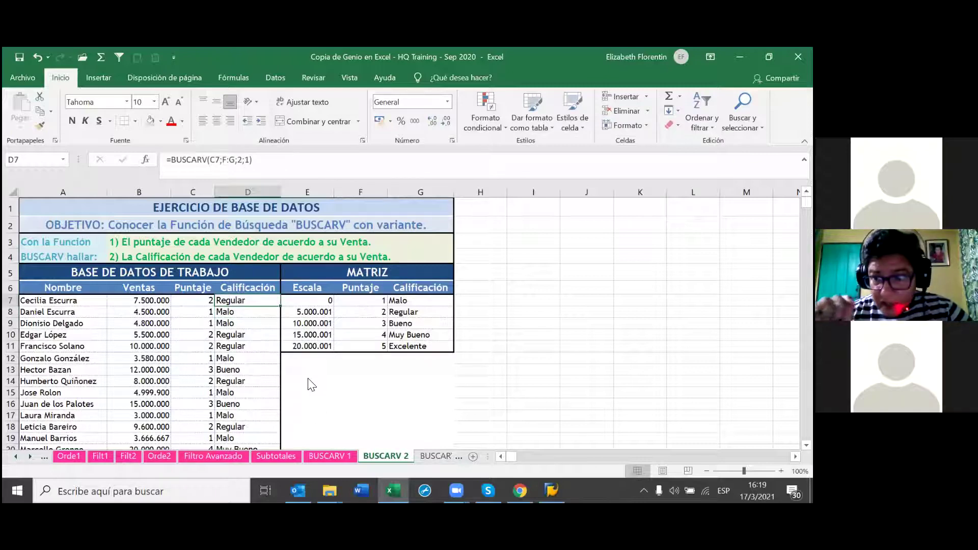
{"action": "key", "text": "ctrl+shift+Down"}
{"action": "key", "text": "ctrl+d"}
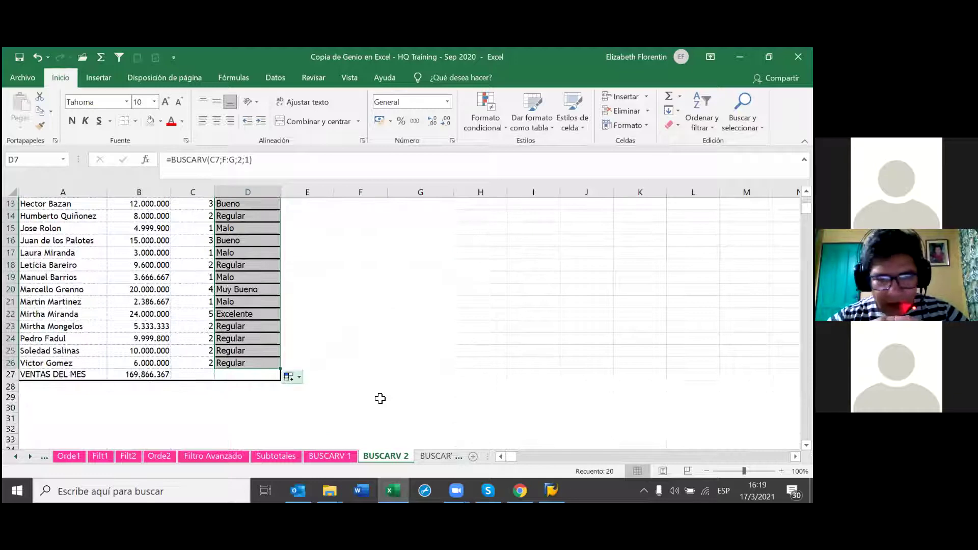
{"action": "key", "text": "alt+shift+F10"}
{"action": "key", "text": "Down"}
{"action": "key", "text": "Down"}
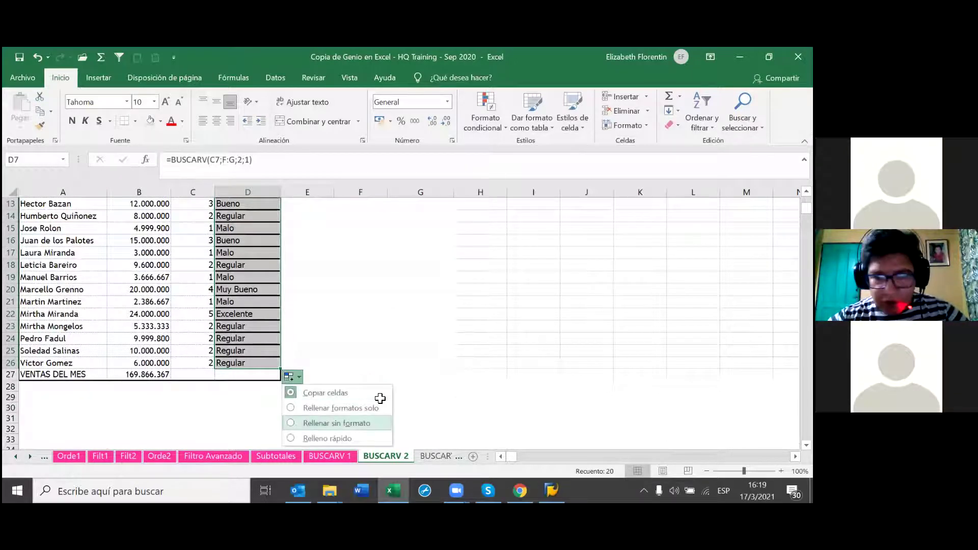
{"action": "key", "text": "Return"}
{"action": "scroll", "coordinate": [380, 398], "scroll_direction": "up", "scroll_amount": 2}
{"action": "scroll", "coordinate": [379, 398], "scroll_direction": "up", "scroll_amount": 2}
{"action": "key", "text": "Down"}
{"action": "key", "text": "Down"}
{"action": "key", "text": "Down"}
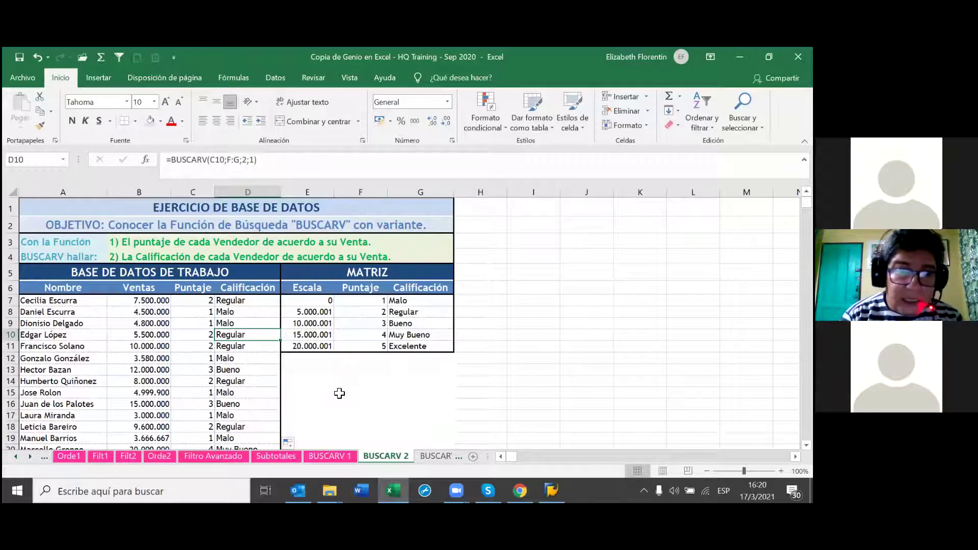
Bring up the sheet-tab list to reach the BUSCARV 3 sheet.
{"action": "right_click", "coordinate": [377, 456]}
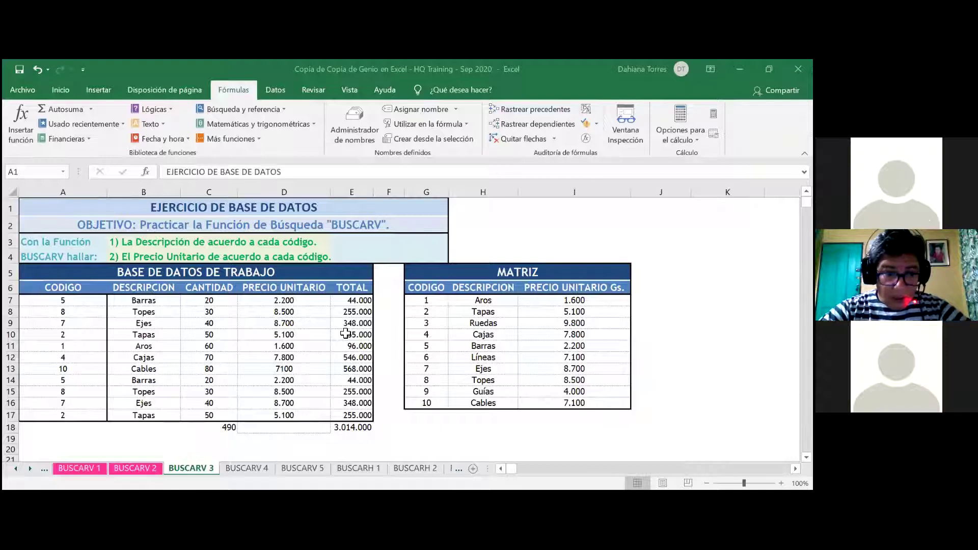
Clear the Descripción values in B7:B17 with Borrar contenido.
{"action": "left_click", "coordinate": [359, 311]}
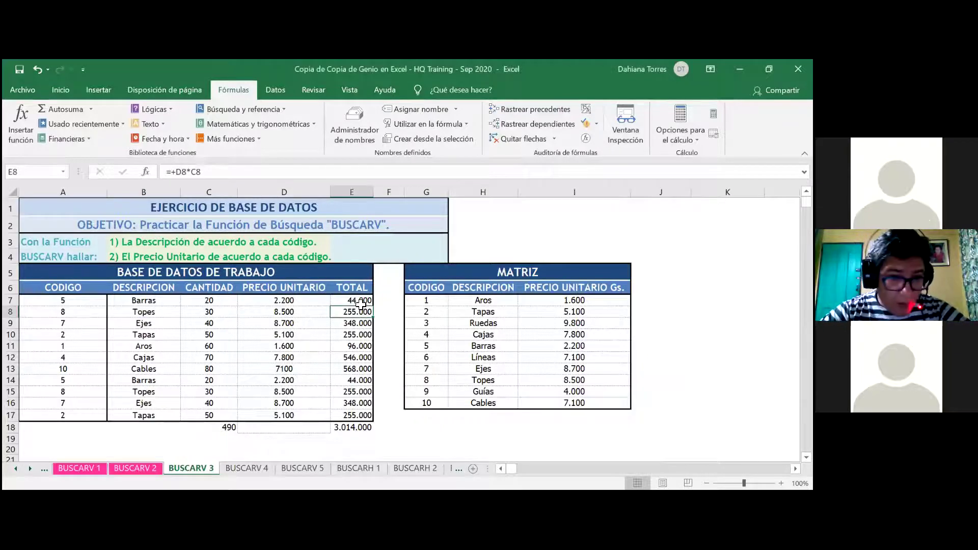
{"action": "left_click", "coordinate": [361, 302]}
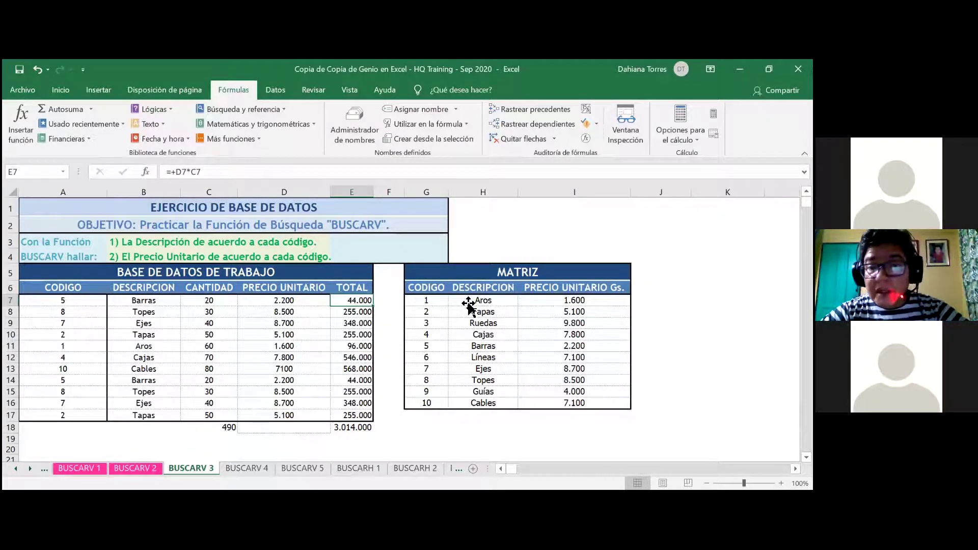
{"action": "left_click_drag", "start_coordinate": [155, 306], "coordinate": [141, 393]}
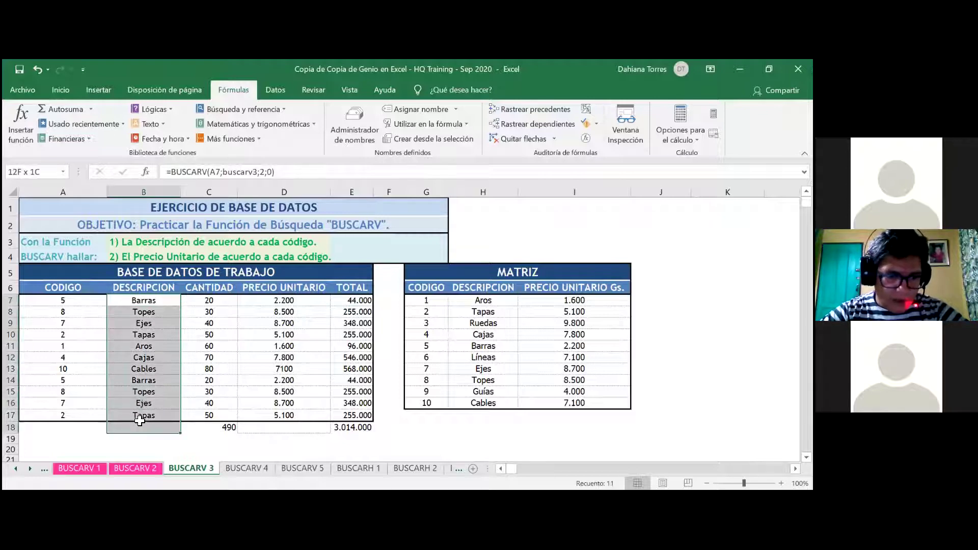
{"action": "left_click_drag", "start_coordinate": [141, 393], "coordinate": [140, 418]}
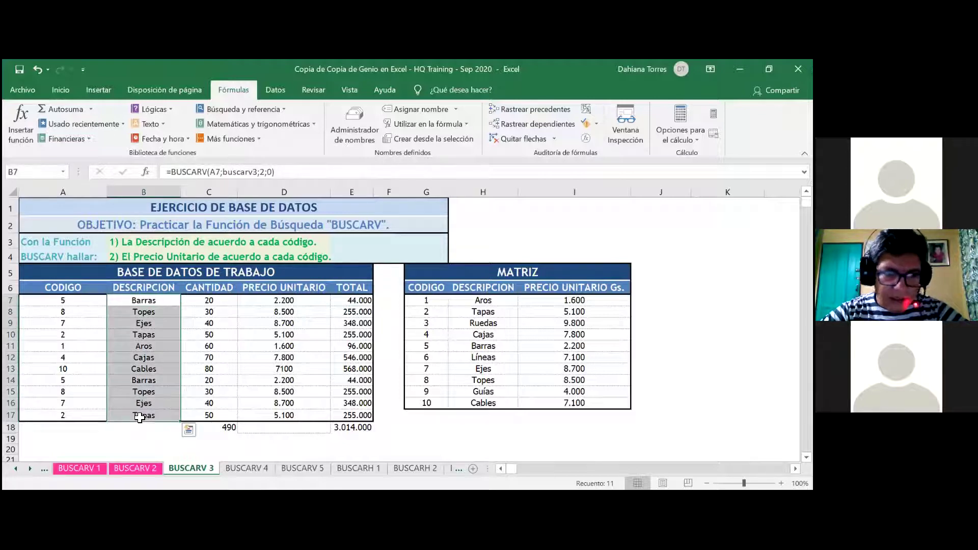
{"action": "right_click", "coordinate": [163, 357]}
{"action": "left_click", "coordinate": [173, 264]}
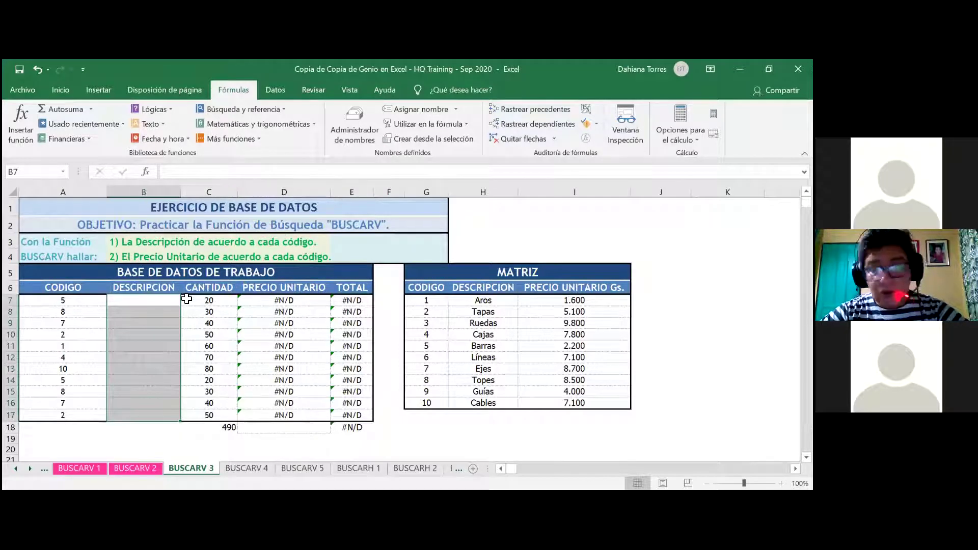
Clear the Precio Unitario #N/D results and the Total column contents.
{"action": "left_click_drag", "start_coordinate": [270, 301], "coordinate": [267, 417]}
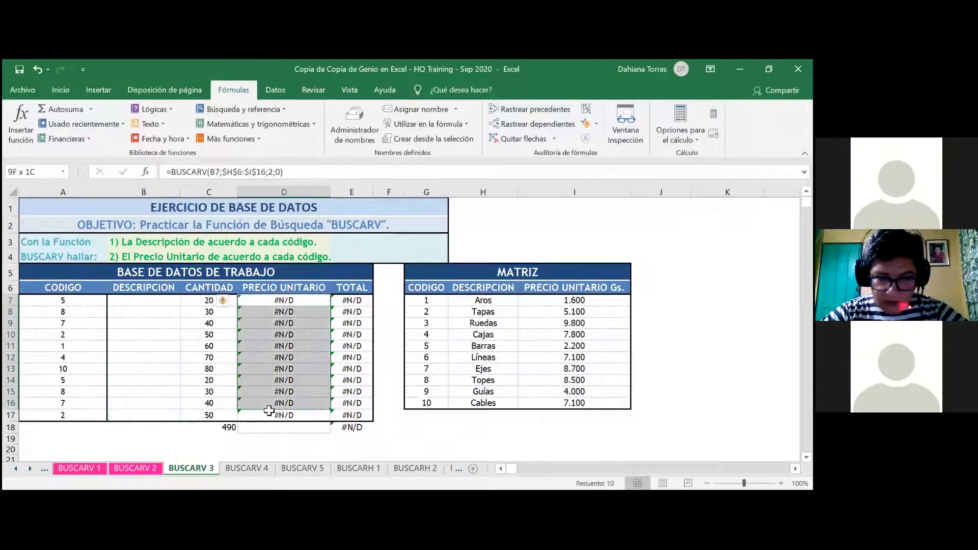
{"action": "right_click", "coordinate": [268, 418]}
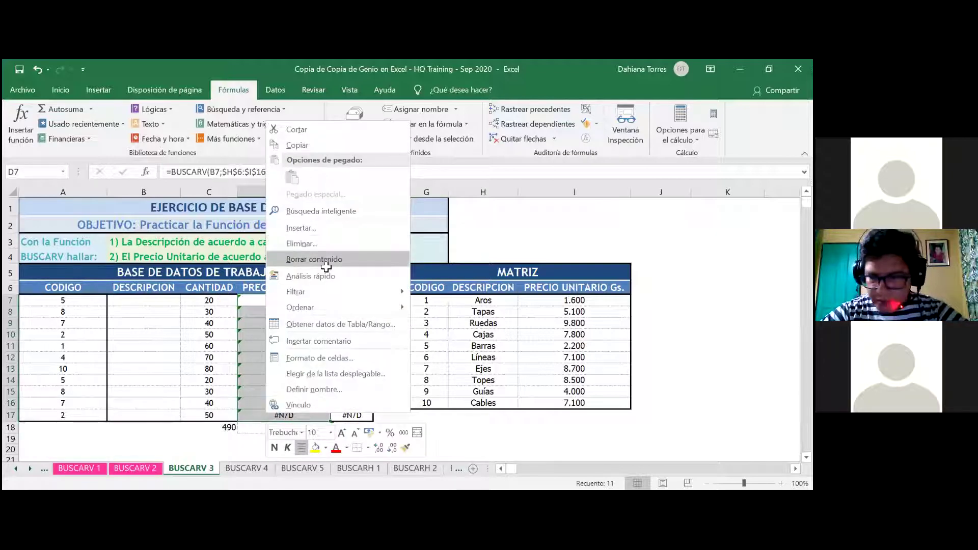
{"action": "left_click", "coordinate": [326, 259]}
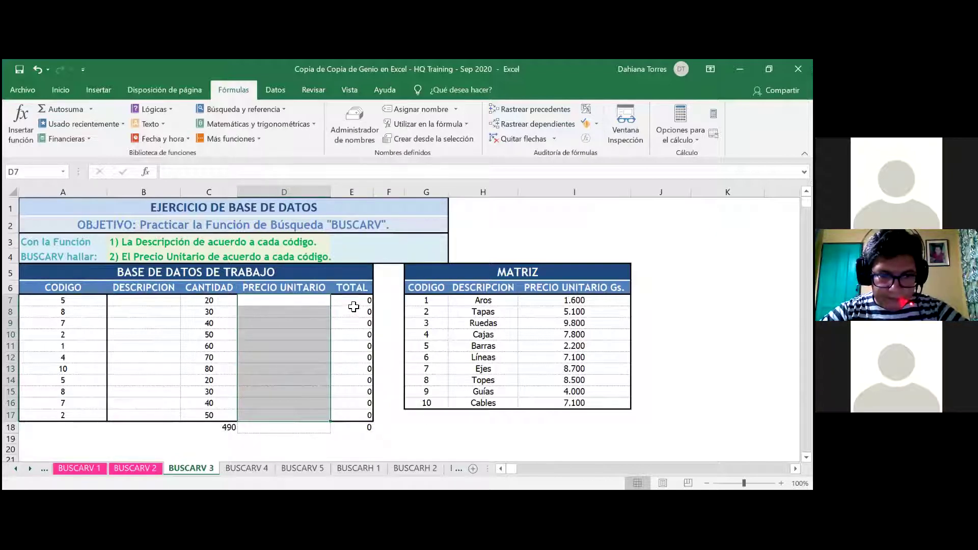
{"action": "left_click_drag", "start_coordinate": [352, 301], "coordinate": [351, 427]}
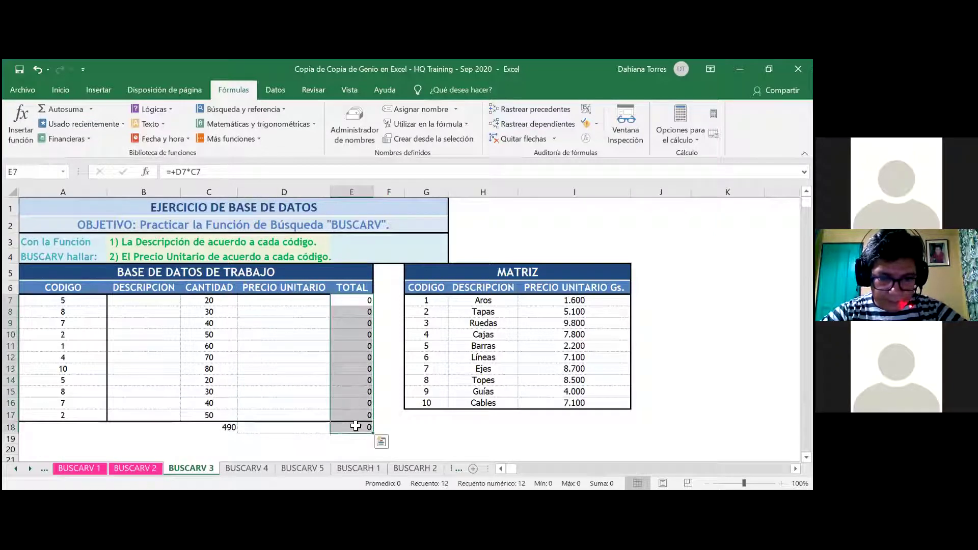
{"action": "right_click", "coordinate": [356, 390]}
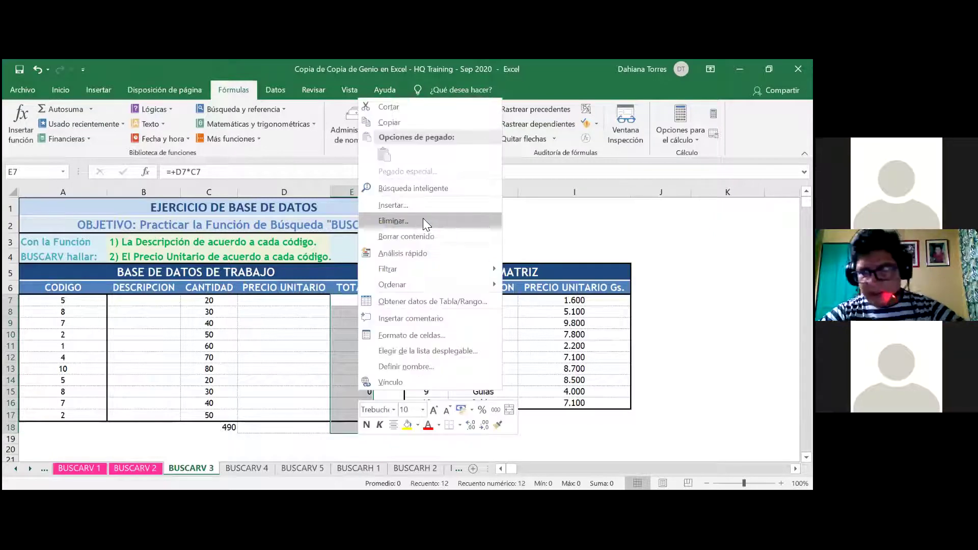
{"action": "left_click", "coordinate": [406, 237]}
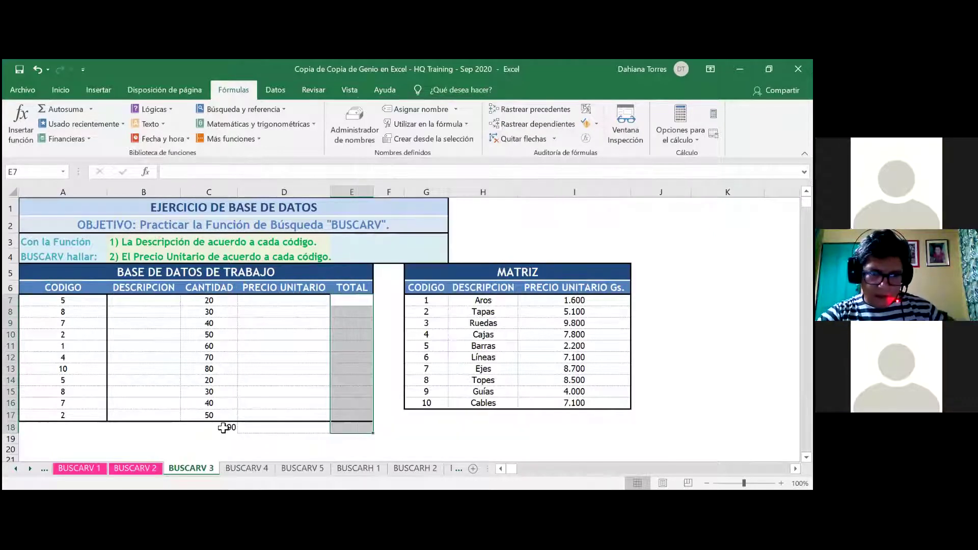
Clear the 490 quantity total in C18.
{"action": "left_click", "coordinate": [219, 427]}
{"action": "right_click", "coordinate": [269, 299]}
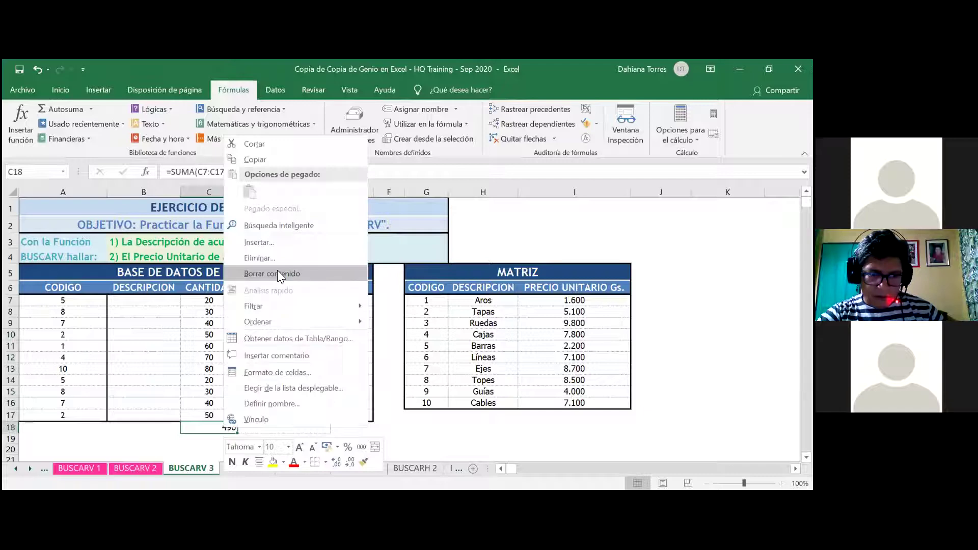
{"action": "left_click", "coordinate": [304, 283]}
{"action": "left_click", "coordinate": [149, 367]}
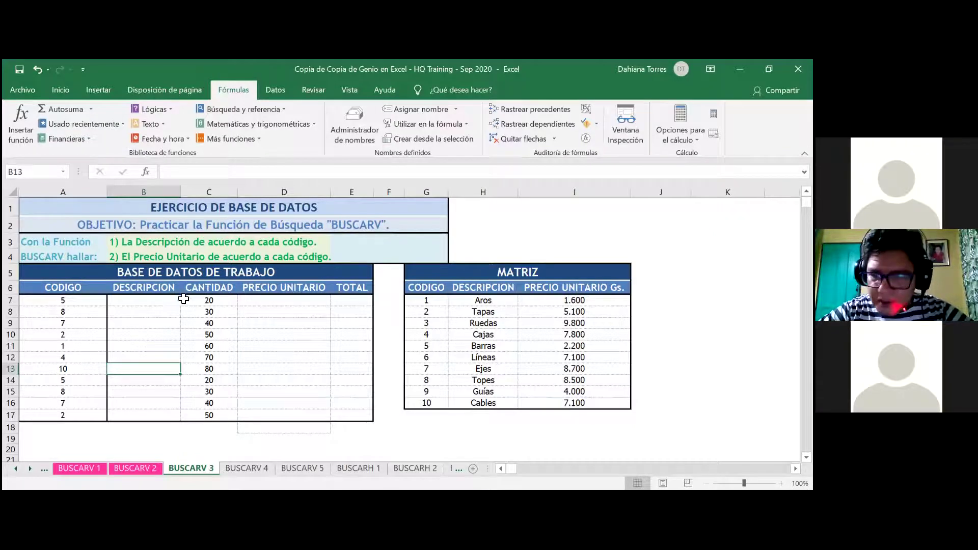
{"action": "left_click", "coordinate": [203, 303]}
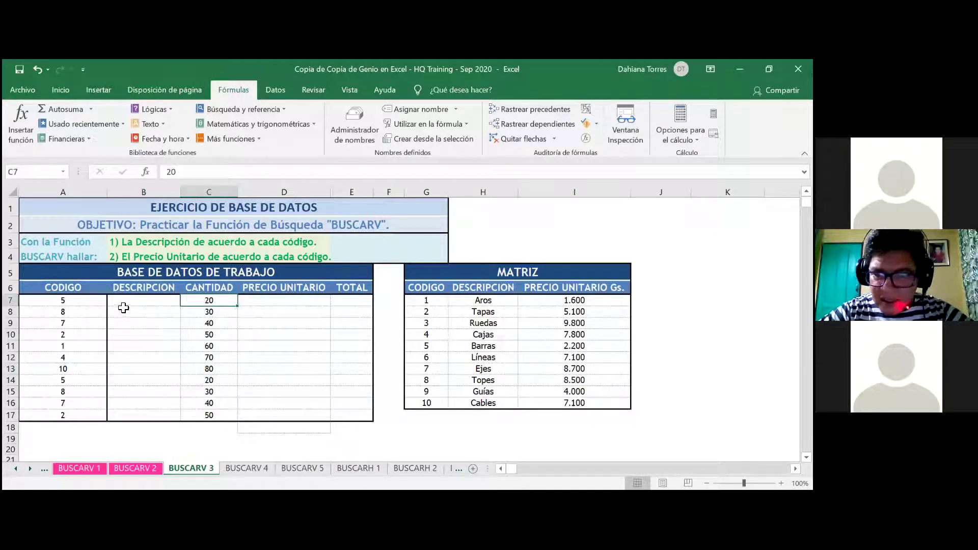
{"action": "left_click", "coordinate": [78, 302]}
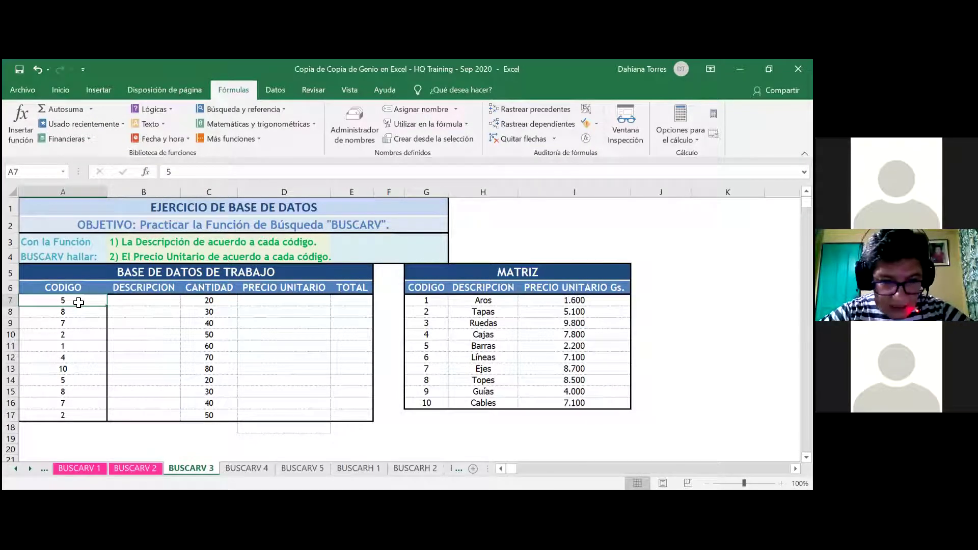
{"action": "key", "text": "ctrl+shift+Right"}
{"action": "key", "text": "ctrl+shift+Right"}
{"action": "key", "text": "ctrl+shift+Right"}
{"action": "key", "text": "ctrl+shift+Right"}
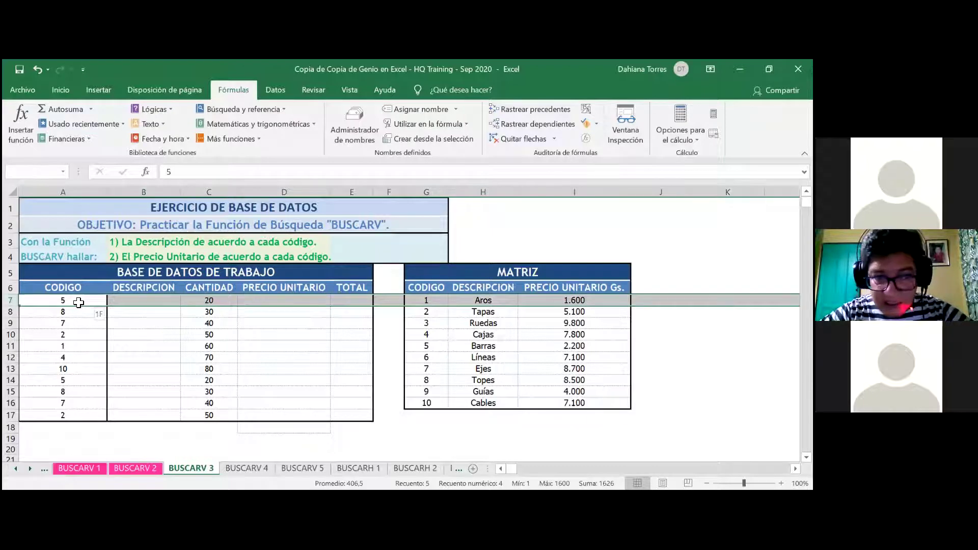
{"action": "key", "text": "ctrl+shift+Down"}
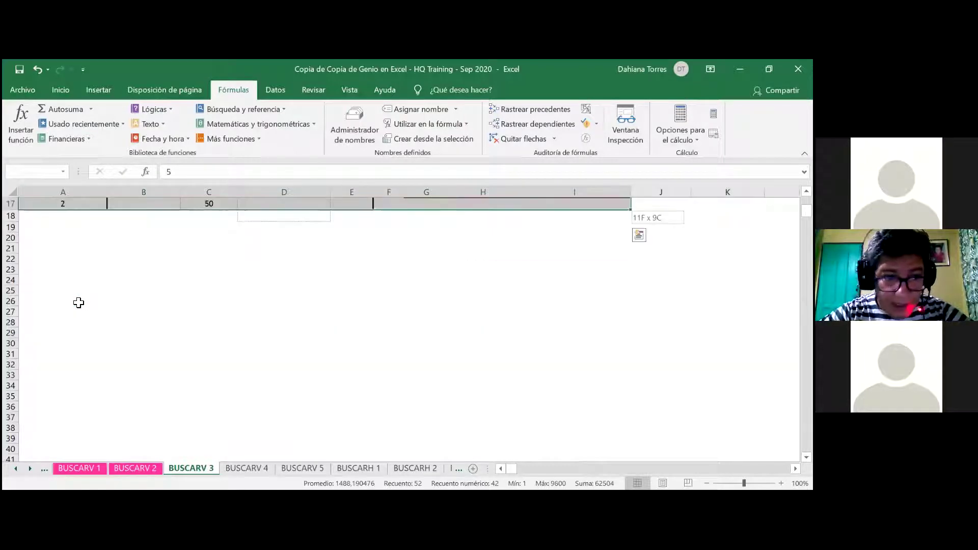
{"action": "scroll", "coordinate": [78, 302], "scroll_direction": "up", "scroll_amount": 5}
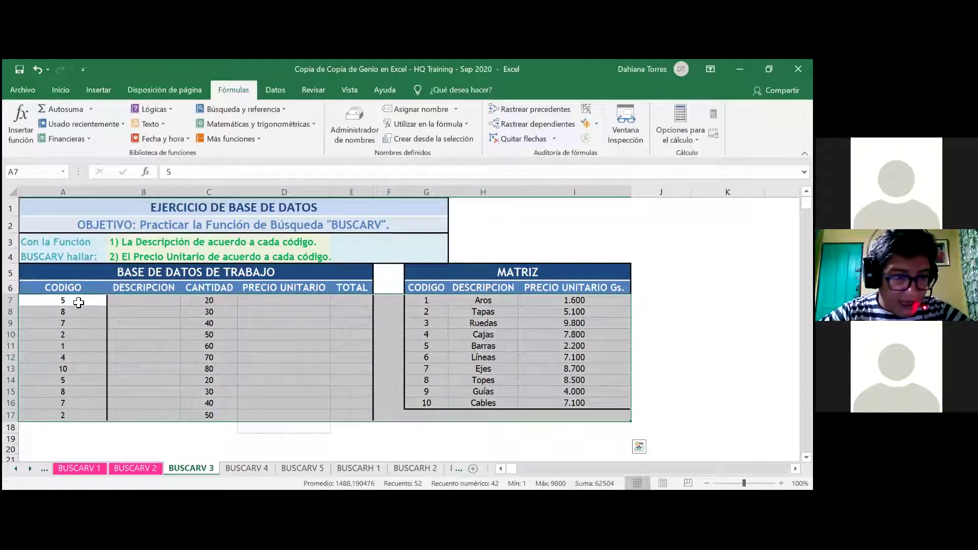
{"action": "left_click", "coordinate": [426, 299]}
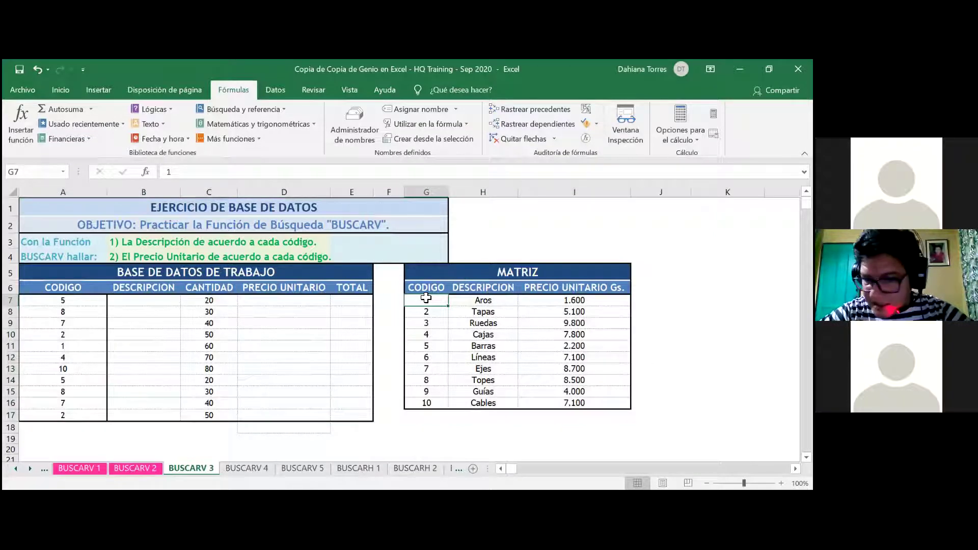
Select the MATRIZ data G7:I16 and open the Name Box list of defined names.
{"action": "mouse_move", "coordinate": [426, 299]}
{"action": "left_mouse_down"}
{"action": "mouse_move", "coordinate": [574, 380]}
{"action": "mouse_move", "coordinate": [573, 402]}
{"action": "left_mouse_up"}
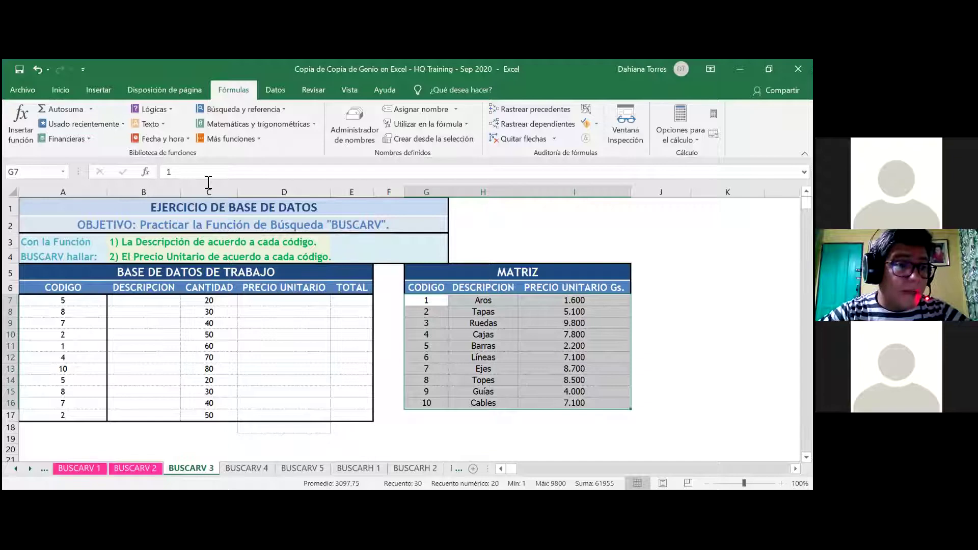
{"action": "left_click", "coordinate": [233, 176]}
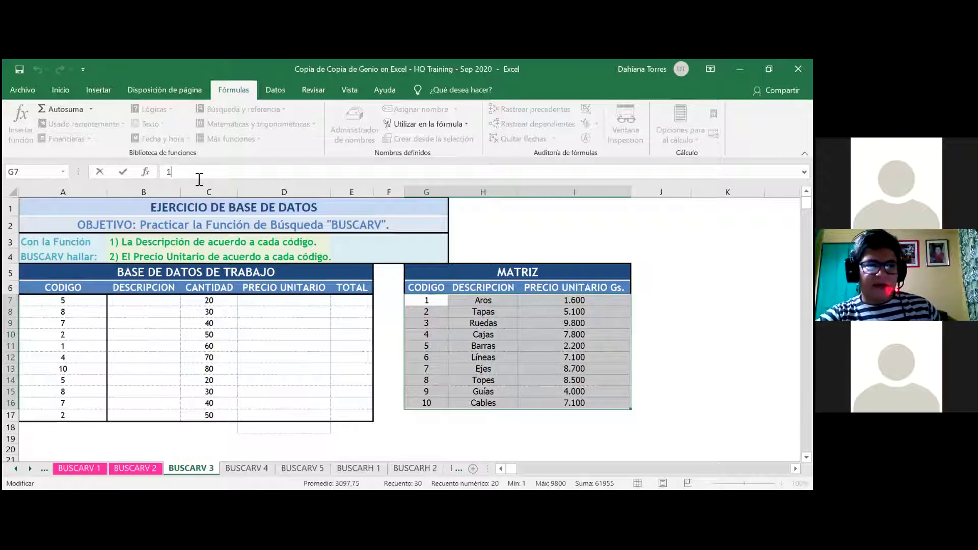
{"action": "left_click_drag", "start_coordinate": [407, 306], "coordinate": [515, 399]}
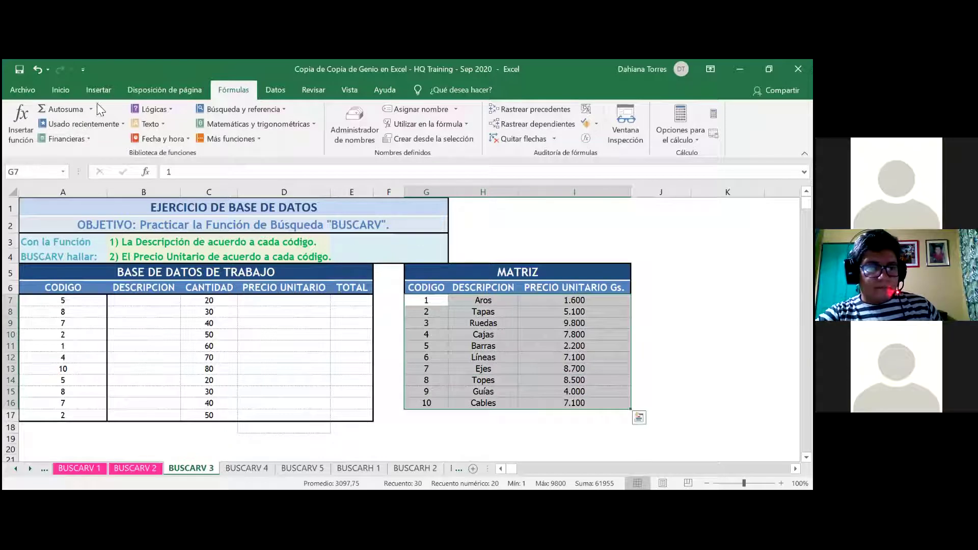
{"action": "left_click", "coordinate": [63, 172]}
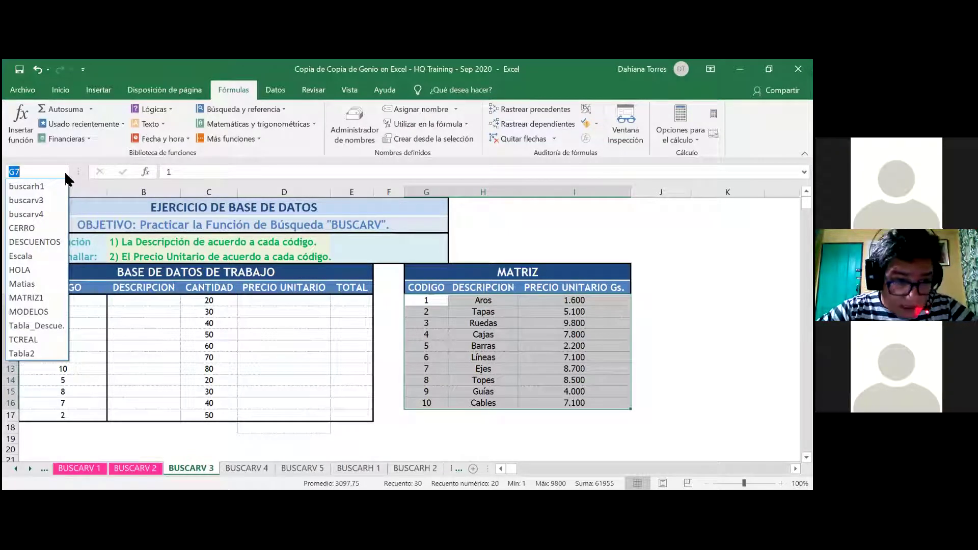
Replace the G7 reference in the Name Box with 'matriz' to name the range.
{"action": "key", "text": "BackSpace"}
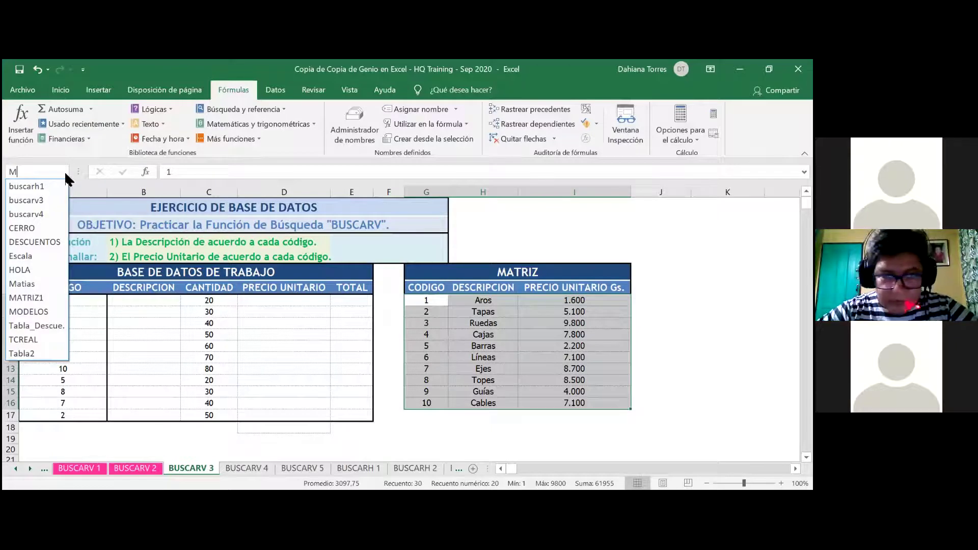
{"action": "type", "text": "m"}
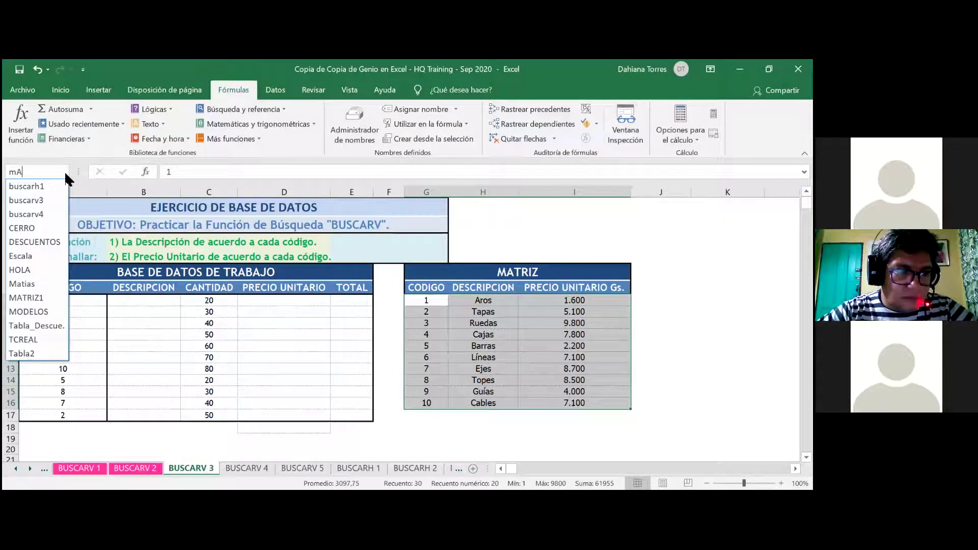
{"action": "type", "text": "atriz"}
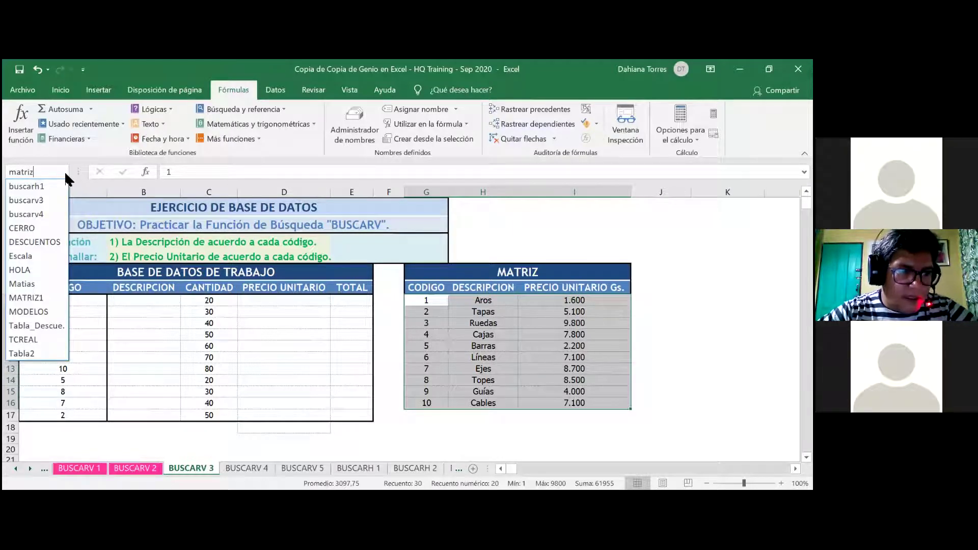
{"action": "key", "text": "Return"}
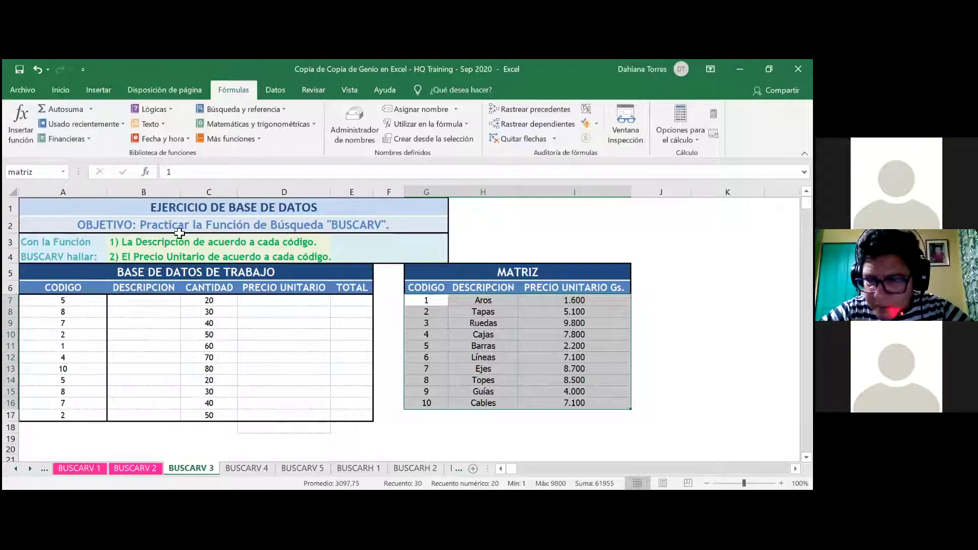
Reselect the MATRIZ block starting at code 1 in G7, then undo the selection.
{"action": "left_click", "coordinate": [414, 337]}
{"action": "left_click", "coordinate": [421, 303]}
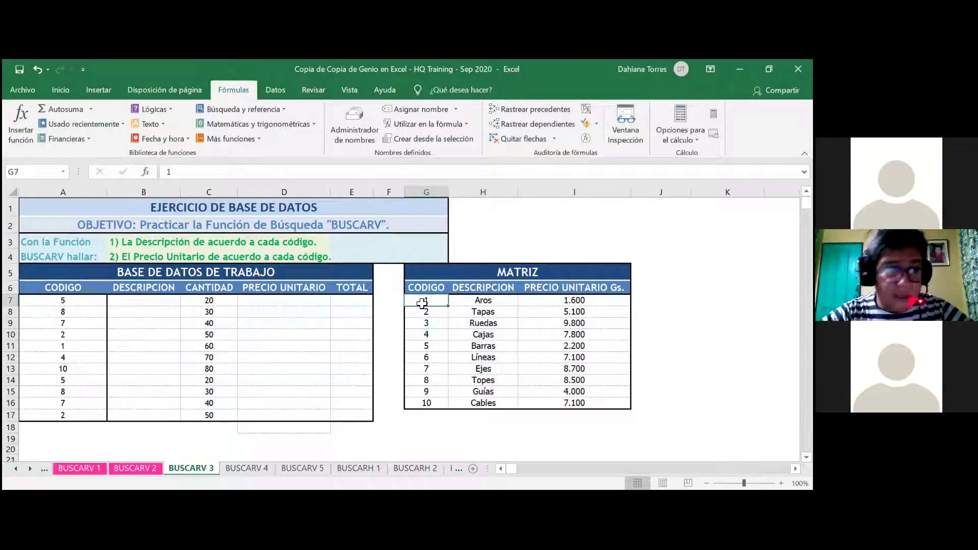
{"action": "left_click", "coordinate": [420, 288]}
{"action": "left_click", "coordinate": [420, 305]}
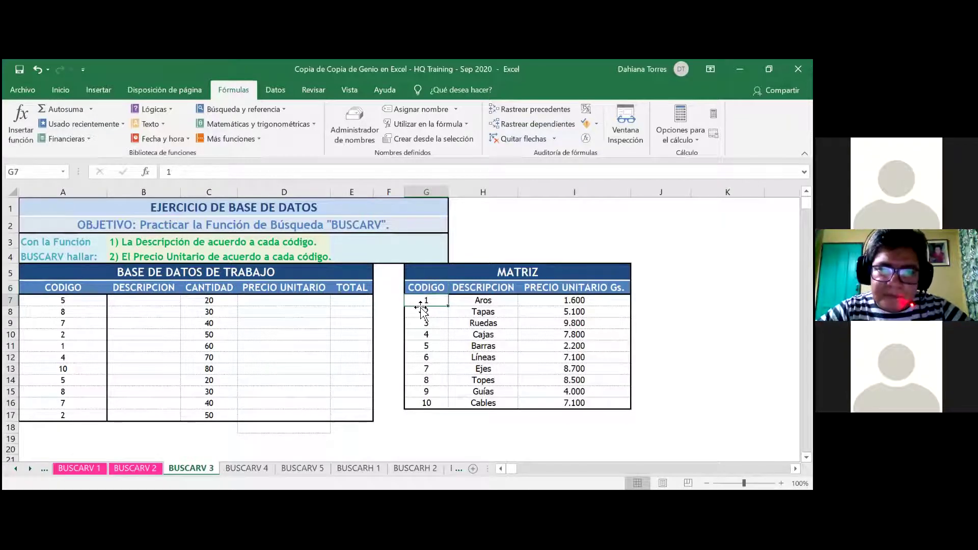
{"action": "key", "text": "shift+Right"}
{"action": "key", "text": "shift+Right"}
{"action": "key", "text": "shift+Down"}
{"action": "key", "text": "shift+Down"}
{"action": "key", "text": "shift+Down"}
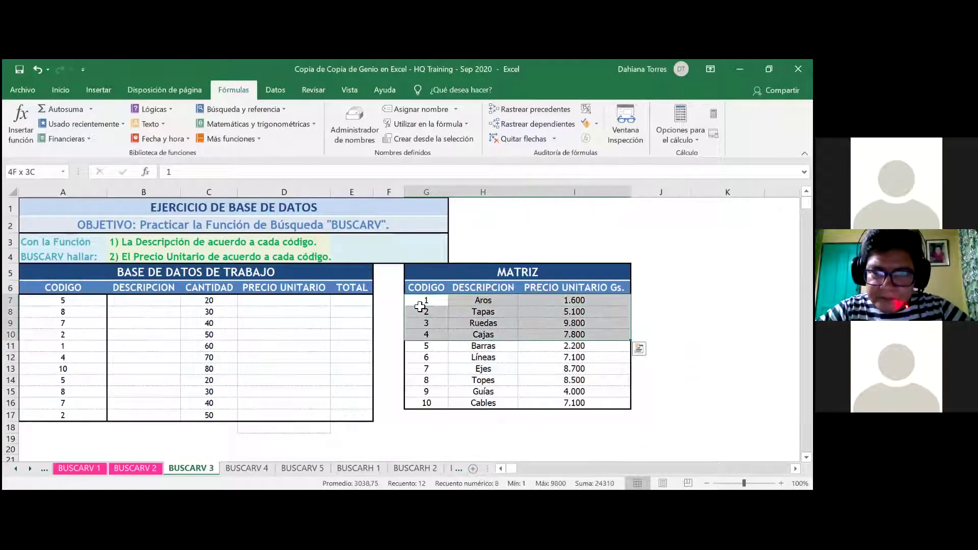
{"action": "key", "text": "shift+Down"}
{"action": "key", "text": "shift+Down"}
{"action": "key", "text": "shift+Down"}
{"action": "key", "text": "shift+Down"}
{"action": "key", "text": "shift+Down"}
{"action": "key", "text": "shift+Down"}
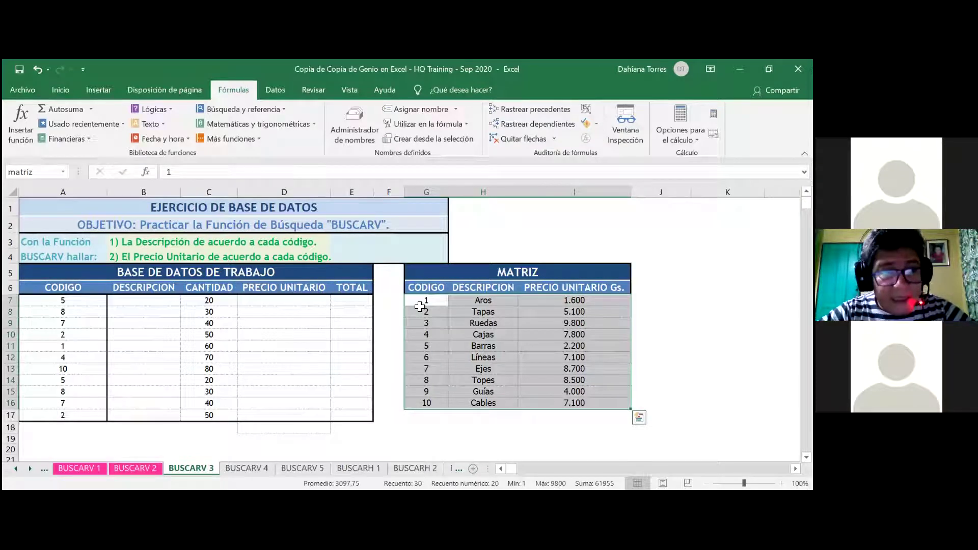
{"action": "key", "text": "ctrl+z"}
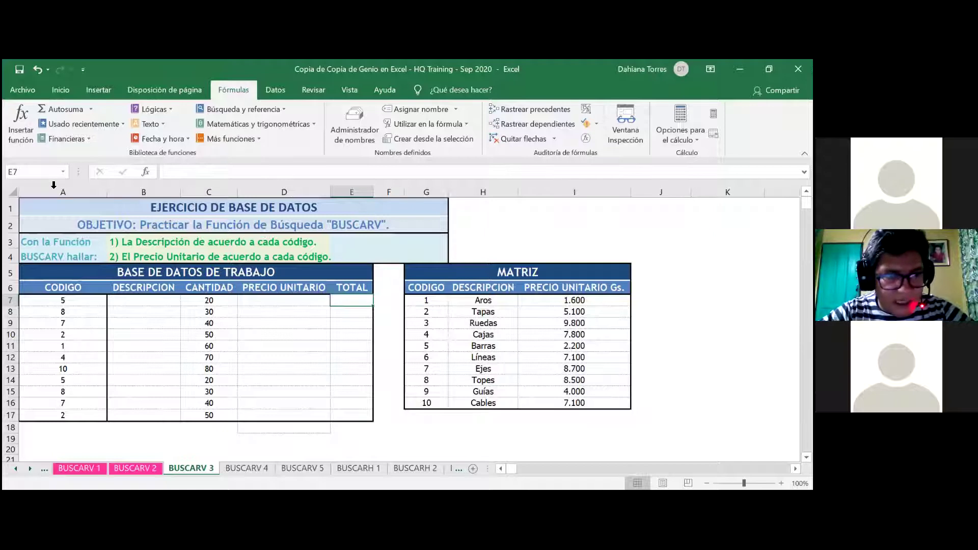
Pick matriz from the Name Box list to verify it, then go to cell B7.
{"action": "left_click", "coordinate": [63, 172]}
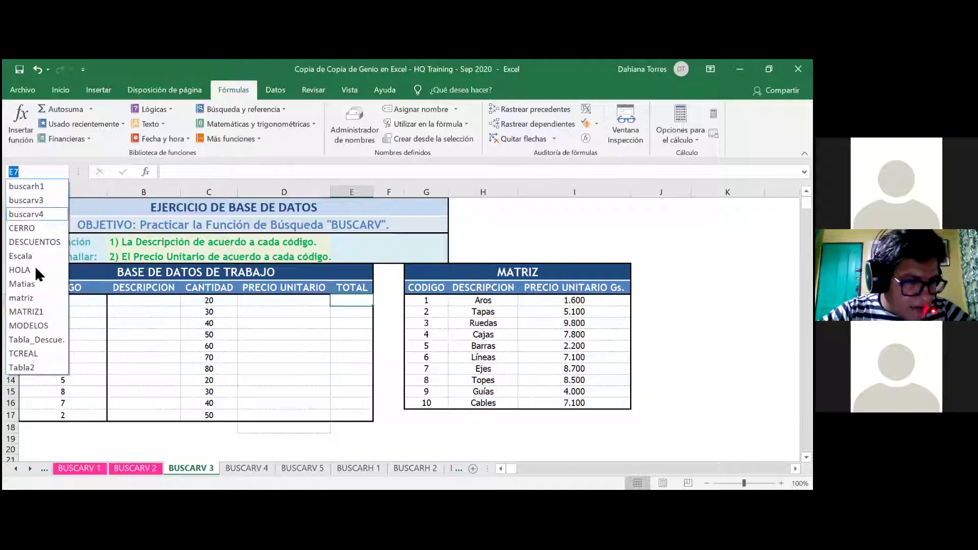
{"action": "left_click", "coordinate": [20, 298]}
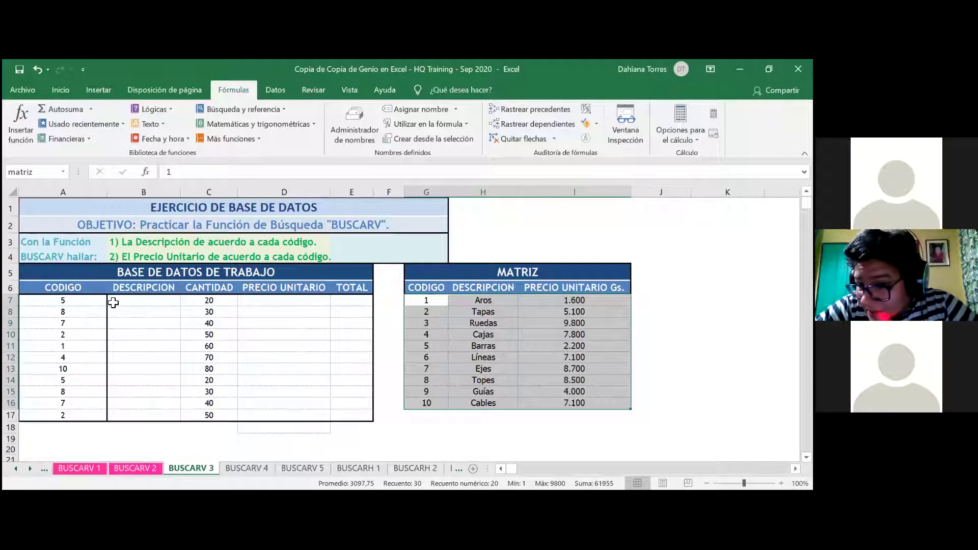
{"action": "left_click", "coordinate": [113, 302]}
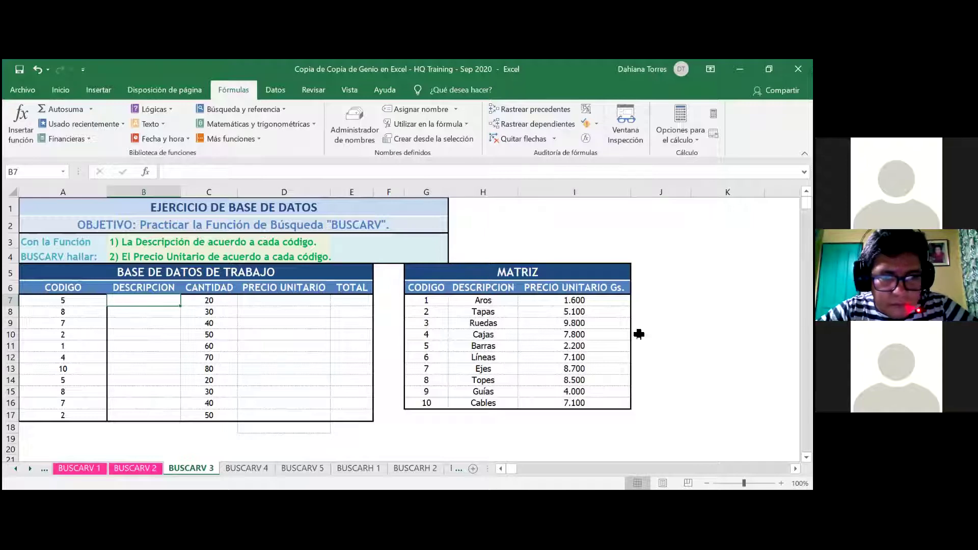
Insert a BUSCARV function from the Búsqueda y referencia category into cell B7.
{"action": "left_click", "coordinate": [20, 122]}
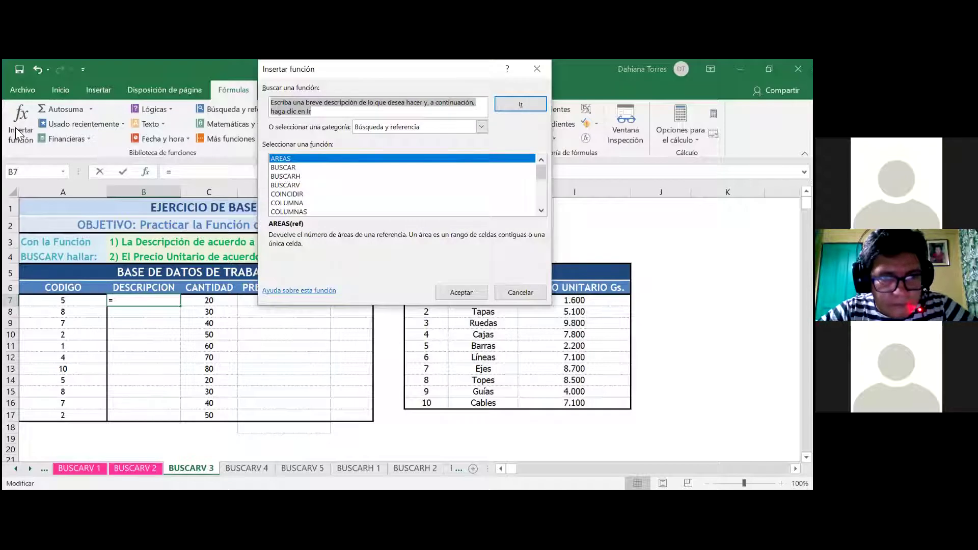
{"action": "left_click", "coordinate": [481, 127]}
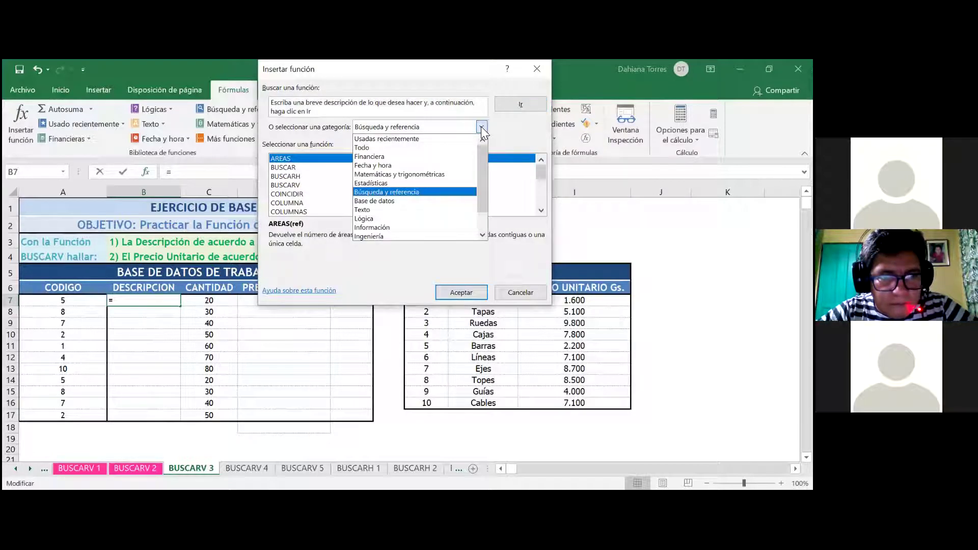
{"action": "left_click", "coordinate": [445, 196]}
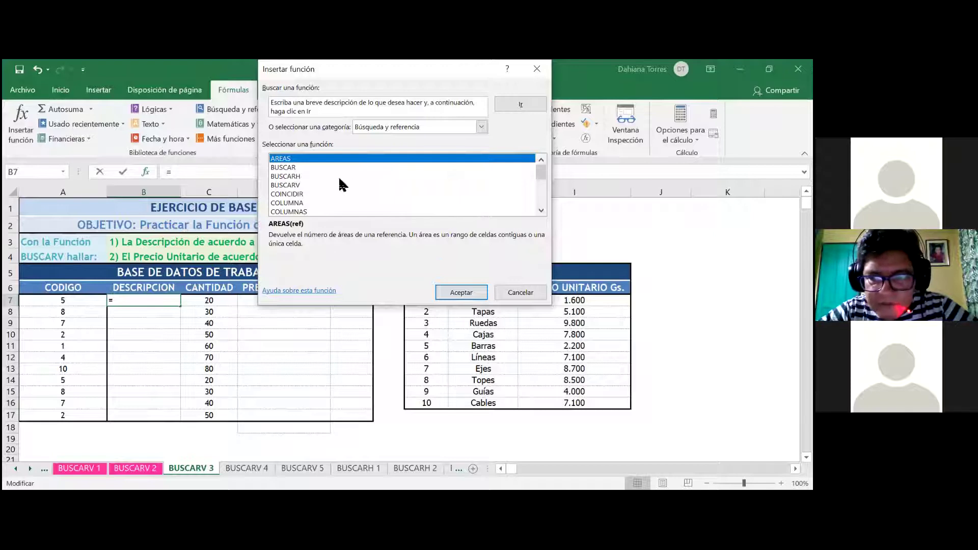
{"action": "left_click", "coordinate": [285, 185]}
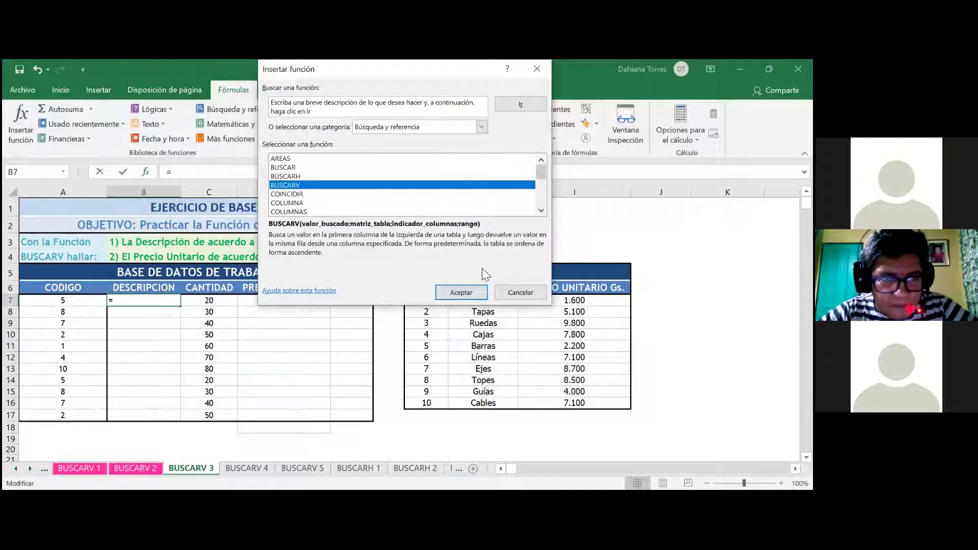
{"action": "left_click", "coordinate": [453, 294]}
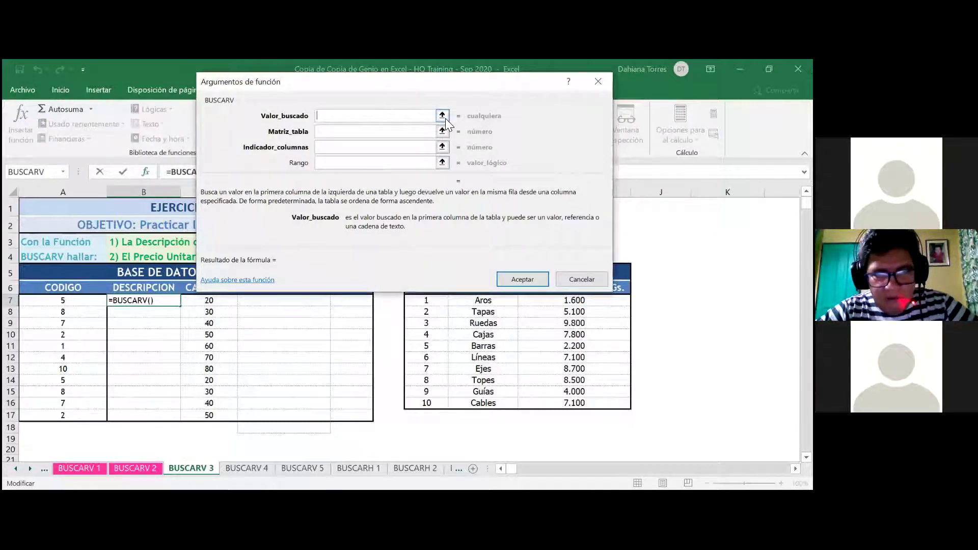
Set BUSCARV's lookup value to A7 and its table array to the matriz range.
{"action": "left_click", "coordinate": [445, 118]}
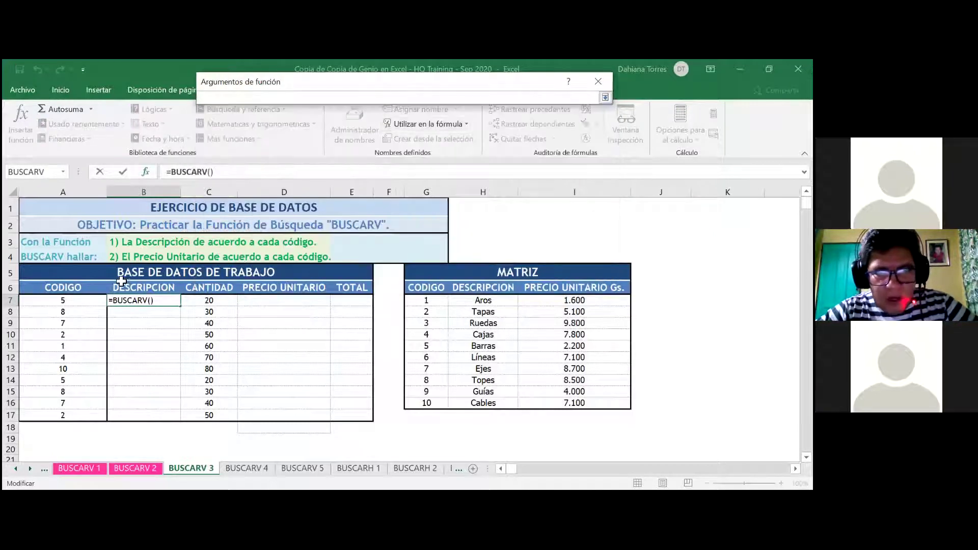
{"action": "left_click", "coordinate": [87, 302]}
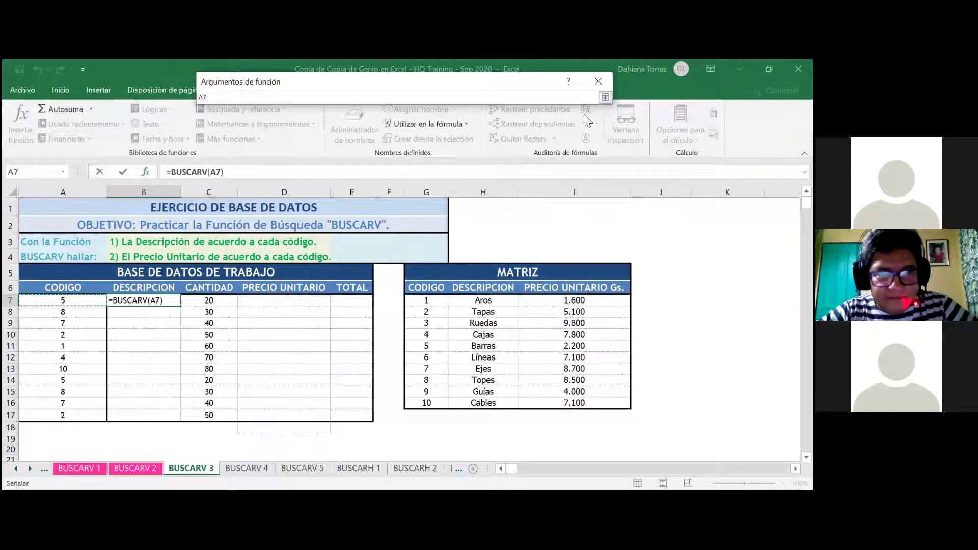
{"action": "left_click", "coordinate": [606, 96]}
{"action": "left_click", "coordinate": [425, 132]}
{"action": "left_click", "coordinate": [442, 131]}
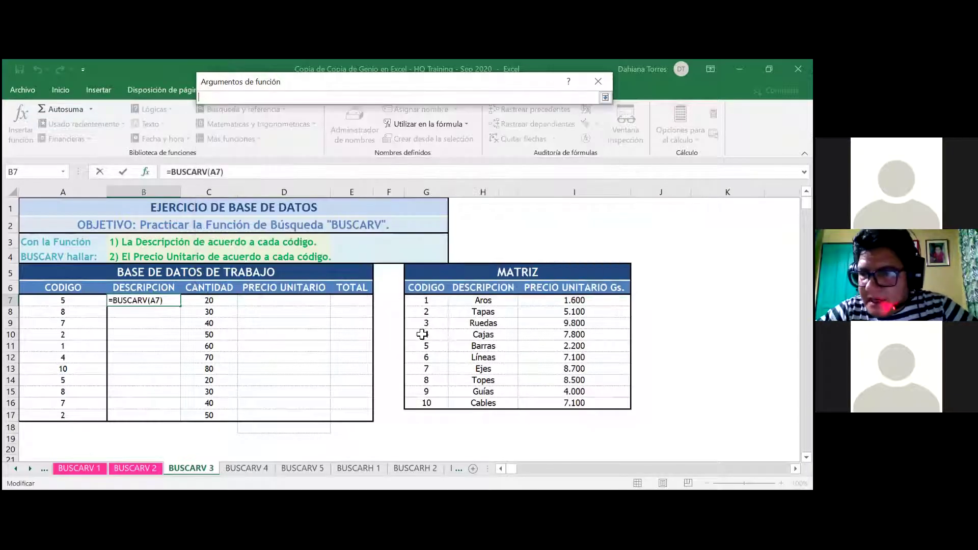
{"action": "left_click", "coordinate": [425, 303]}
{"action": "left_click_drag", "start_coordinate": [426, 304], "coordinate": [544, 407]}
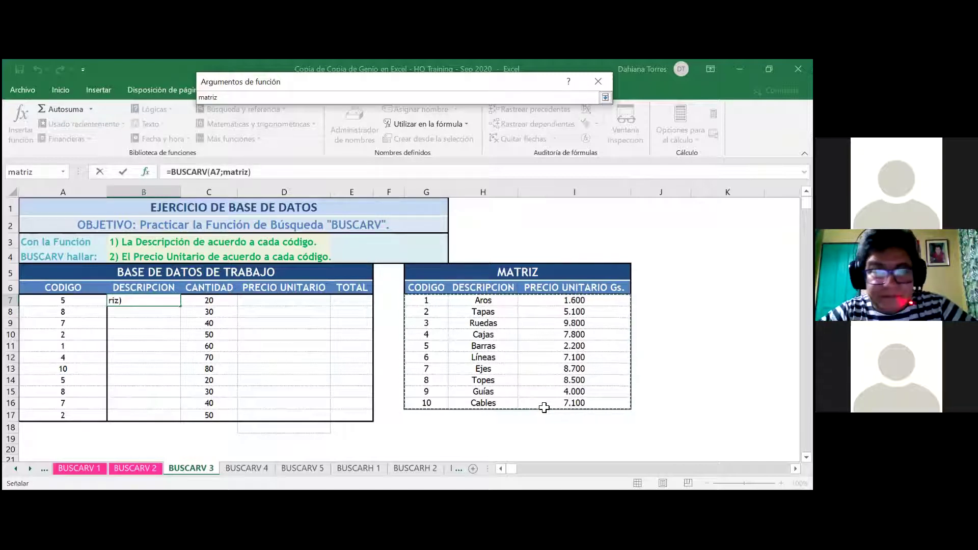
{"action": "left_click", "coordinate": [604, 97]}
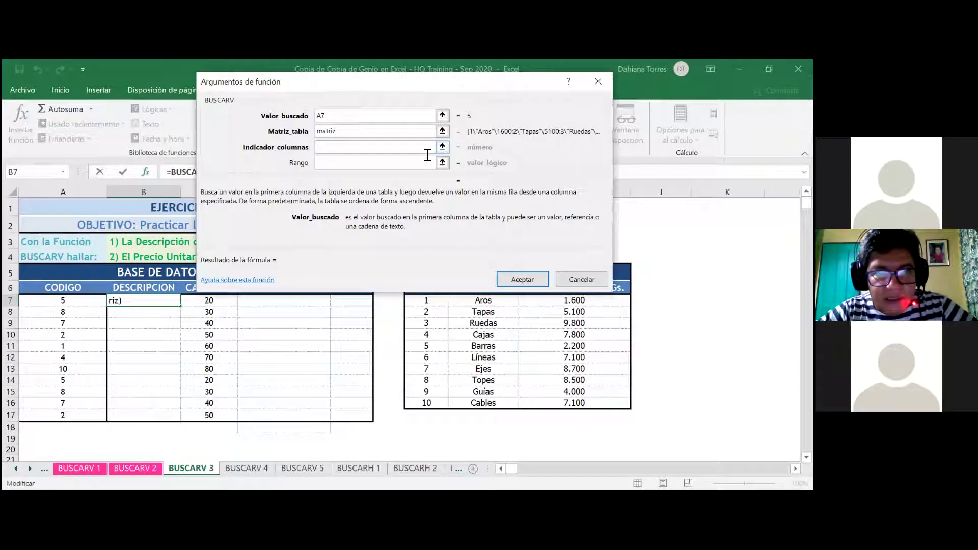
Set the column argument to $H$7:$H$16 and match type 'exacta', then confirm the formula.
{"action": "left_click", "coordinate": [431, 153]}
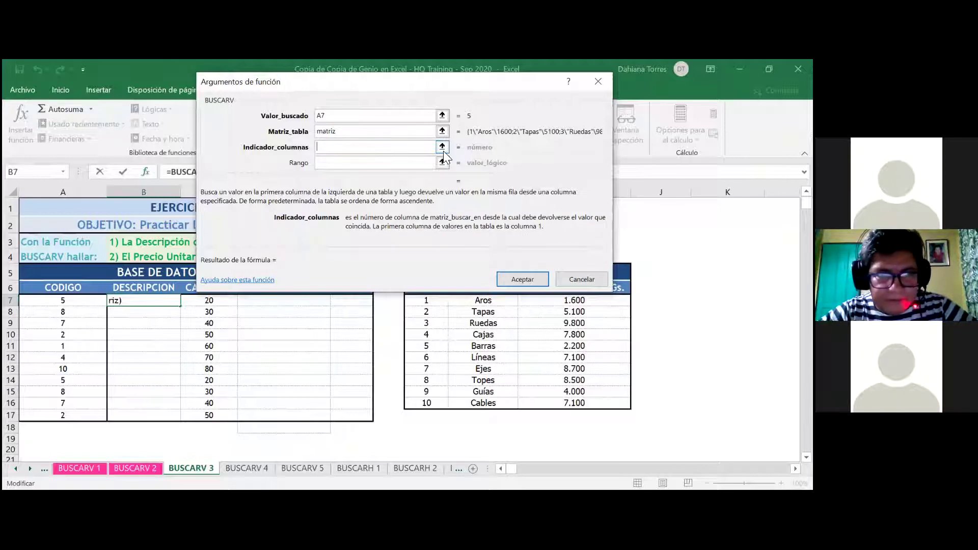
{"action": "left_click", "coordinate": [443, 151]}
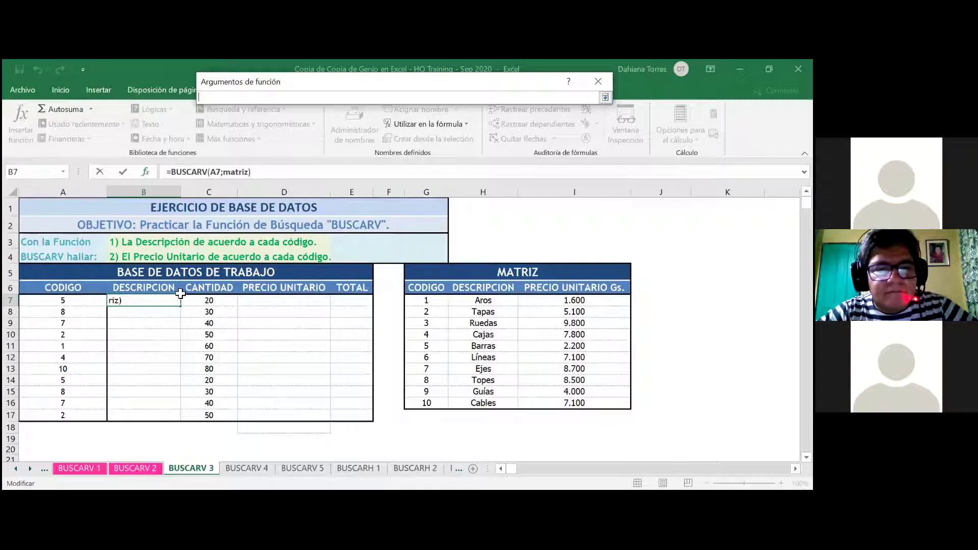
{"action": "left_click", "coordinate": [492, 305]}
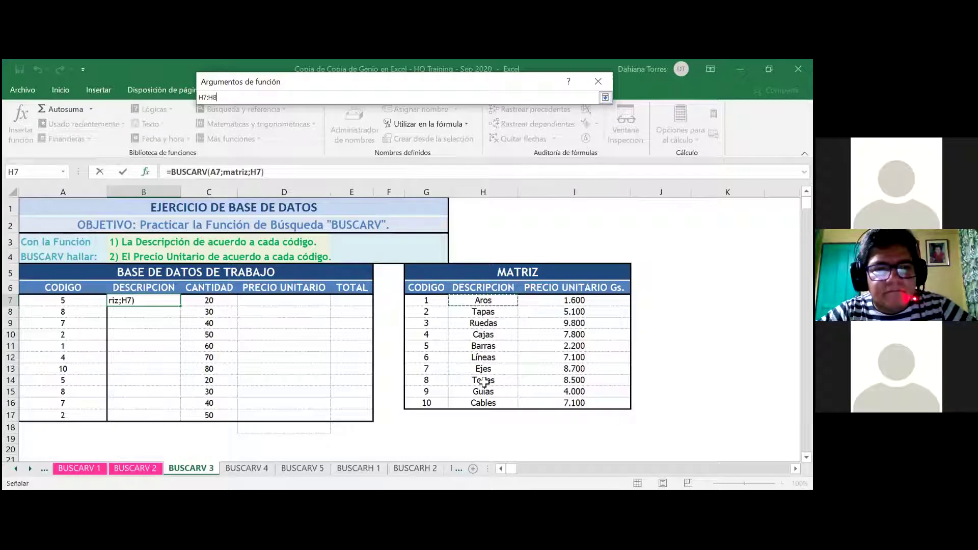
{"action": "left_click", "coordinate": [484, 404], "text": "shift"}
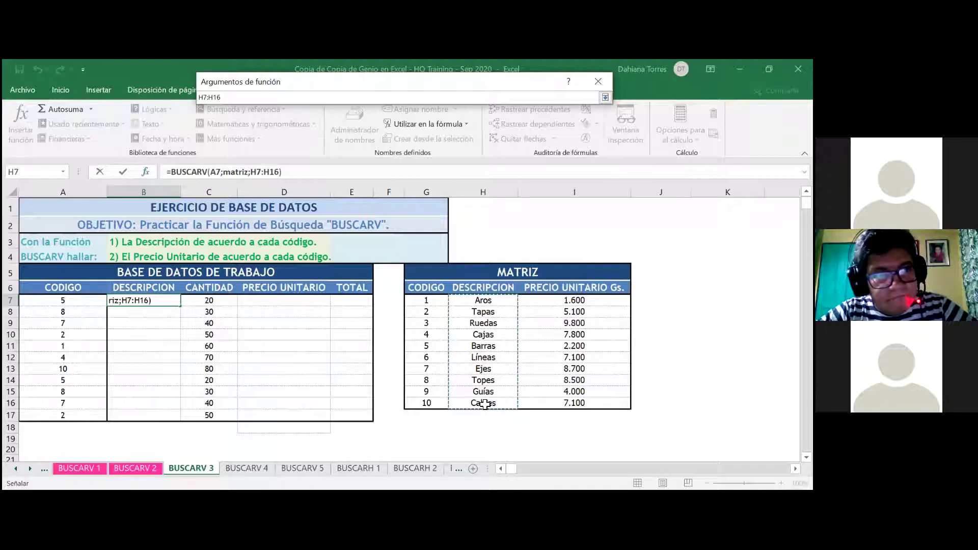
{"action": "key", "text": "F4"}
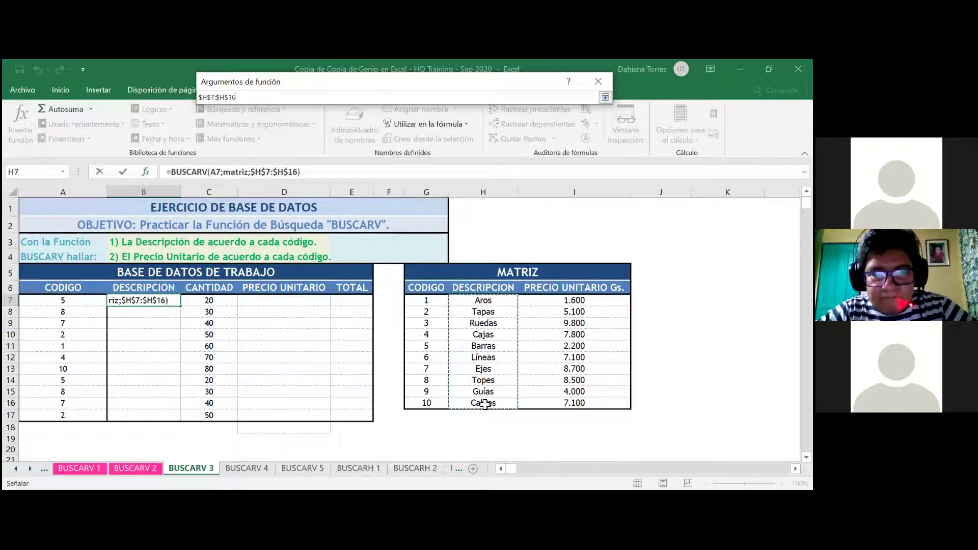
{"action": "left_click", "coordinate": [604, 97]}
{"action": "left_click", "coordinate": [357, 163]}
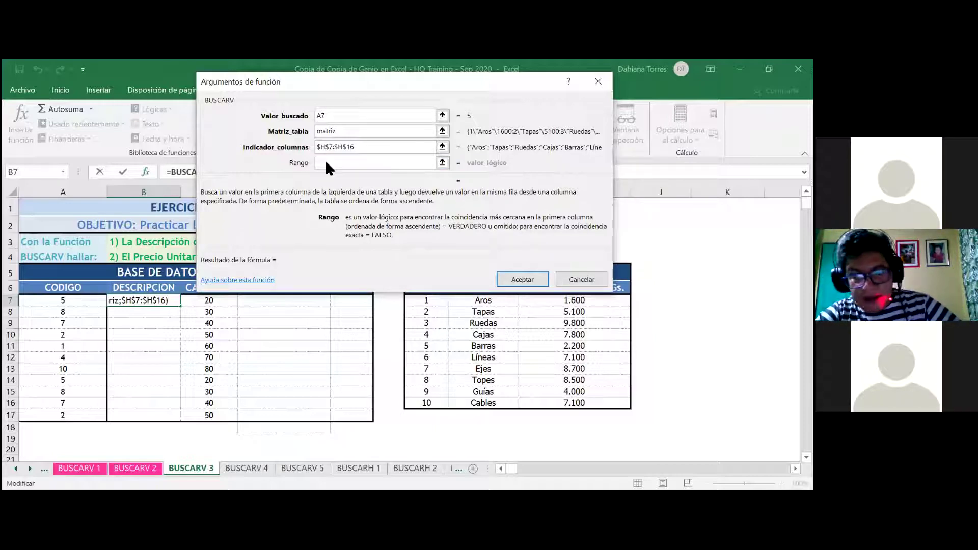
{"action": "type", "text": "exacta"}
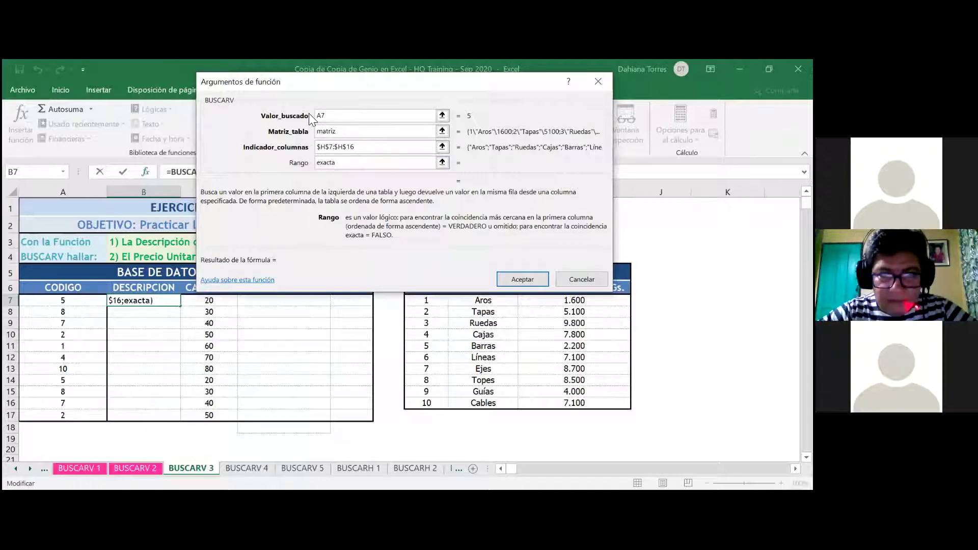
{"action": "left_click", "coordinate": [510, 279]}
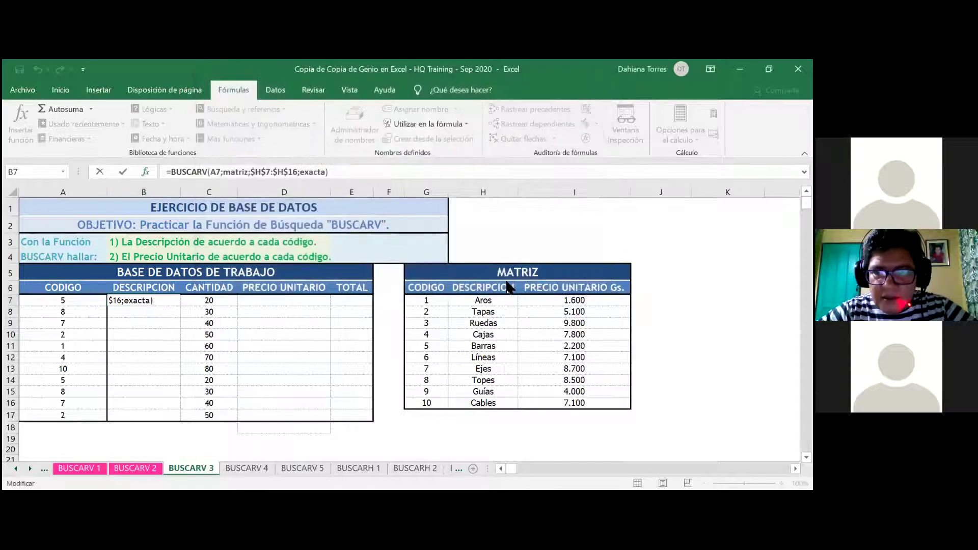
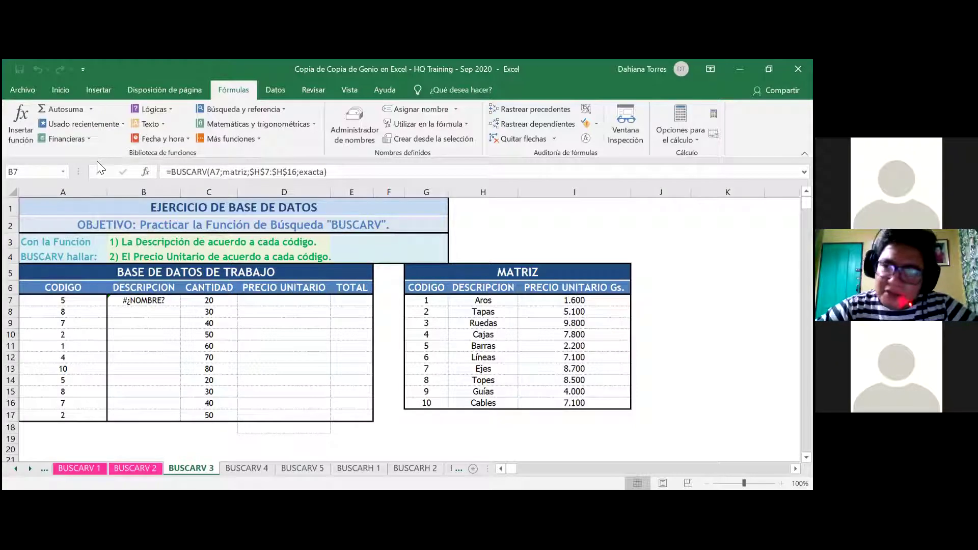
Open the Argumentos de función dialog for the BUSCARV formula in B7 on the BUSCARV 3 sheet.
{"action": "left_click", "coordinate": [320, 173]}
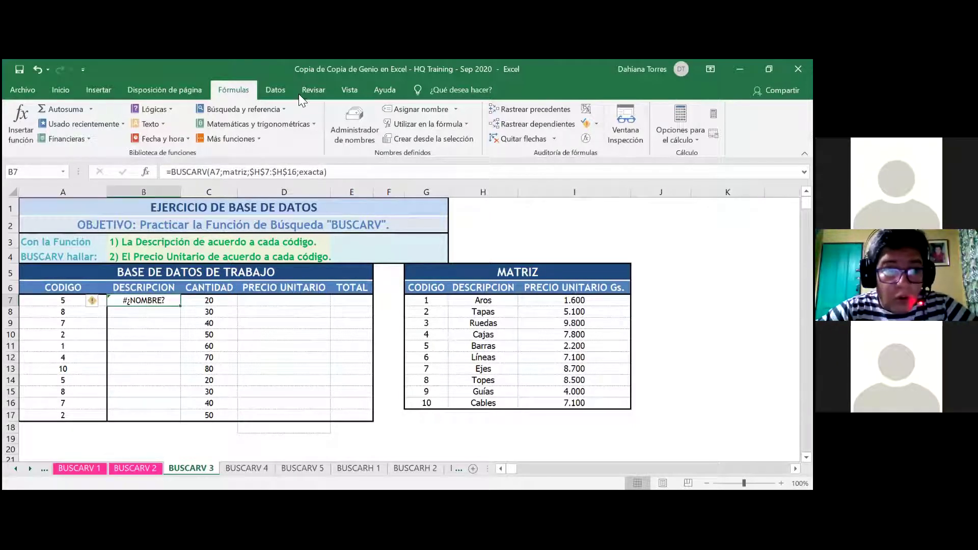
{"action": "double_click", "coordinate": [308, 176]}
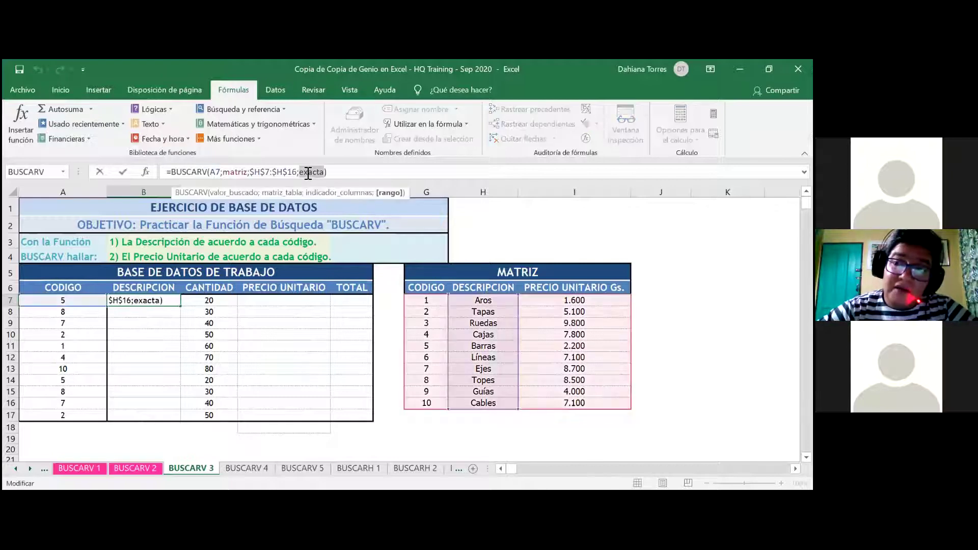
{"action": "left_click", "coordinate": [16, 114]}
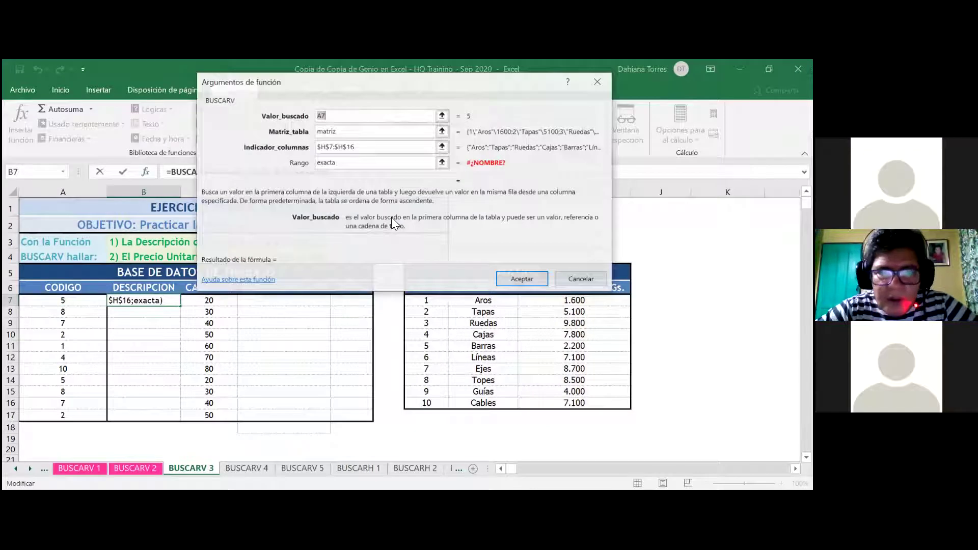
Delete the incorrect $H$7:$H$16 range from the Indicador_columnas argument of B7's BUSCARV.
{"action": "left_click", "coordinate": [433, 166]}
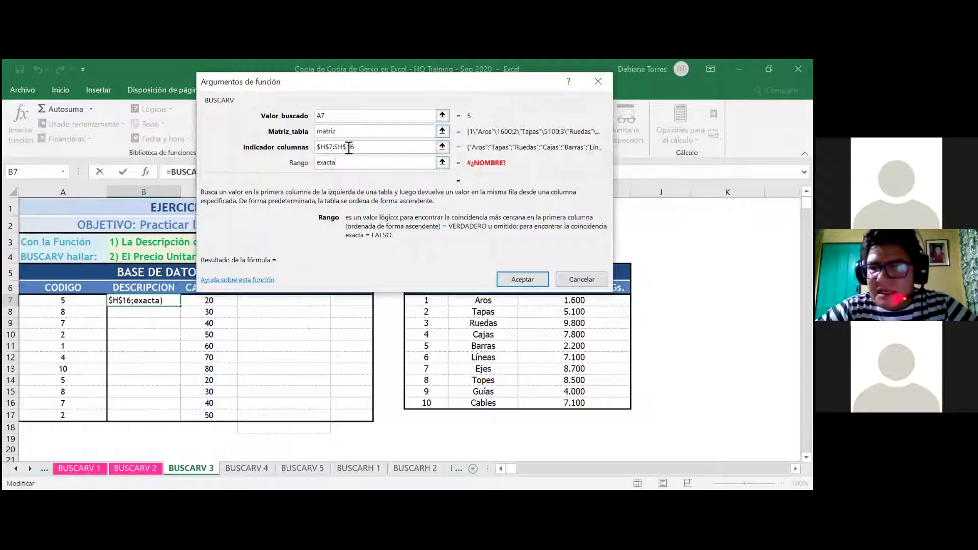
{"action": "key", "text": "shift+Home"}
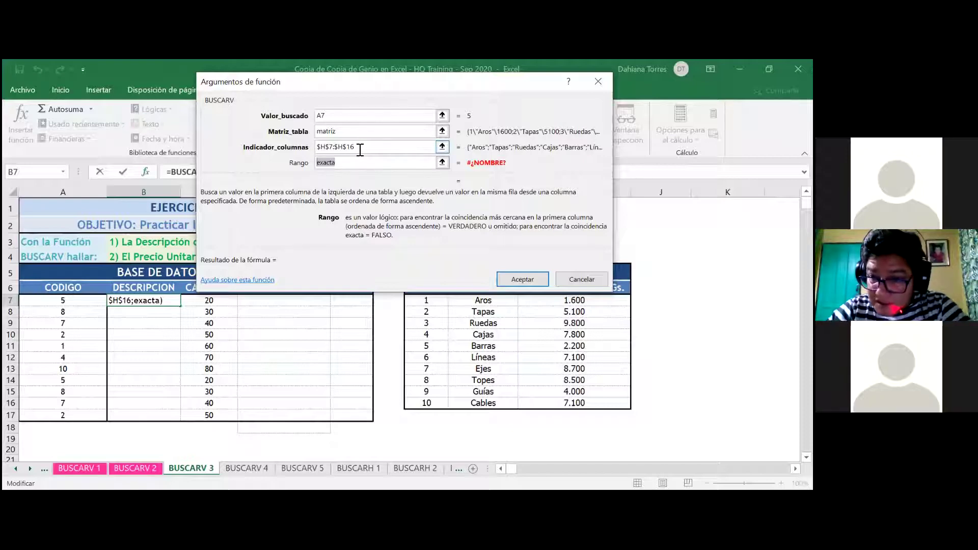
{"action": "left_click_drag", "start_coordinate": [360, 149], "coordinate": [310, 151]}
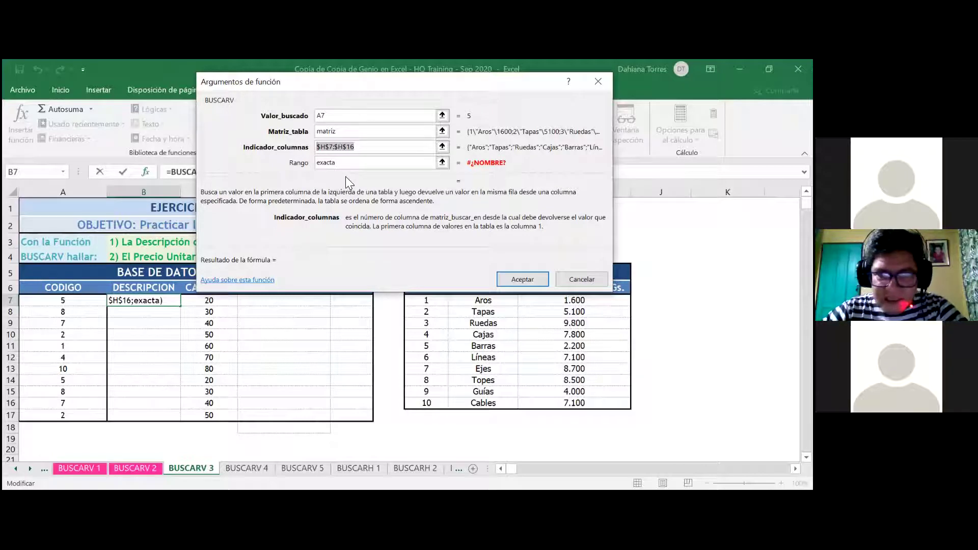
{"action": "key", "text": "BackSpace"}
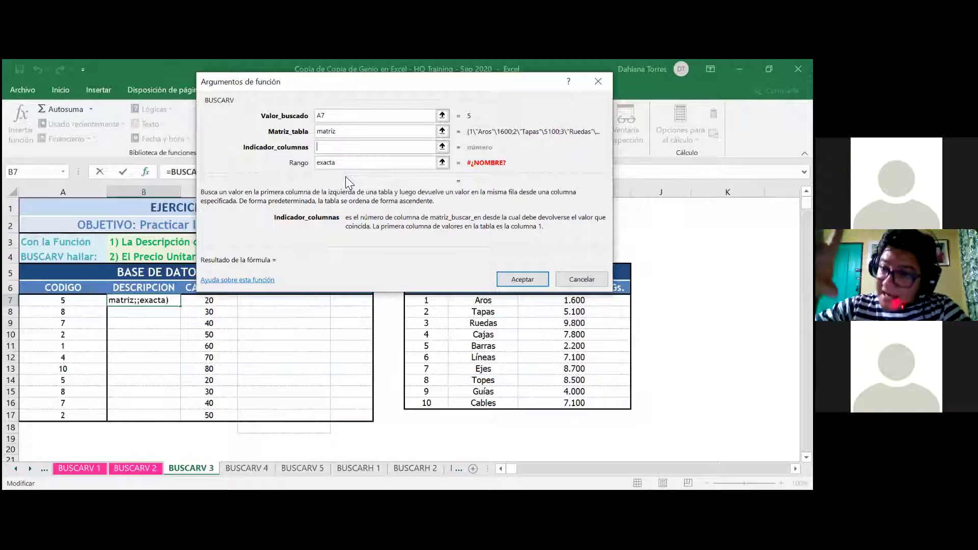
Set column index 2 and match type 0, making B7 =BUSCARV(A7;matriz;2;0) showing Barras.
{"action": "type", "text": "1"}
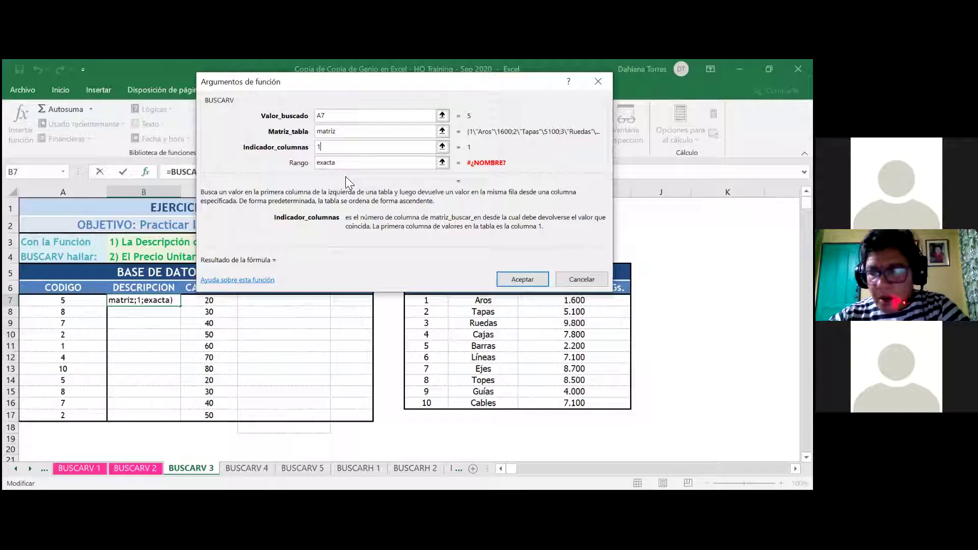
{"action": "key", "text": "BackSpace"}
{"action": "type", "text": "2"}
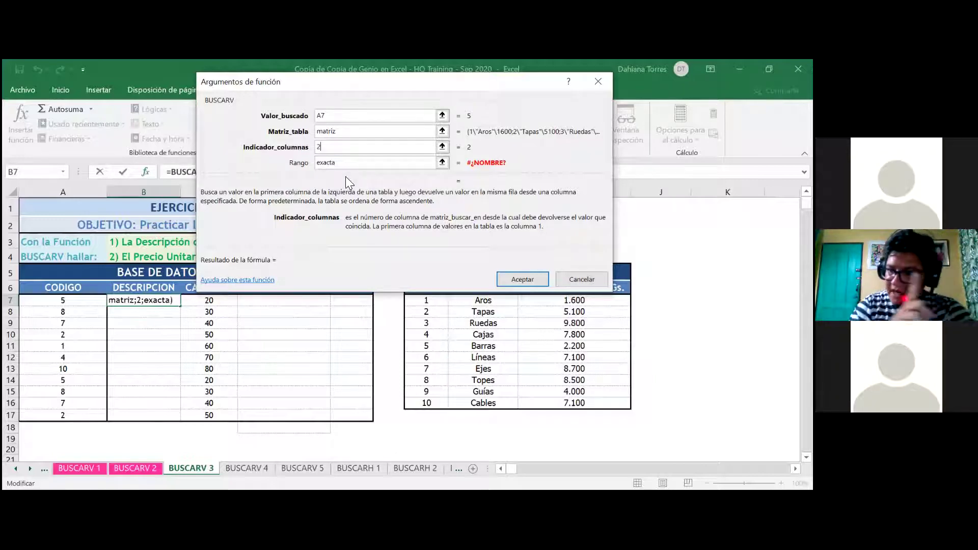
{"action": "left_click", "coordinate": [342, 162]}
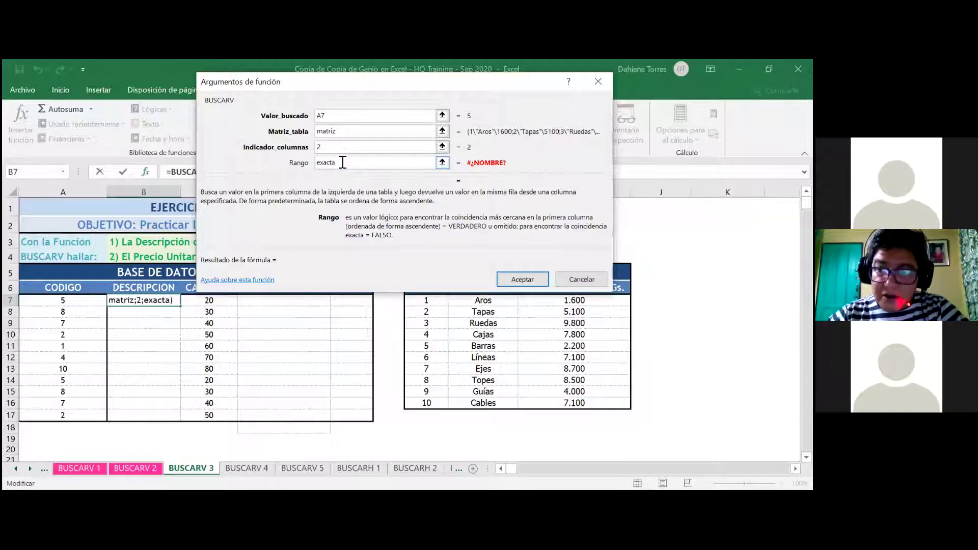
{"action": "left_click_drag", "start_coordinate": [342, 162], "coordinate": [312, 162]}
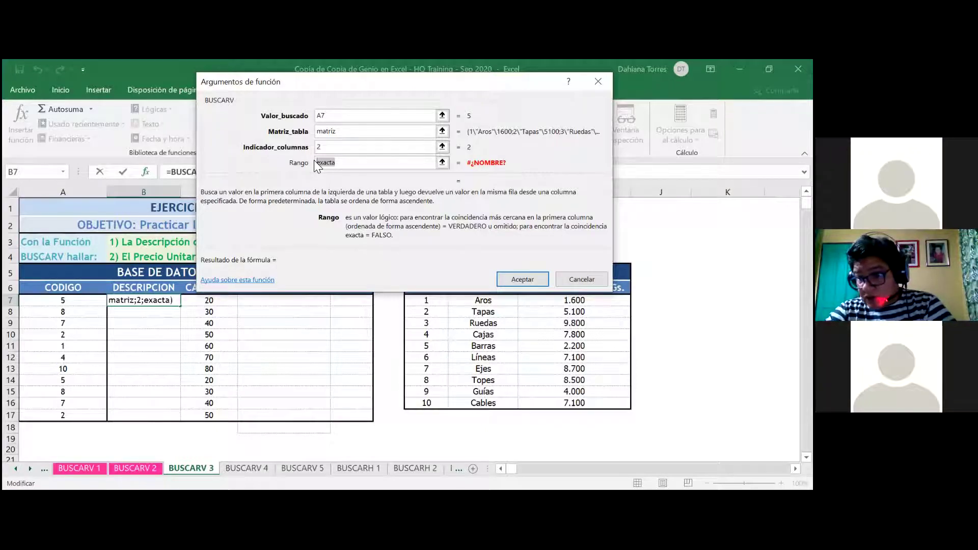
{"action": "type", "text": "0"}
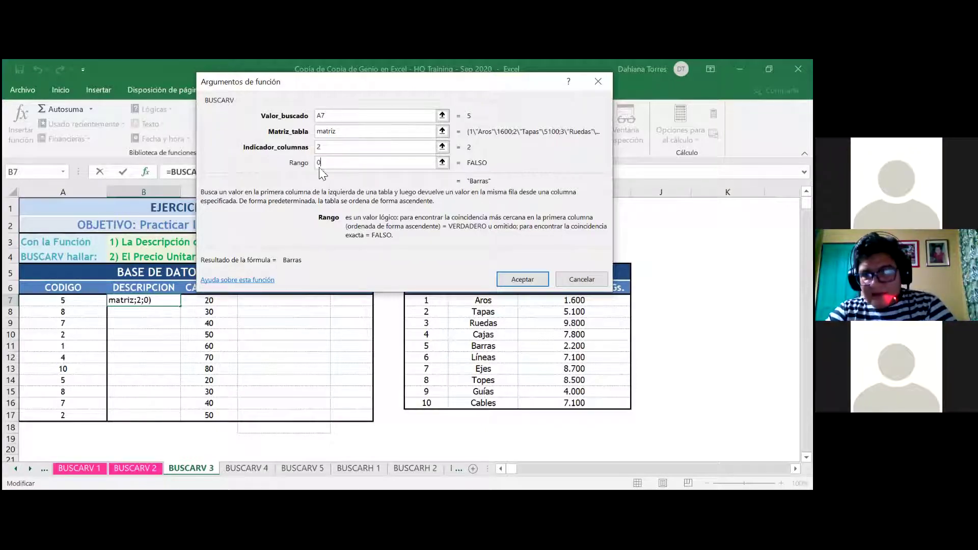
{"action": "left_click", "coordinate": [522, 282]}
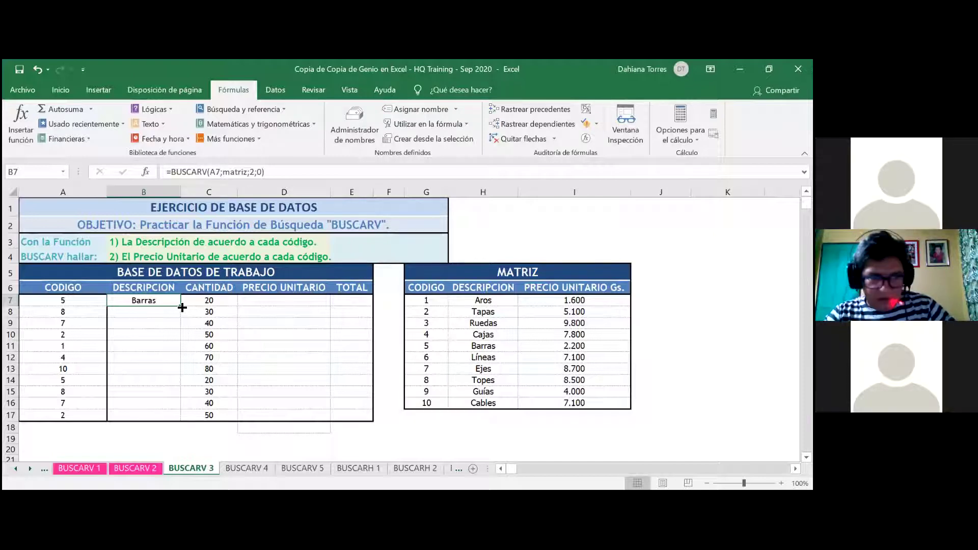
Fill the B7 description formula down to B17 without copying formatting.
{"action": "double_click", "coordinate": [182, 307]}
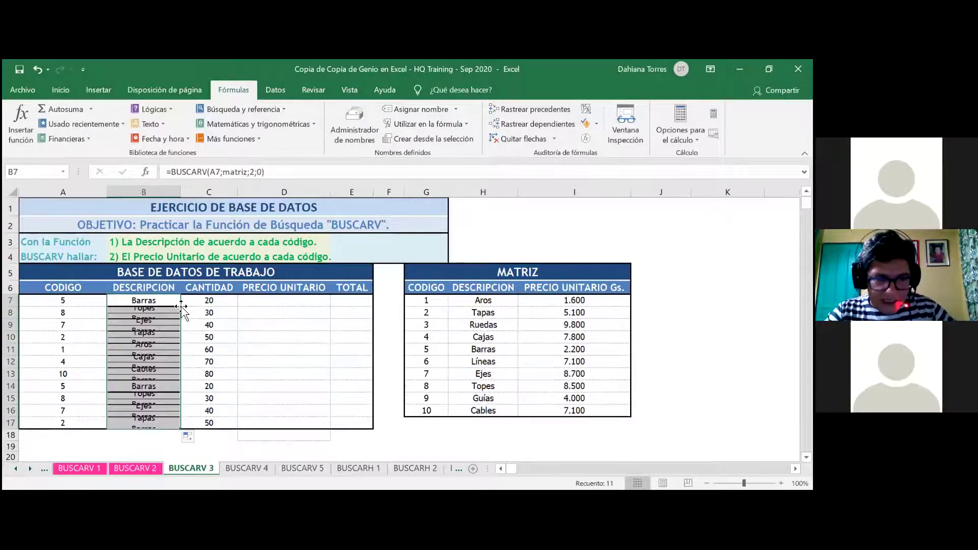
{"action": "left_click", "coordinate": [199, 438]}
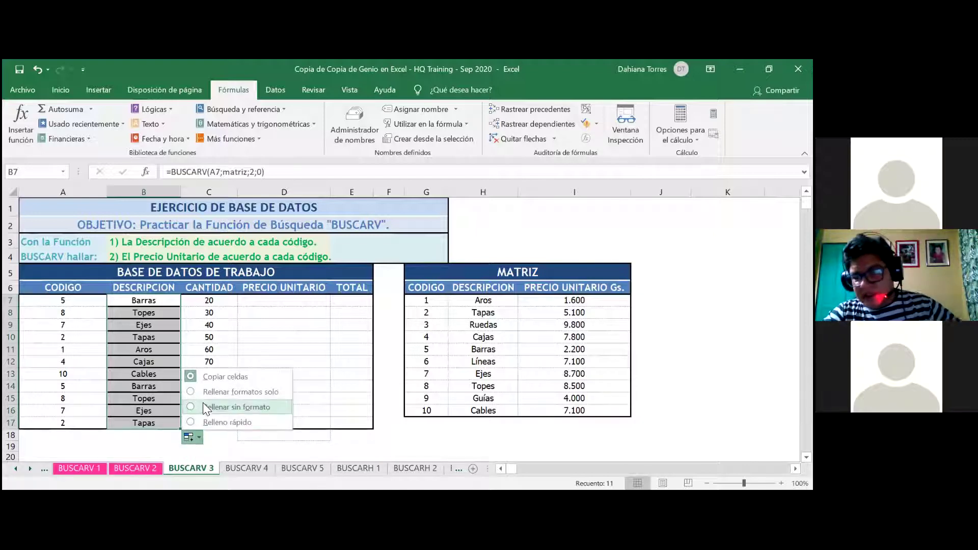
{"action": "left_click", "coordinate": [202, 405]}
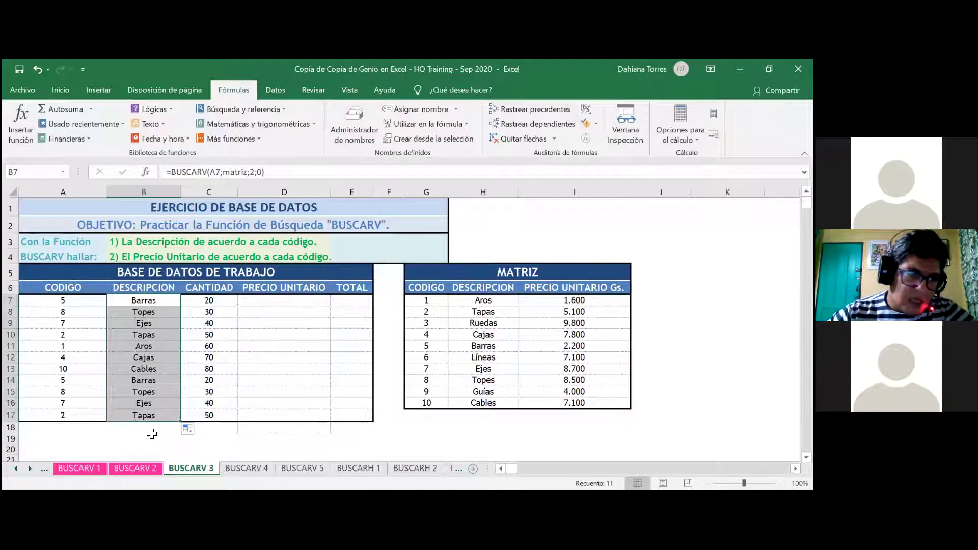
Check the copied descriptions against the Topes, Ejes and Cables entries in the MATRIZ table.
{"action": "left_click", "coordinate": [163, 368]}
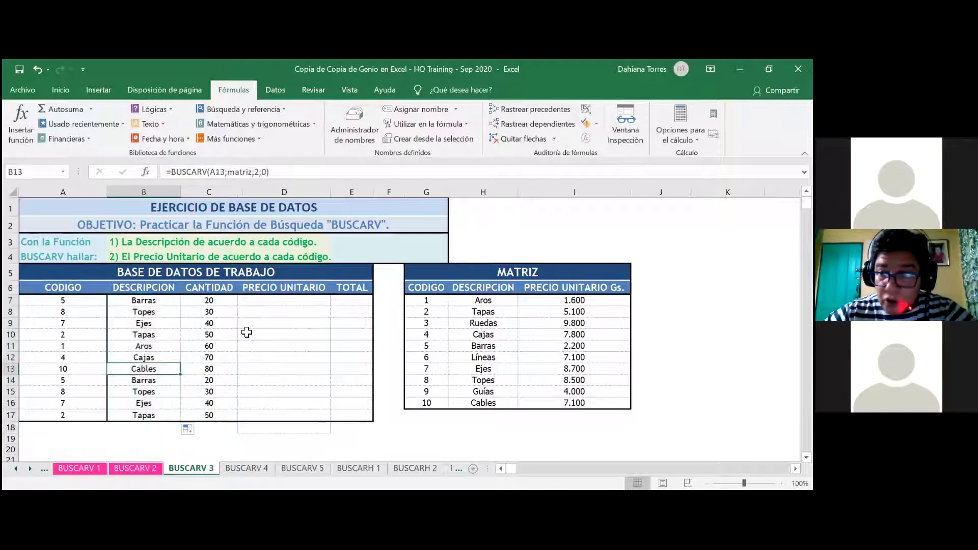
{"action": "left_click", "coordinate": [291, 312]}
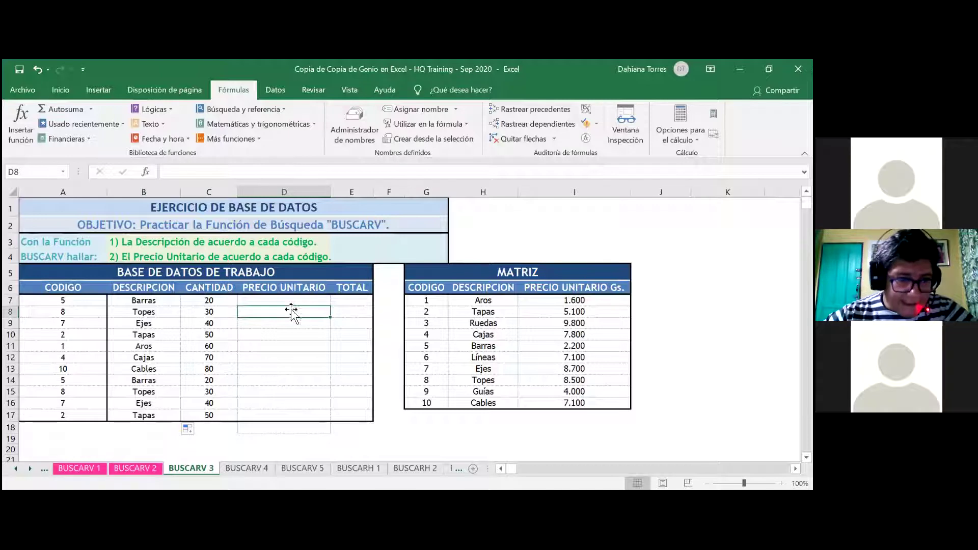
{"action": "left_click", "coordinate": [167, 310]}
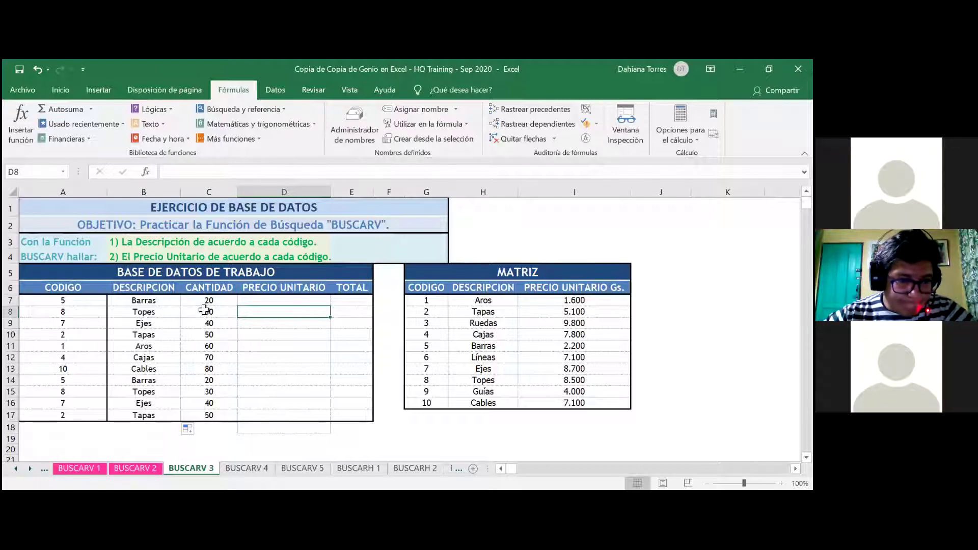
{"action": "left_click", "coordinate": [490, 380]}
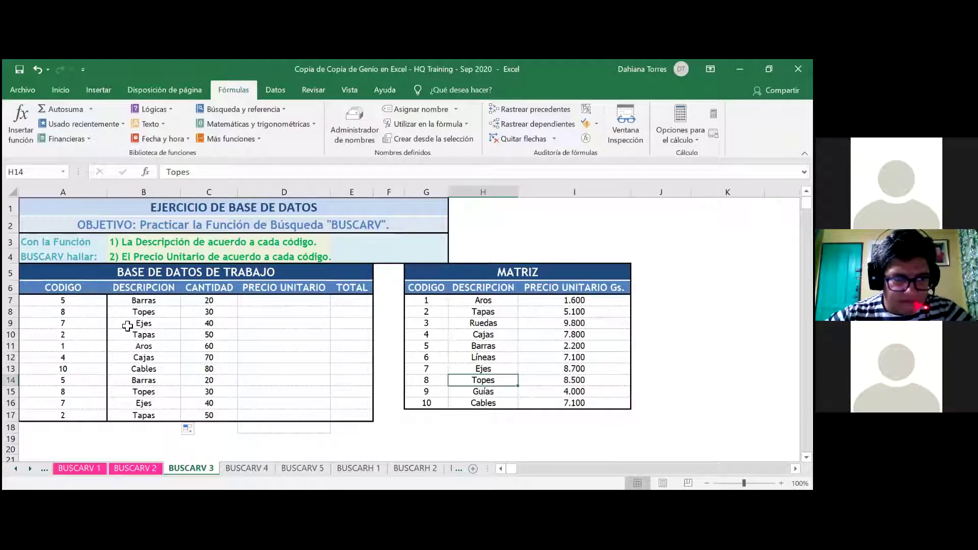
{"action": "left_click", "coordinate": [472, 368]}
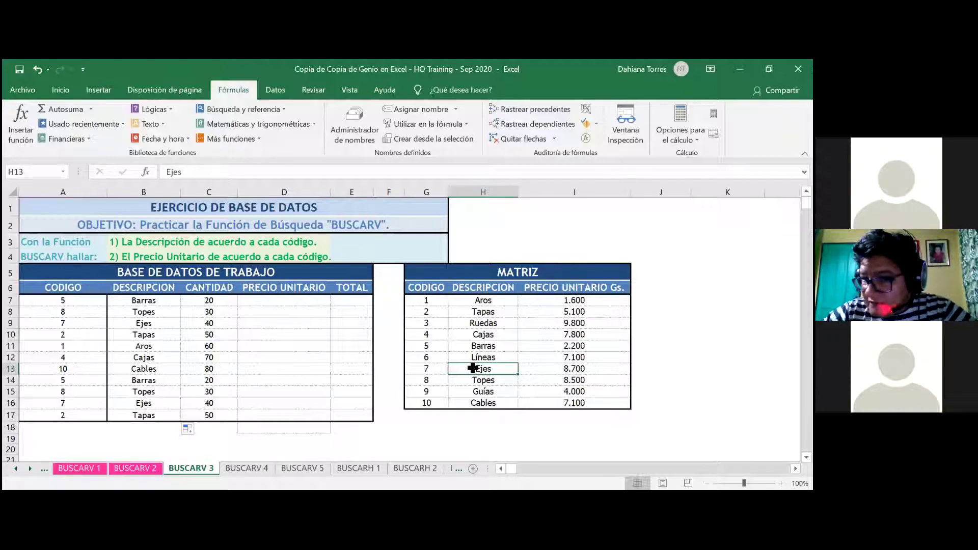
{"action": "left_click", "coordinate": [486, 403]}
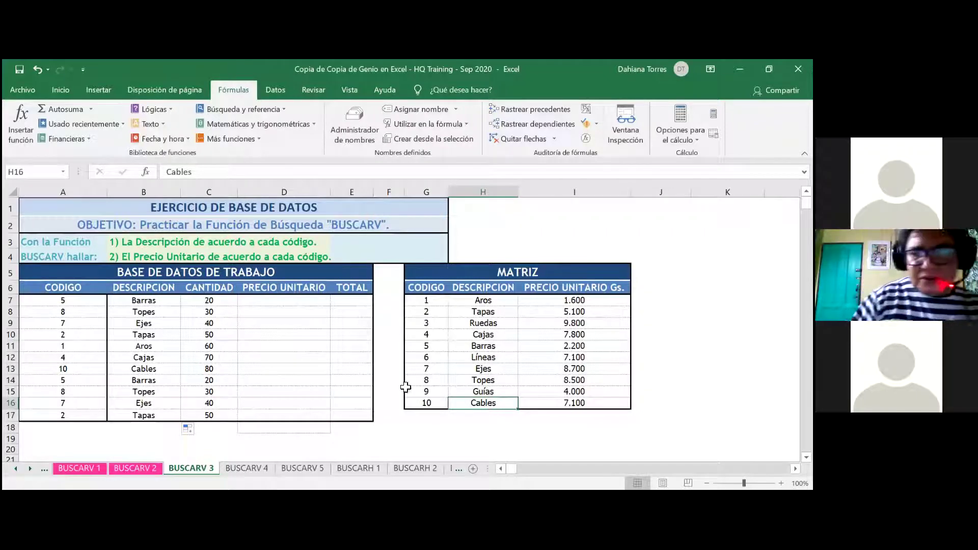
{"action": "left_click", "coordinate": [275, 299]}
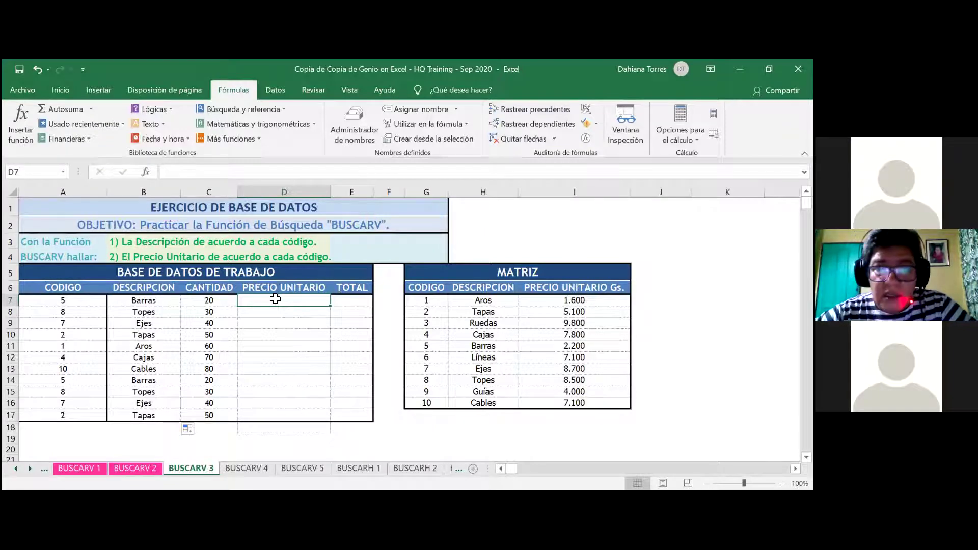
{"action": "left_click", "coordinate": [25, 120]}
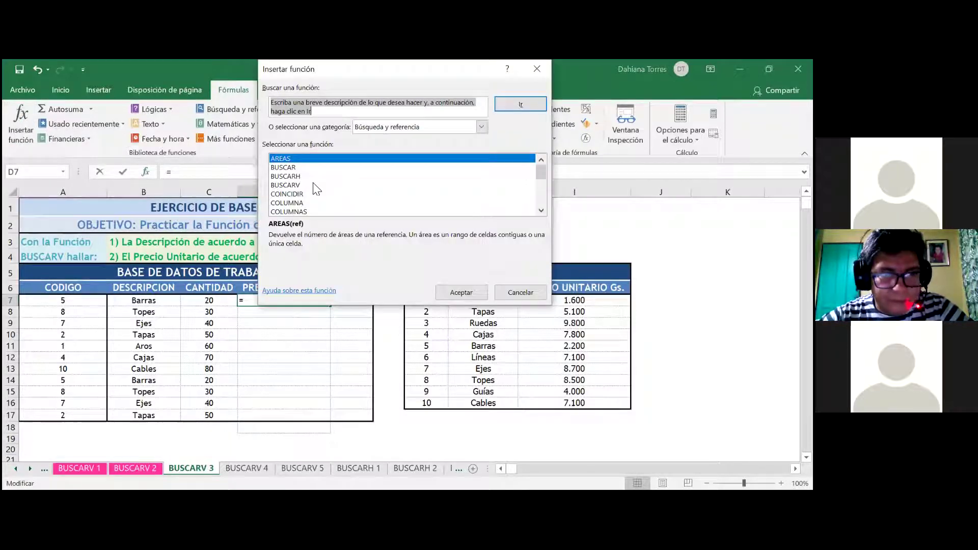
{"action": "left_click", "coordinate": [300, 185]}
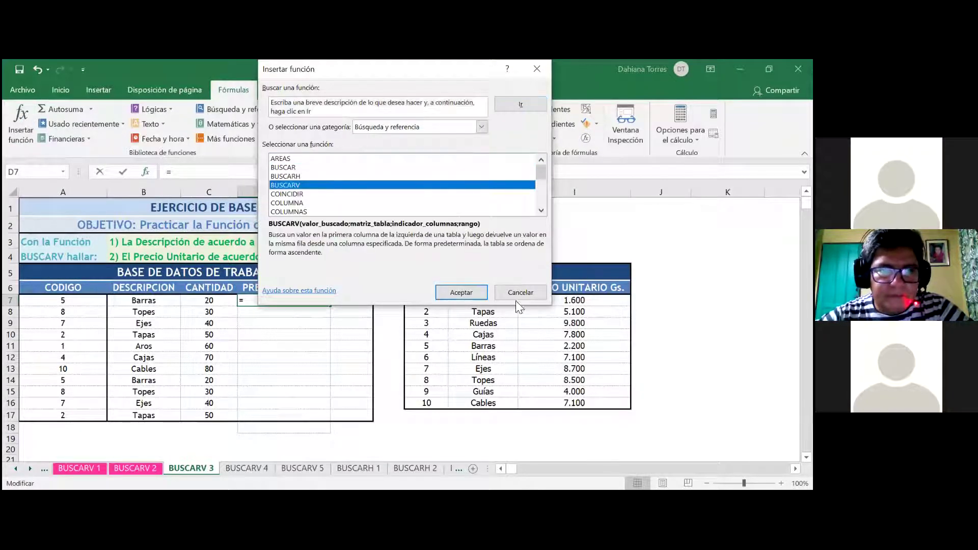
{"action": "left_click", "coordinate": [462, 293]}
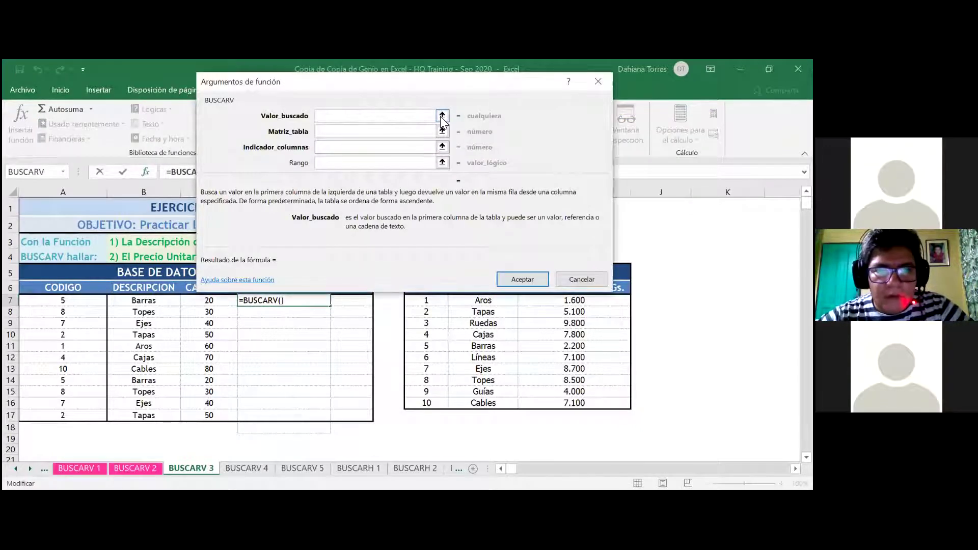
{"action": "left_click", "coordinate": [230, 301]}
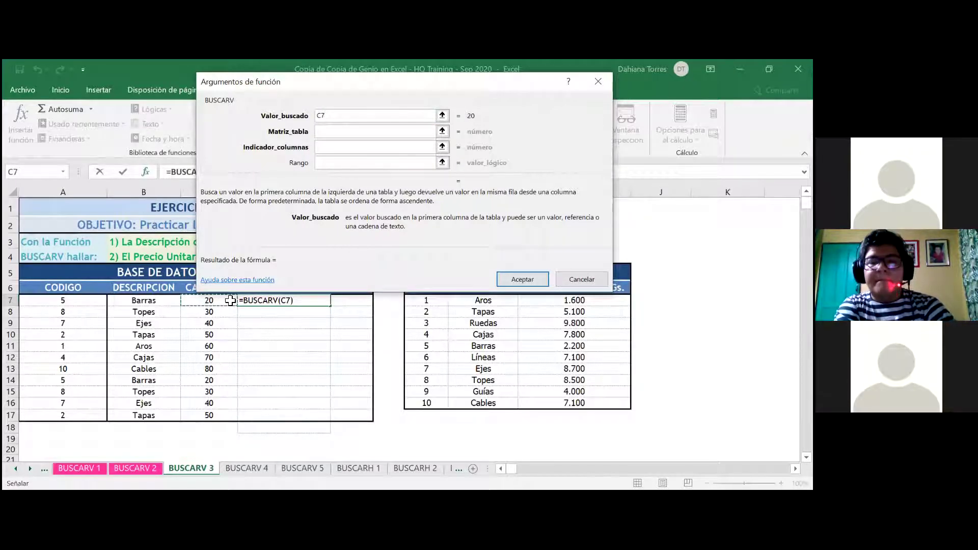
{"action": "key", "text": "BackSpace"}
{"action": "key", "text": "BackSpace"}
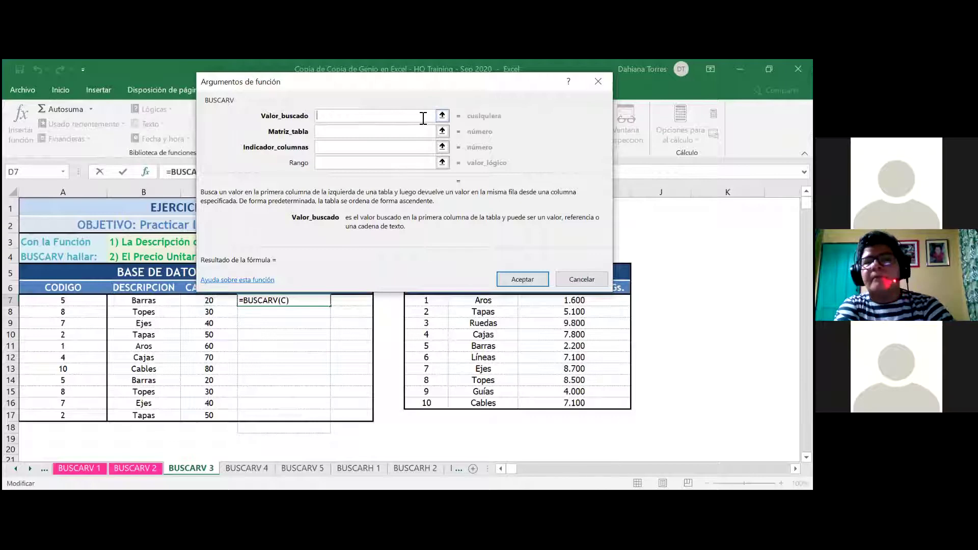
{"action": "left_click", "coordinate": [423, 304]}
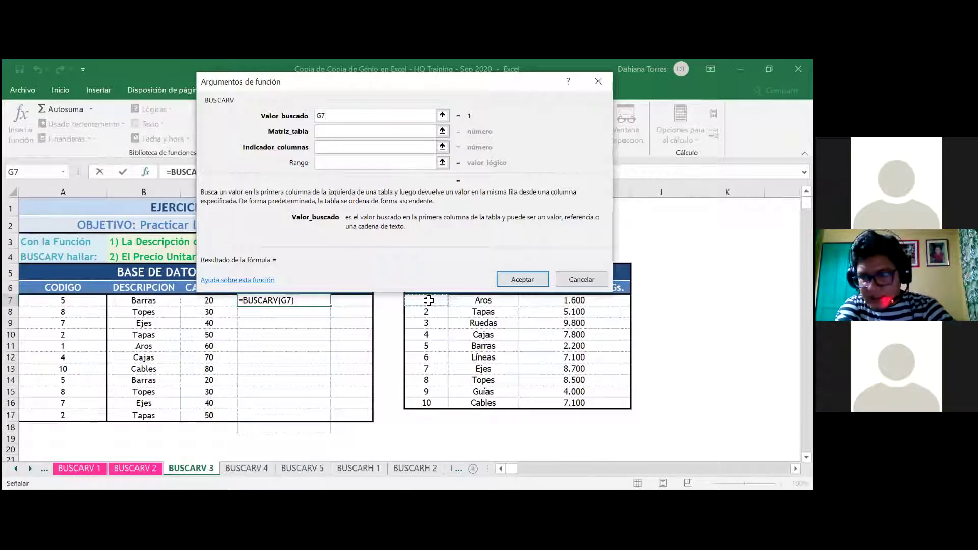
{"action": "left_click", "coordinate": [580, 279]}
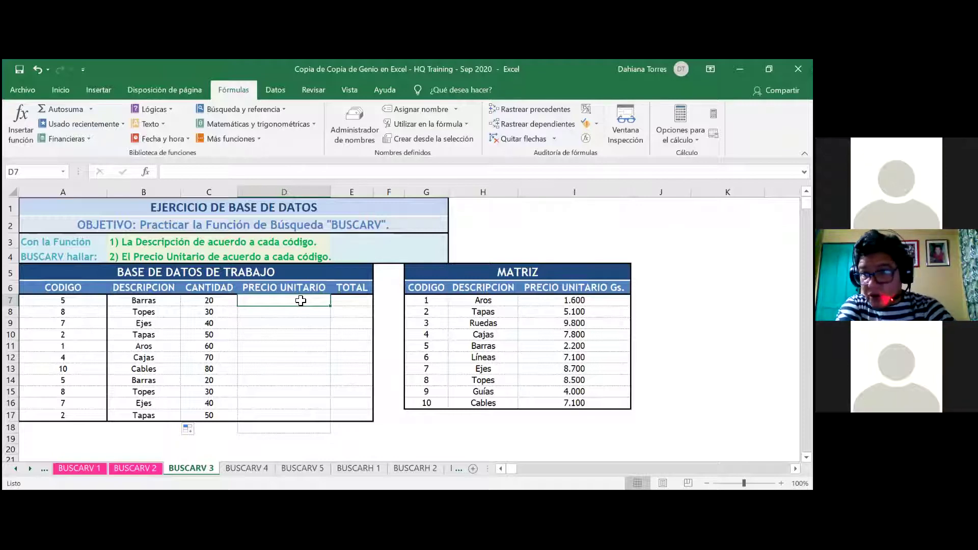
Select D7 and open the Insert Function picker for the unit-price lookup.
{"action": "left_click", "coordinate": [62, 311]}
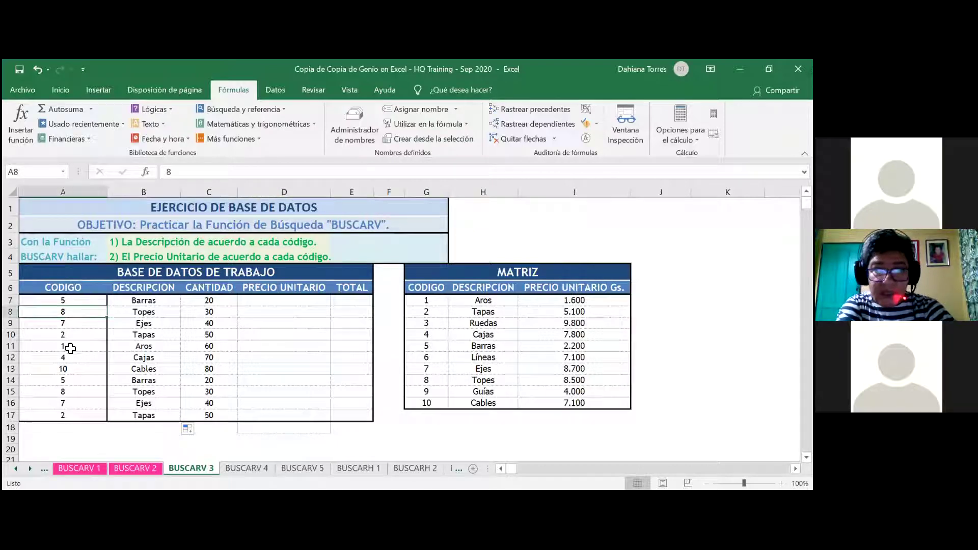
{"action": "left_click", "coordinate": [51, 300]}
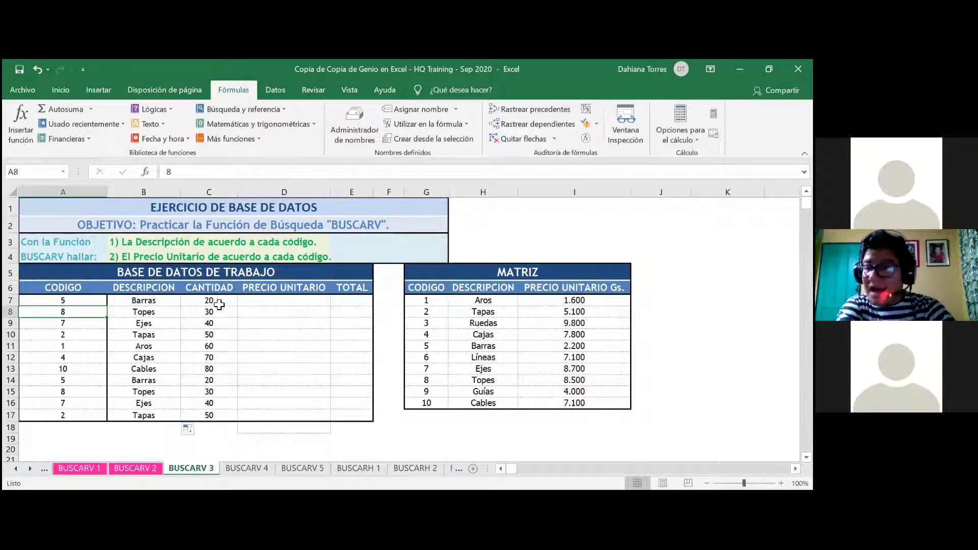
{"action": "left_click", "coordinate": [266, 300]}
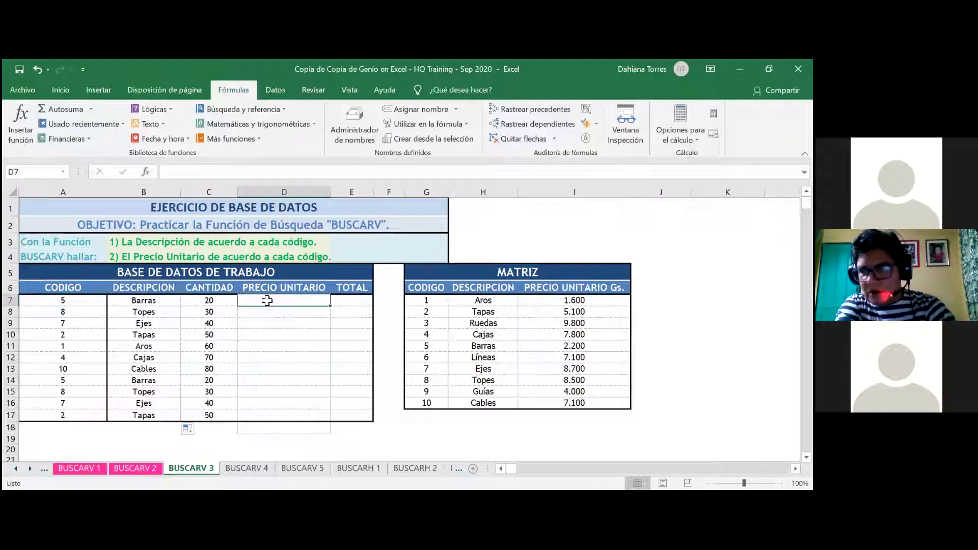
{"action": "left_click", "coordinate": [17, 106]}
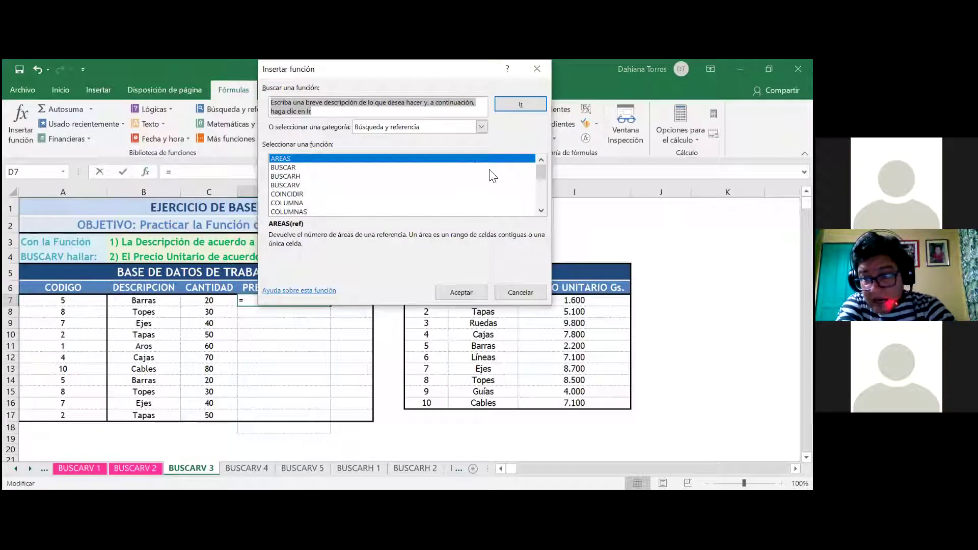
Start a BUSCARV in D7 using A7 as lookup value and the MATRIZ table as range.
{"action": "left_click", "coordinate": [489, 185]}
{"action": "double_click", "coordinate": [377, 185]}
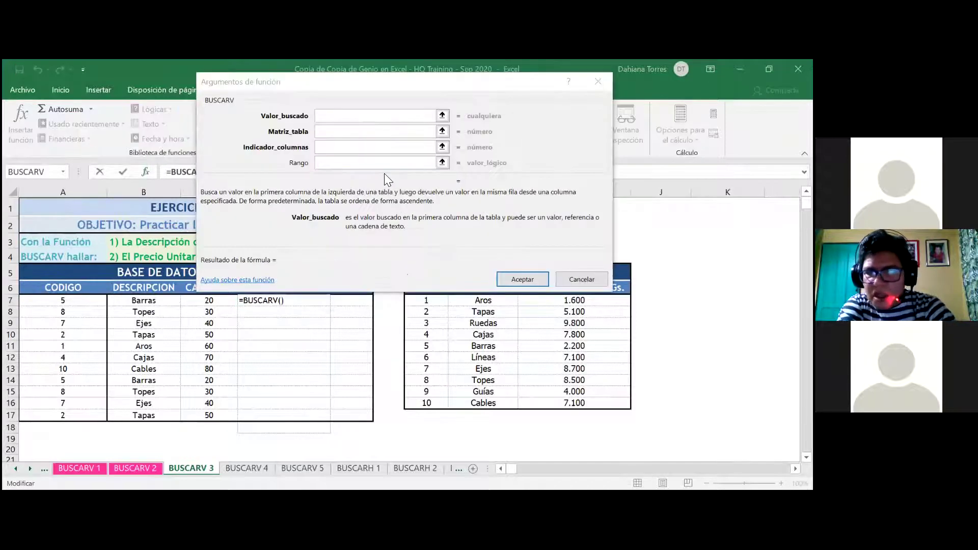
{"action": "left_click", "coordinate": [442, 116]}
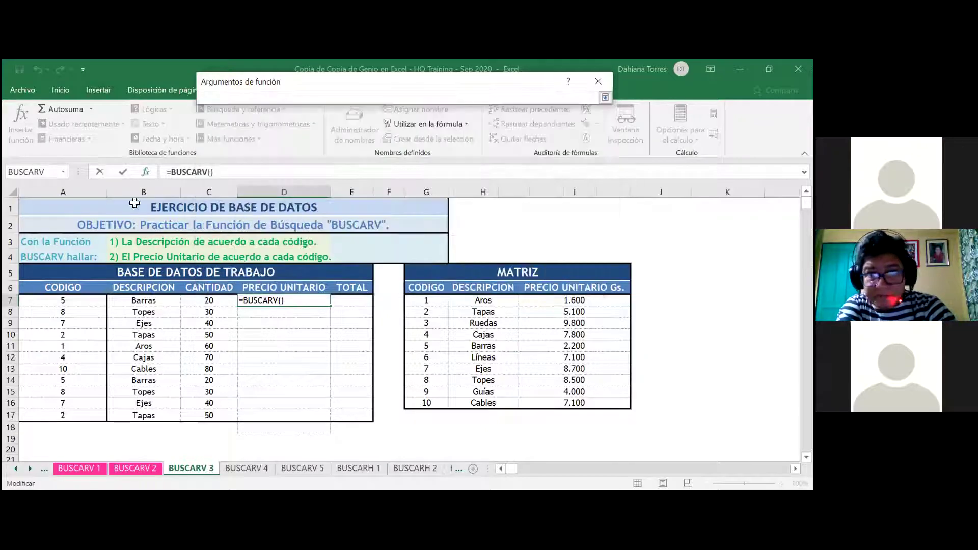
{"action": "left_click", "coordinate": [64, 303]}
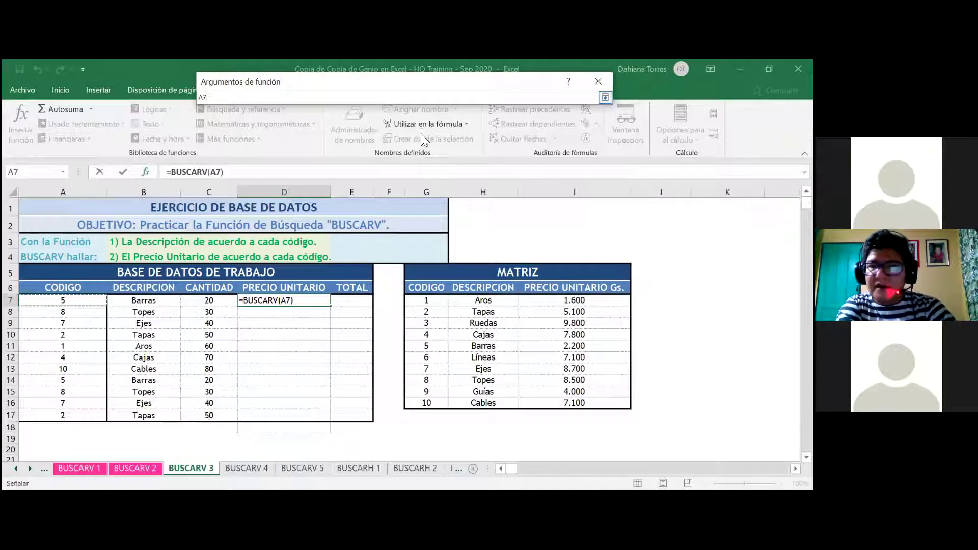
{"action": "left_click", "coordinate": [404, 132]}
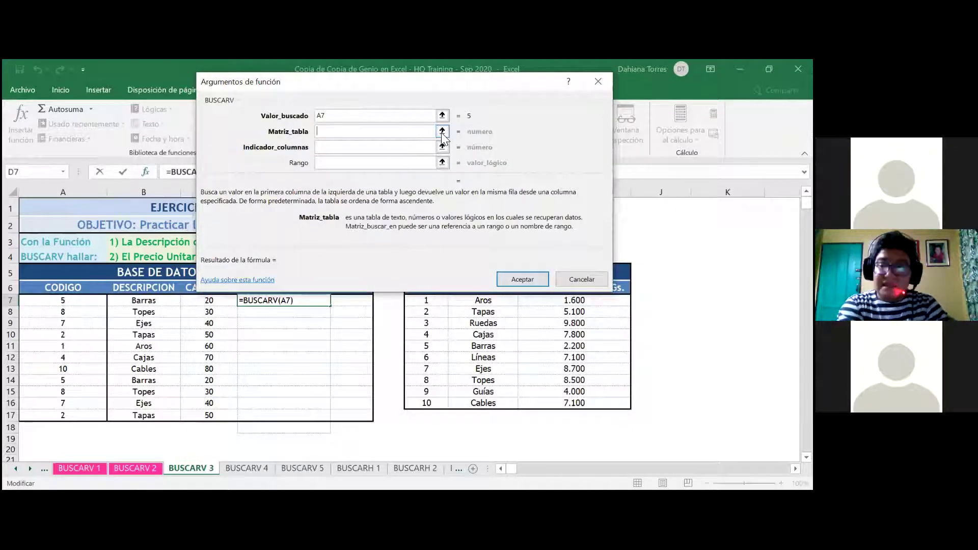
{"action": "left_click", "coordinate": [442, 132]}
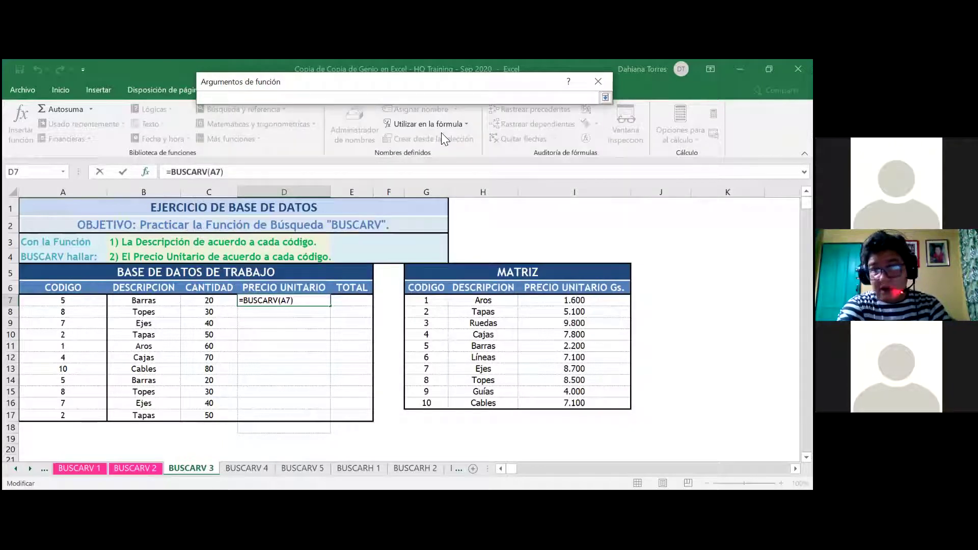
{"action": "left_click_drag", "start_coordinate": [425, 298], "coordinate": [586, 402]}
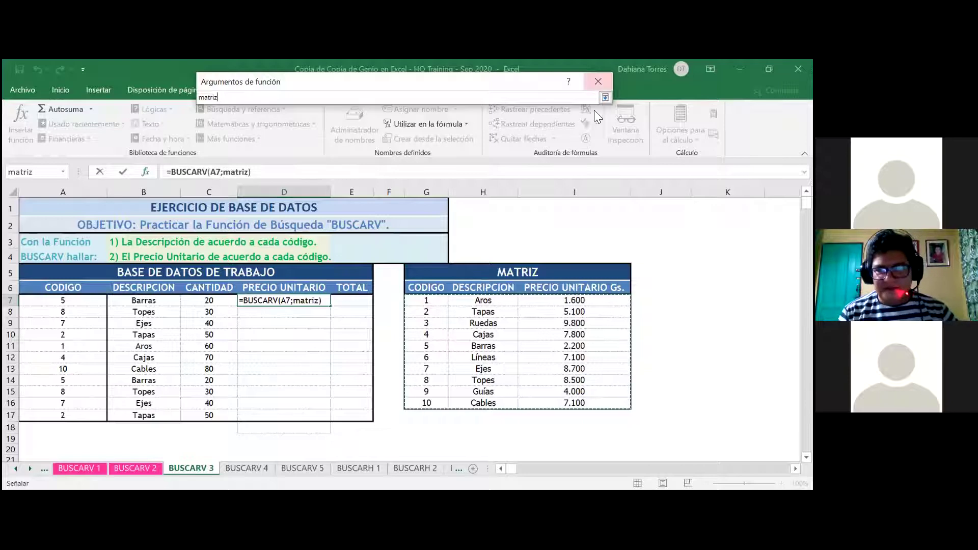
{"action": "left_click", "coordinate": [605, 97]}
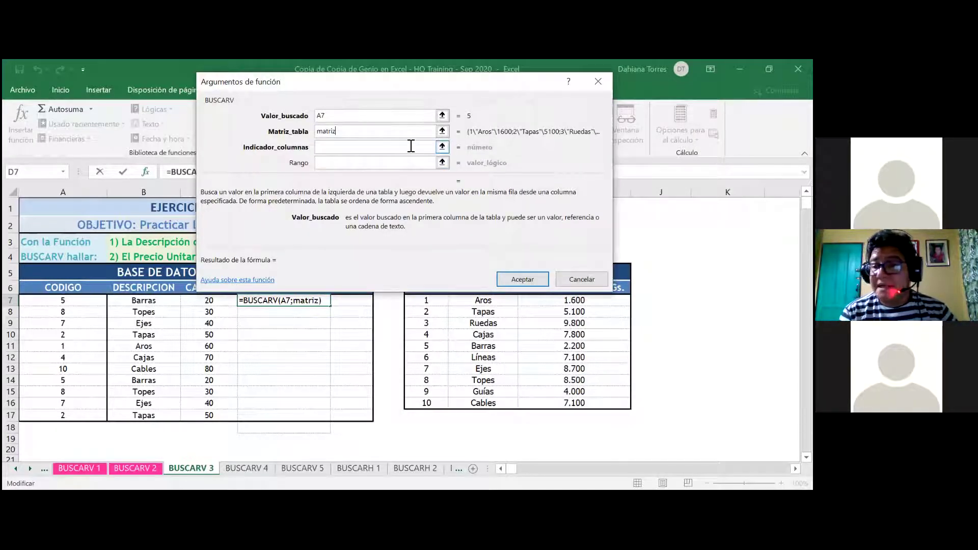
Set column 3 and exact match 0, so D7 holds =BUSCARV(A7;matriz;3;0) showing 2.200.
{"action": "left_click", "coordinate": [430, 148]}
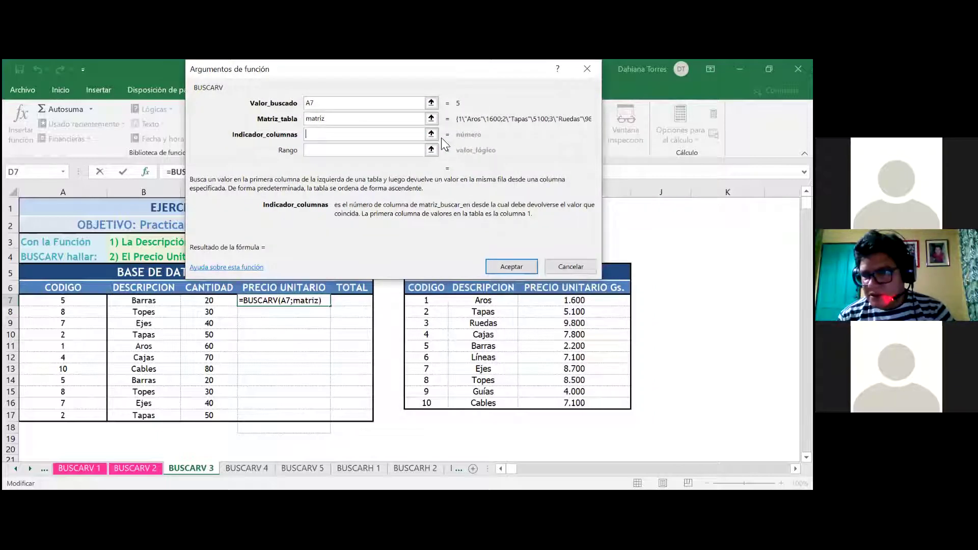
{"action": "type", "text": "3"}
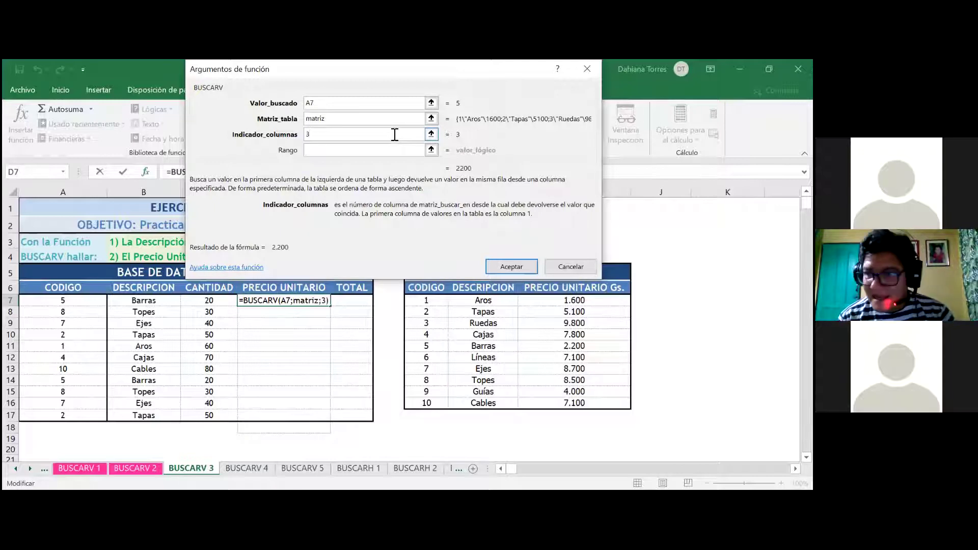
{"action": "left_click", "coordinate": [395, 151]}
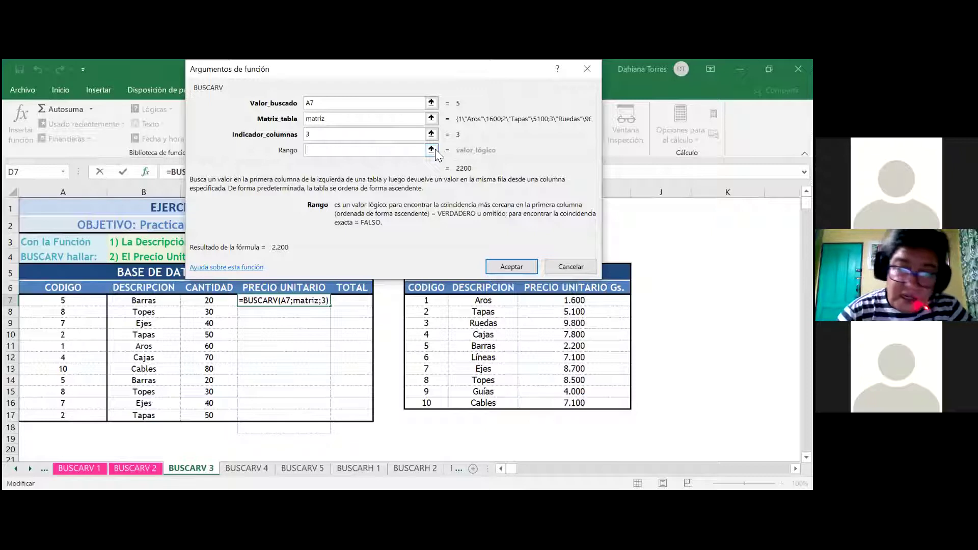
{"action": "type", "text": "0"}
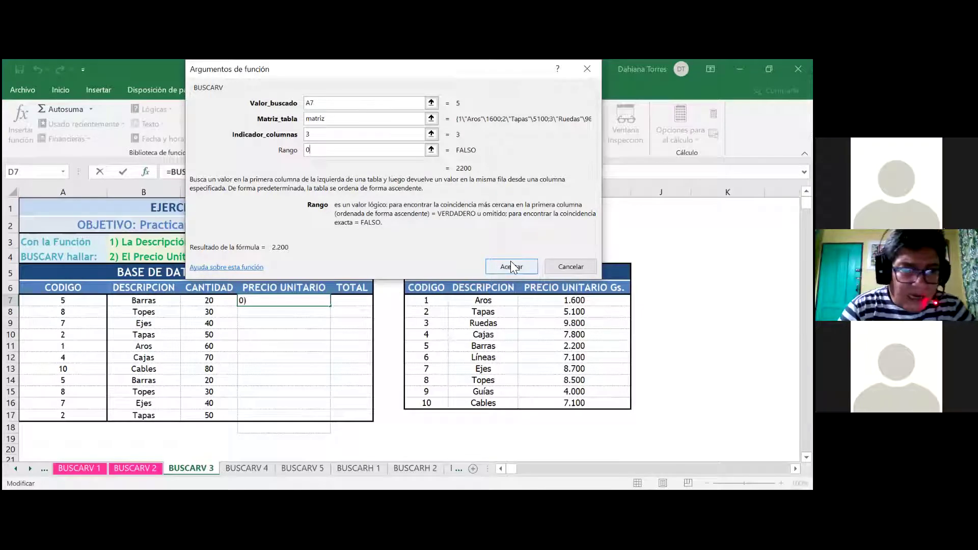
{"action": "left_click", "coordinate": [512, 265]}
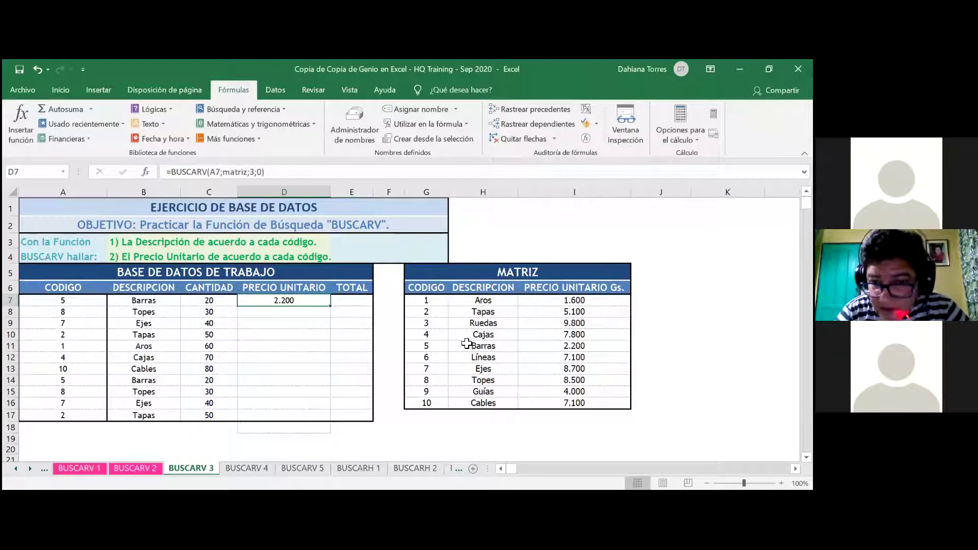
Fill D7's price lookup down to D17 without formatting and spot-check D11 against MATRIZ.
{"action": "double_click", "coordinate": [331, 306]}
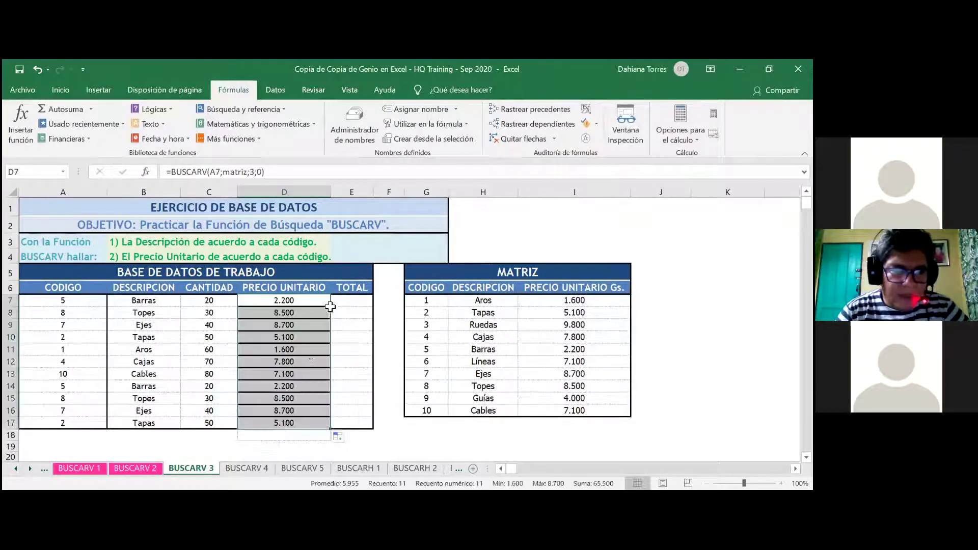
{"action": "left_click", "coordinate": [348, 440]}
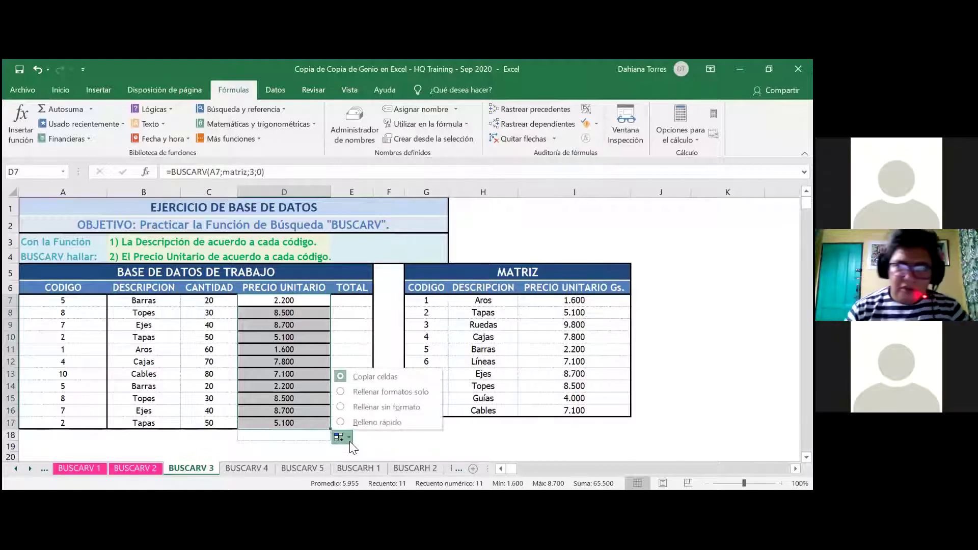
{"action": "left_click", "coordinate": [352, 410]}
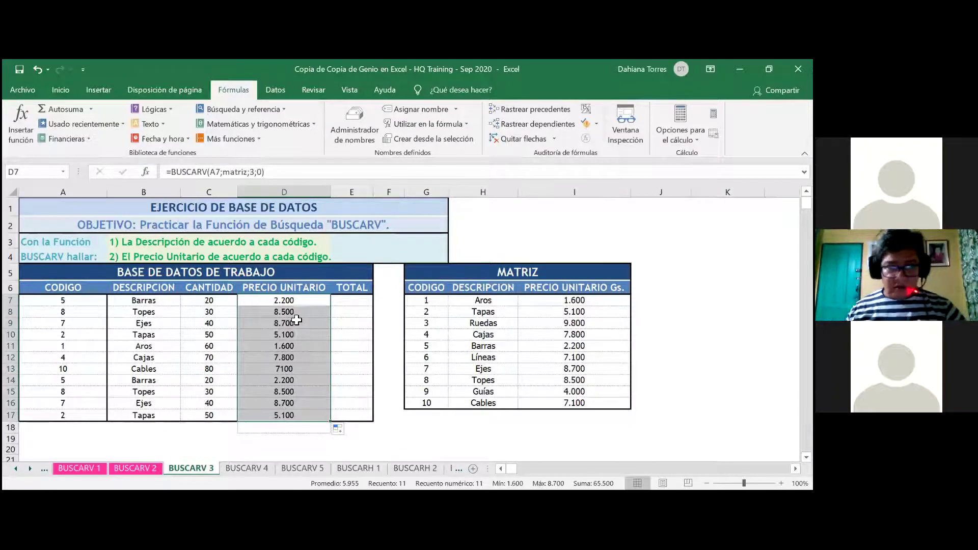
{"action": "left_click", "coordinate": [260, 347]}
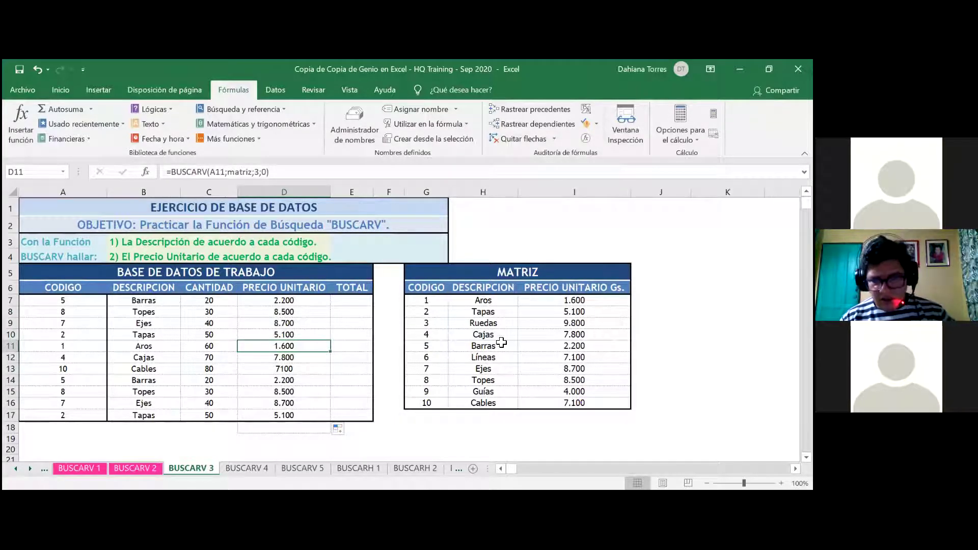
{"action": "left_click", "coordinate": [570, 300]}
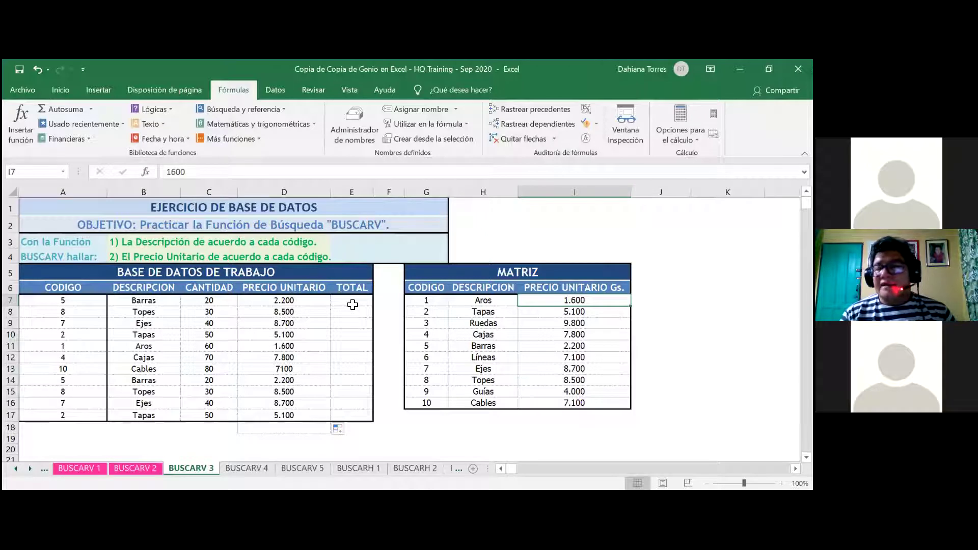
{"action": "left_click", "coordinate": [352, 304]}
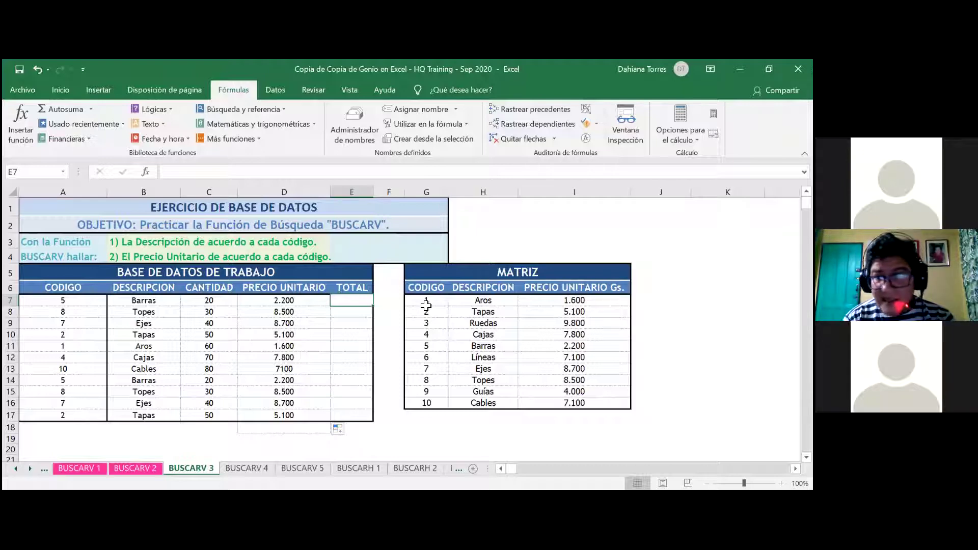
Select the MATRIZ descriptions and prices (H7:I16) and name the range PRECIO.
{"action": "left_click", "coordinate": [492, 302]}
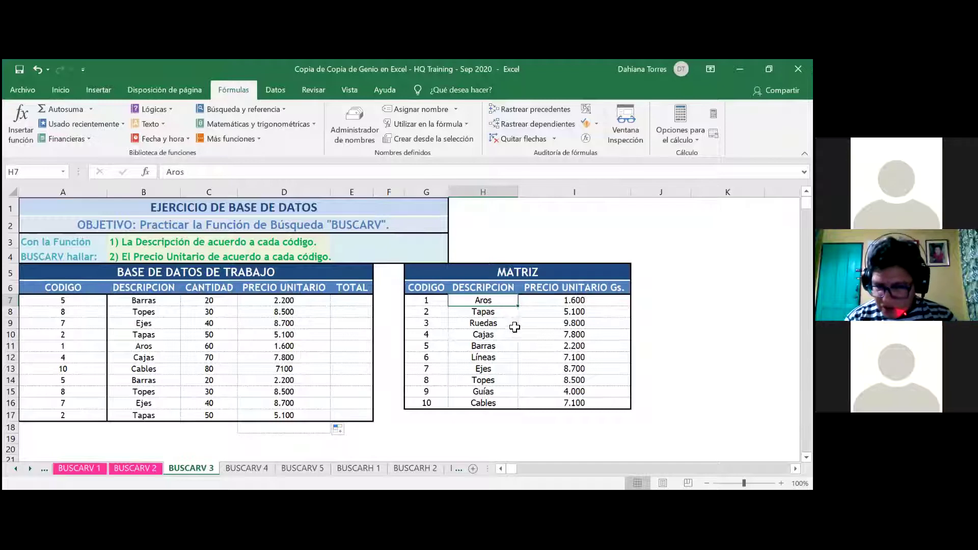
{"action": "left_click_drag", "start_coordinate": [514, 327], "coordinate": [541, 406]}
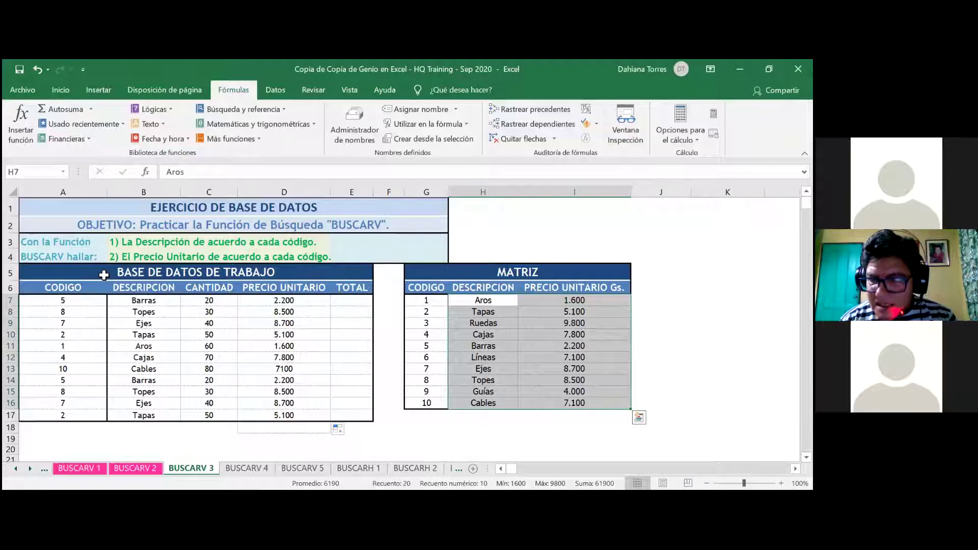
{"action": "left_click", "coordinate": [44, 174]}
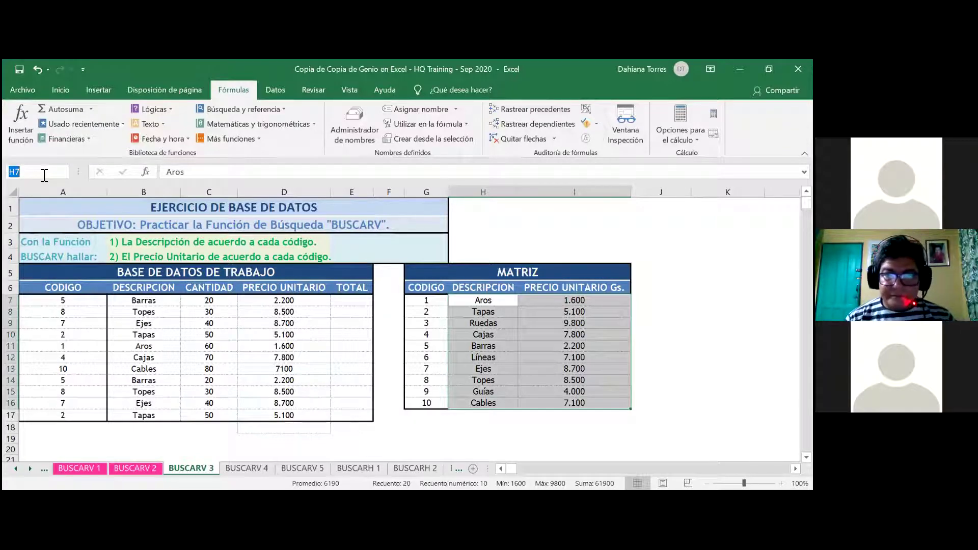
{"action": "type", "text": "PRECIO"}
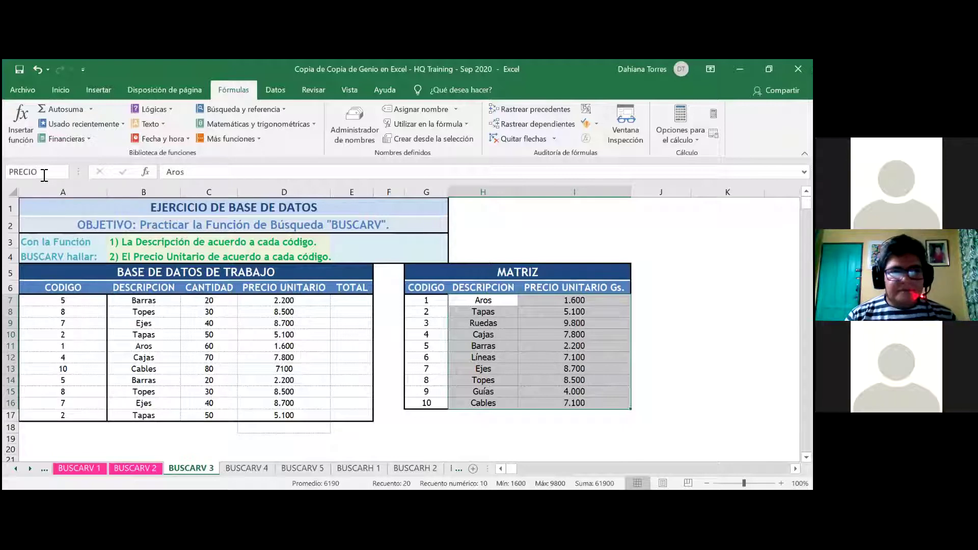
{"action": "key", "text": "Return"}
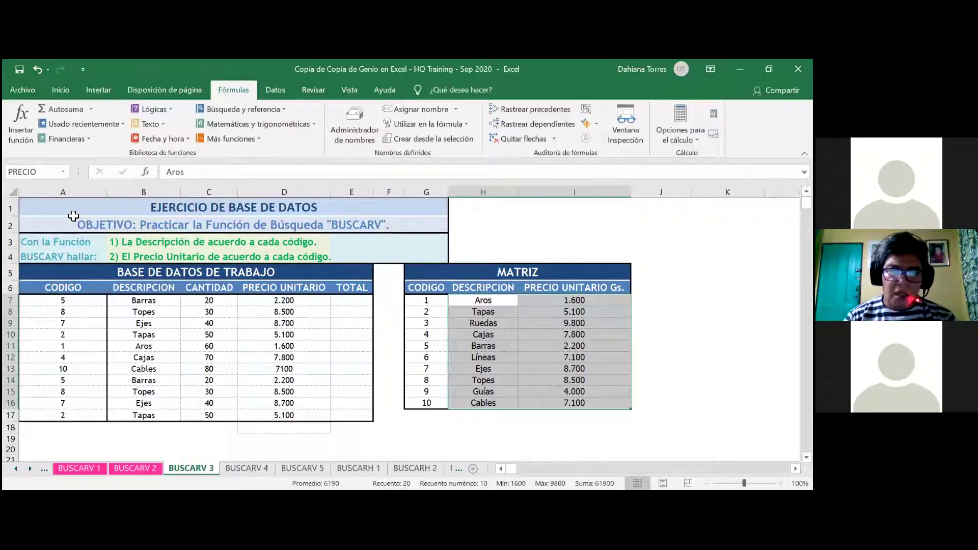
Reopen the BUSCARV argument editor for D7's formula showing A7, matriz, 3 and 0.
{"action": "left_click", "coordinate": [21, 123]}
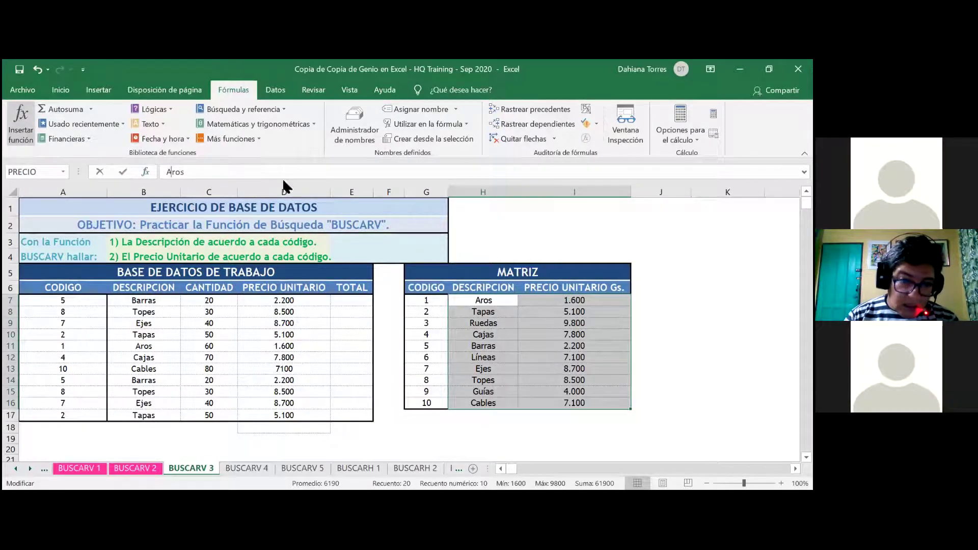
{"action": "left_click", "coordinate": [281, 186]}
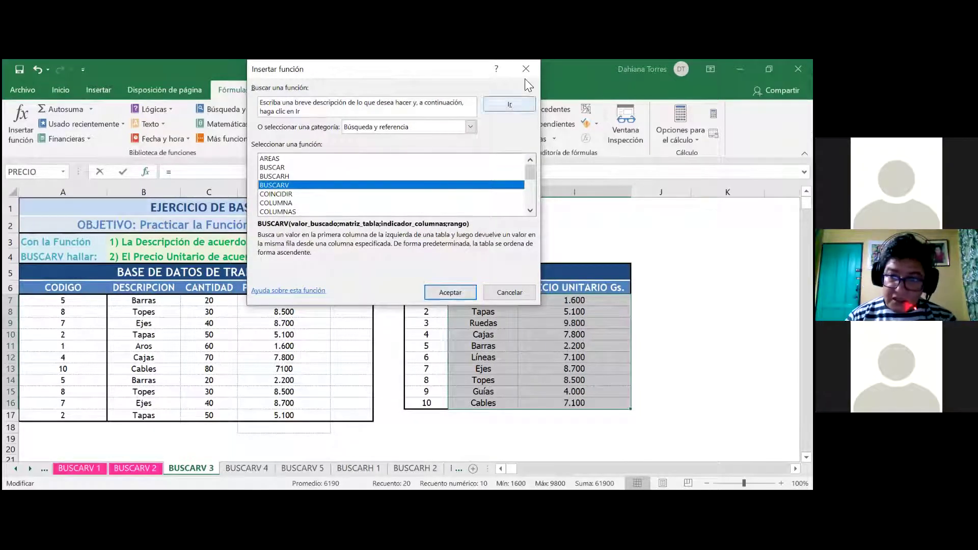
{"action": "left_click", "coordinate": [504, 293]}
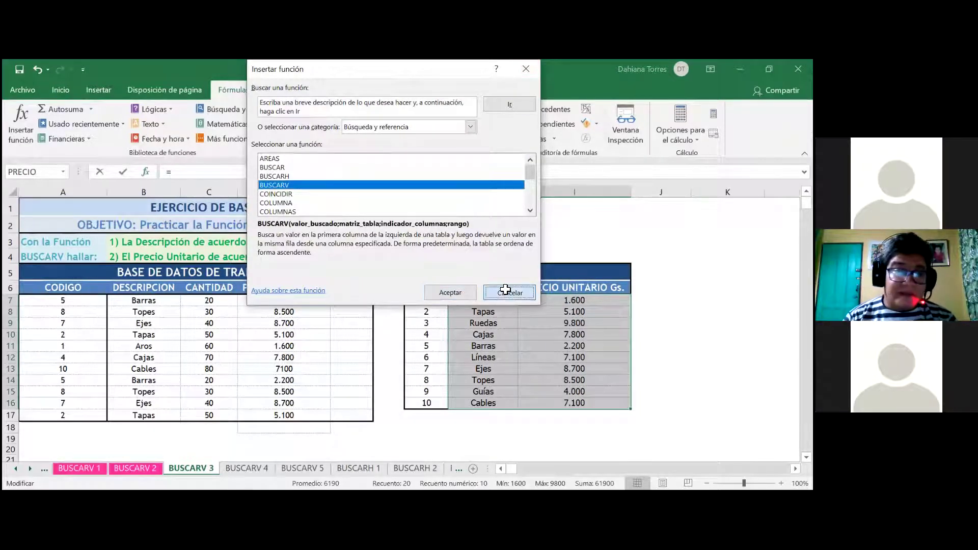
{"action": "left_click", "coordinate": [299, 301]}
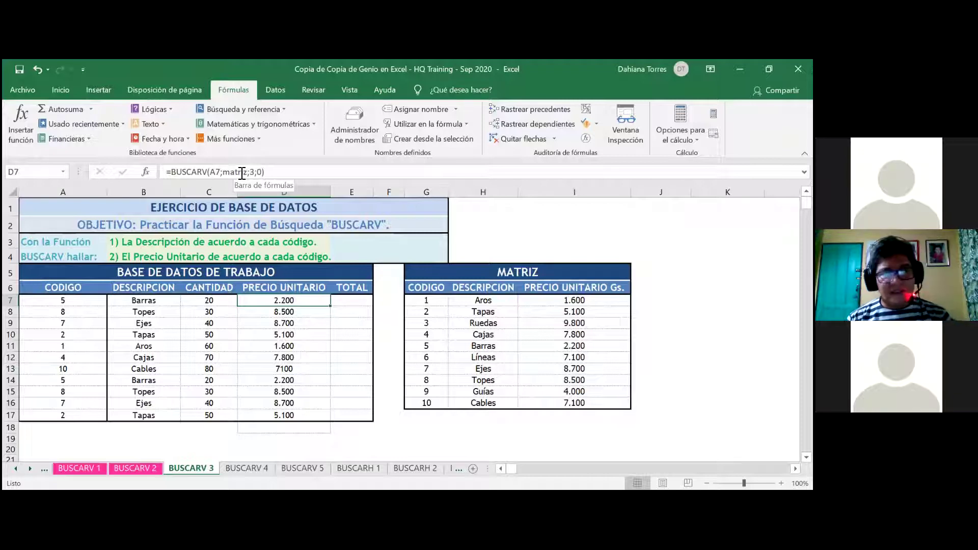
{"action": "key", "text": "F2"}
{"action": "double_click", "coordinate": [242, 173]}
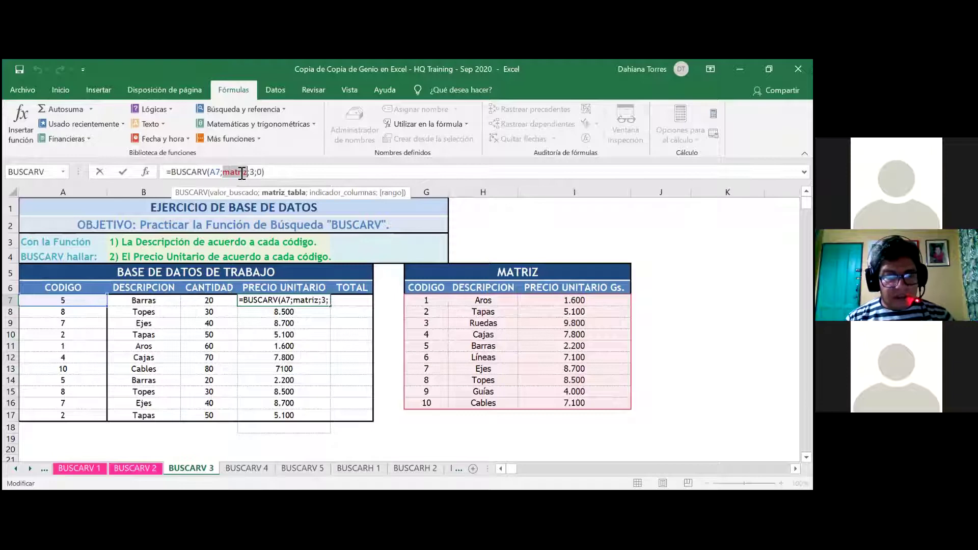
{"action": "left_click", "coordinate": [18, 116]}
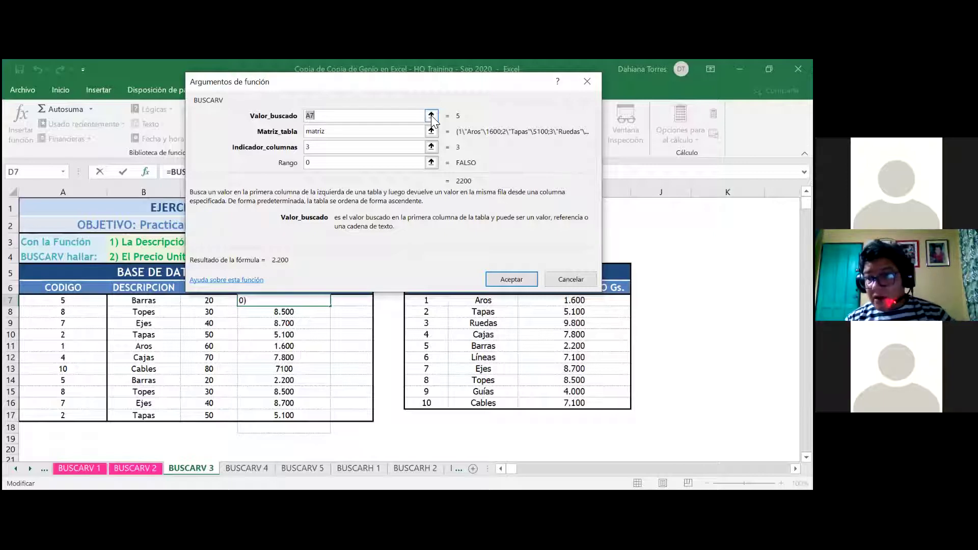
Change D7's lookup value to B7 and its table range from matriz to PRECIO.
{"action": "key", "text": "BackSpace"}
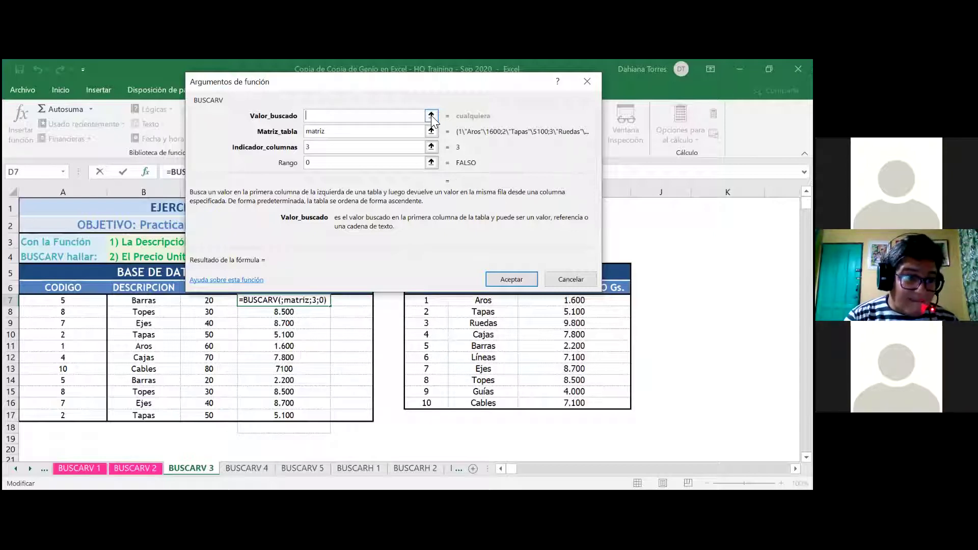
{"action": "left_click", "coordinate": [162, 299]}
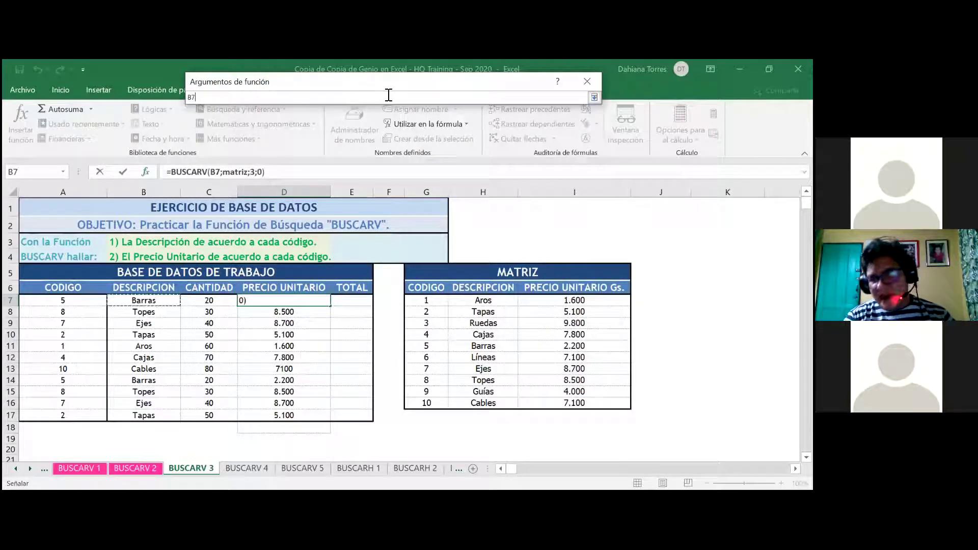
{"action": "left_click", "coordinate": [593, 97]}
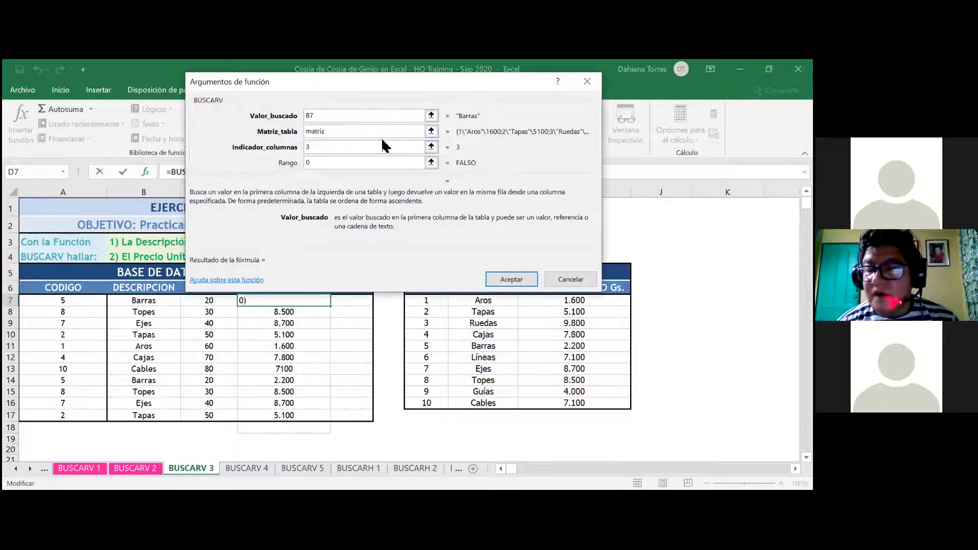
{"action": "left_click", "coordinate": [383, 131]}
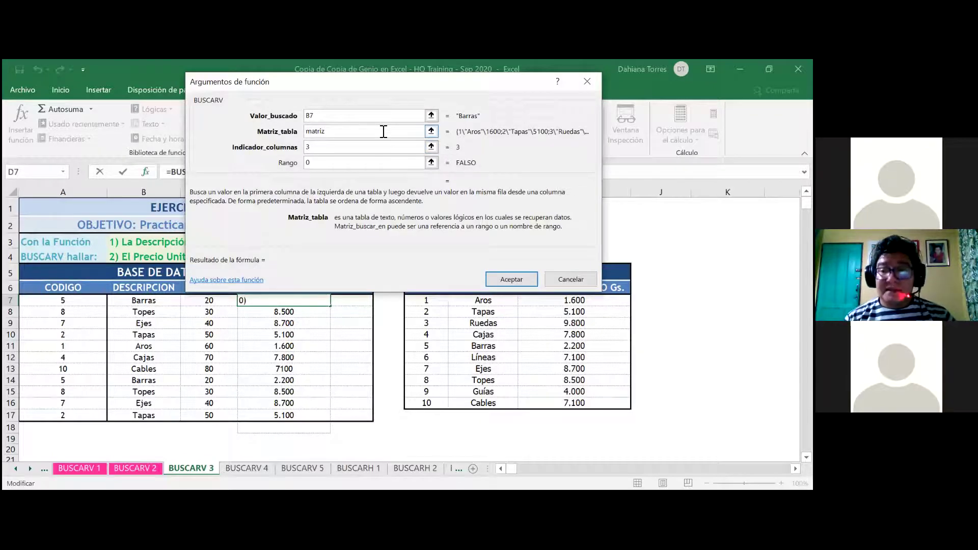
{"action": "double_click", "coordinate": [383, 131]}
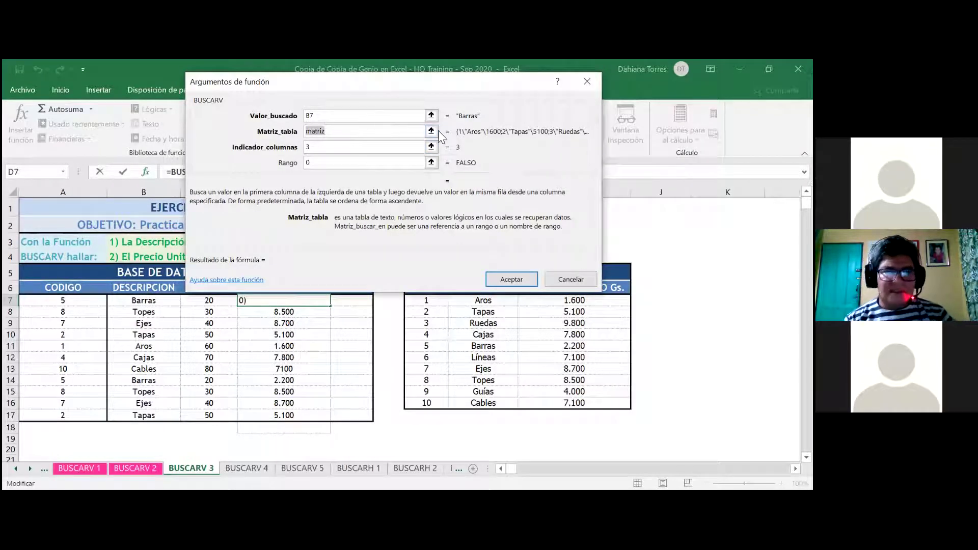
{"action": "key", "text": "BackSpace"}
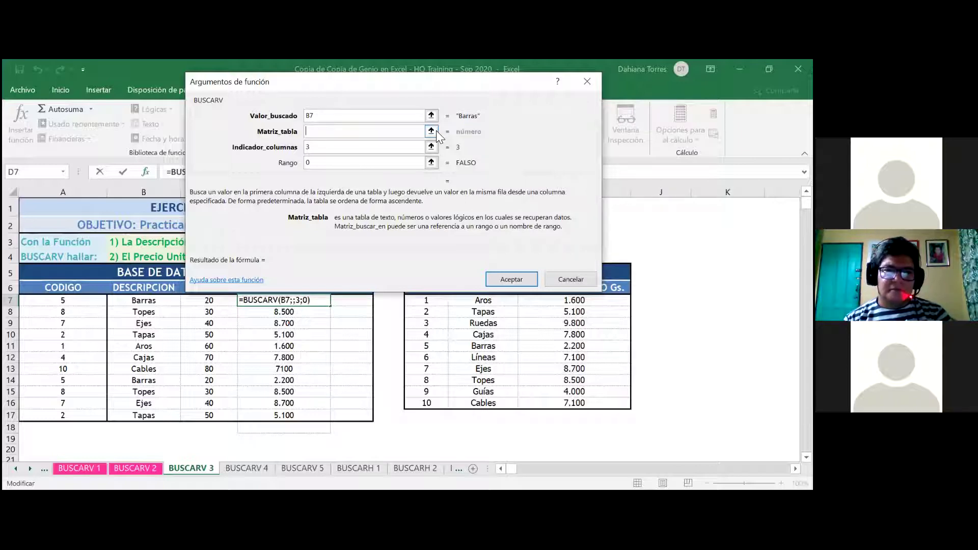
{"action": "type", "text": "PRECIO"}
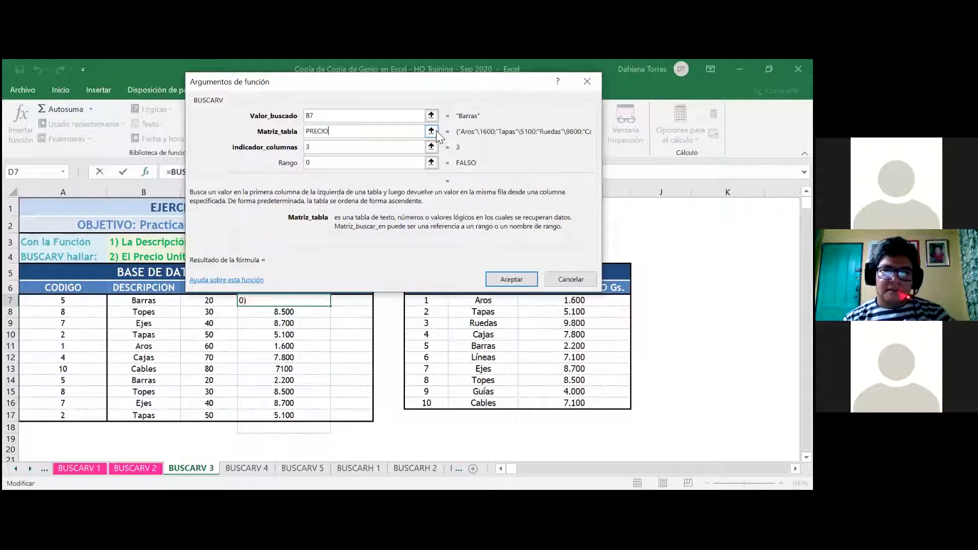
Set column 2 and approximate match 1, confirming =BUSCARV(B7;PRECIO;2;1) in D7.
{"action": "left_click", "coordinate": [375, 150]}
{"action": "left_click", "coordinate": [376, 151]}
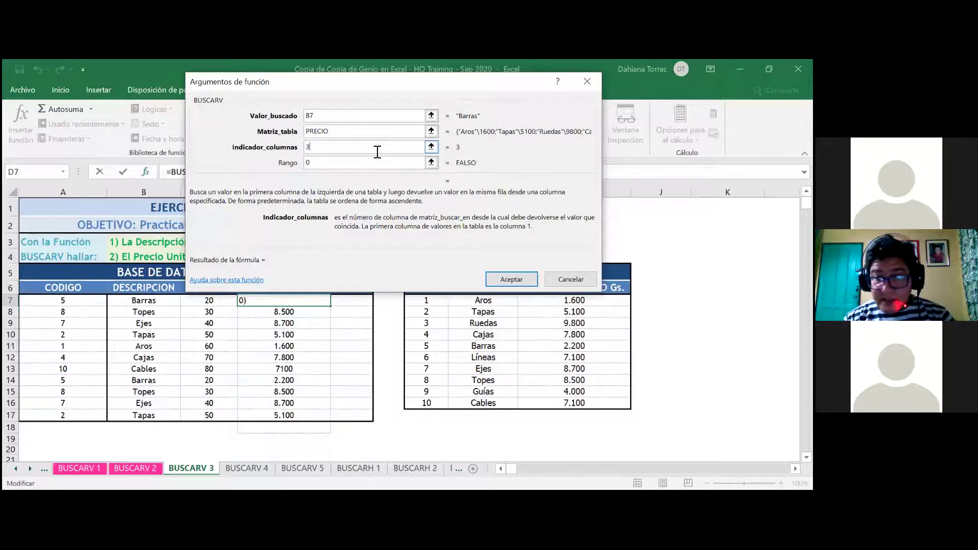
{"action": "key", "text": "BackSpace"}
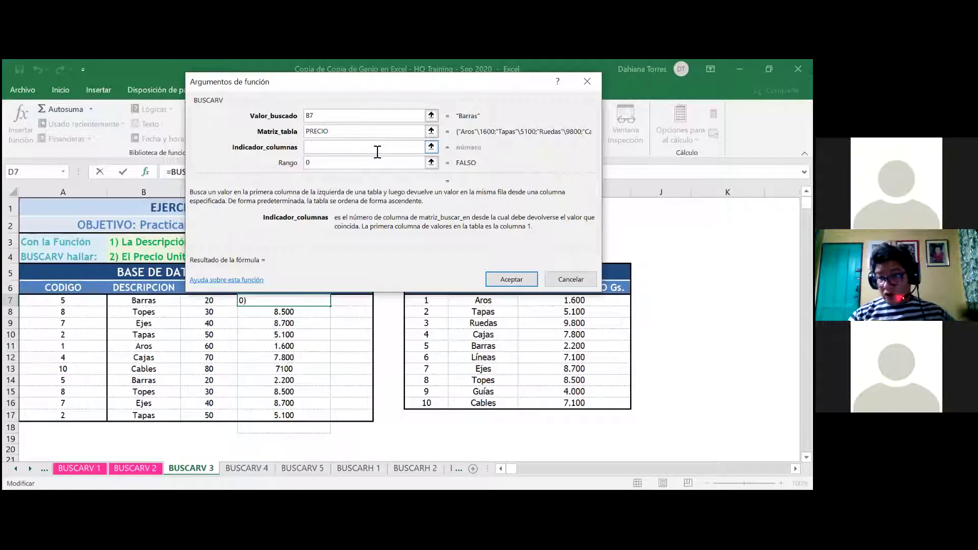
{"action": "type", "text": "2"}
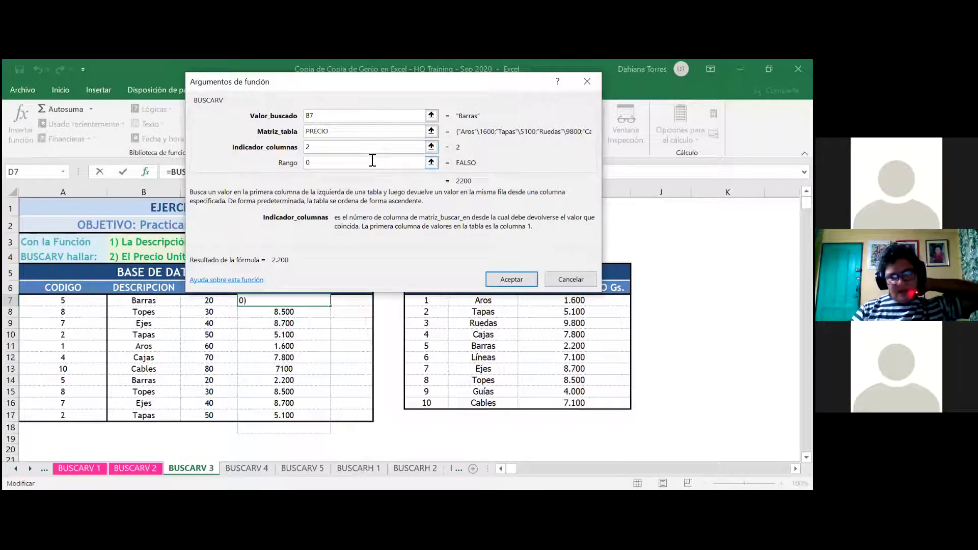
{"action": "left_click", "coordinate": [370, 163]}
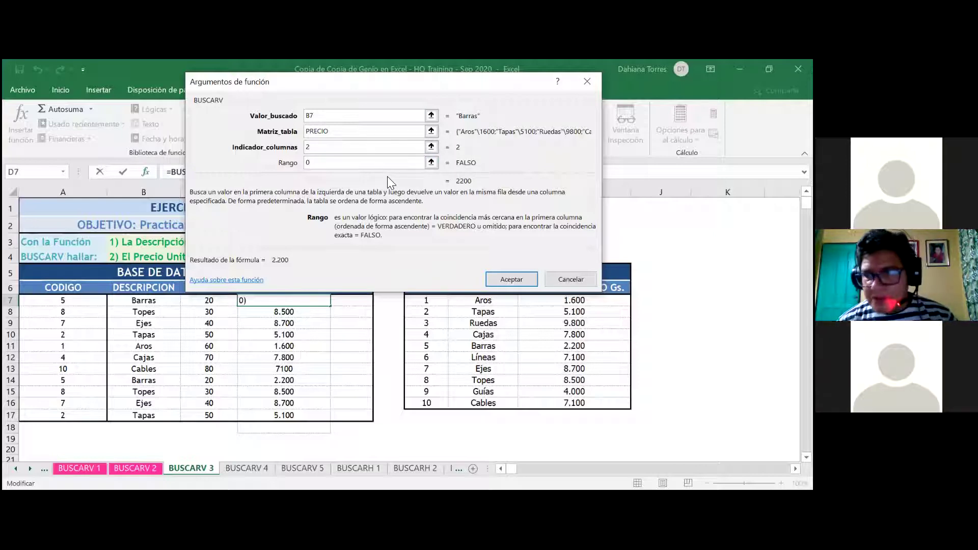
{"action": "key", "text": "BackSpace"}
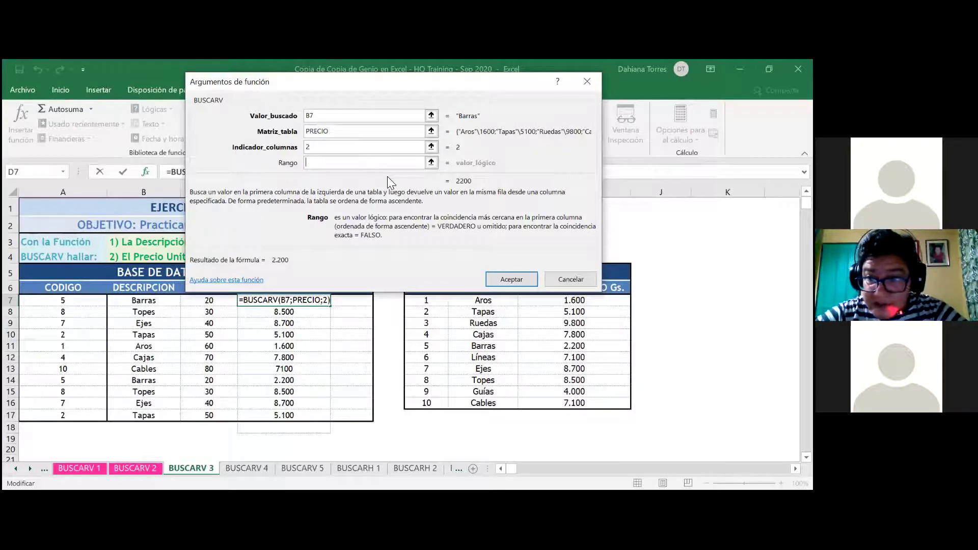
{"action": "type", "text": "1"}
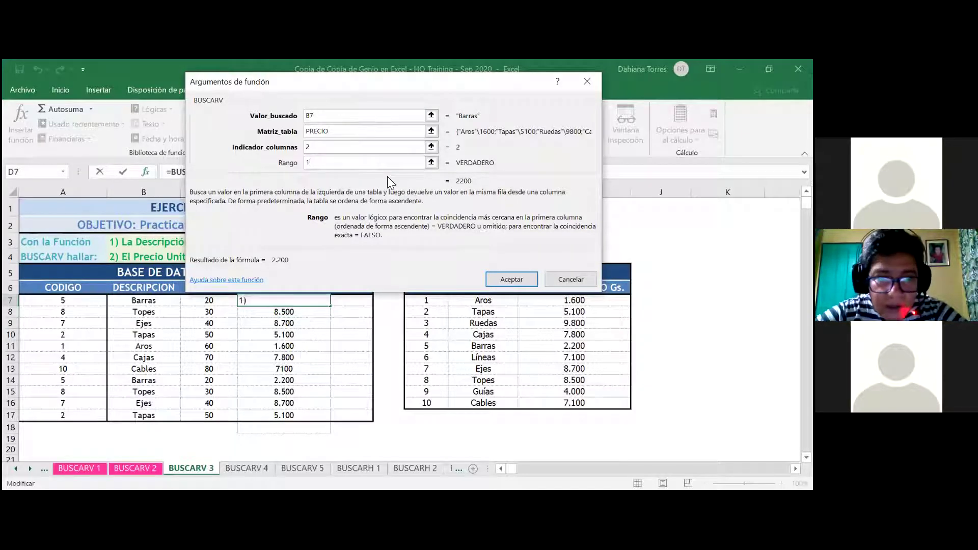
{"action": "left_click", "coordinate": [500, 282]}
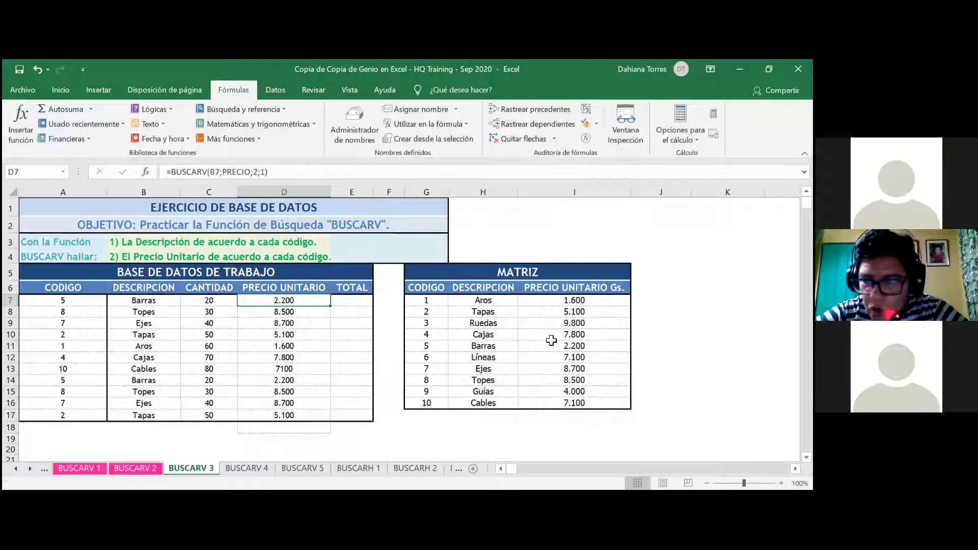
Fill the D7 lookup formula down to D17 using Rellenar sin formato.
{"action": "double_click", "coordinate": [330, 306]}
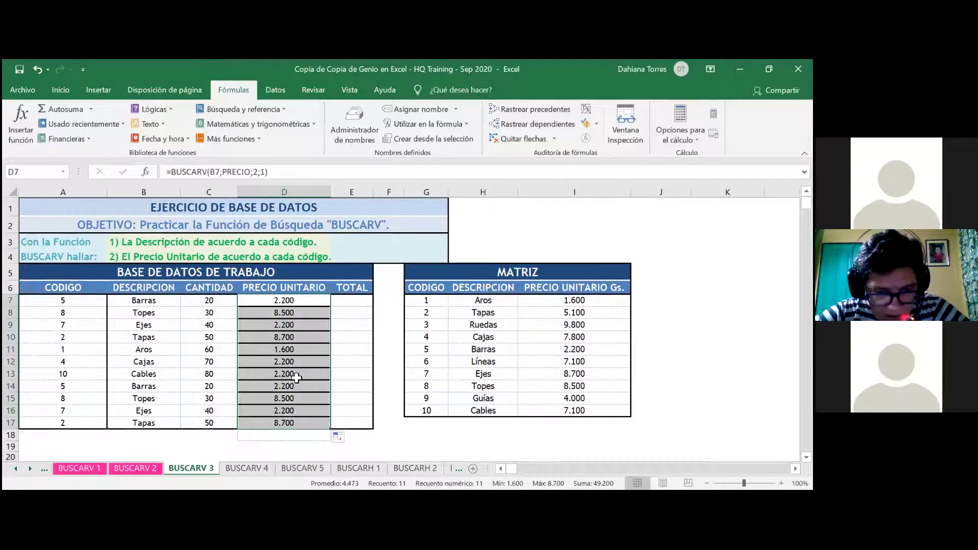
{"action": "left_click", "coordinate": [342, 437]}
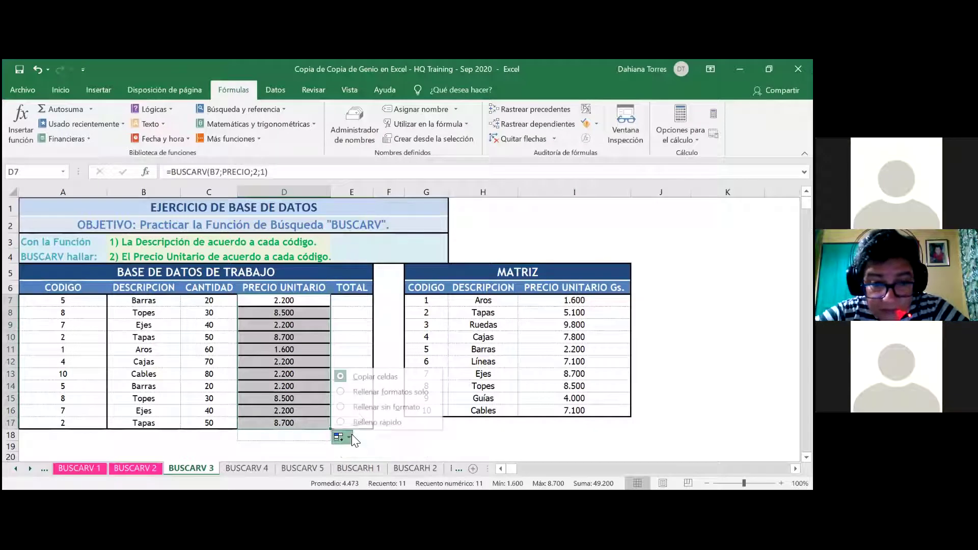
{"action": "left_click", "coordinate": [357, 407]}
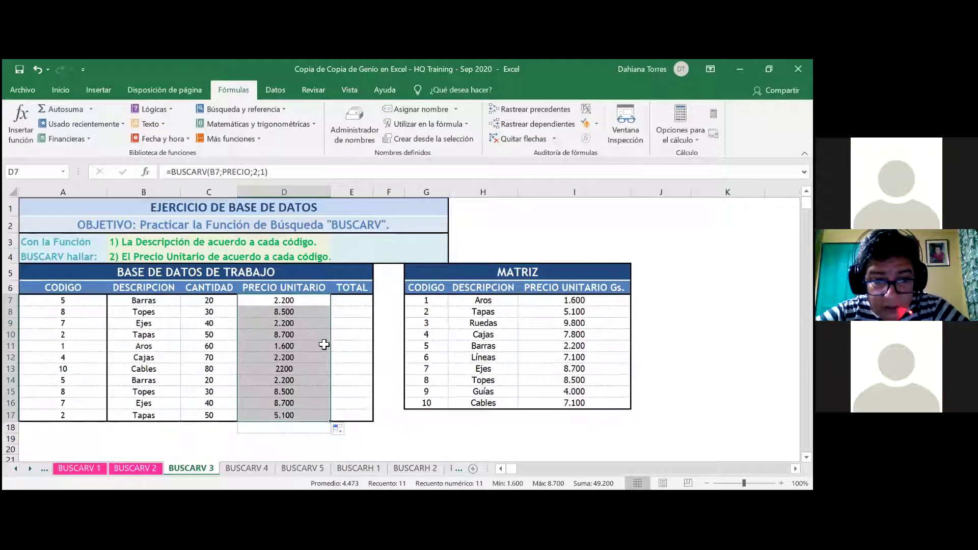
Check the copied formulas in D8 and D9 and the Ejes price of 8.700 in MATRIZ.
{"action": "left_click", "coordinate": [305, 308]}
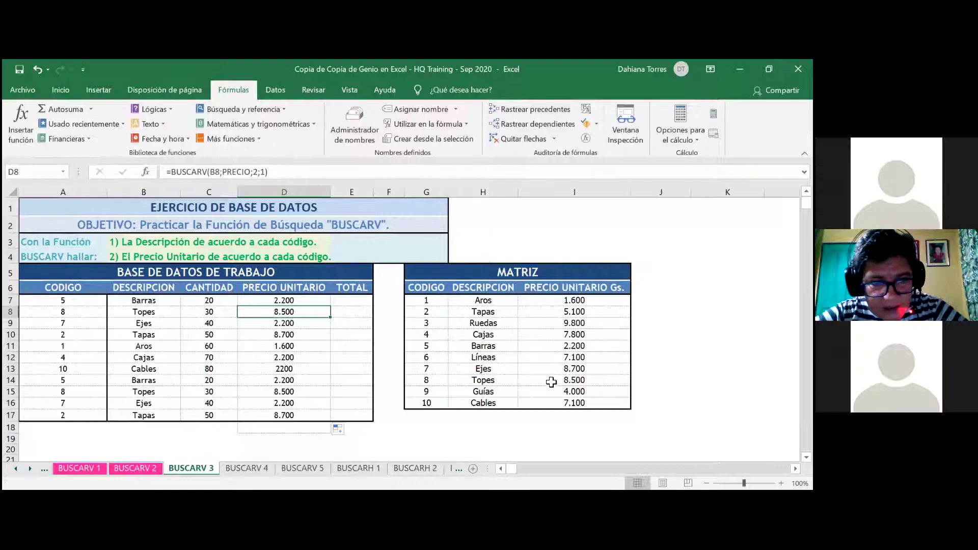
{"action": "left_click", "coordinate": [327, 326]}
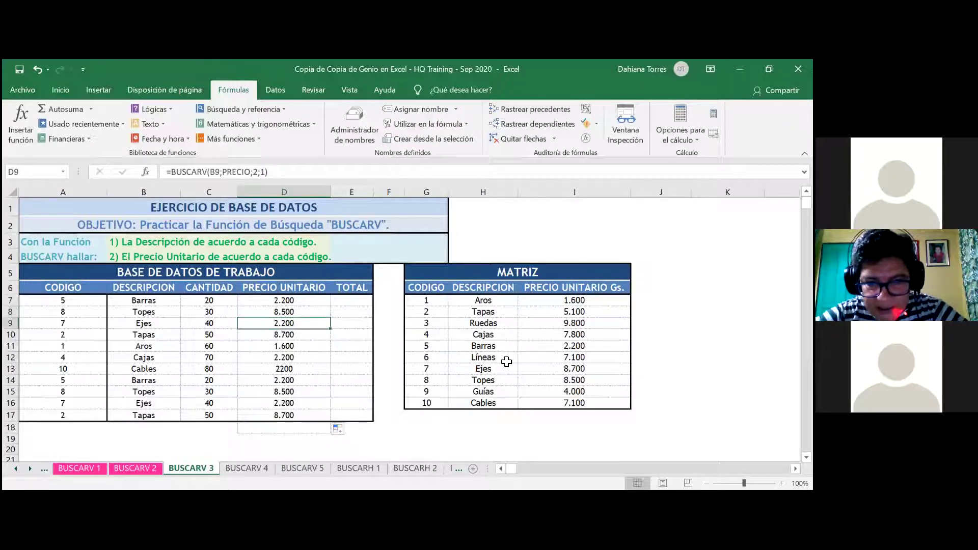
{"action": "left_click", "coordinate": [548, 373]}
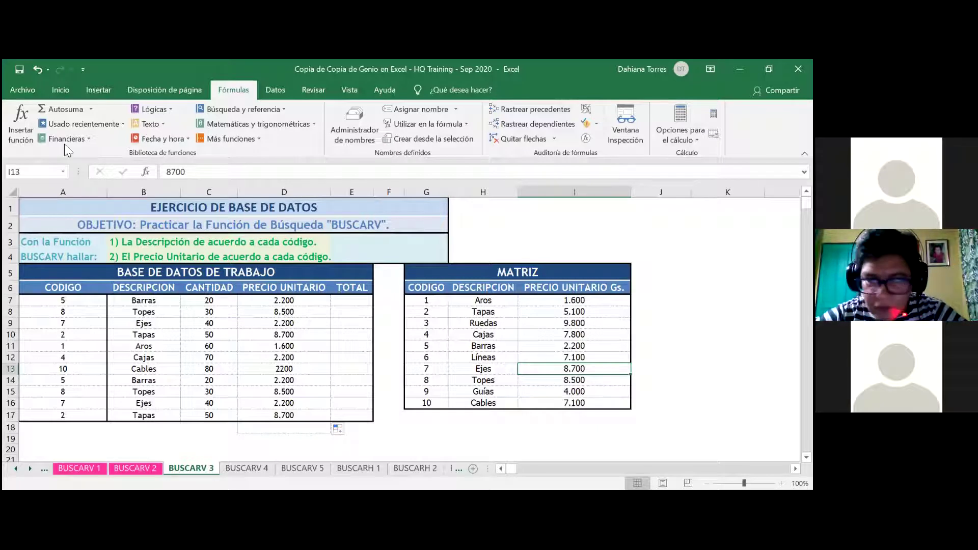
{"action": "left_click", "coordinate": [20, 122]}
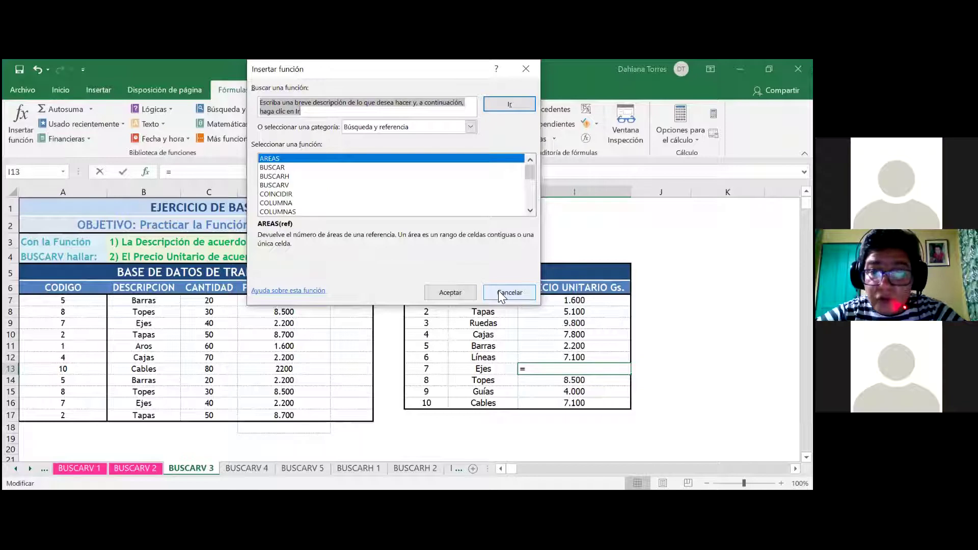
Change D7 to =BUSCARV(B7;PRECIO;2;0) for exact match and fill it down to D17.
{"action": "left_click", "coordinate": [13, 114]}
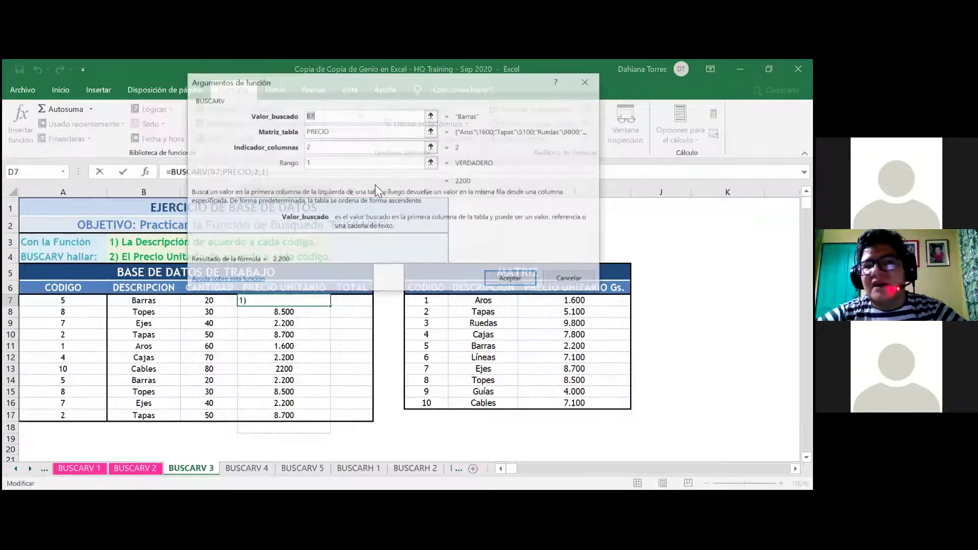
{"action": "double_click", "coordinate": [364, 163]}
{"action": "type", "text": "0"}
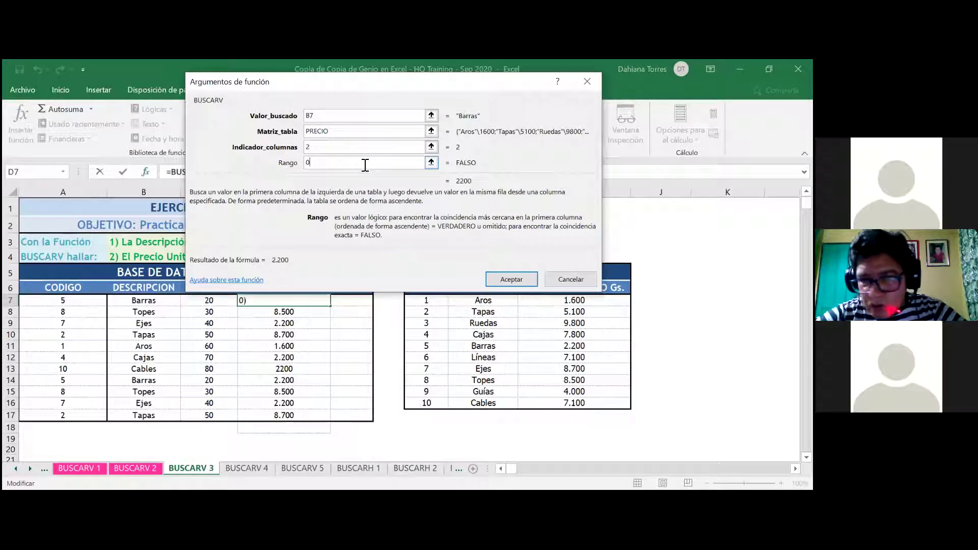
{"action": "left_click", "coordinate": [491, 280]}
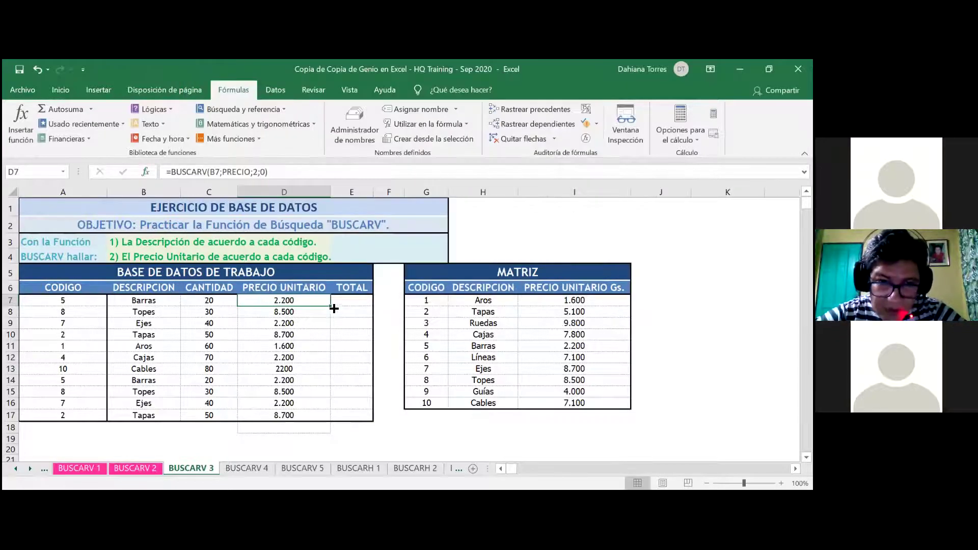
{"action": "double_click", "coordinate": [334, 308]}
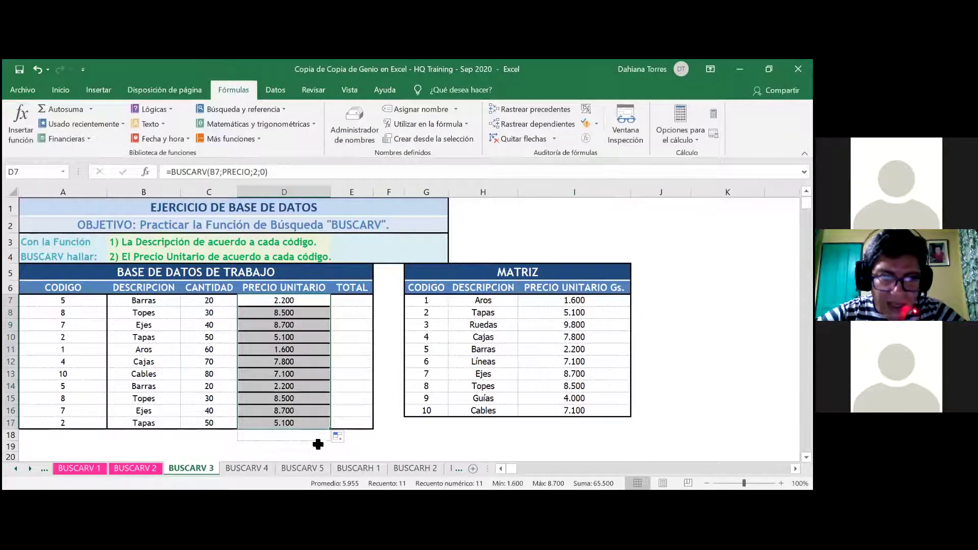
Apply Rellenar sin formato to the refilled prices and verify the exact-match formulas in D9–D11.
{"action": "left_click", "coordinate": [349, 436]}
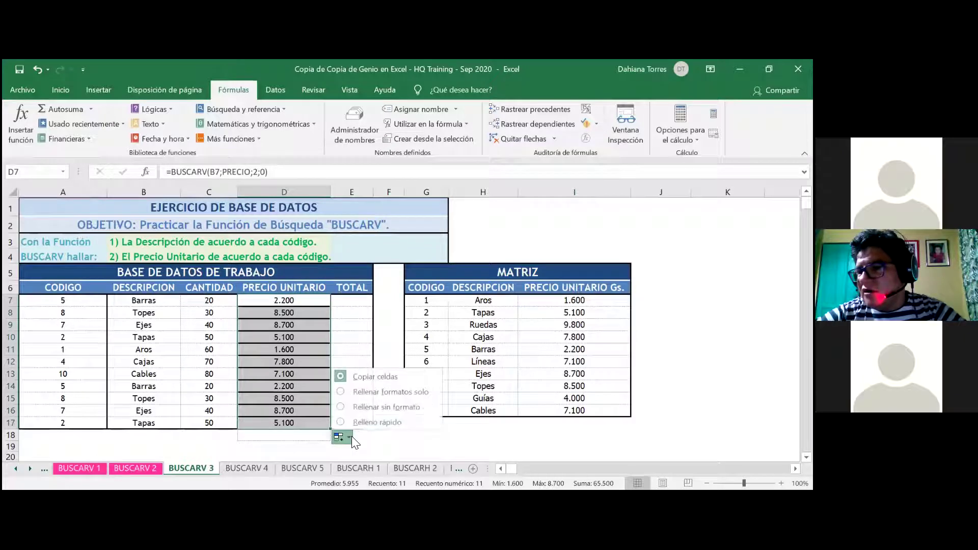
{"action": "left_click", "coordinate": [353, 406]}
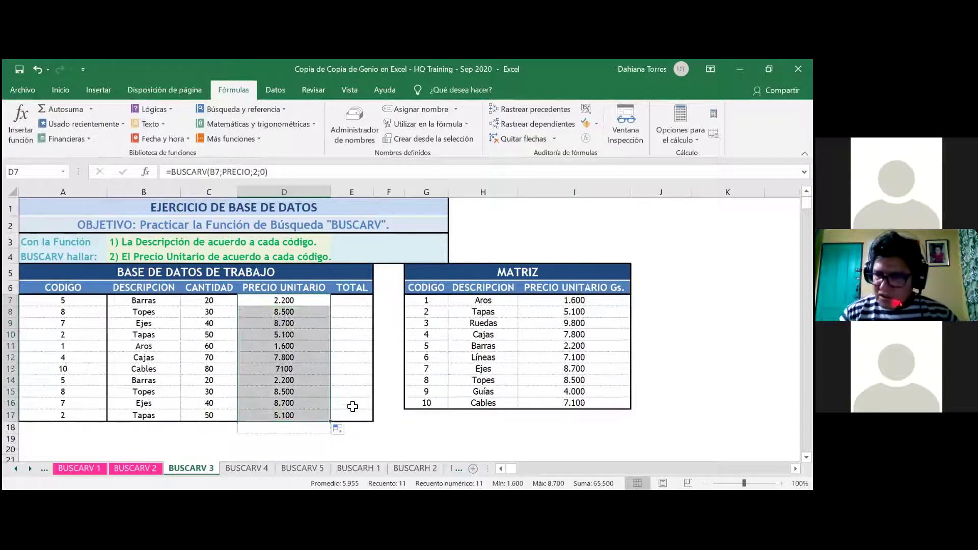
{"action": "left_click", "coordinate": [284, 327]}
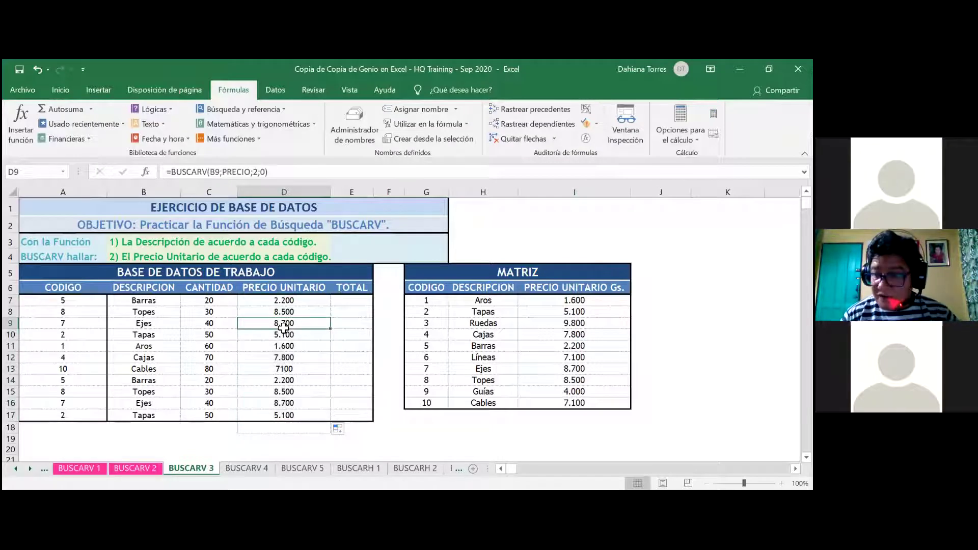
{"action": "left_click", "coordinate": [284, 334]}
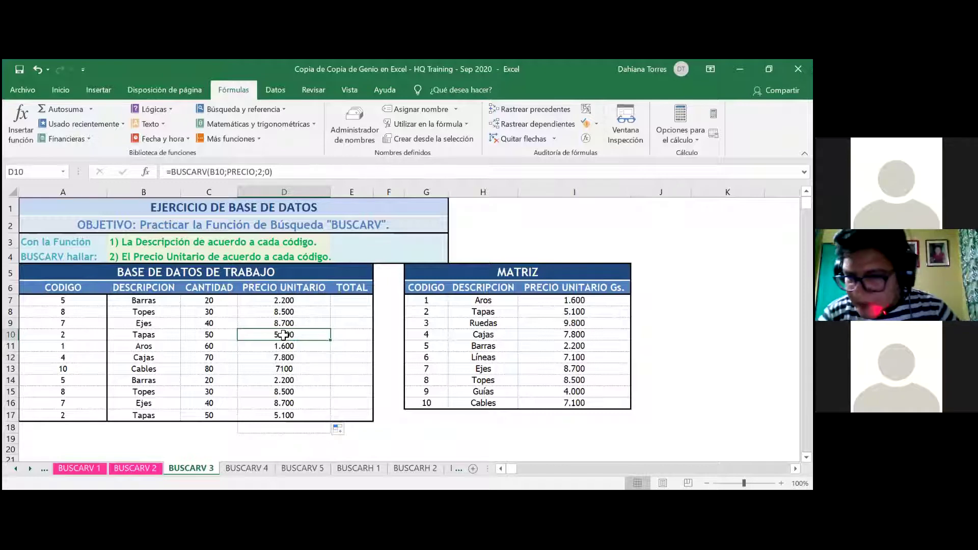
{"action": "left_click", "coordinate": [284, 348]}
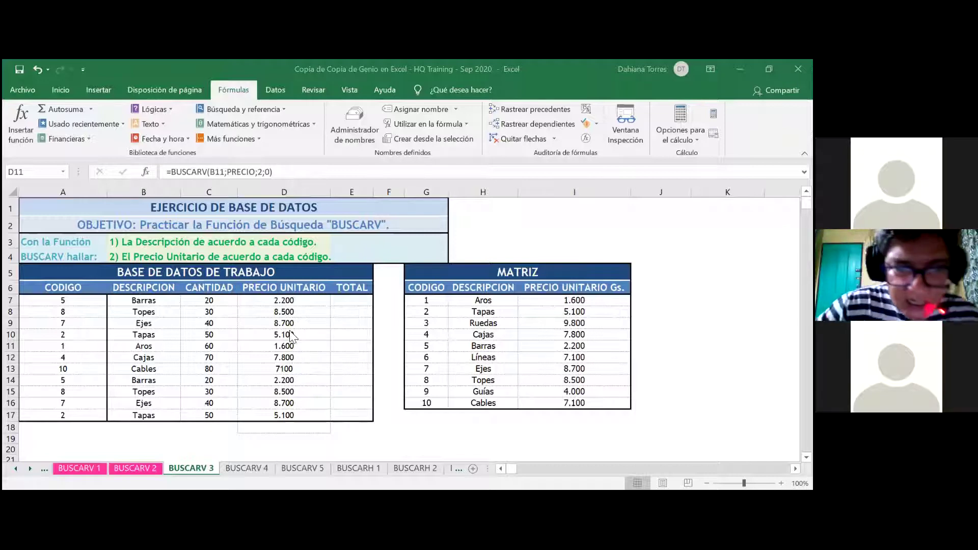
{"action": "left_click", "coordinate": [335, 301]}
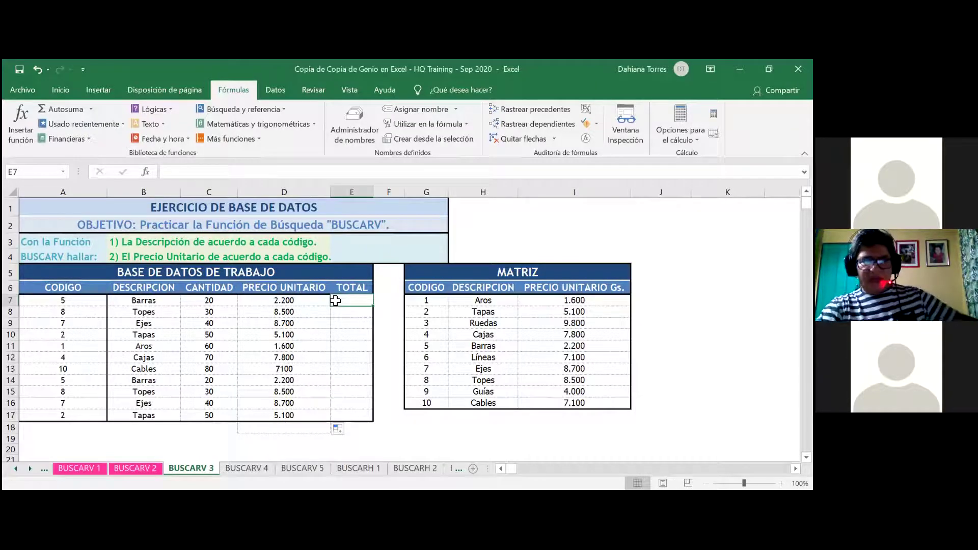
Enter =D7*C7 in E7 and fill it down to E17 without formatting.
{"action": "type", "text": "="}
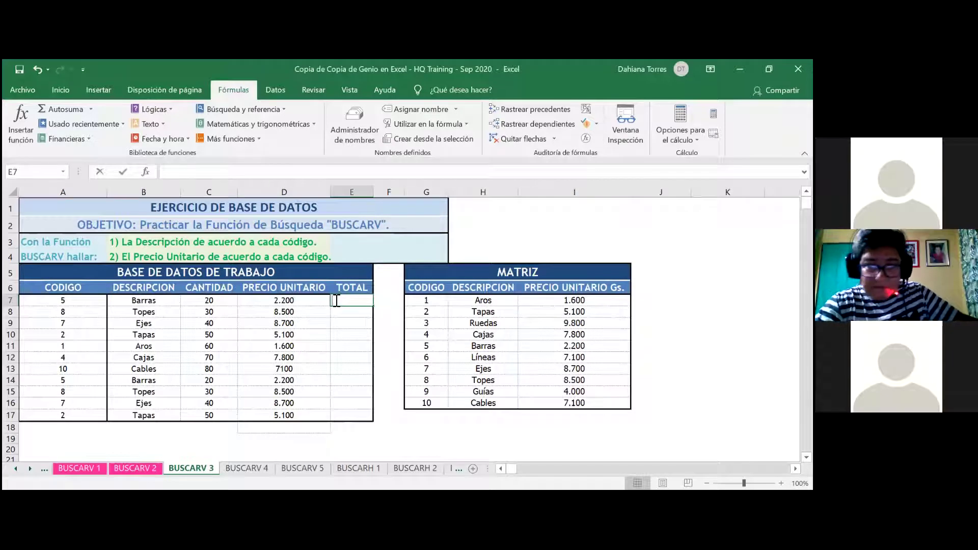
{"action": "key", "text": "Left"}
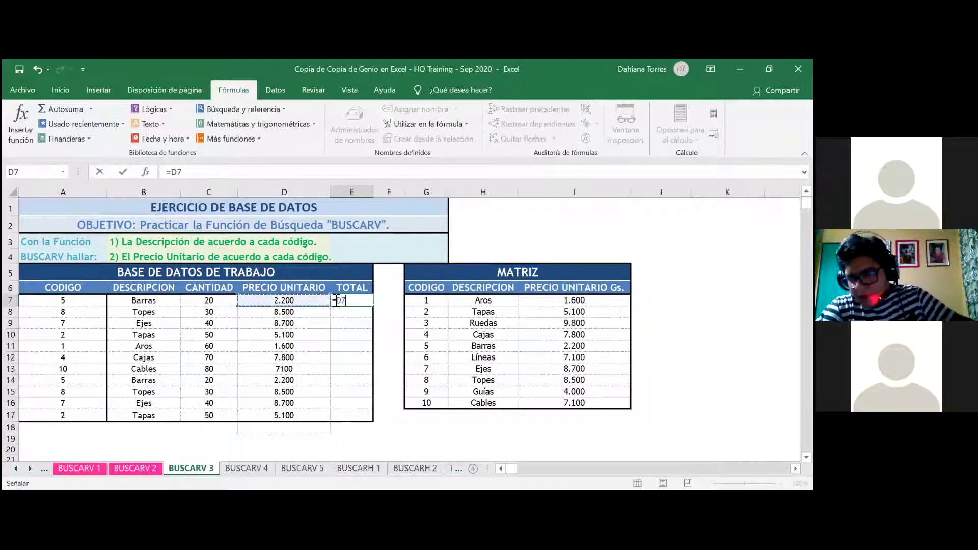
{"action": "type", "text": "*"}
{"action": "key", "text": "Left"}
{"action": "key", "text": "Left"}
{"action": "key", "text": "Return"}
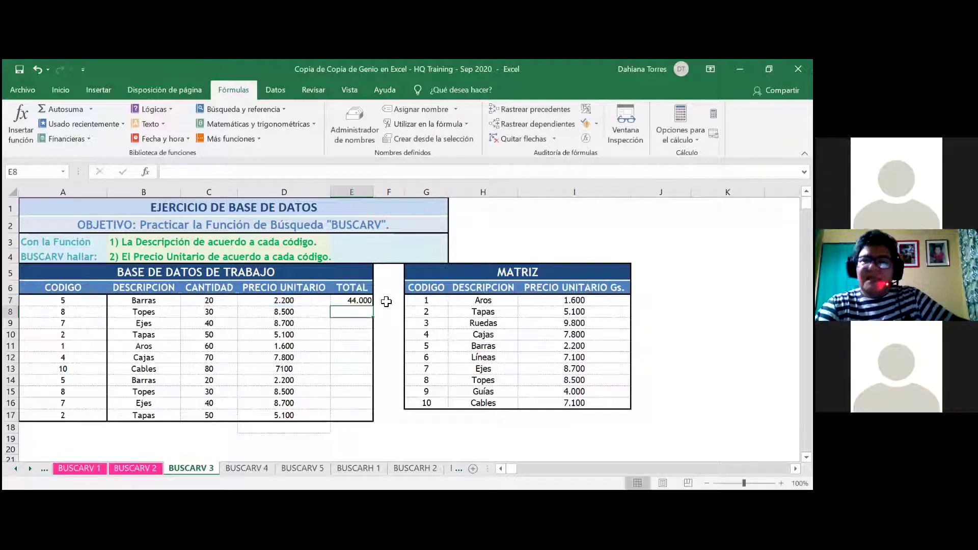
{"action": "left_click", "coordinate": [358, 300]}
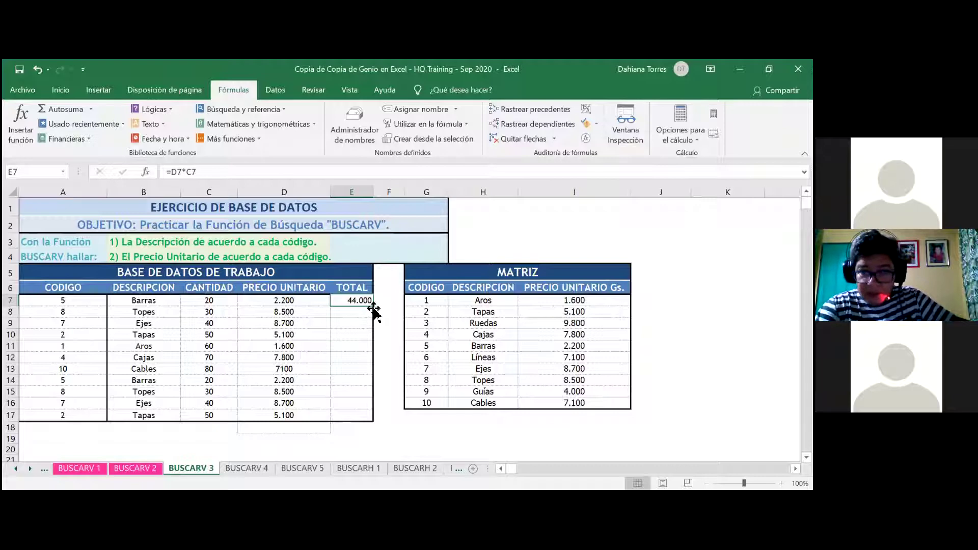
{"action": "double_click", "coordinate": [374, 310]}
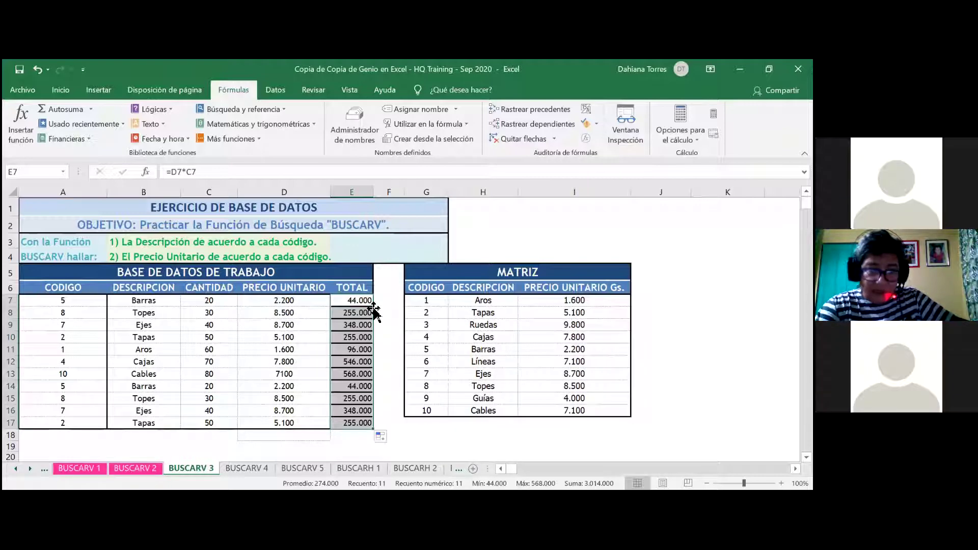
{"action": "left_click", "coordinate": [392, 437]}
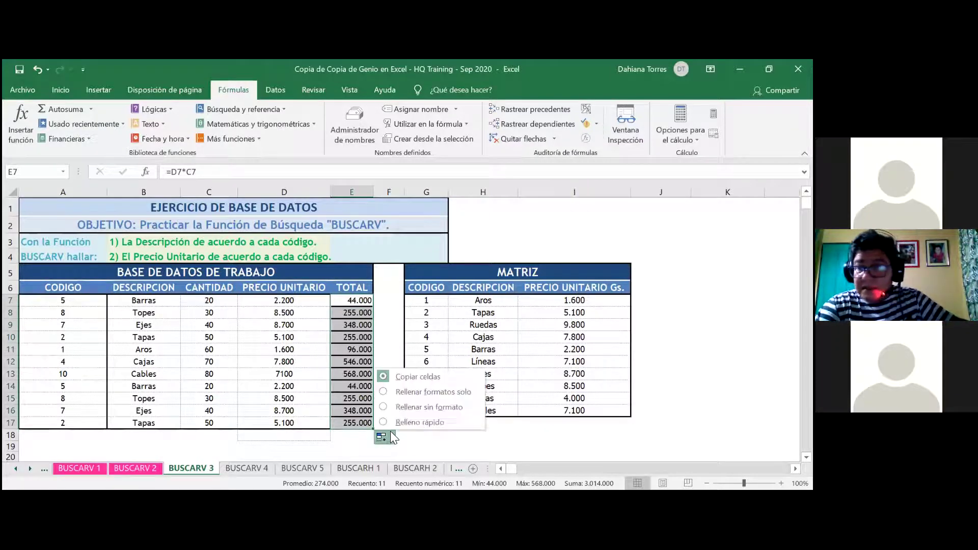
{"action": "left_click", "coordinate": [403, 406]}
{"action": "left_click", "coordinate": [348, 312]}
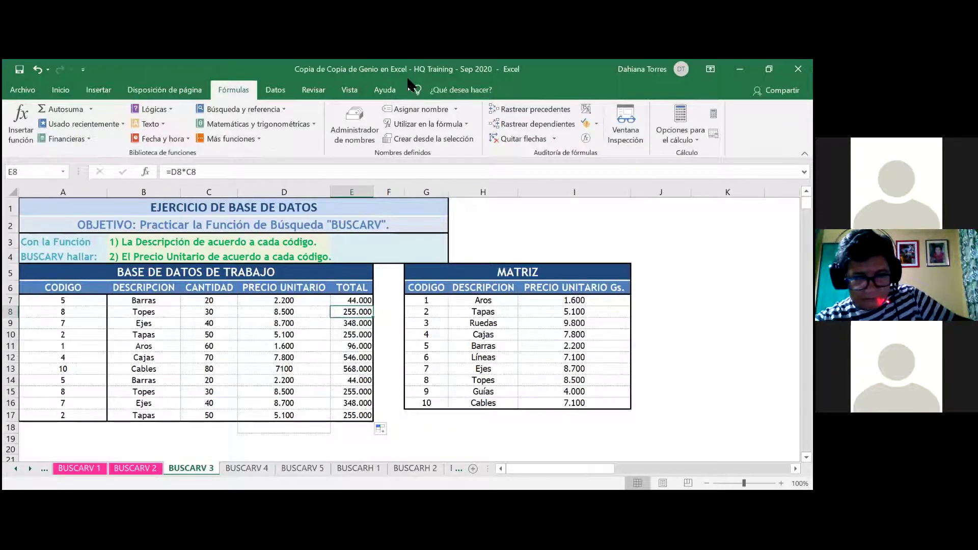
{"action": "key", "text": "alt+Tab"}
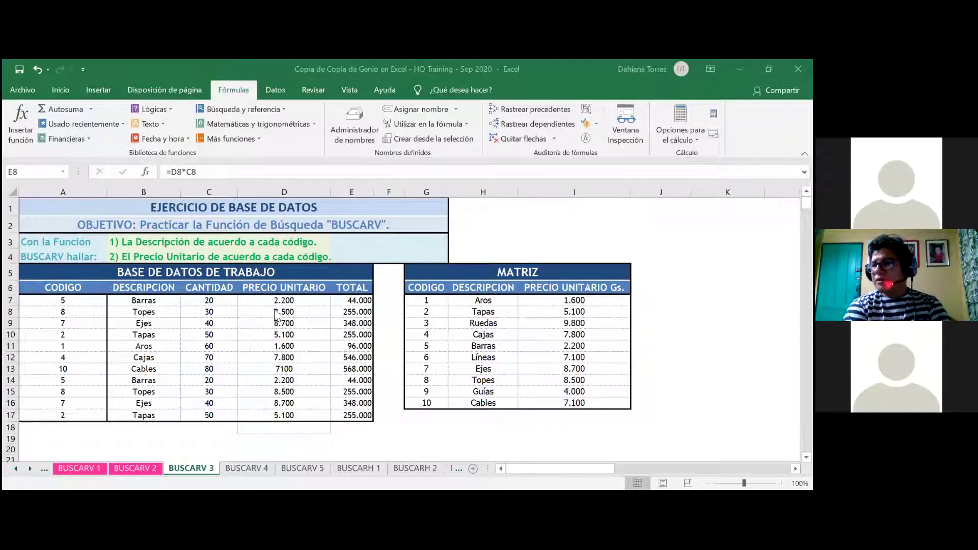
{"action": "key", "text": "ctrl+v"}
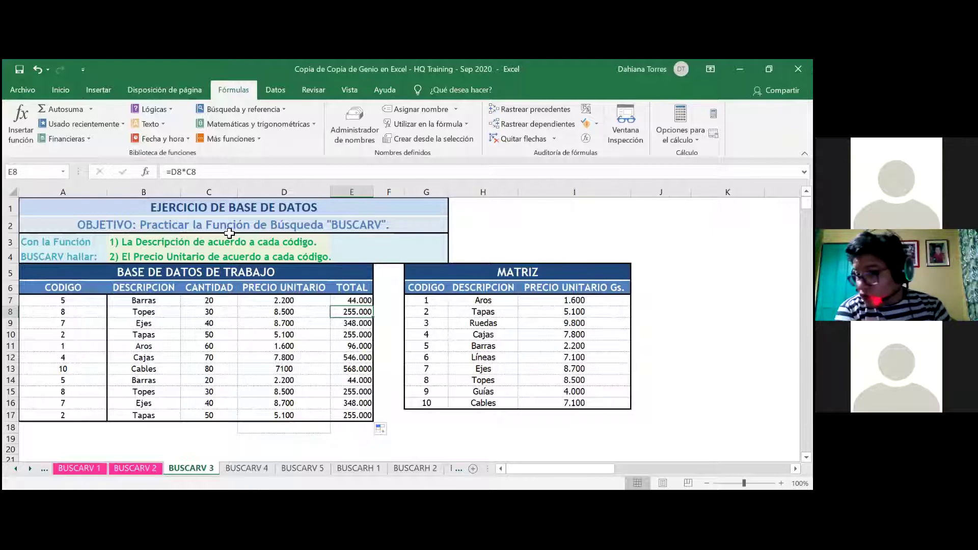
Select the quantities C7:C17 and AutoSum them, giving 490 in C18.
{"action": "left_click_drag", "start_coordinate": [288, 303], "coordinate": [280, 416]}
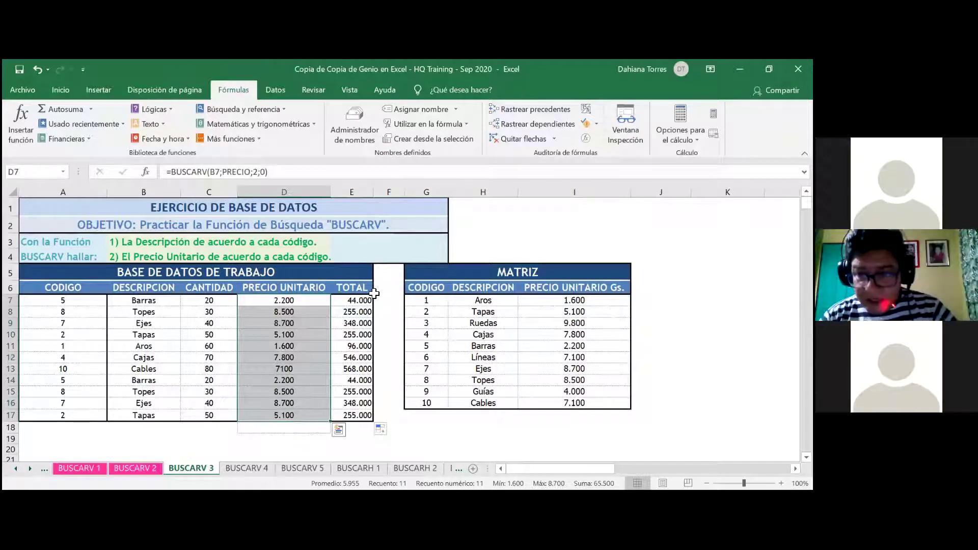
{"action": "left_click_drag", "start_coordinate": [359, 301], "coordinate": [346, 415]}
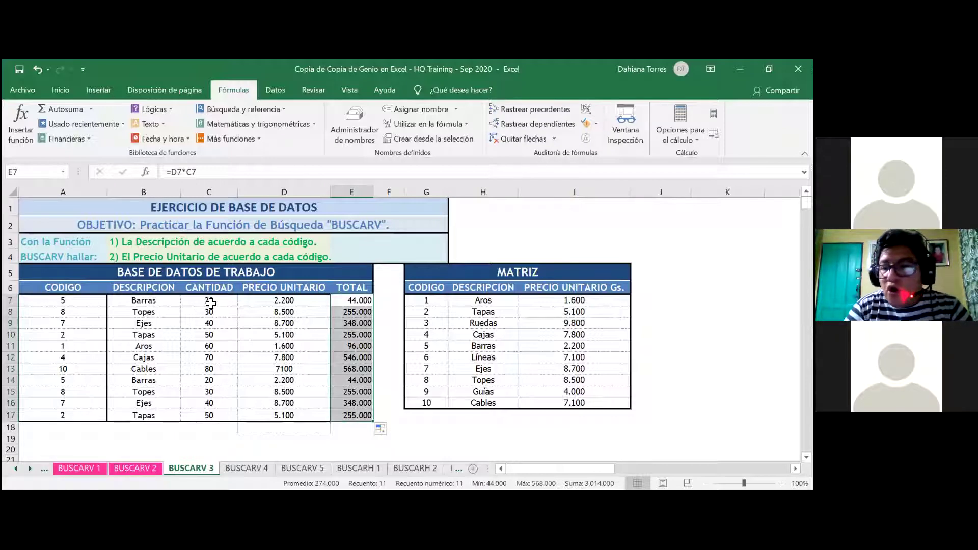
{"action": "left_click_drag", "start_coordinate": [209, 300], "coordinate": [209, 415]}
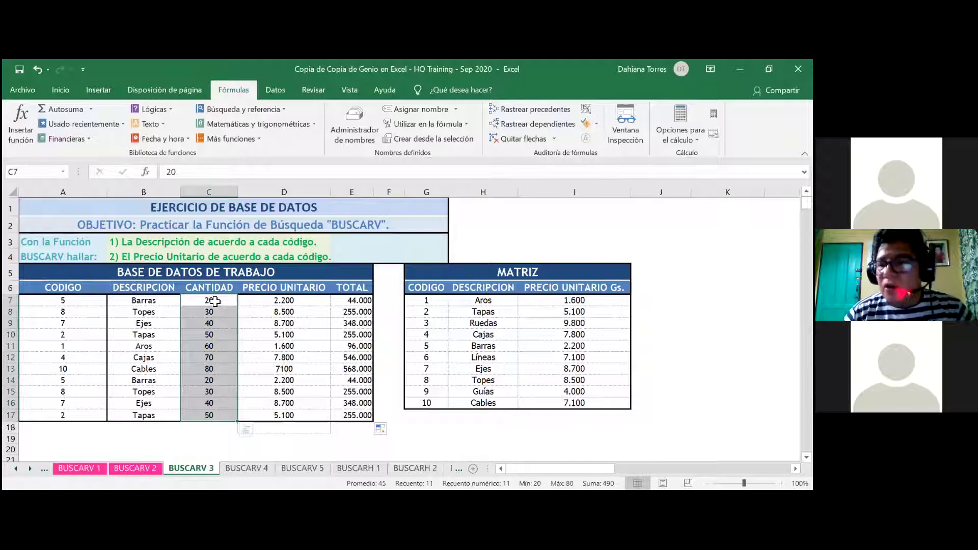
{"action": "left_click", "coordinate": [215, 302]}
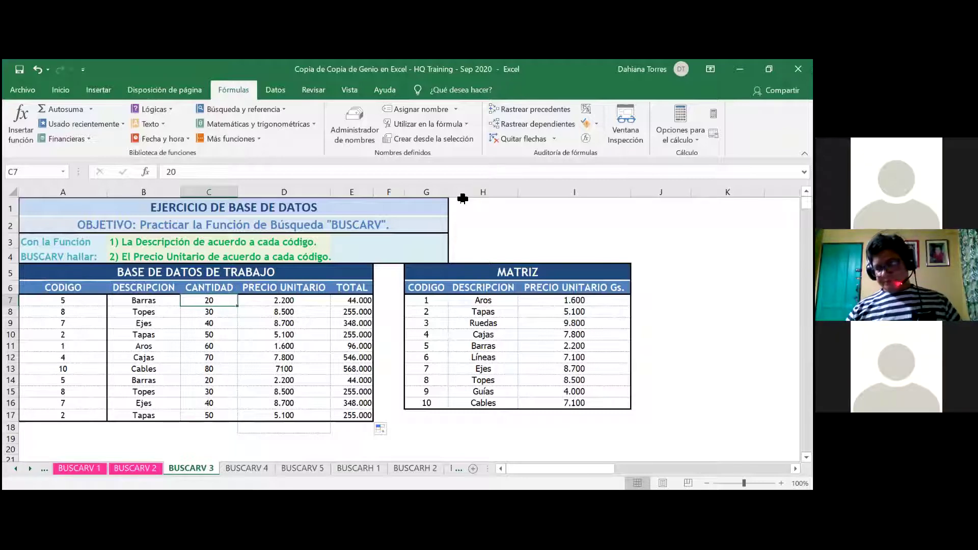
{"action": "key", "text": "shift+Down"}
{"action": "key", "text": "shift+Down"}
{"action": "key", "text": "shift+Down"}
{"action": "key", "text": "shift+Down"}
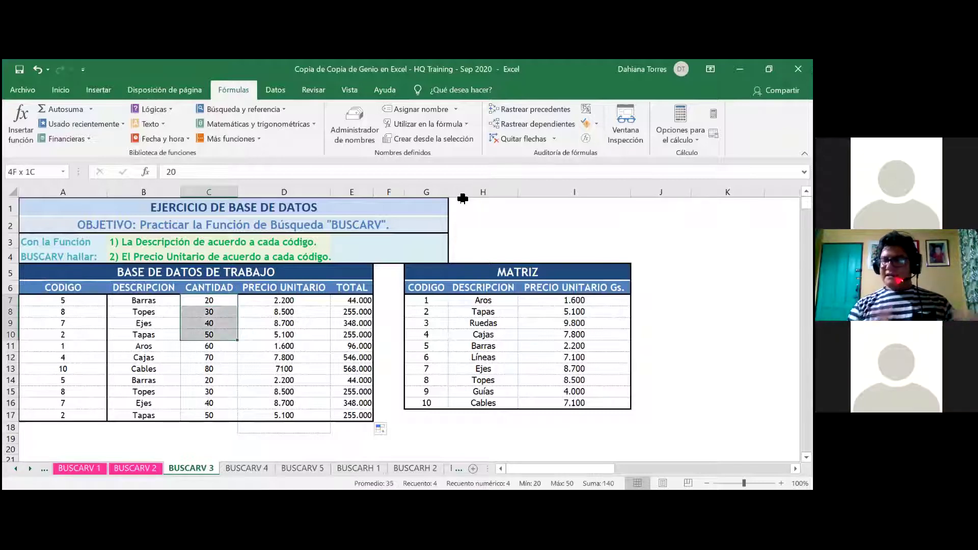
{"action": "key", "text": "shift+Down"}
{"action": "key", "text": "Up"}
{"action": "key", "text": "Up"}
{"action": "key", "text": "Down"}
{"action": "key", "text": "Down"}
{"action": "key", "text": "ctrl+shift+Down"}
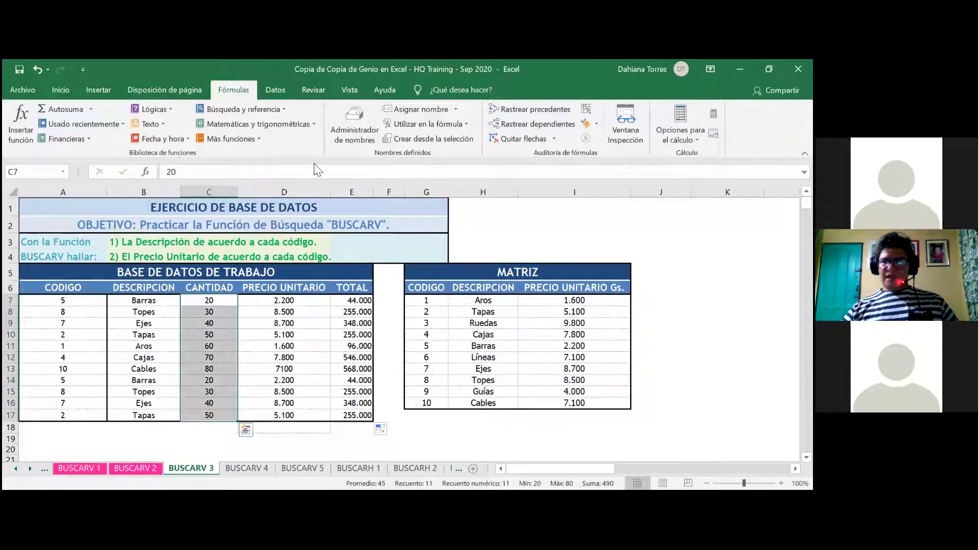
{"action": "left_click", "coordinate": [54, 109]}
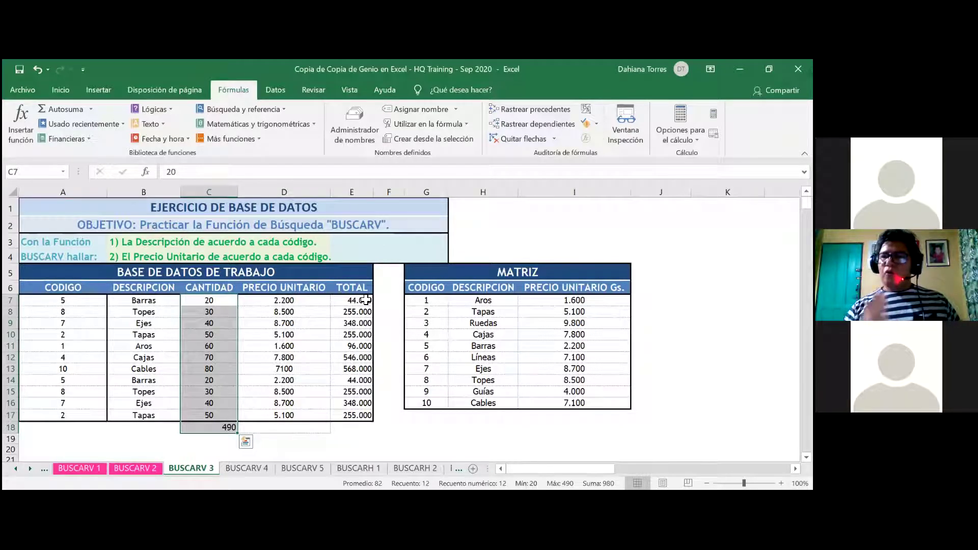
{"action": "left_click", "coordinate": [366, 300]}
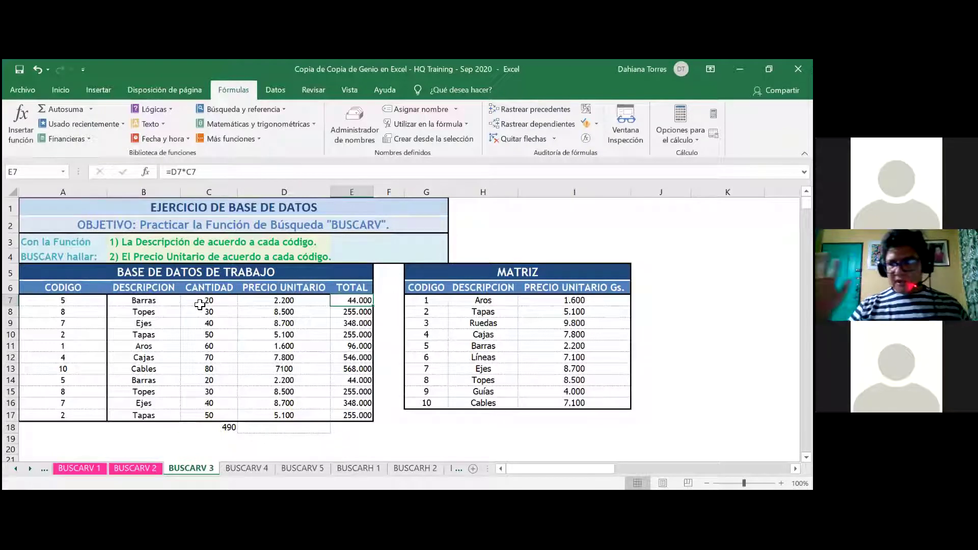
{"action": "left_click", "coordinate": [199, 305]}
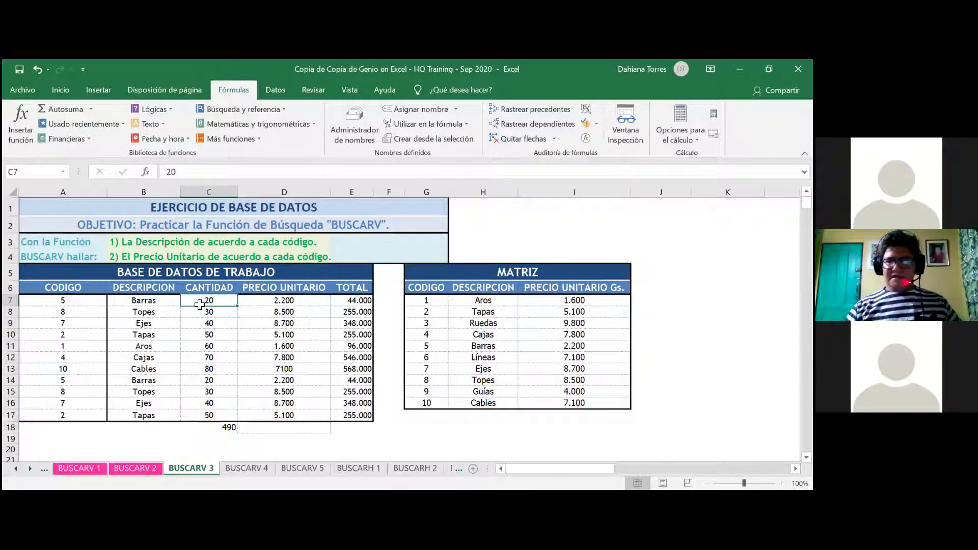
{"action": "key", "text": "ctrl+shift+Down"}
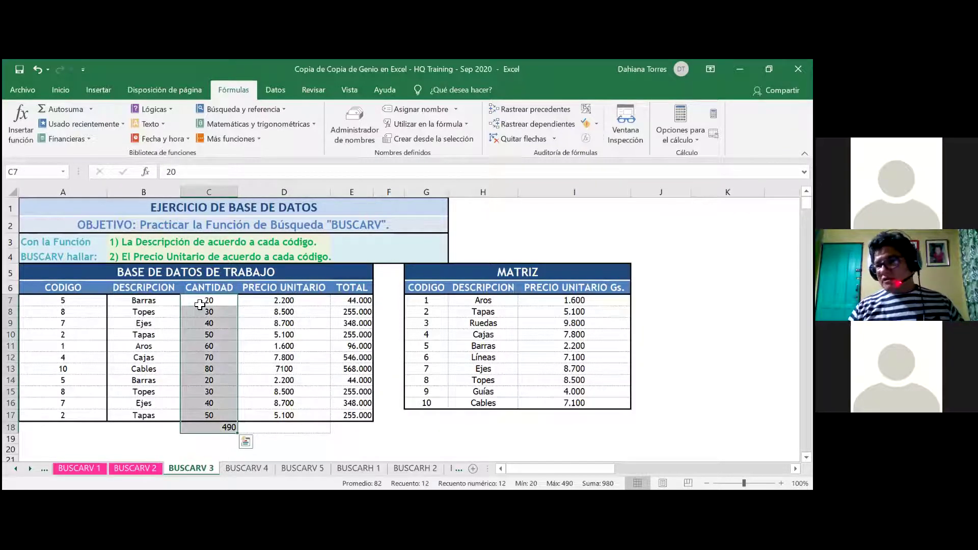
{"action": "left_click", "coordinate": [199, 305]}
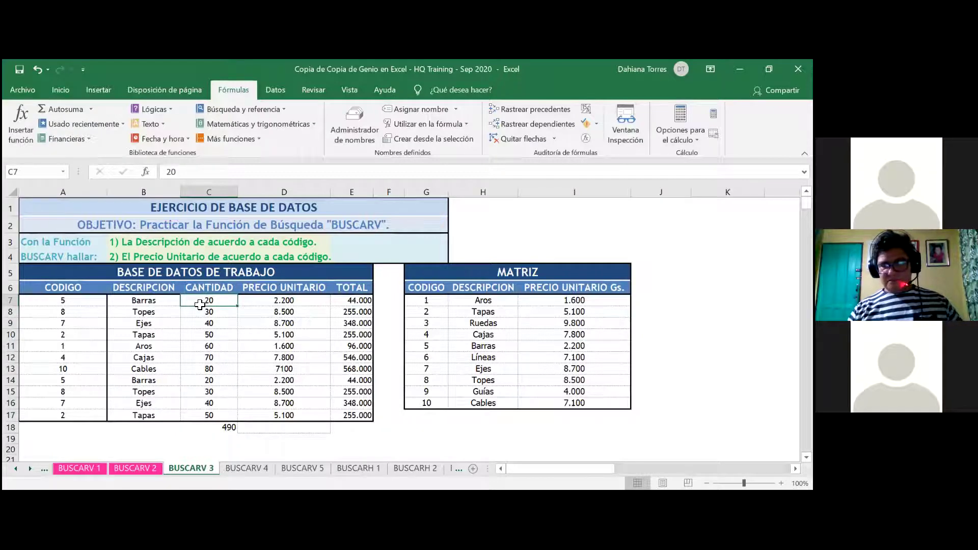
{"action": "key", "text": "shift+Down"}
{"action": "key", "text": "shift+Down"}
{"action": "key", "text": "shift+Down"}
{"action": "key", "text": "shift+Down"}
{"action": "key", "text": "shift+Down"}
{"action": "key", "text": "shift+Down"}
{"action": "key", "text": "shift+Down"}
{"action": "key", "text": "shift+Down"}
{"action": "key", "text": "shift+Down"}
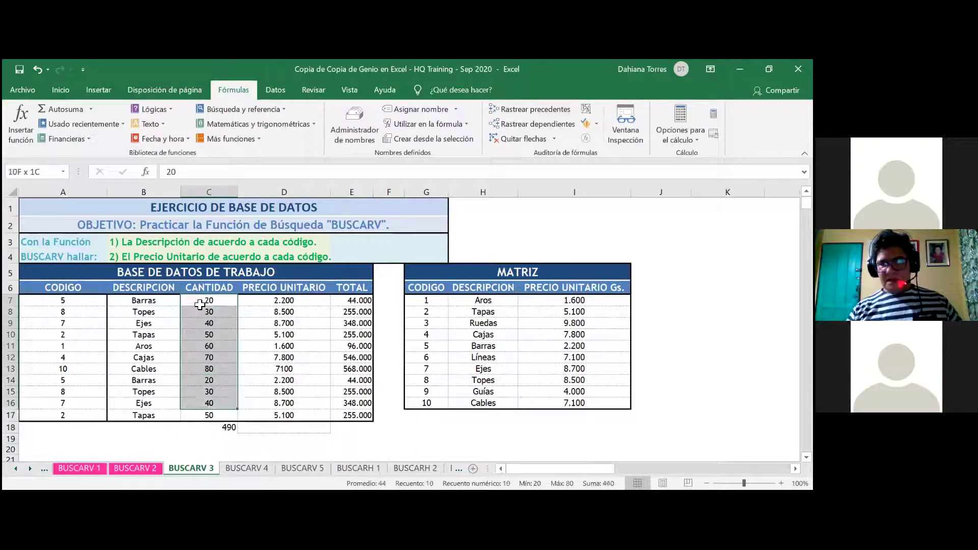
{"action": "key", "text": "shift+Down"}
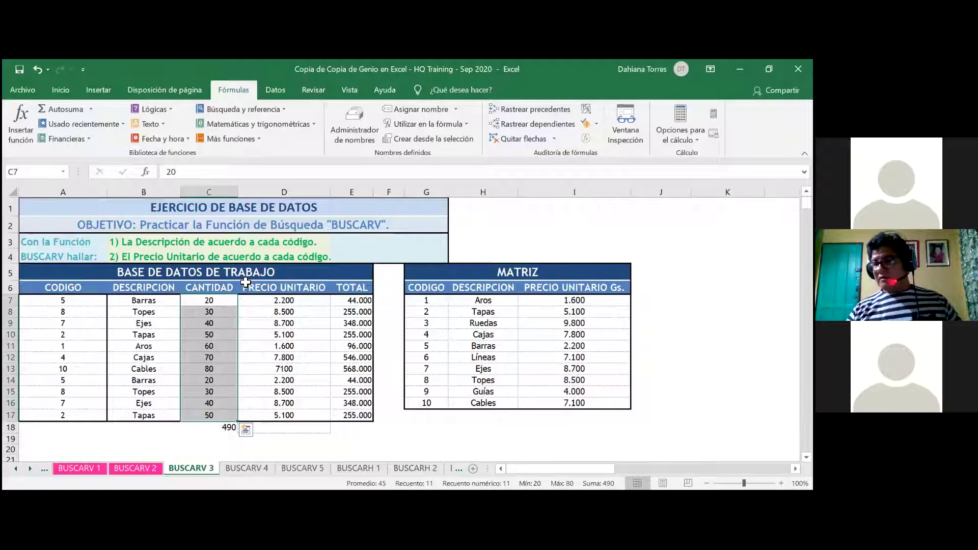
{"action": "left_click", "coordinate": [365, 302], "text": "ctrl"}
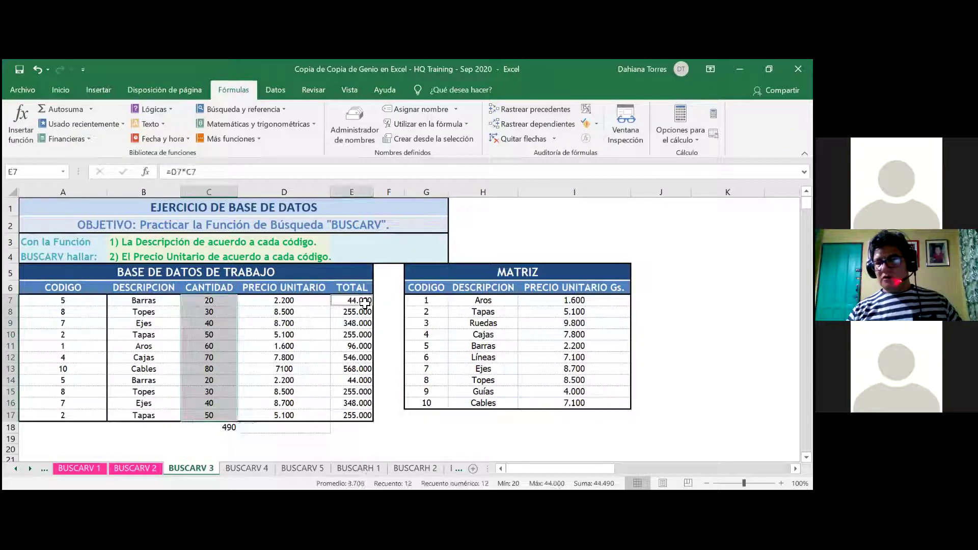
{"action": "key", "text": "ctrl+Down"}
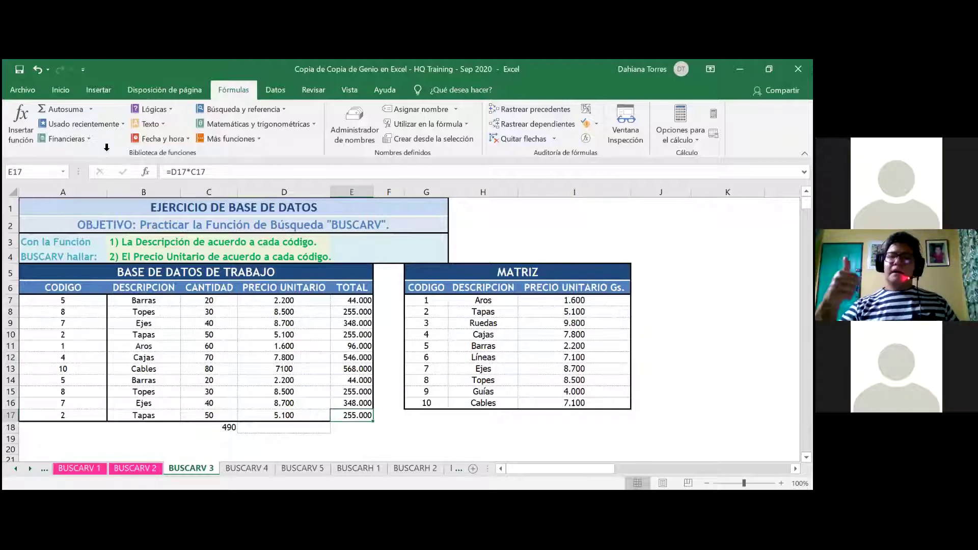
{"action": "left_click", "coordinate": [210, 300]}
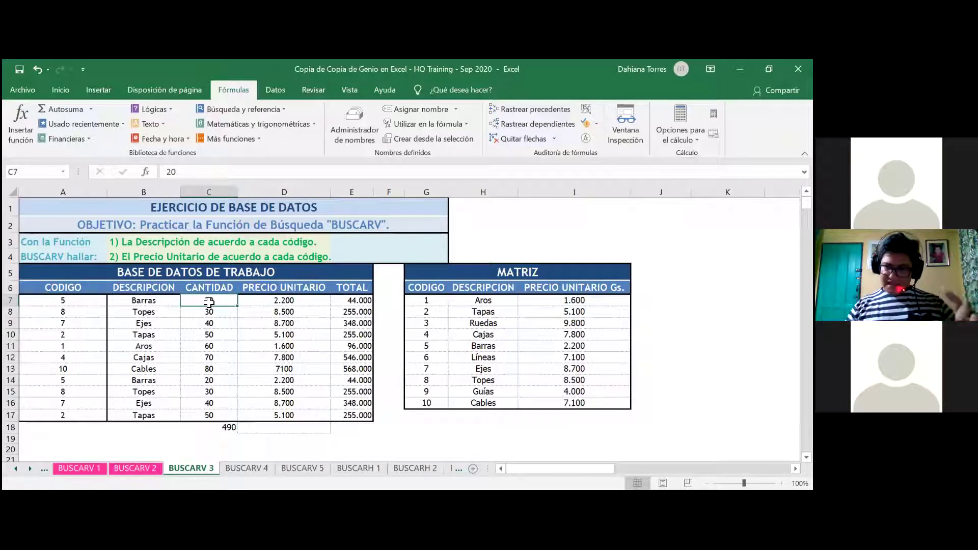
{"action": "key", "text": "ctrl+shift+Down"}
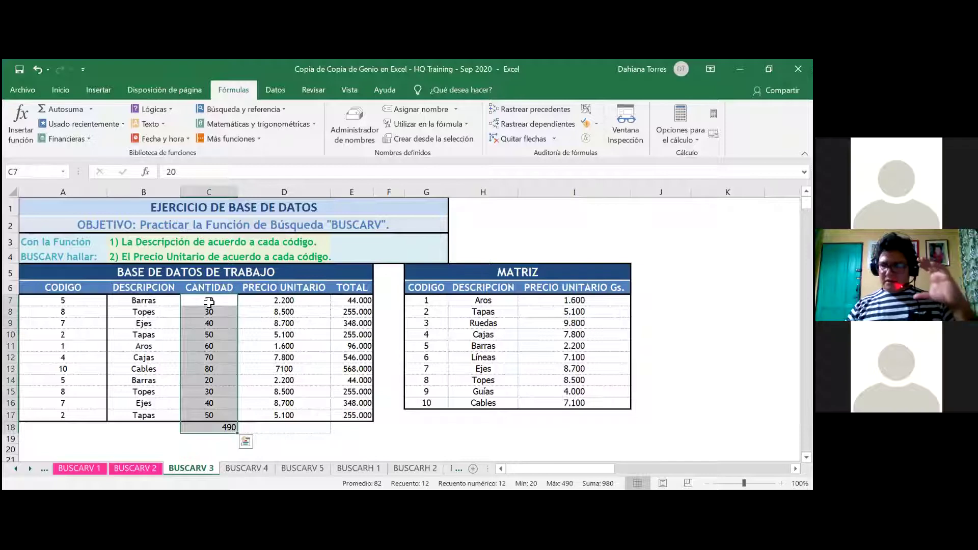
{"action": "left_click", "coordinate": [208, 302]}
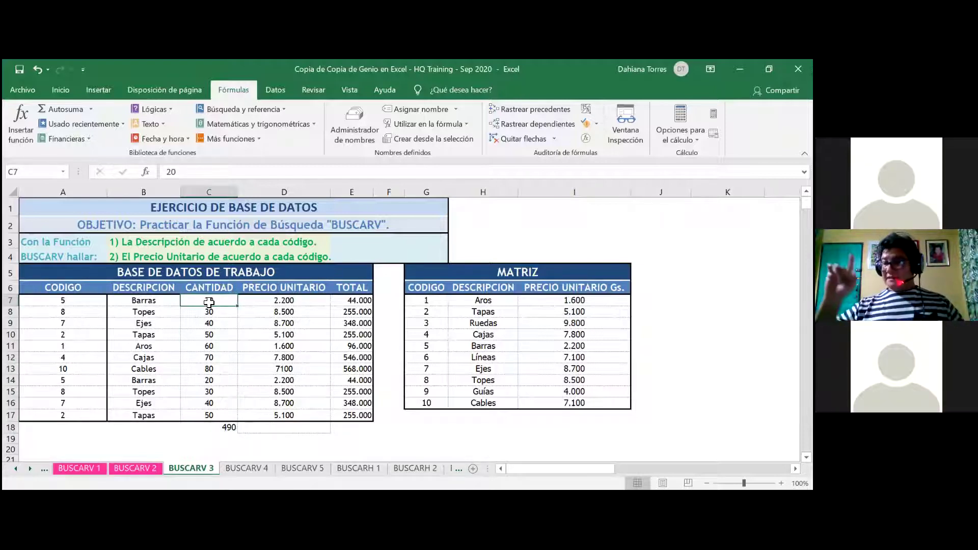
{"action": "key", "text": "shift+Down"}
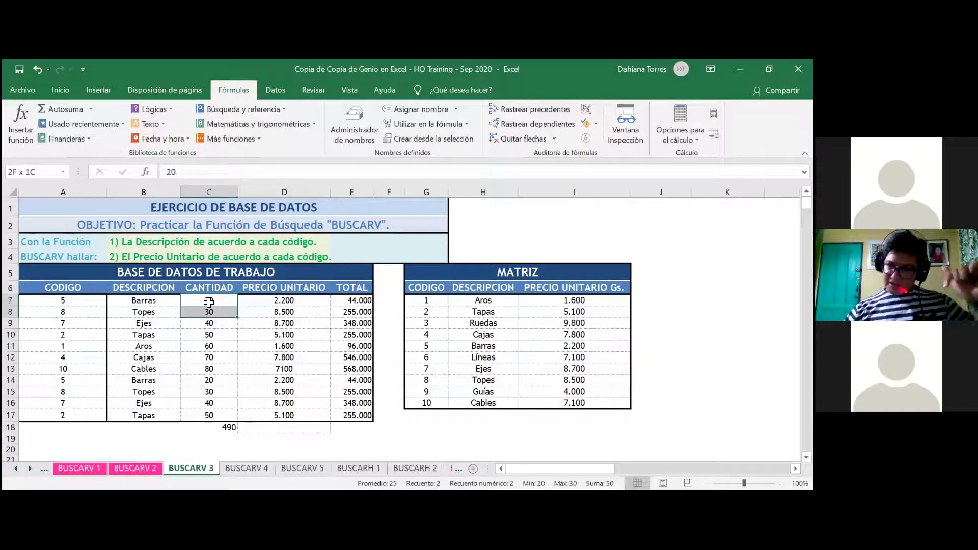
{"action": "key", "text": "shift+Down"}
{"action": "key", "text": "shift+Down"}
{"action": "key", "text": "shift+Down"}
{"action": "key", "text": "shift+Down"}
{"action": "key", "text": "shift+Down"}
{"action": "key", "text": "shift+Down"}
{"action": "key", "text": "shift+Down"}
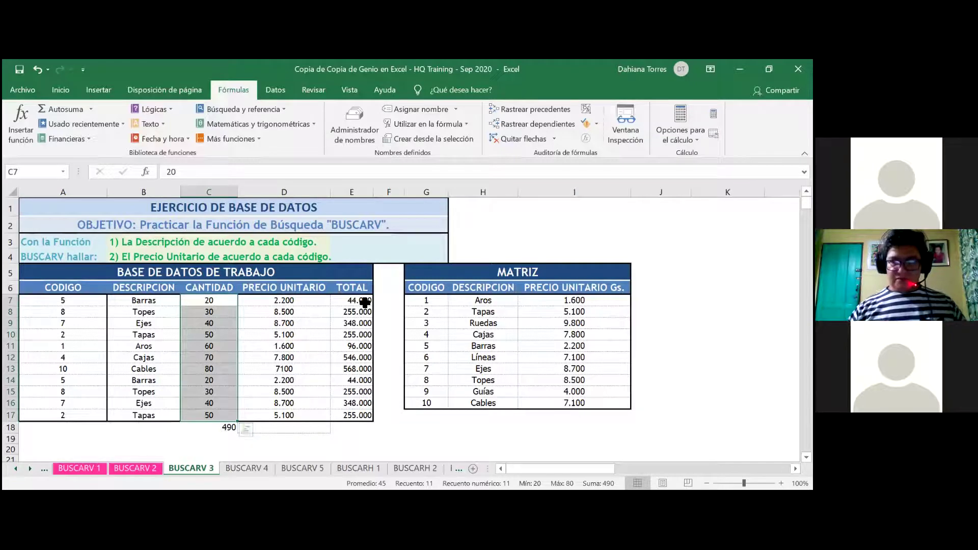
{"action": "key", "text": "ctrl+q"}
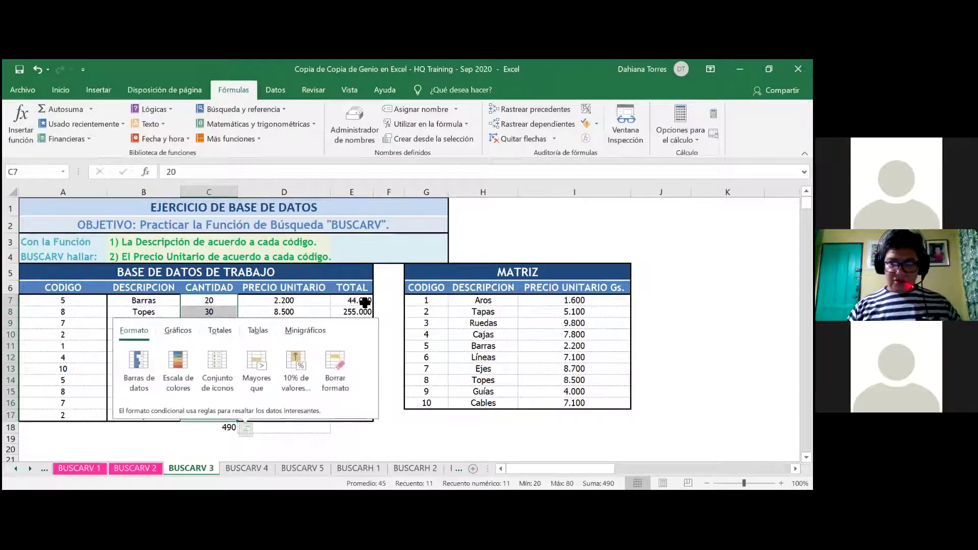
Try selecting the CANTIDAD values C7:C17 and adding the TOTAL range E7:E17.
{"action": "left_click", "coordinate": [364, 302]}
{"action": "left_click_drag", "start_coordinate": [223, 302], "coordinate": [214, 415]}
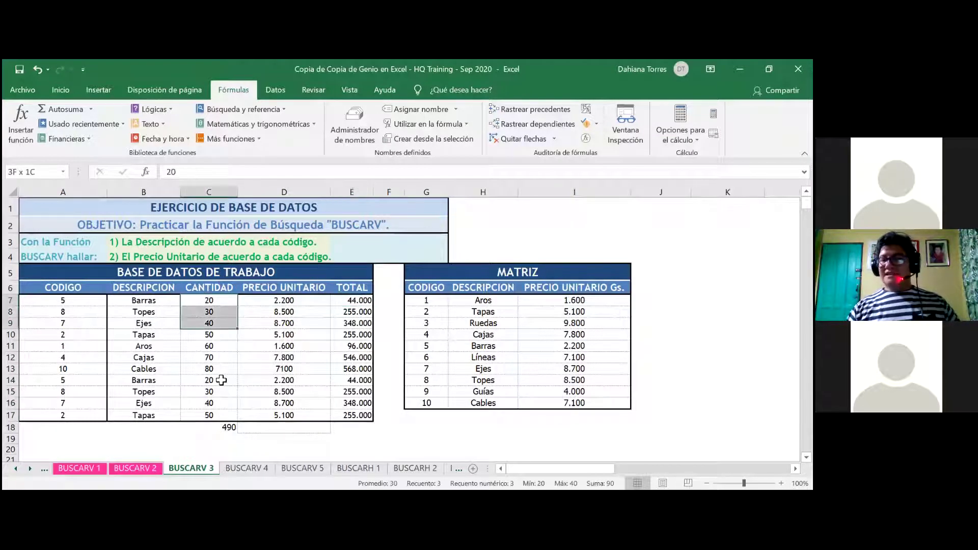
{"action": "left_click", "coordinate": [365, 302], "text": "ctrl"}
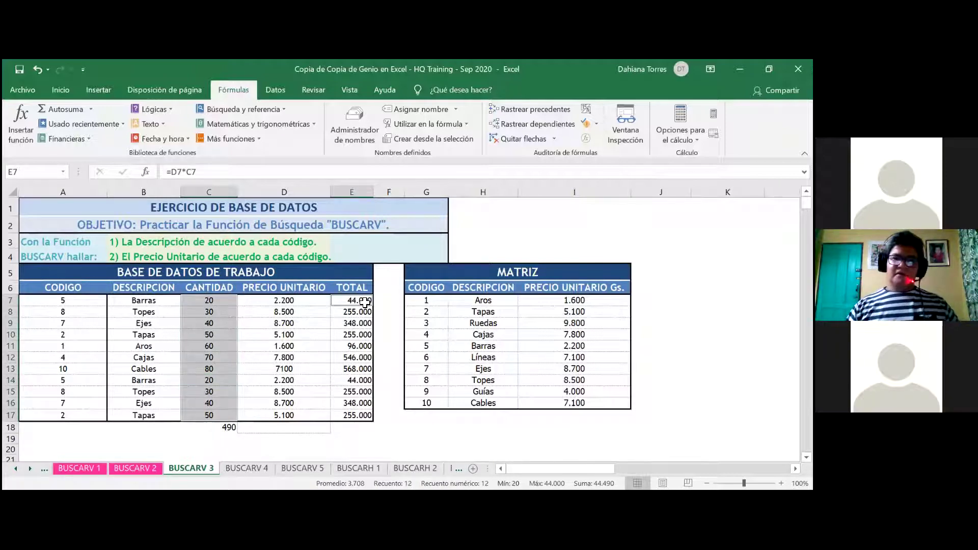
{"action": "key", "text": "ctrl+Down"}
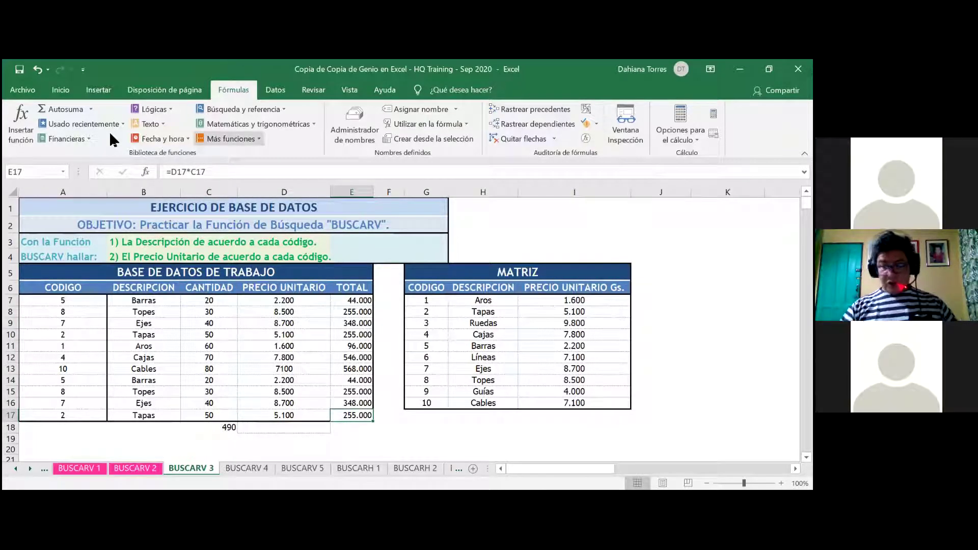
{"action": "left_click", "coordinate": [205, 303]}
{"action": "key", "text": "ctrl+shift+Down"}
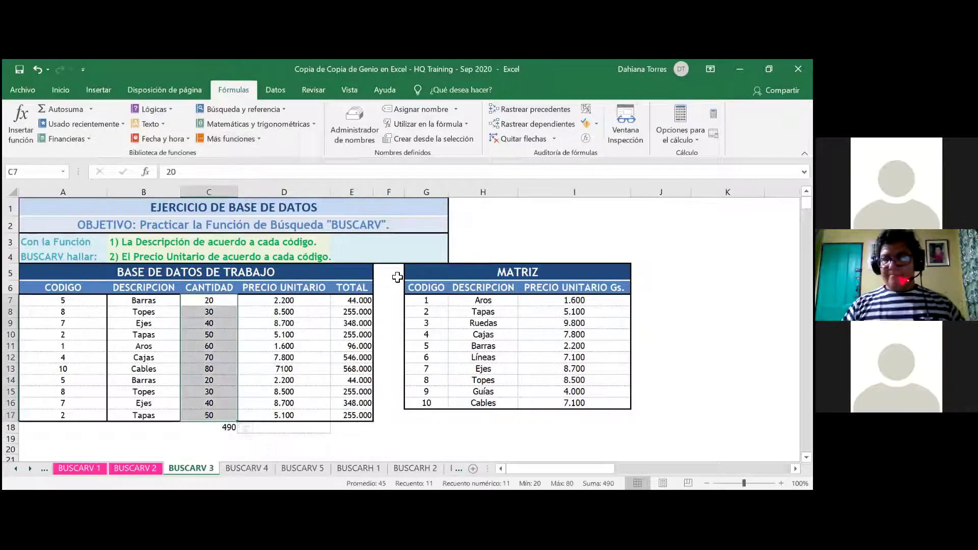
{"action": "left_click", "coordinate": [365, 301], "text": "ctrl"}
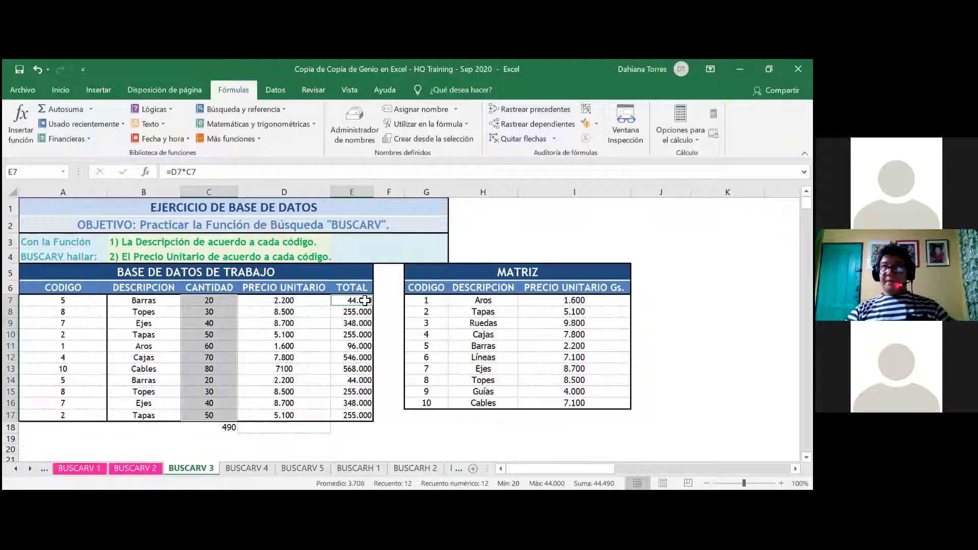
{"action": "left_click_drag", "start_coordinate": [365, 302], "coordinate": [351, 415]}
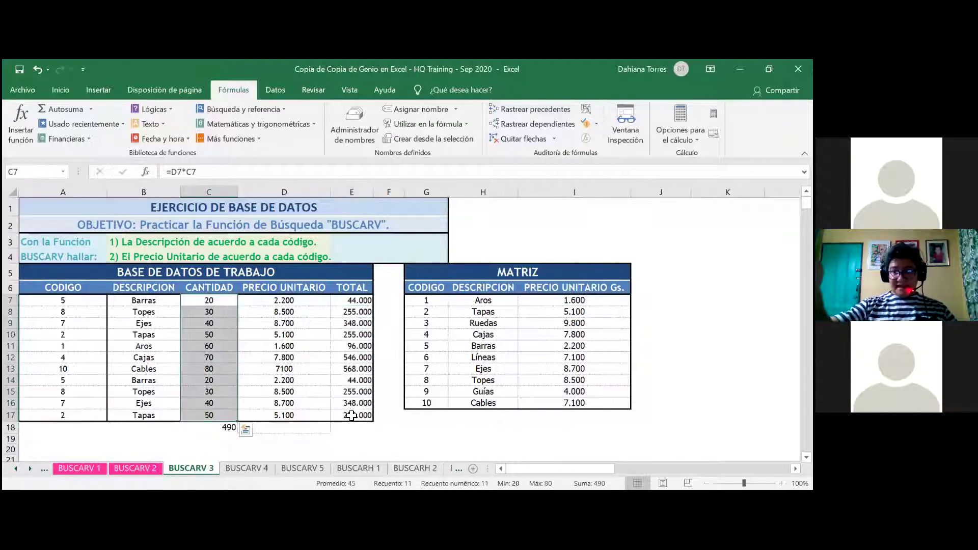
{"action": "left_click", "coordinate": [364, 300], "text": "ctrl"}
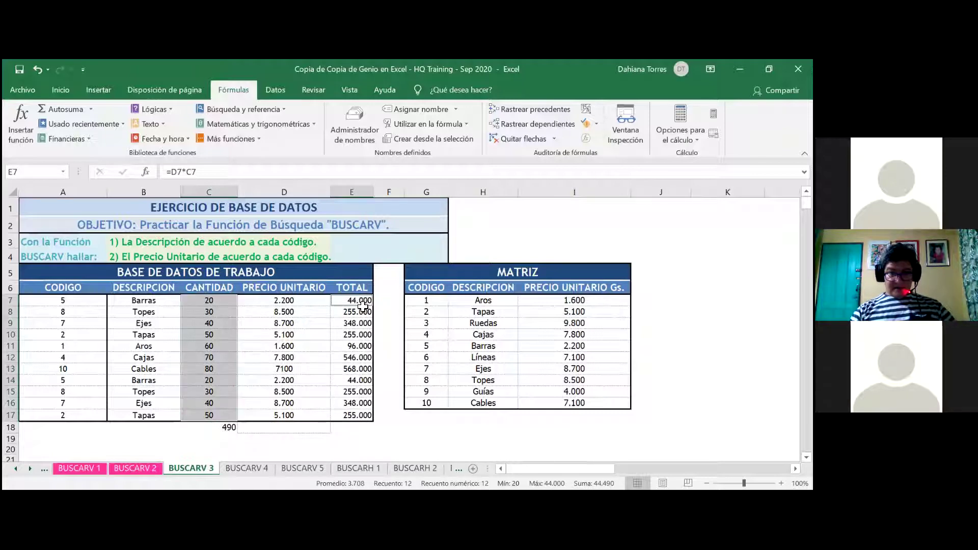
{"action": "left_click_drag", "start_coordinate": [362, 311], "coordinate": [359, 334]}
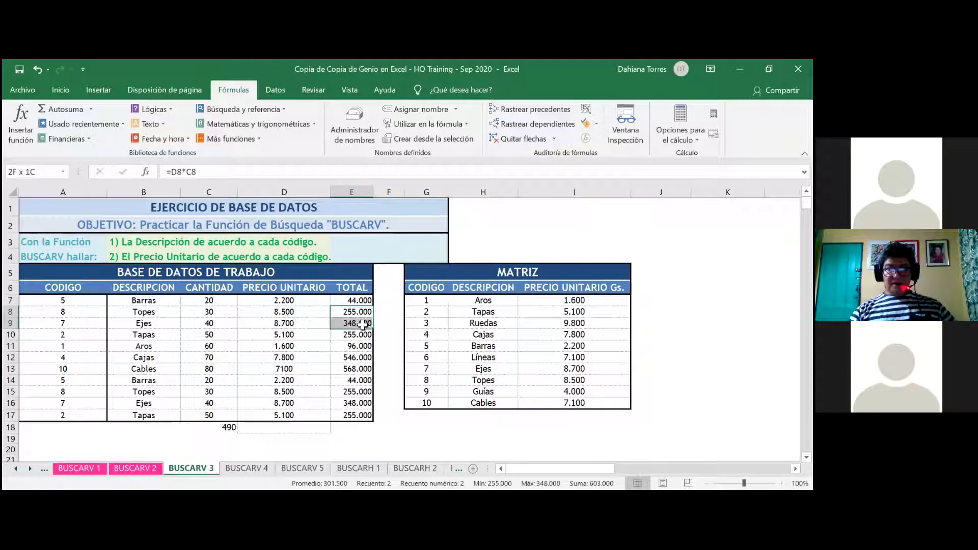
{"action": "left_click_drag", "start_coordinate": [357, 300], "coordinate": [357, 415]}
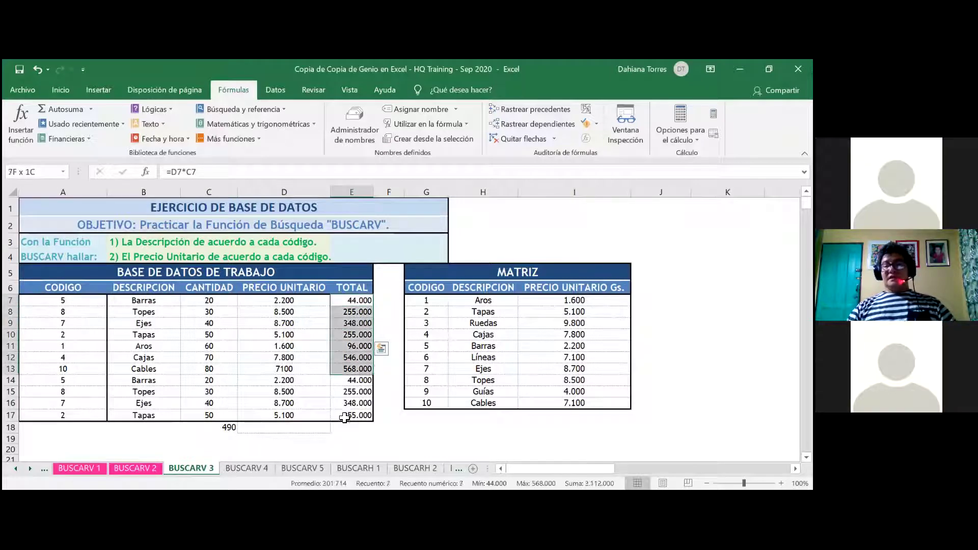
Reselect C7:C17 and add E7:E17 to form the two-column selection.
{"action": "left_click_drag", "start_coordinate": [223, 304], "coordinate": [237, 307]}
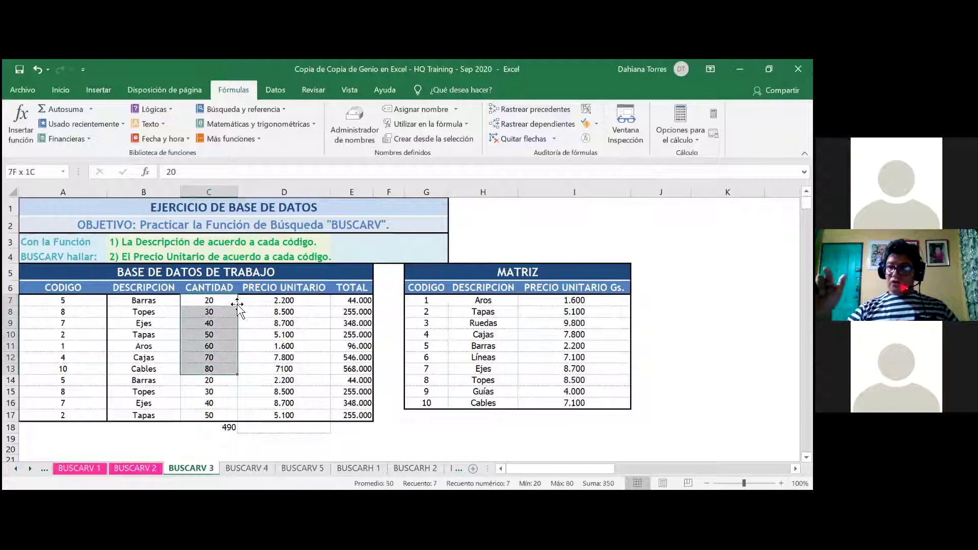
{"action": "left_click_drag", "start_coordinate": [237, 305], "coordinate": [224, 415]}
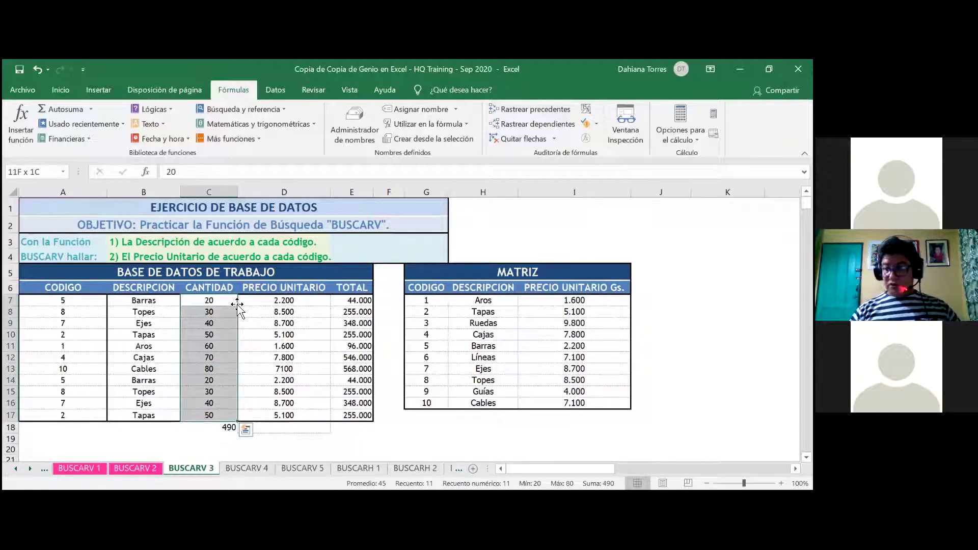
{"action": "left_click_drag", "start_coordinate": [237, 304], "coordinate": [238, 305]}
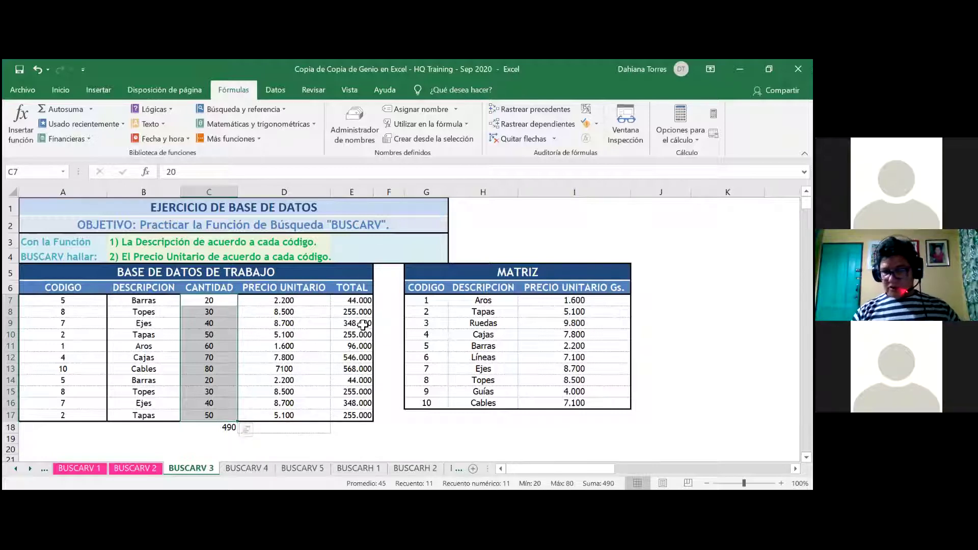
{"action": "left_click", "coordinate": [364, 415]}
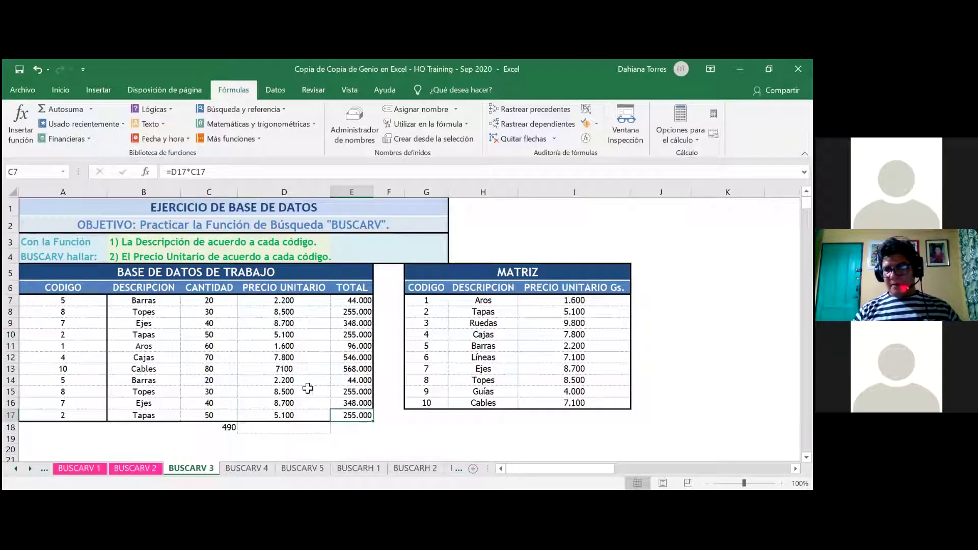
{"action": "left_click", "coordinate": [206, 287]}
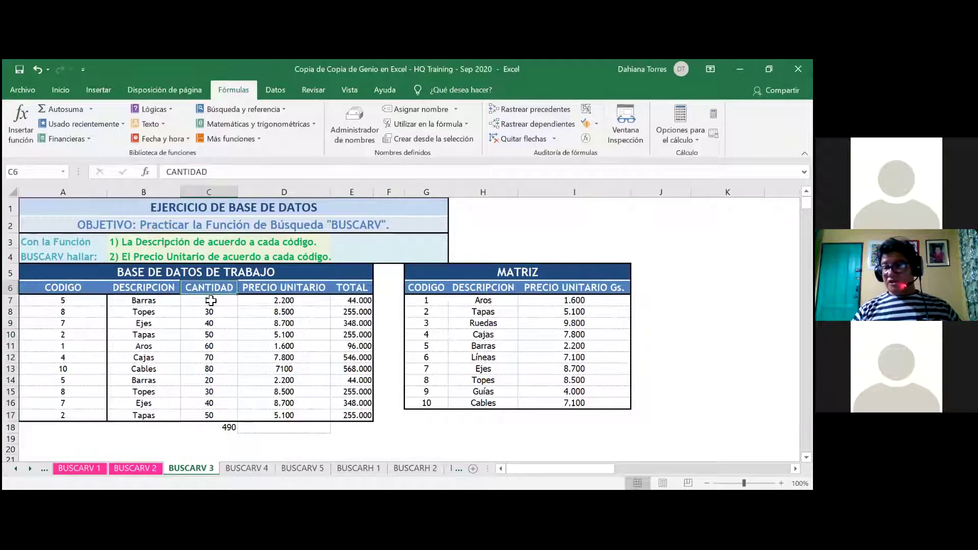
{"action": "left_click_drag", "start_coordinate": [209, 301], "coordinate": [214, 415]}
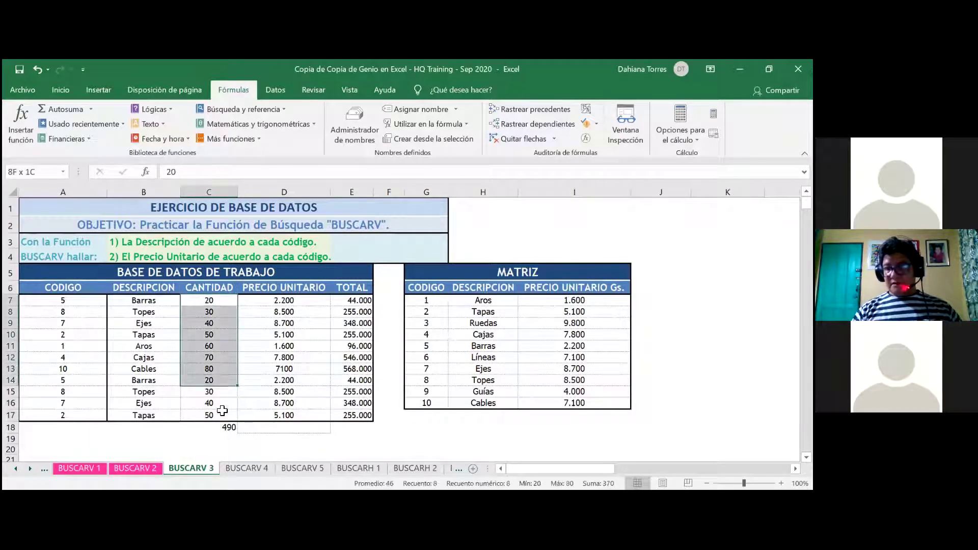
{"action": "left_click", "coordinate": [352, 415], "text": "ctrl"}
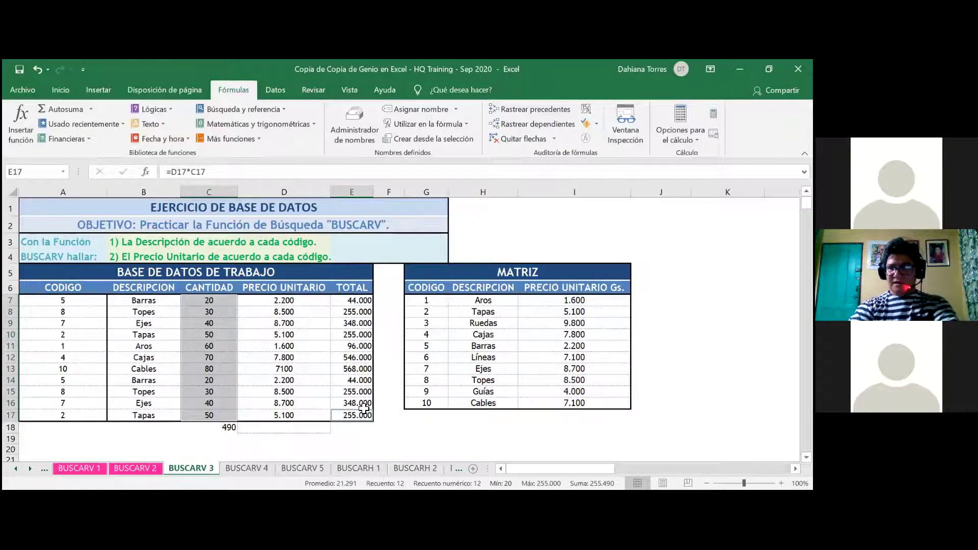
{"action": "left_click_drag", "start_coordinate": [363, 304], "coordinate": [362, 303]}
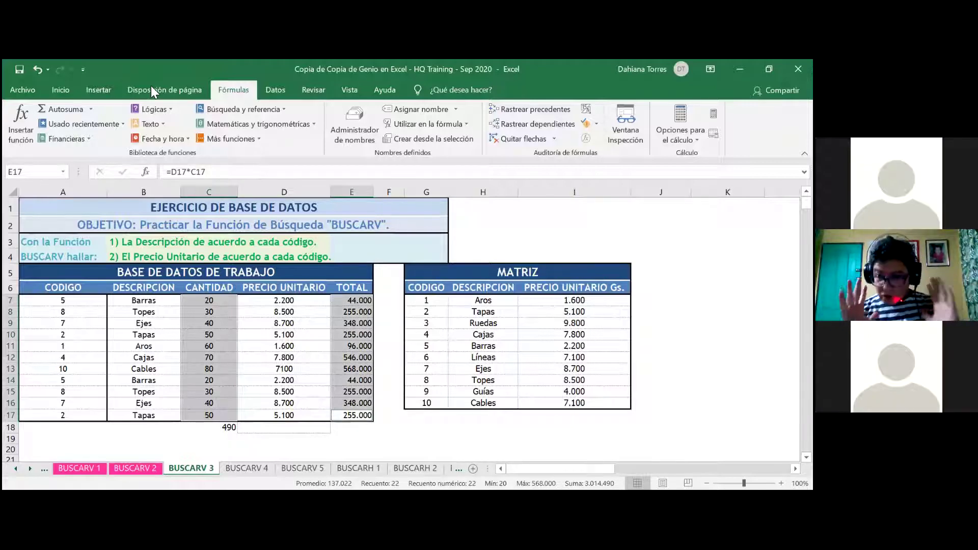
AutoSum both selected columns, producing 3.014.000 in E18 beside 490 in C18.
{"action": "left_click", "coordinate": [62, 106]}
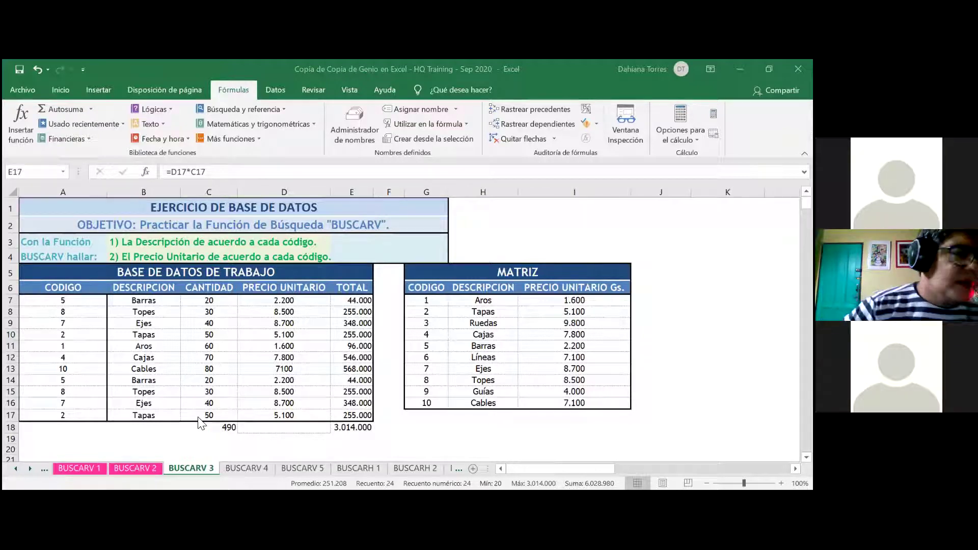
{"action": "left_click", "coordinate": [213, 429]}
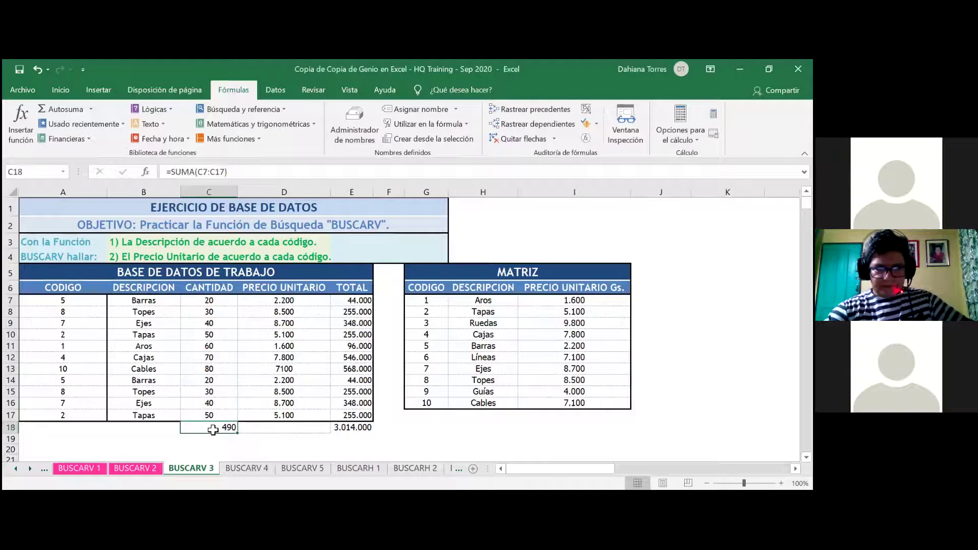
Delete the 490 and 3.014.000 totals from C18 and E18, then select both cells together.
{"action": "double_click", "coordinate": [213, 430]}
{"action": "key", "text": "Delete"}
{"action": "key", "text": "Right"}
{"action": "key", "text": "Right"}
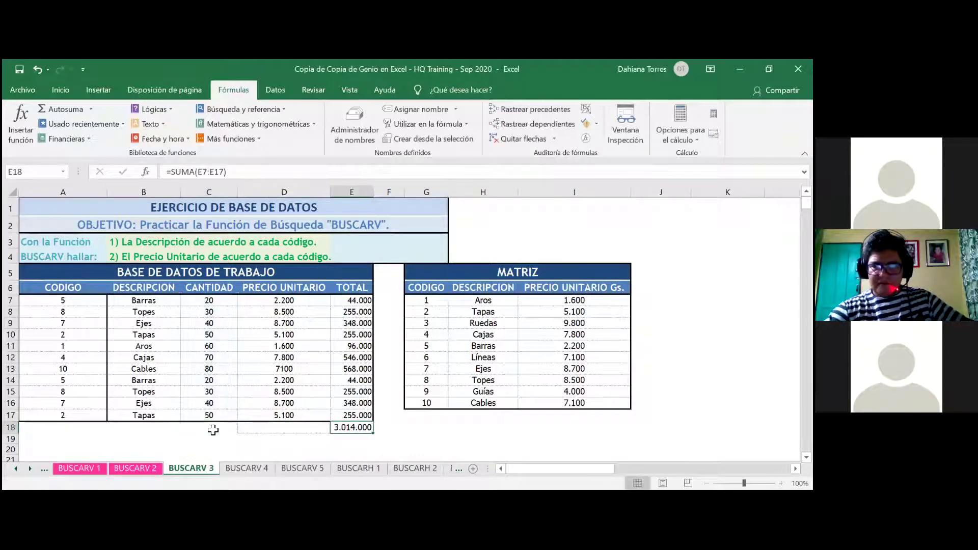
{"action": "key", "text": "Delete"}
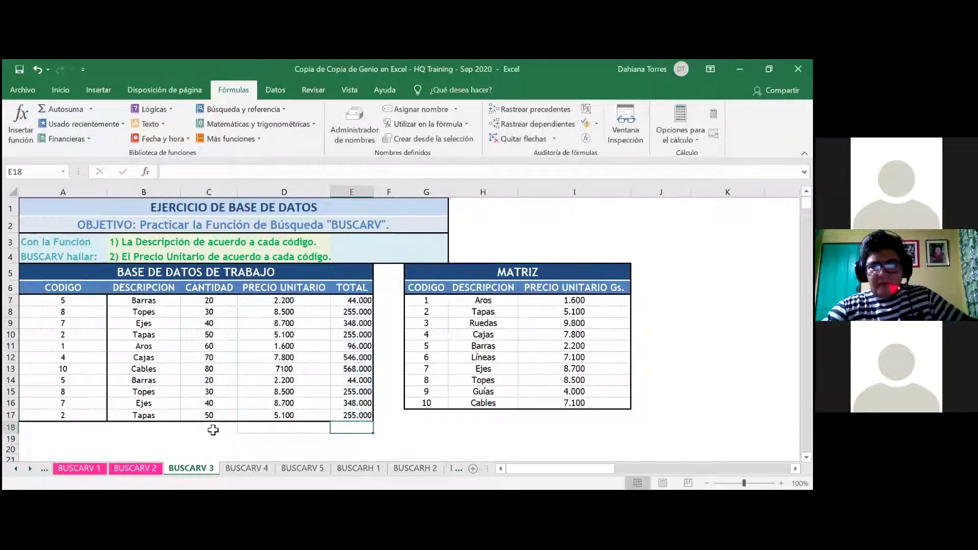
{"action": "key", "text": "Left"}
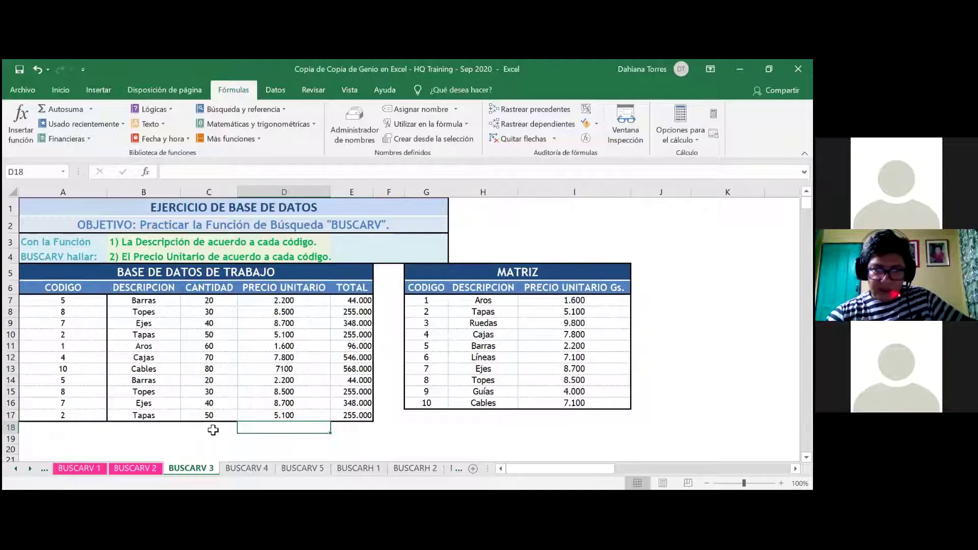
{"action": "key", "text": "Left"}
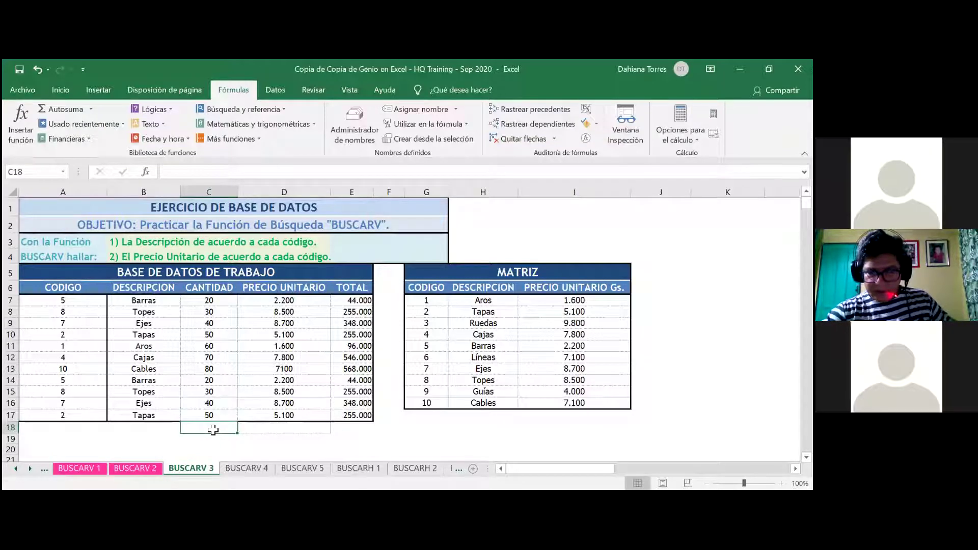
{"action": "key", "text": "Right"}
{"action": "key", "text": "Right"}
{"action": "key", "text": "Right"}
{"action": "key", "text": "Left"}
{"action": "key", "text": "Left"}
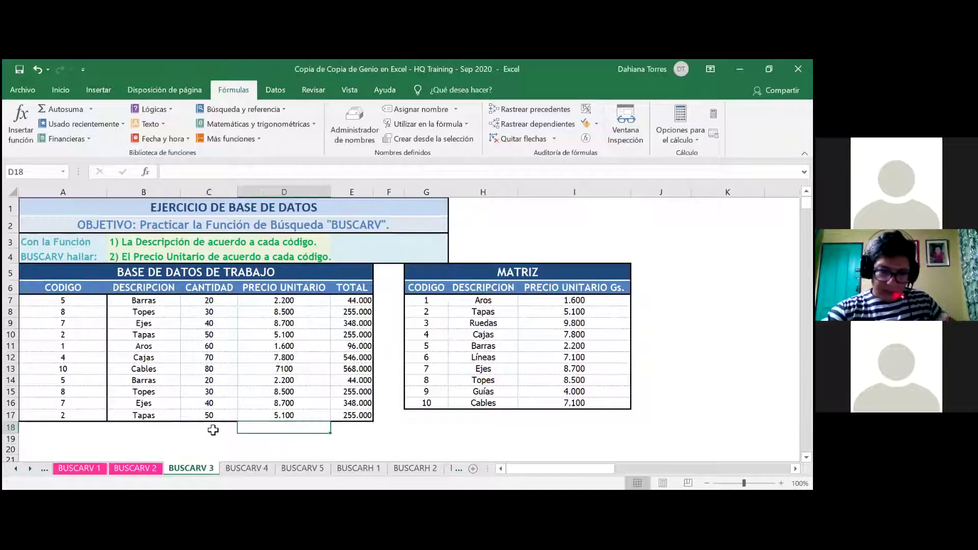
{"action": "key", "text": "Left"}
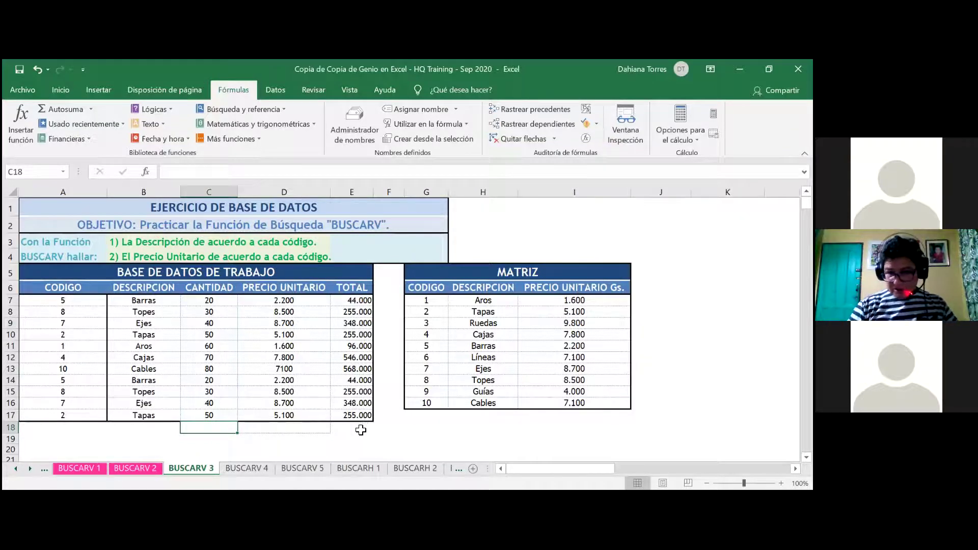
{"action": "left_click", "coordinate": [360, 430]}
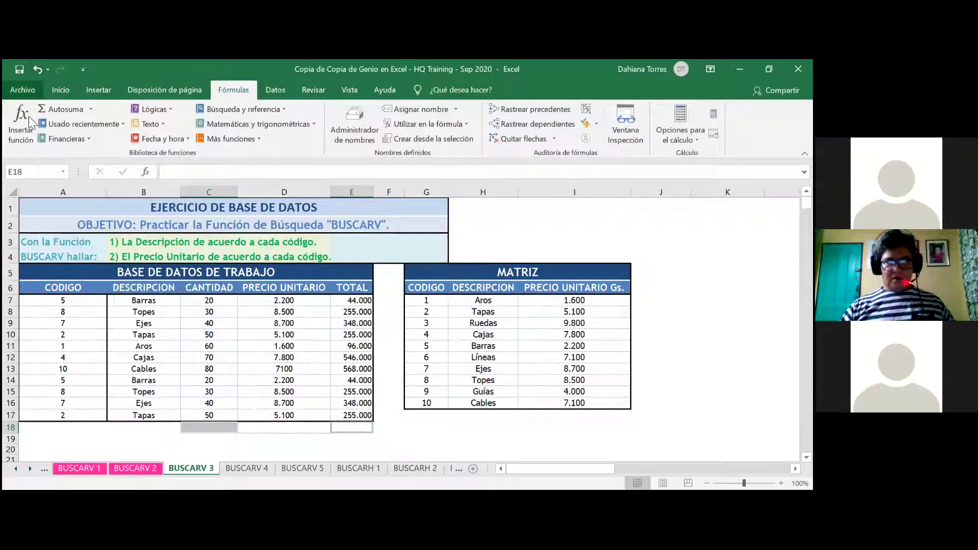
AutoSum C18 and E18 at once, restoring 490 and 3.014.000.
{"action": "left_click", "coordinate": [55, 103]}
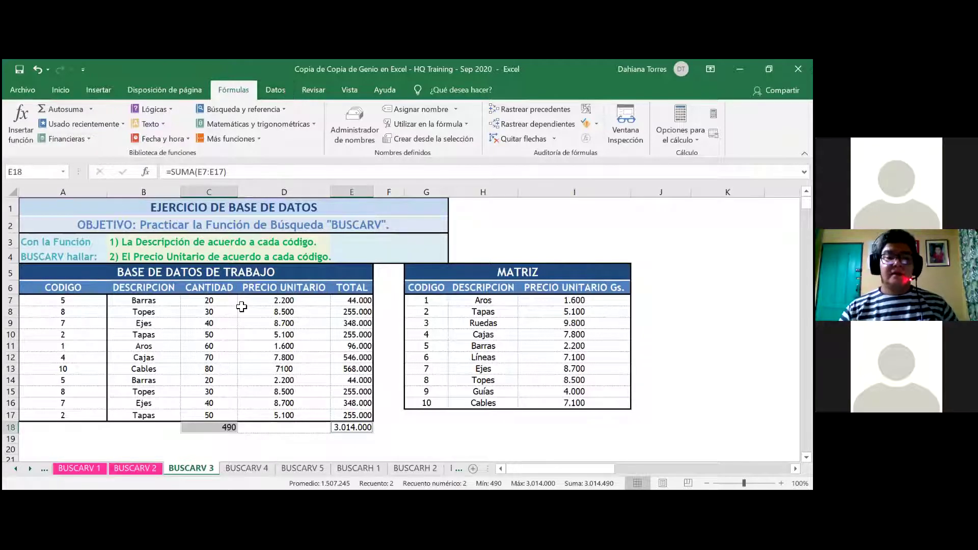
Open the BUSCARV 3 sheet tab menu and its Color de pestaña choices.
{"action": "right_click", "coordinate": [205, 469]}
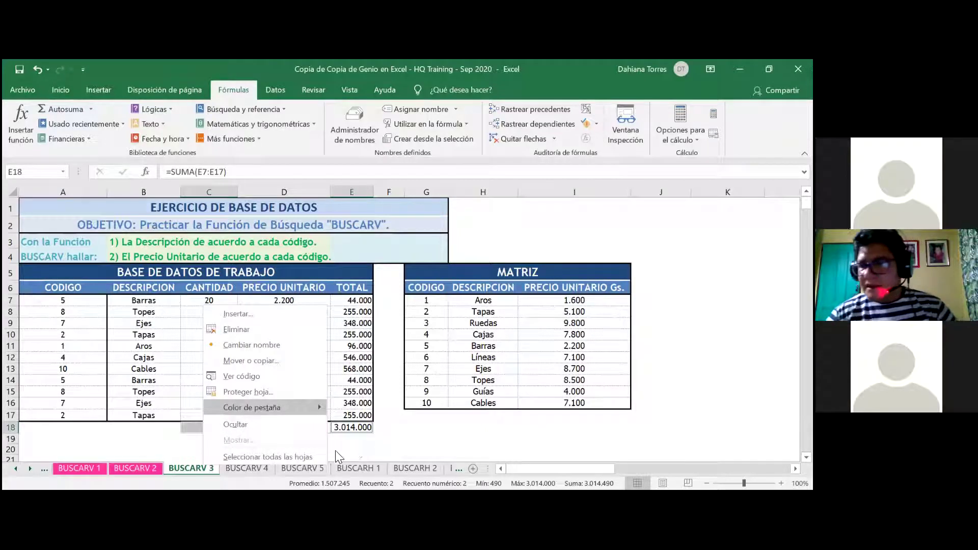
{"action": "left_click", "coordinate": [252, 407]}
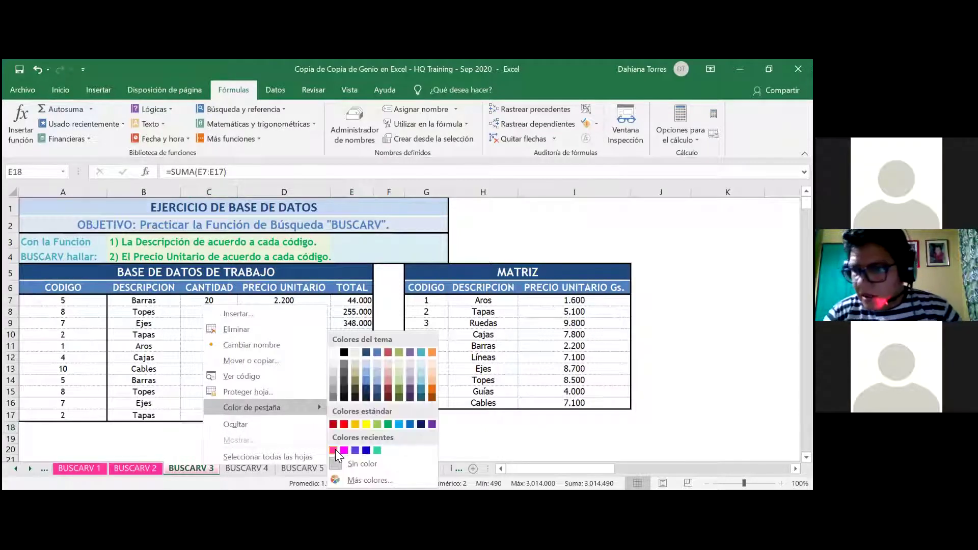
{"action": "left_click", "coordinate": [236, 469]}
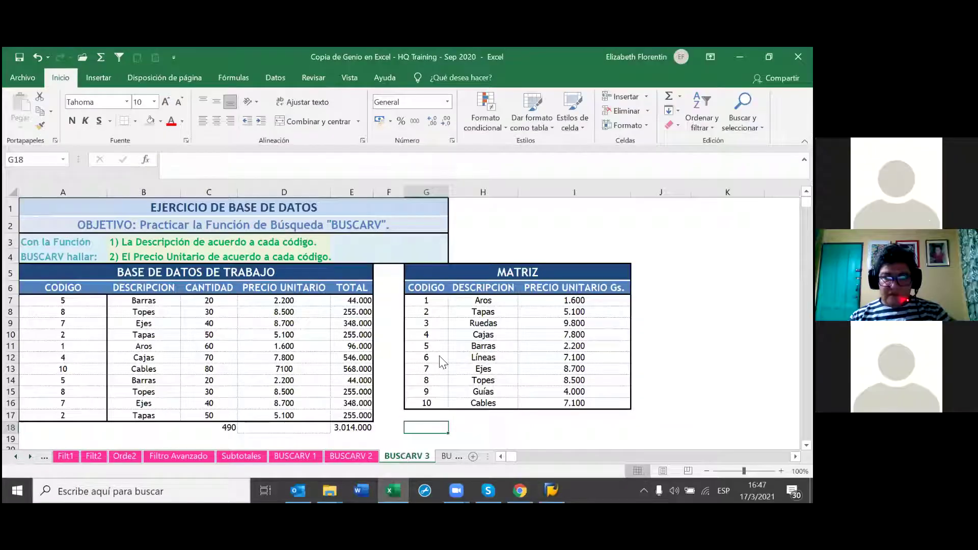
{"action": "right_click", "coordinate": [403, 455]}
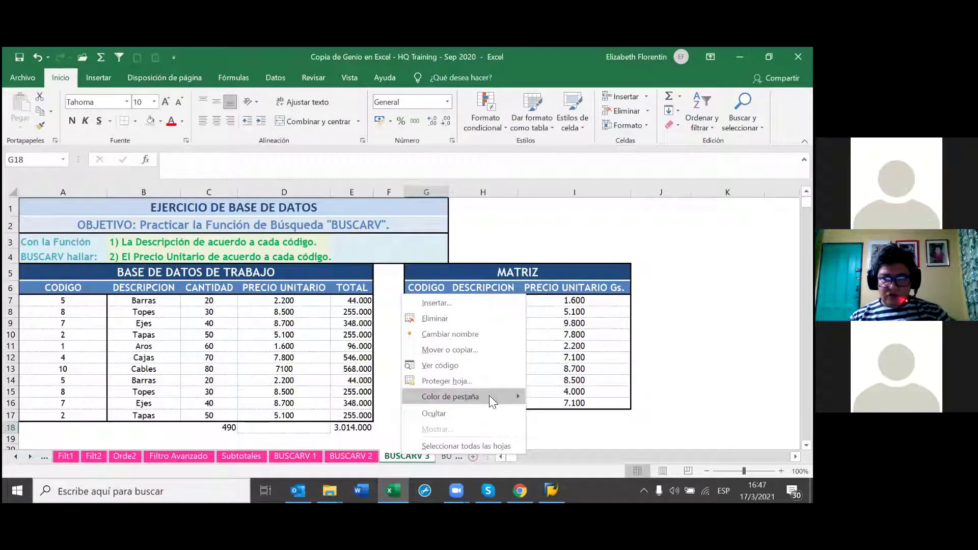
{"action": "mouse_move", "coordinate": [450, 397]}
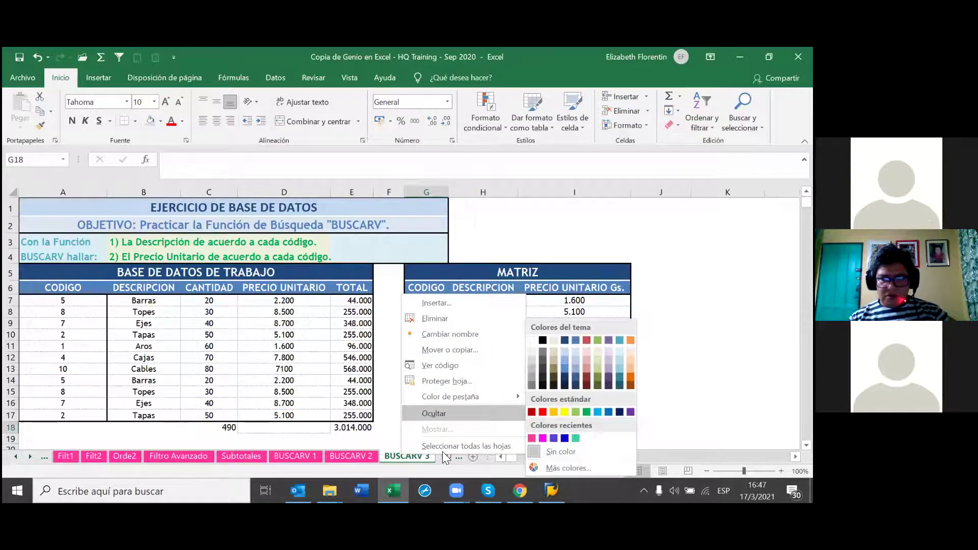
On the BUSCARV 4 sheet, clear the Calificación results and return to cell C6.
{"action": "left_click", "coordinate": [444, 455]}
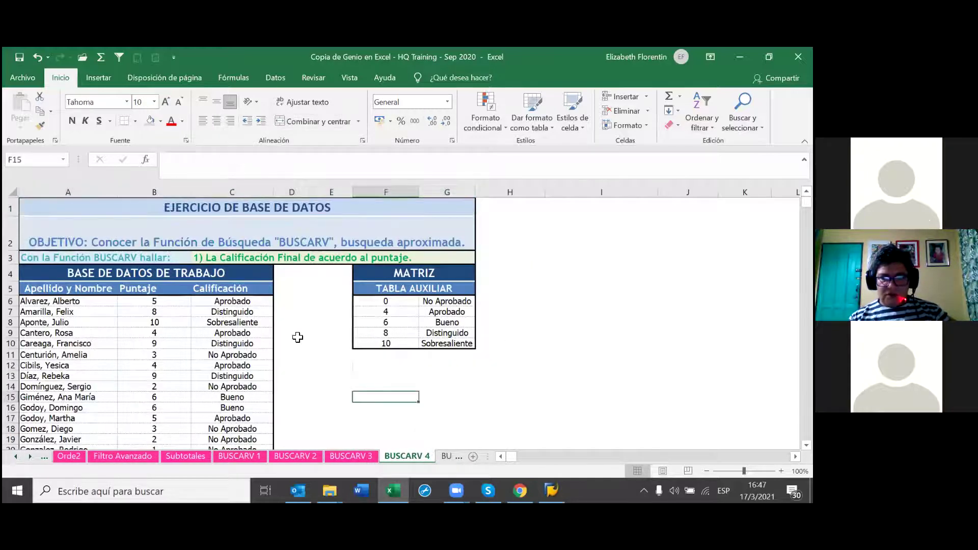
{"action": "scroll", "coordinate": [301, 346], "scroll_direction": "down", "scroll_amount": 2}
{"action": "scroll", "coordinate": [308, 353], "scroll_direction": "up", "scroll_amount": 2}
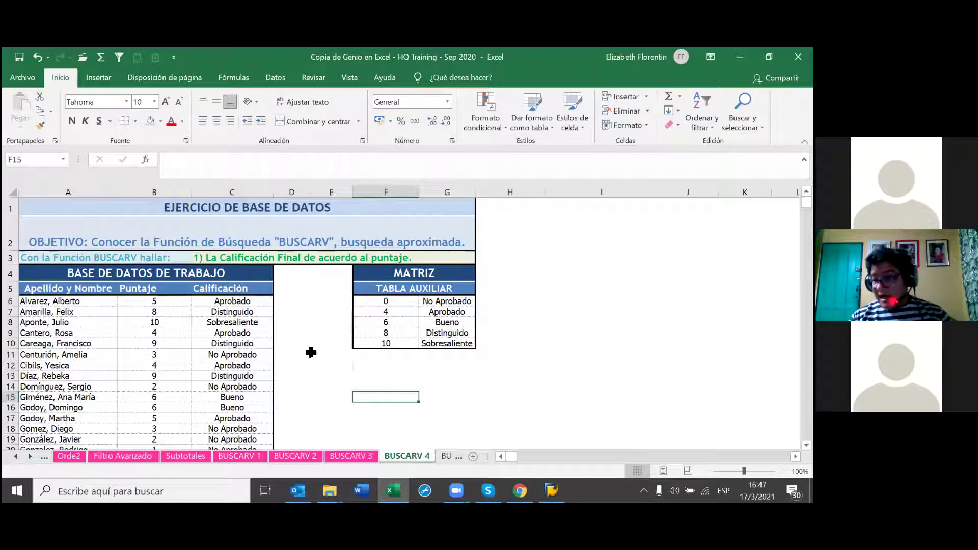
{"action": "mouse_move", "coordinate": [214, 303]}
{"action": "left_mouse_down"}
{"action": "mouse_move", "coordinate": [230, 430]}
{"action": "mouse_move", "coordinate": [229, 375]}
{"action": "left_mouse_up"}
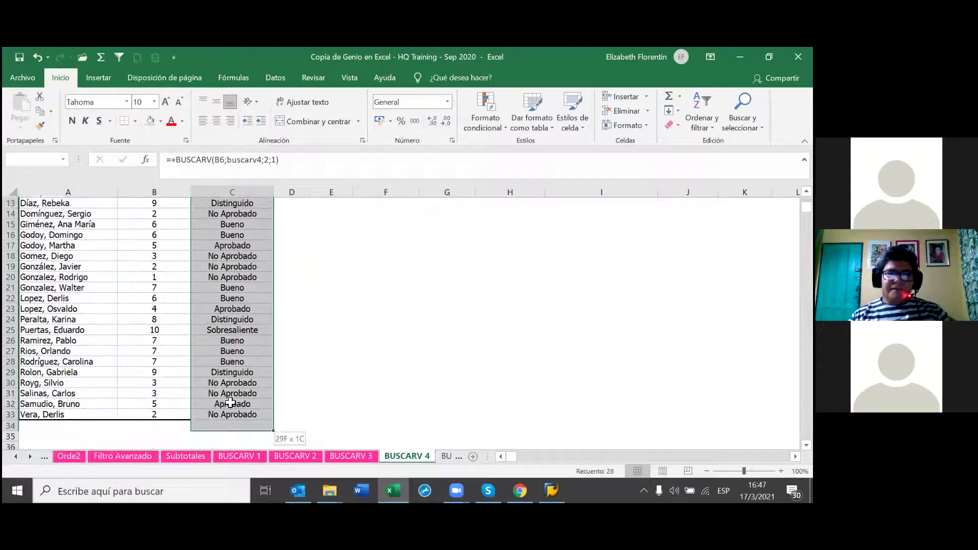
{"action": "right_click", "coordinate": [229, 373]}
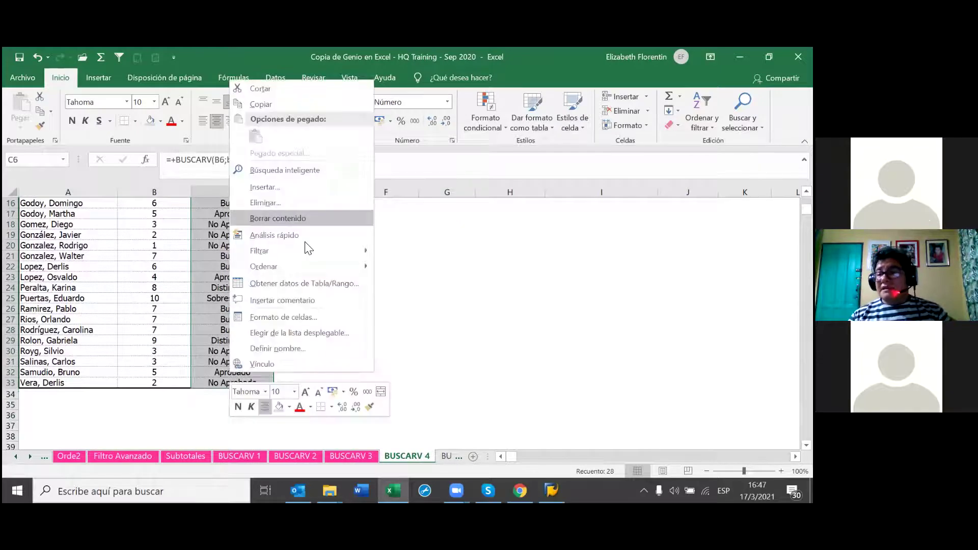
{"action": "left_click", "coordinate": [312, 219]}
{"action": "scroll", "coordinate": [245, 331], "scroll_direction": "up", "scroll_amount": 5}
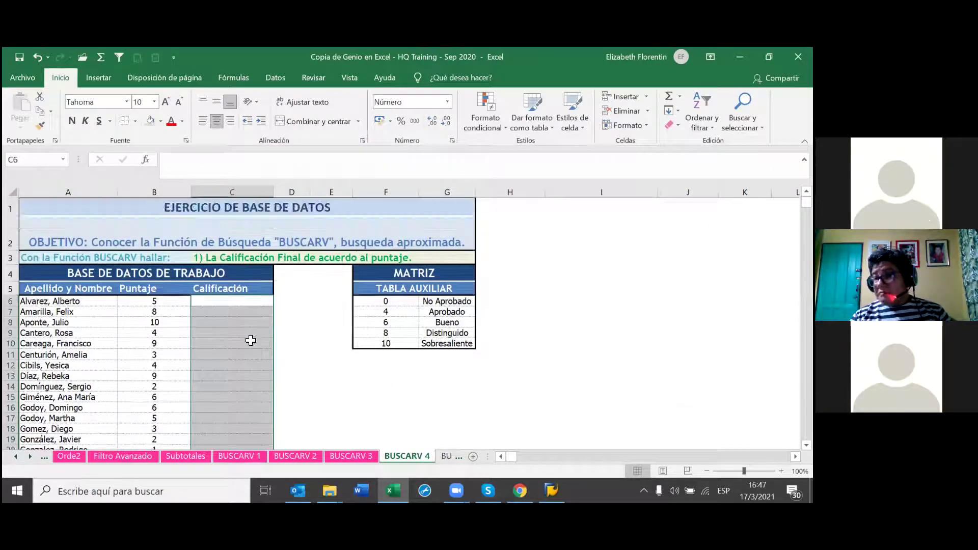
{"action": "left_click", "coordinate": [232, 343]}
{"action": "key", "text": "Up"}
{"action": "key", "text": "Up"}
{"action": "key", "text": "Up"}
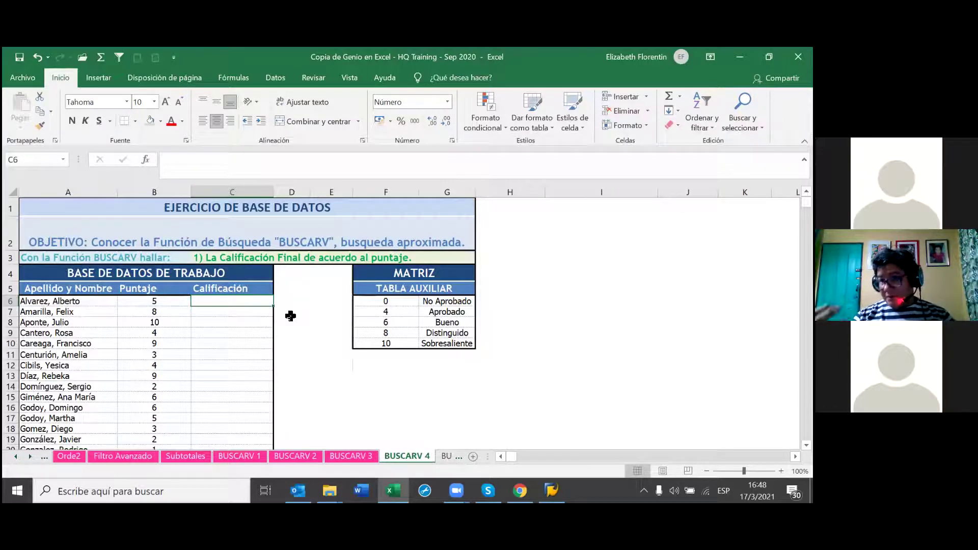
Enter =BUSCARV(B6;buscarv4;2;1) in C6.
{"action": "type", "text": "="}
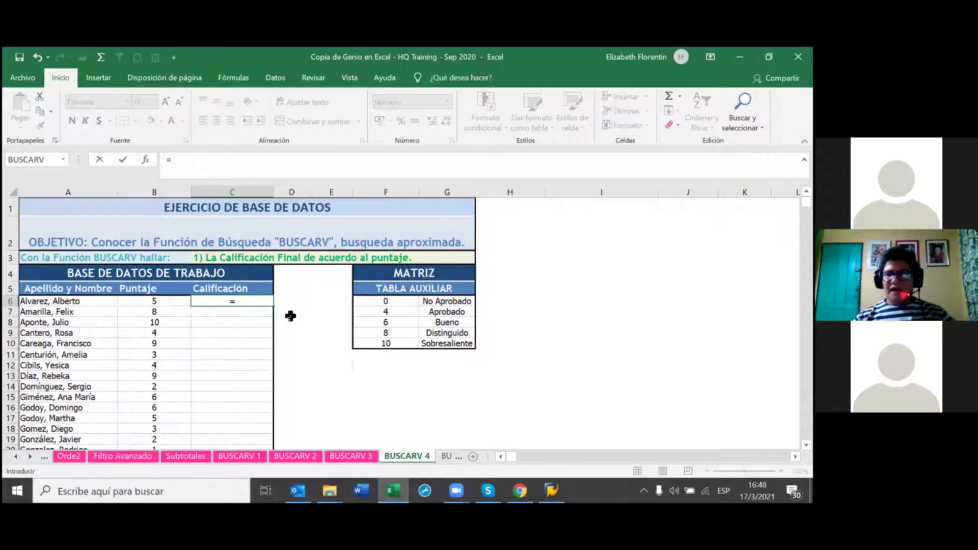
{"action": "type", "text": "B"}
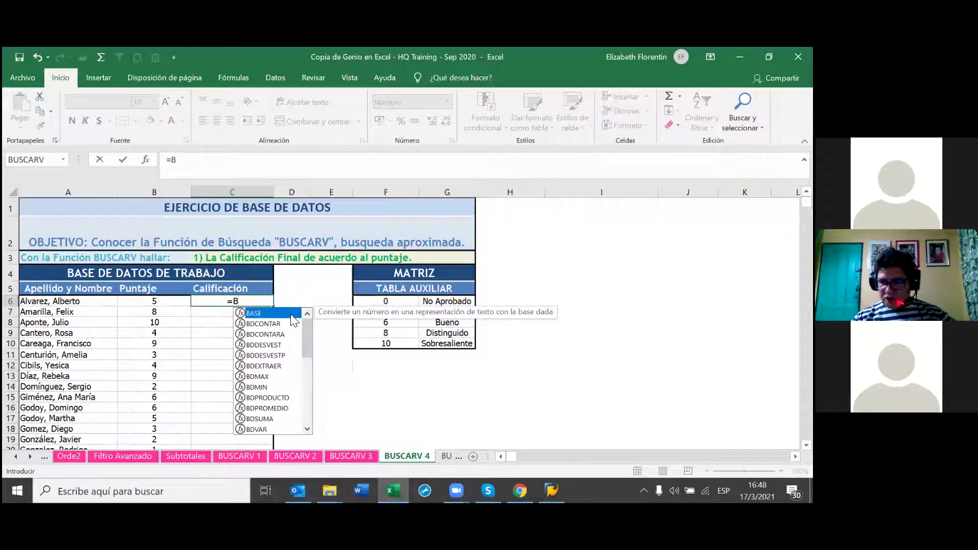
{"action": "type", "text": "US"}
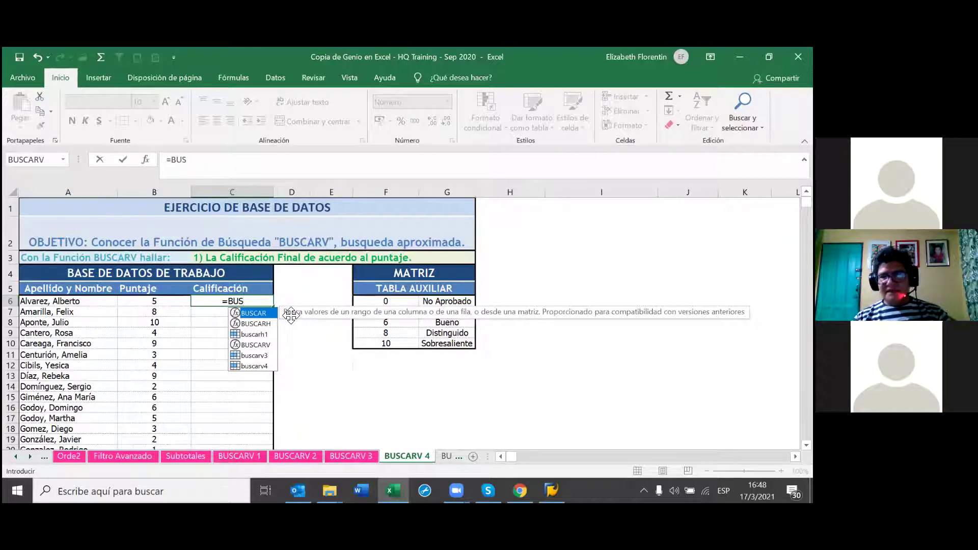
{"action": "left_click", "coordinate": [266, 347]}
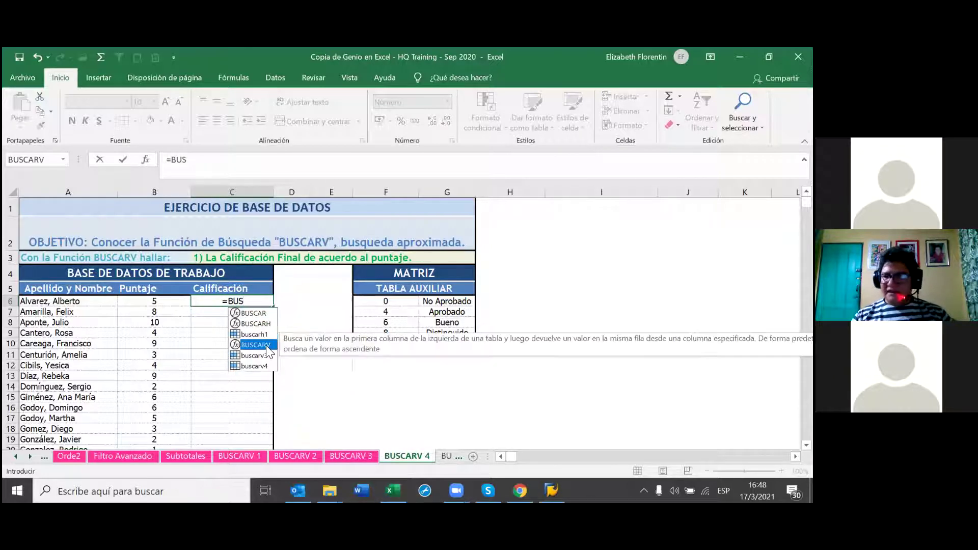
{"action": "double_click", "coordinate": [266, 345]}
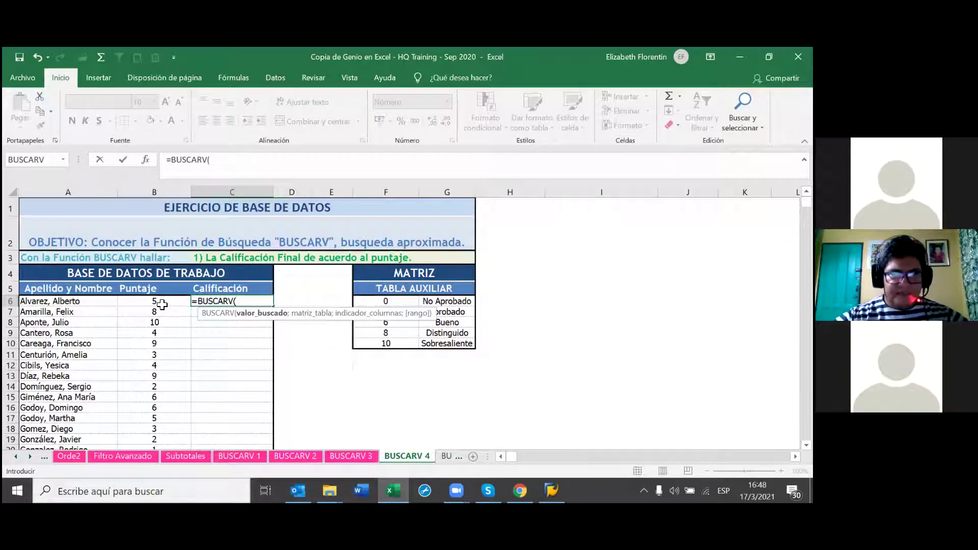
{"action": "left_click", "coordinate": [163, 303]}
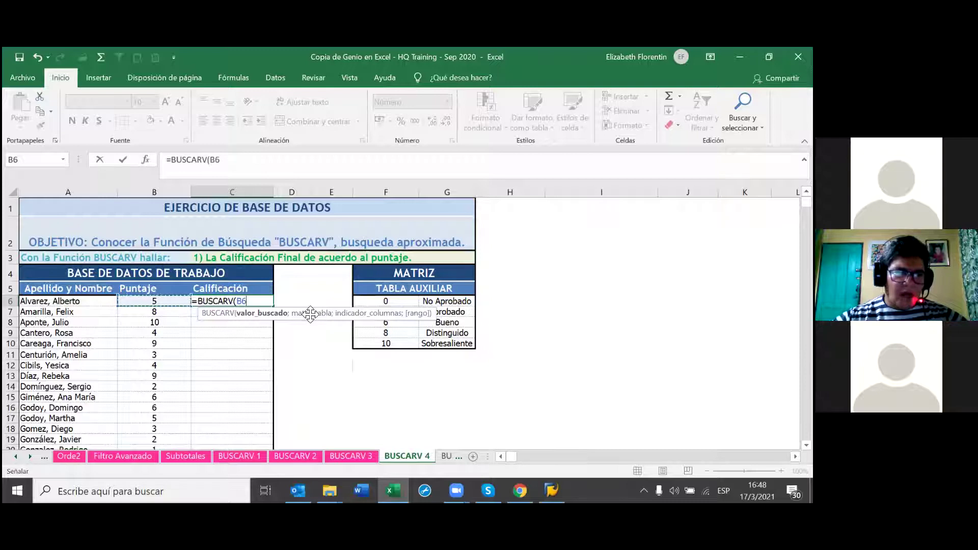
{"action": "type", "text": ";"}
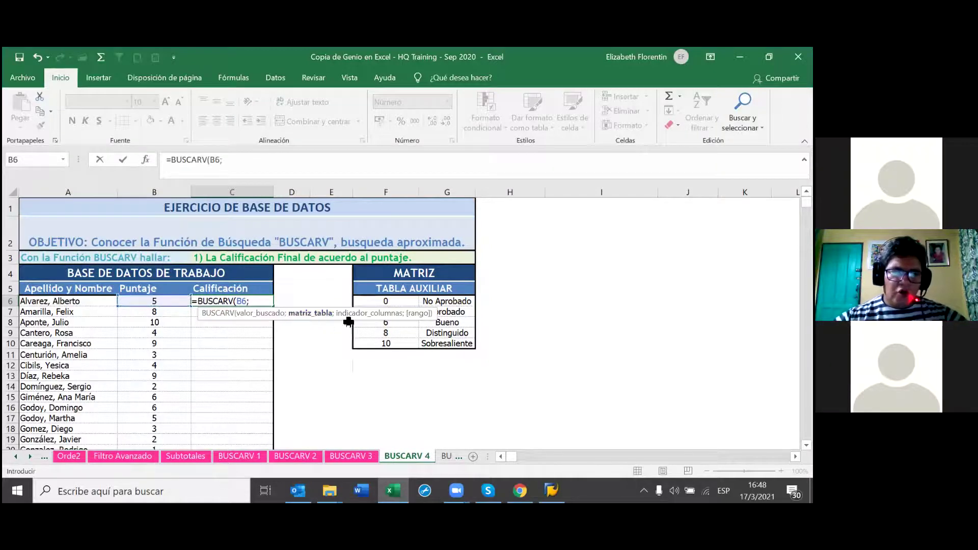
{"action": "left_click_drag", "start_coordinate": [365, 286], "coordinate": [431, 343]}
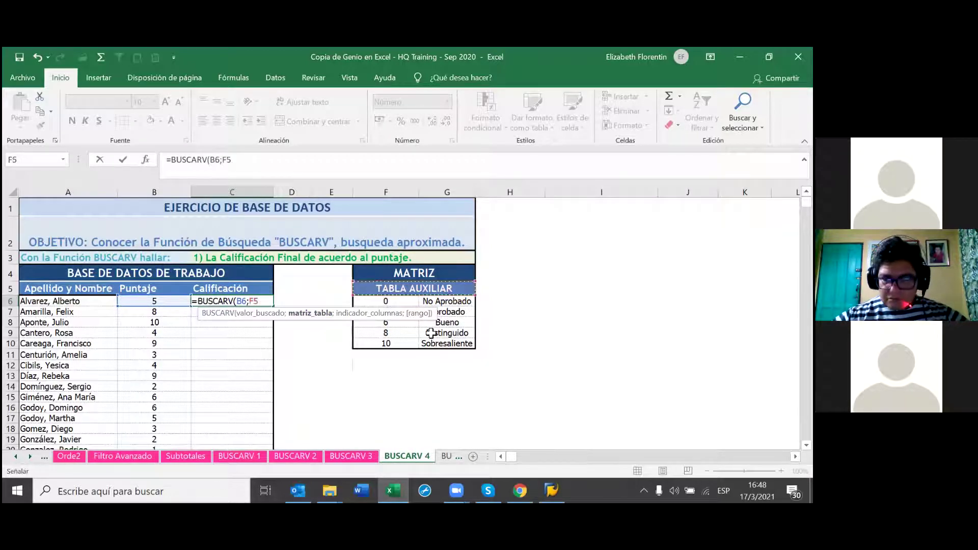
{"action": "type", "text": "buscarv4"}
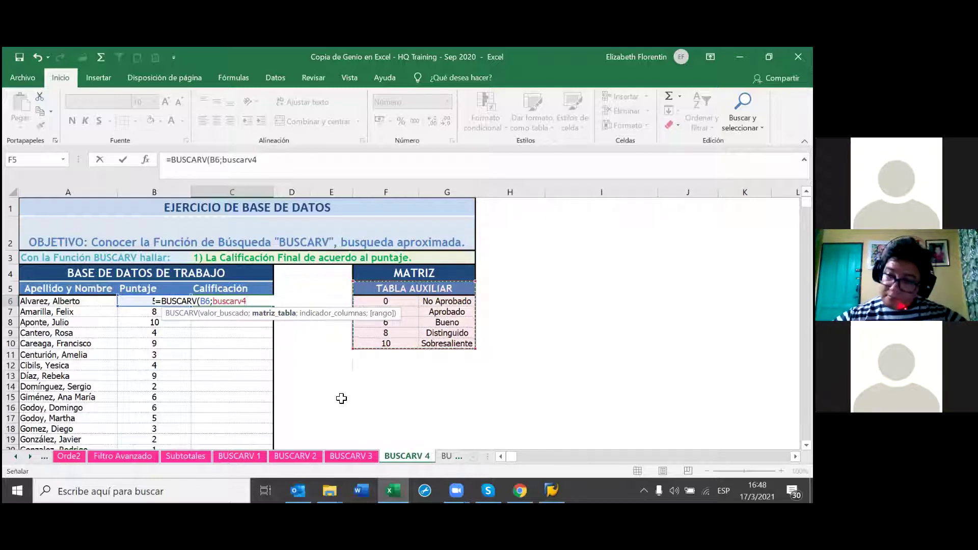
{"action": "type", "text": ";2"}
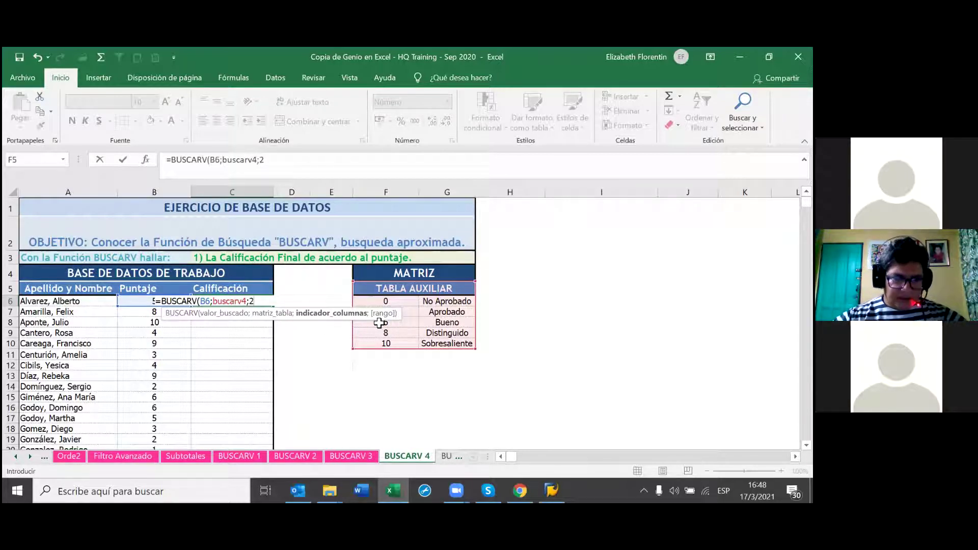
{"action": "type", "text": ";"}
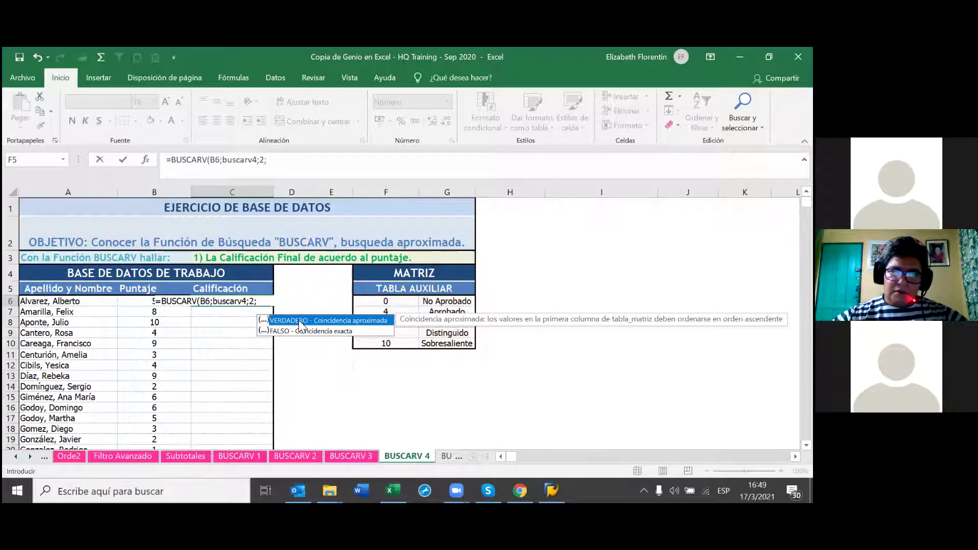
{"action": "left_click", "coordinate": [267, 304]}
{"action": "type", "text": "1"}
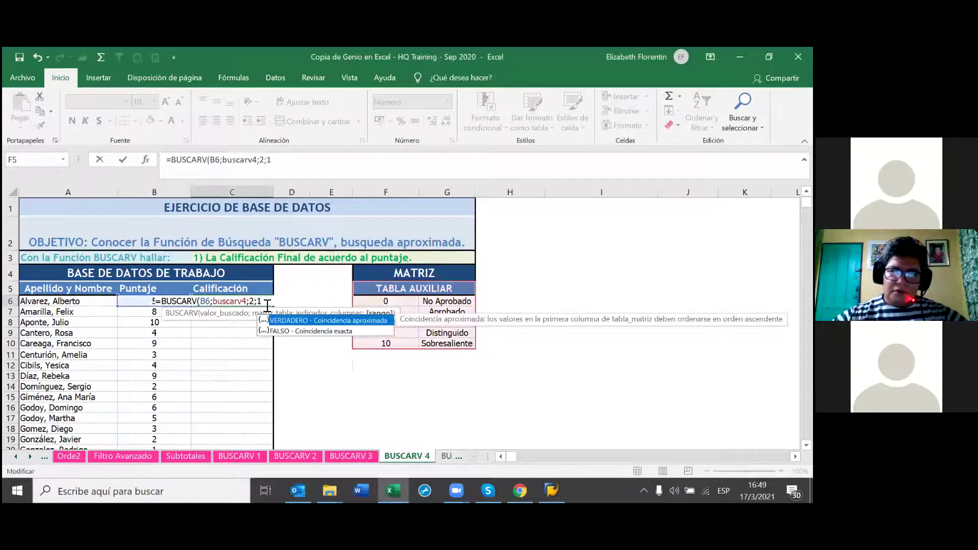
{"action": "type", "text": ")"}
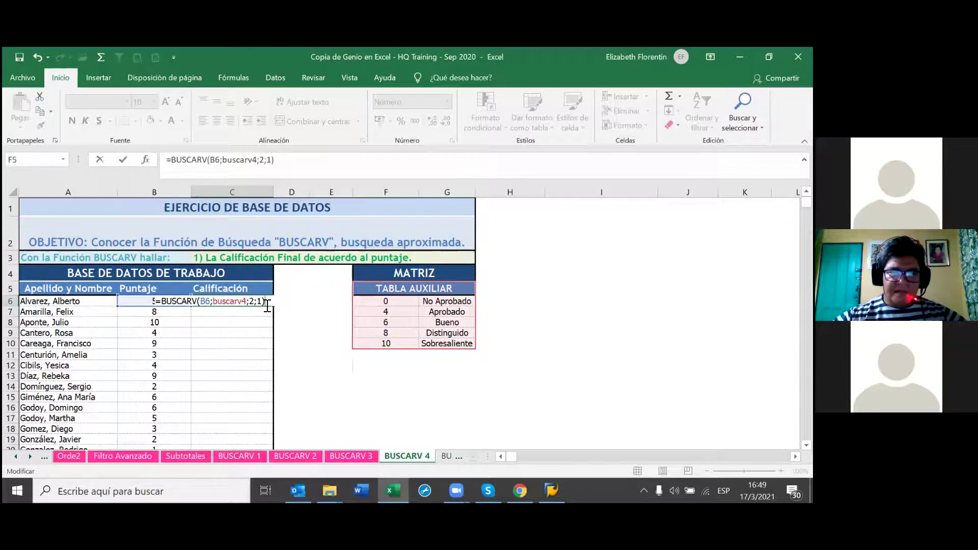
{"action": "key", "text": "Return"}
Compare C6's formula with the auxiliary table thresholds 6 and 4.
{"action": "left_click", "coordinate": [250, 302]}
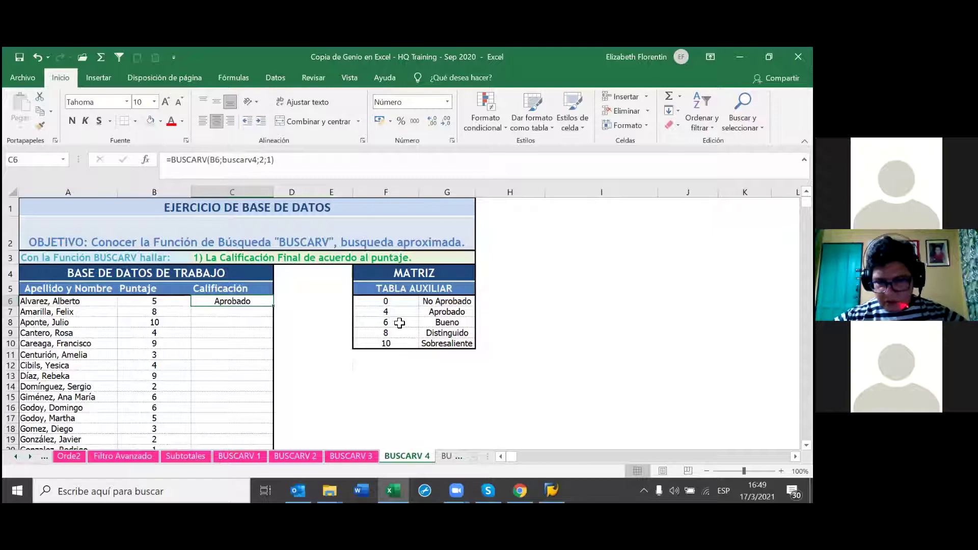
{"action": "left_click", "coordinate": [399, 323]}
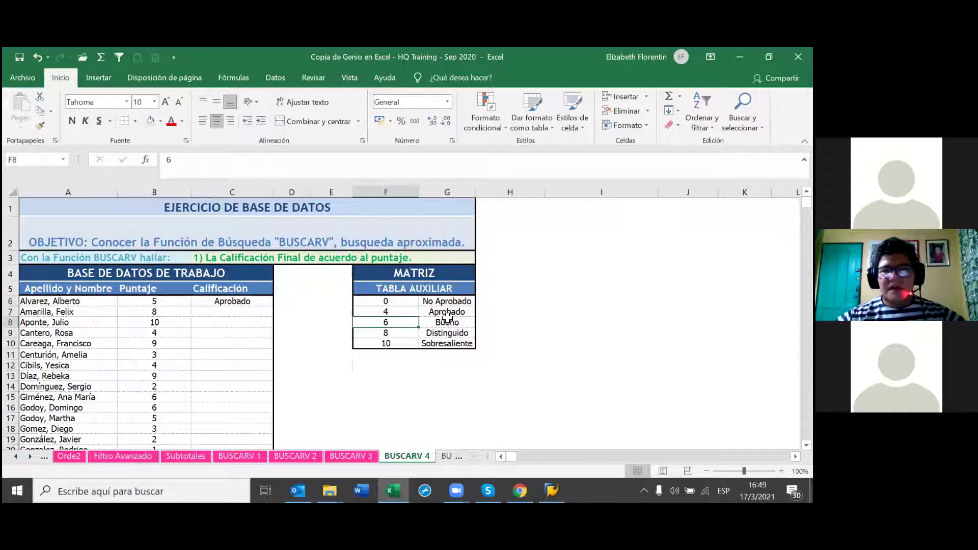
{"action": "left_click", "coordinate": [444, 312]}
{"action": "left_click", "coordinate": [380, 312]}
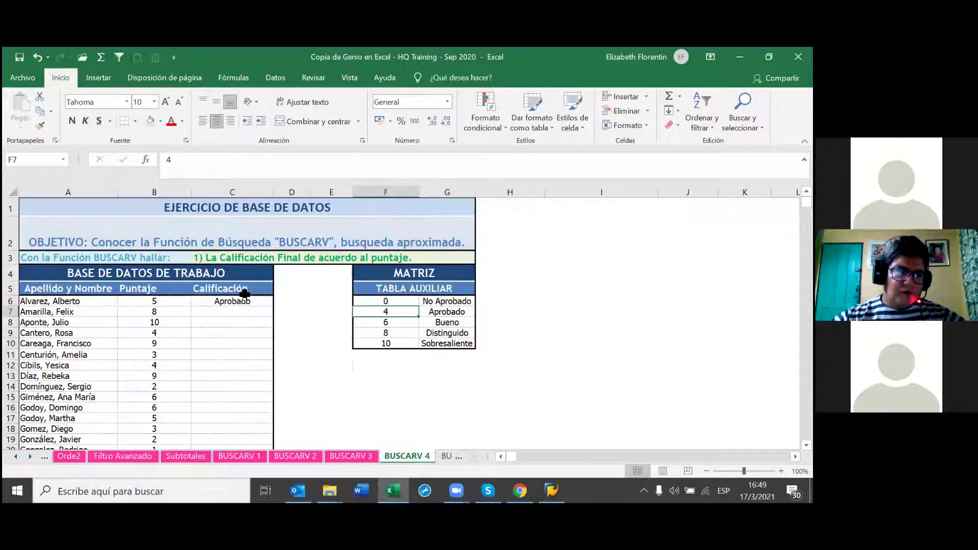
{"action": "left_click", "coordinate": [254, 301]}
Copy the C6 lookup formula down the Calificación column and review the grades.
{"action": "double_click", "coordinate": [271, 306]}
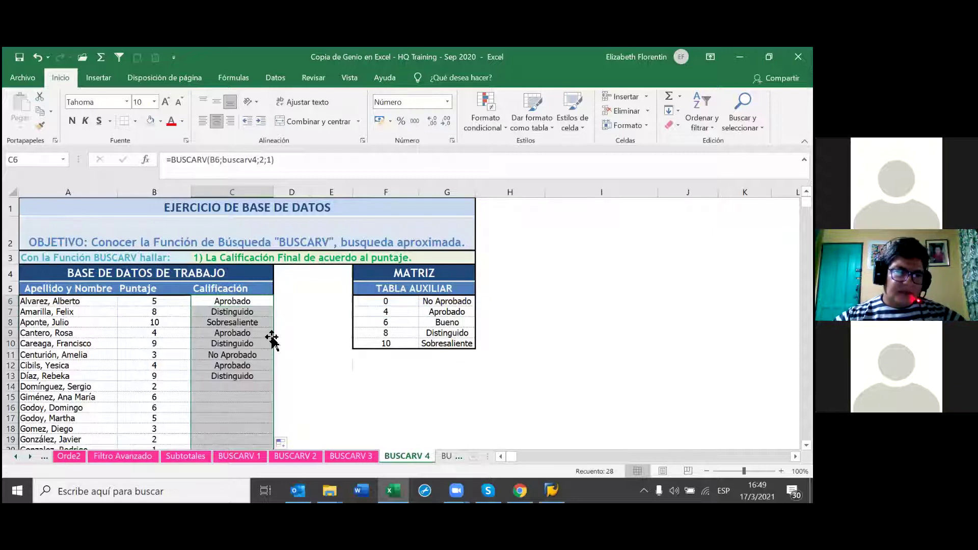
{"action": "scroll", "coordinate": [301, 349], "scroll_direction": "down", "scroll_amount": 4}
{"action": "scroll", "coordinate": [285, 331], "scroll_direction": "up", "scroll_amount": 3}
{"action": "left_click", "coordinate": [265, 331]}
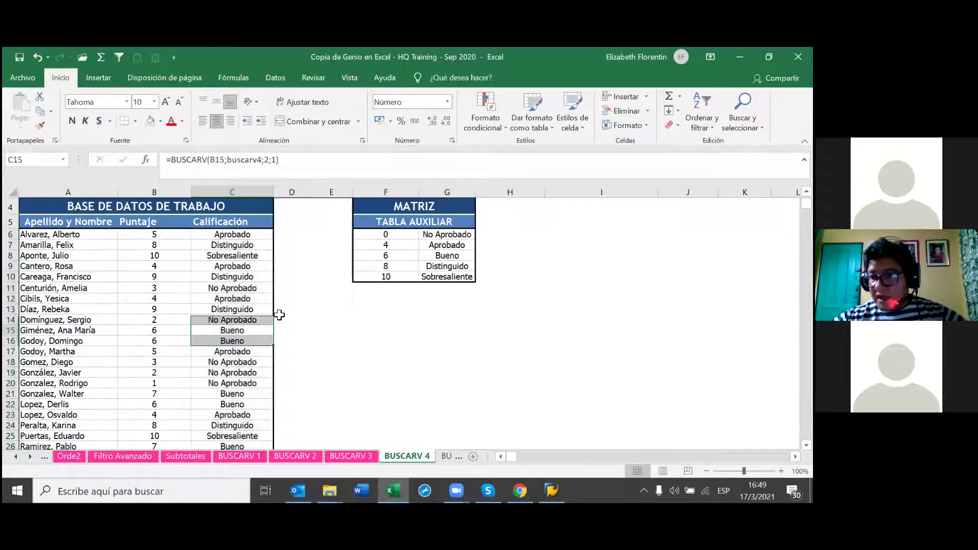
{"action": "scroll", "coordinate": [286, 317], "scroll_direction": "up", "scroll_amount": 1}
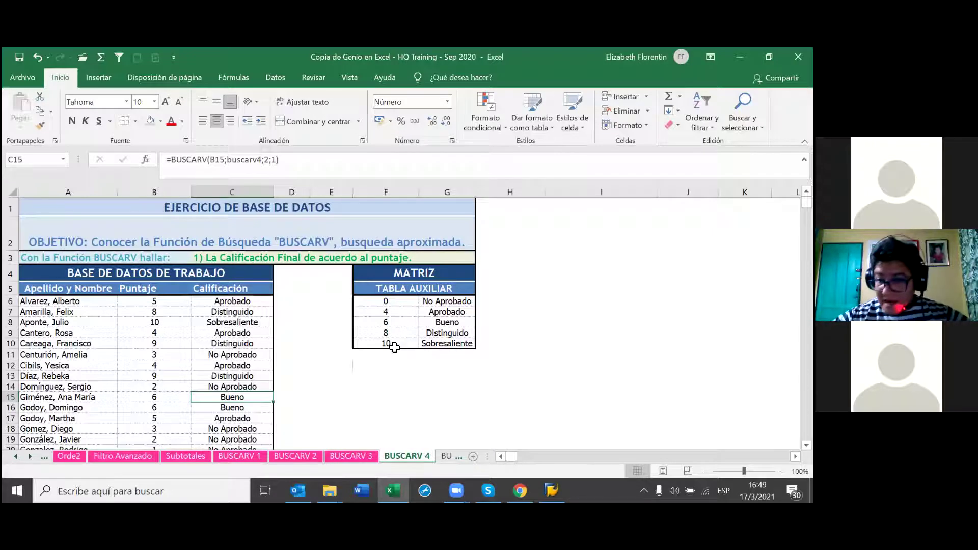
{"action": "scroll", "coordinate": [340, 369], "scroll_direction": "down", "scroll_amount": 1}
{"action": "scroll", "coordinate": [338, 377], "scroll_direction": "down", "scroll_amount": 2}
{"action": "scroll", "coordinate": [336, 387], "scroll_direction": "down", "scroll_amount": 3}
{"action": "scroll", "coordinate": [339, 384], "scroll_direction": "up", "scroll_amount": 4}
{"action": "scroll", "coordinate": [347, 380], "scroll_direction": "up", "scroll_amount": 1}
{"action": "scroll", "coordinate": [354, 378], "scroll_direction": "up", "scroll_amount": 2}
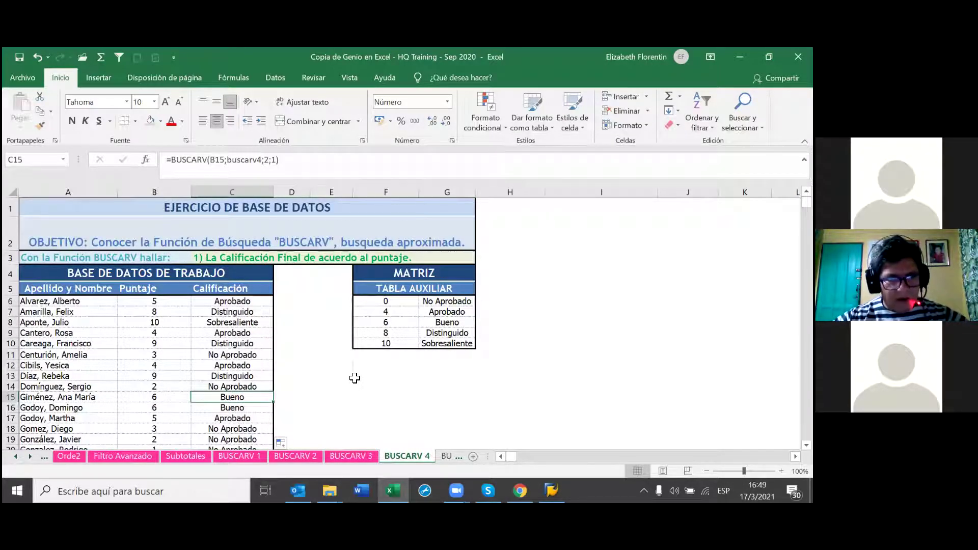
{"action": "left_click", "coordinate": [254, 304]}
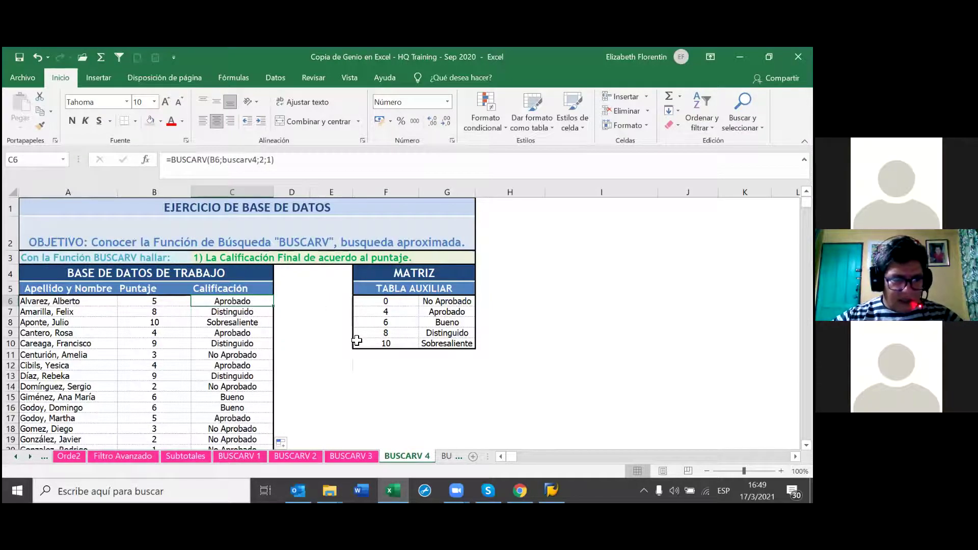
{"action": "double_click", "coordinate": [233, 301]}
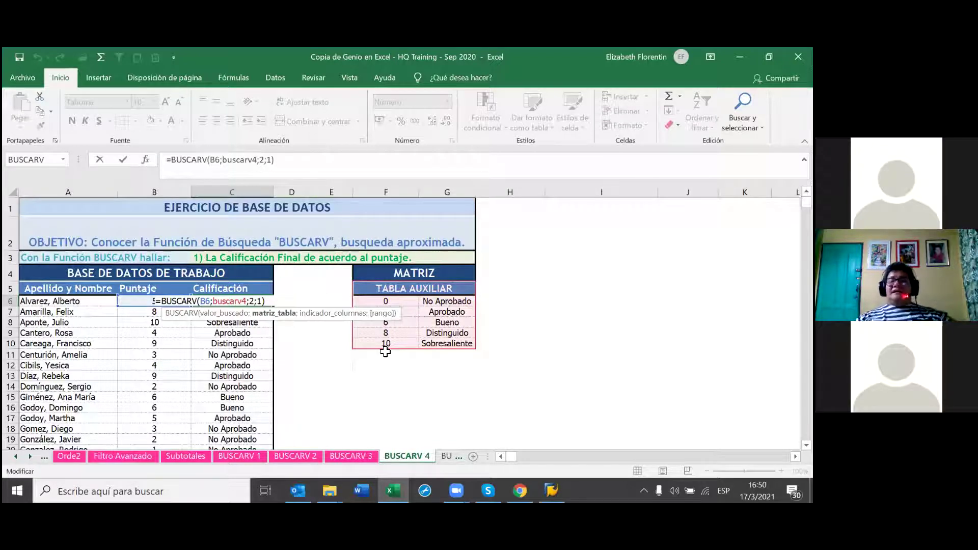
{"action": "key", "text": "Return"}
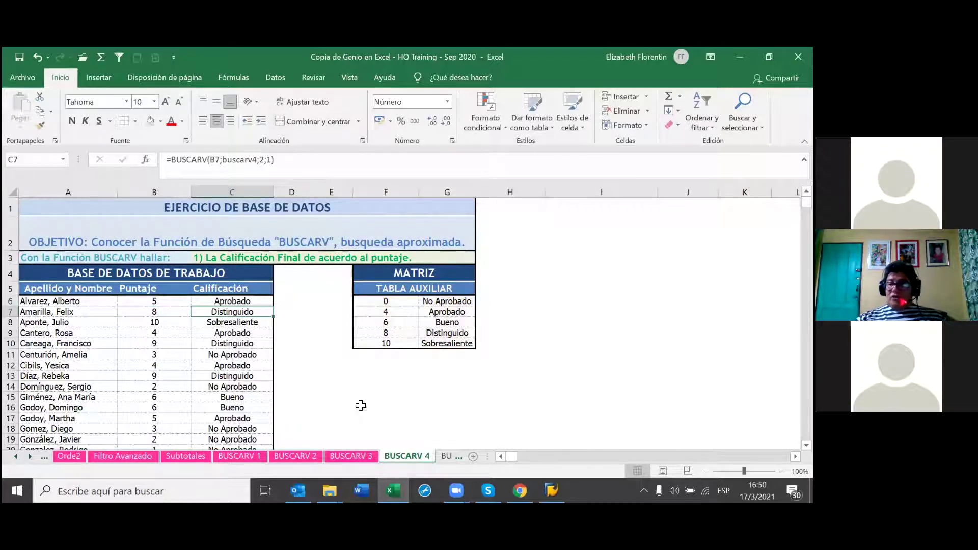
{"action": "right_click", "coordinate": [400, 454]}
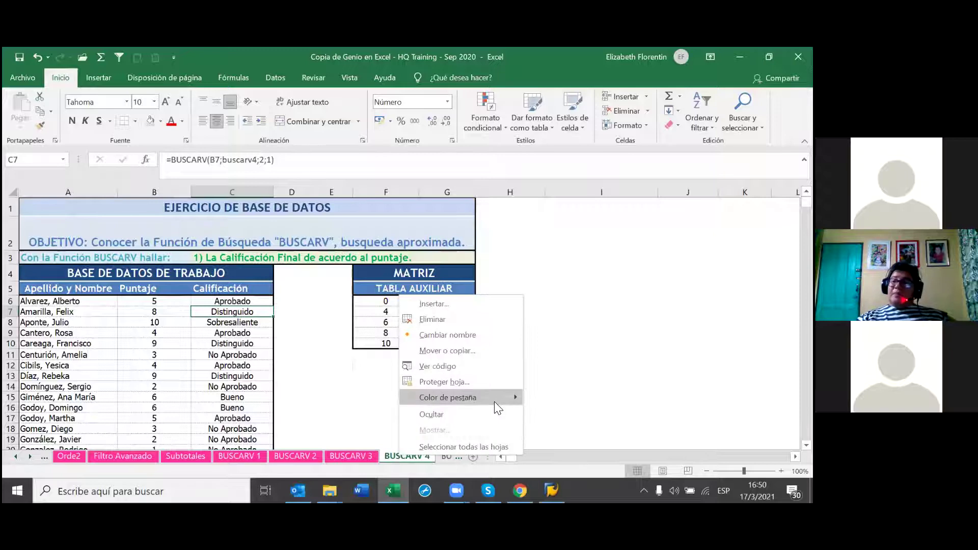
{"action": "key", "text": "Escape"}
{"action": "key", "text": "Escape"}
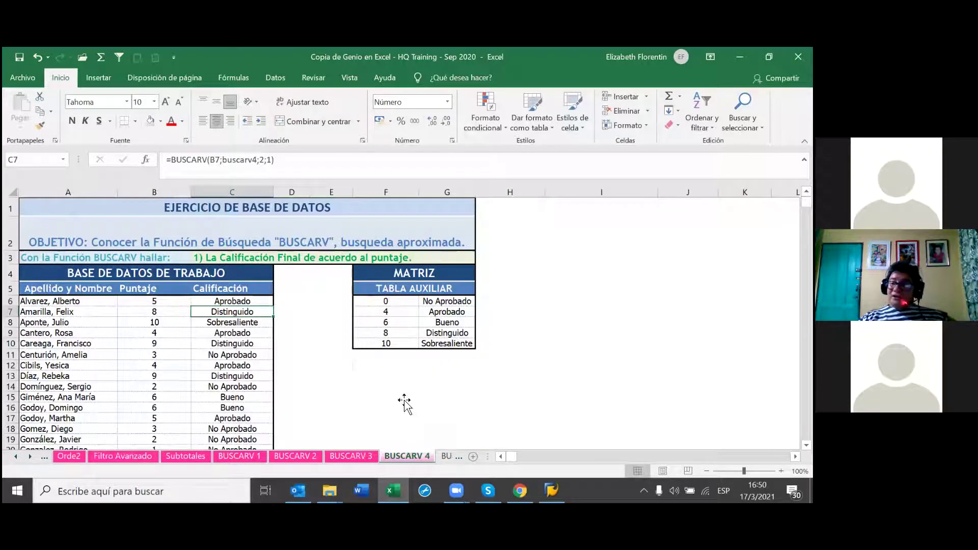
{"action": "left_click", "coordinate": [404, 398]}
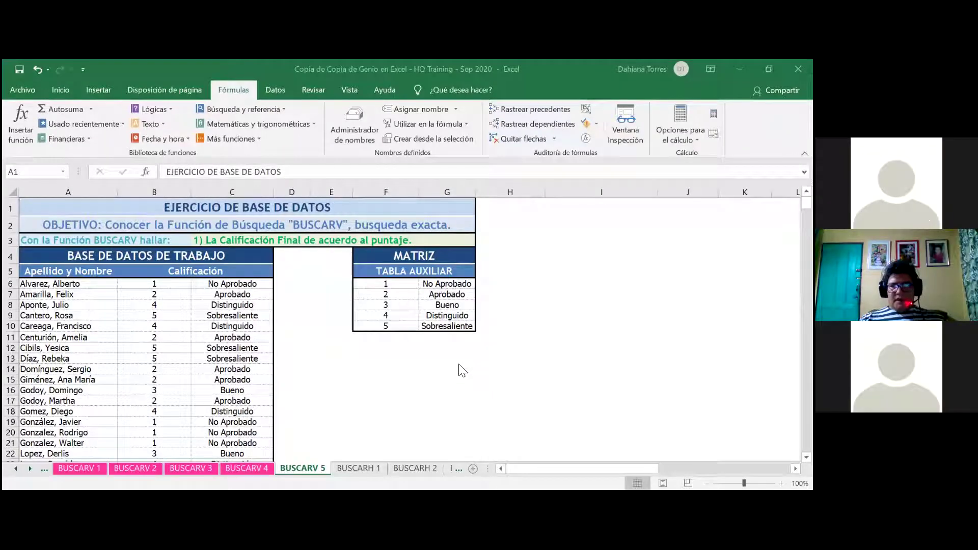
Select the Calificación results from C6 down to the last grade.
{"action": "left_click", "coordinate": [221, 285]}
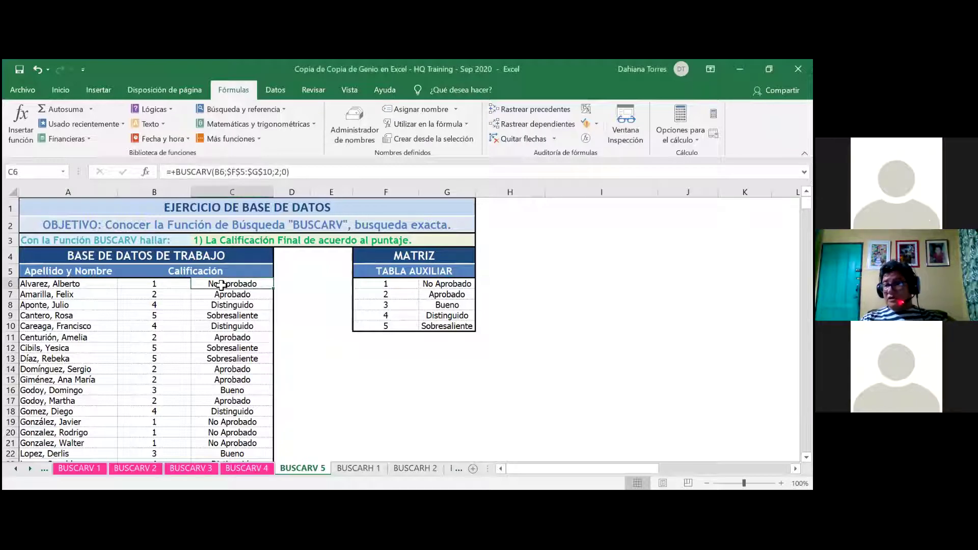
{"action": "key", "text": "ctrl+shift+Down"}
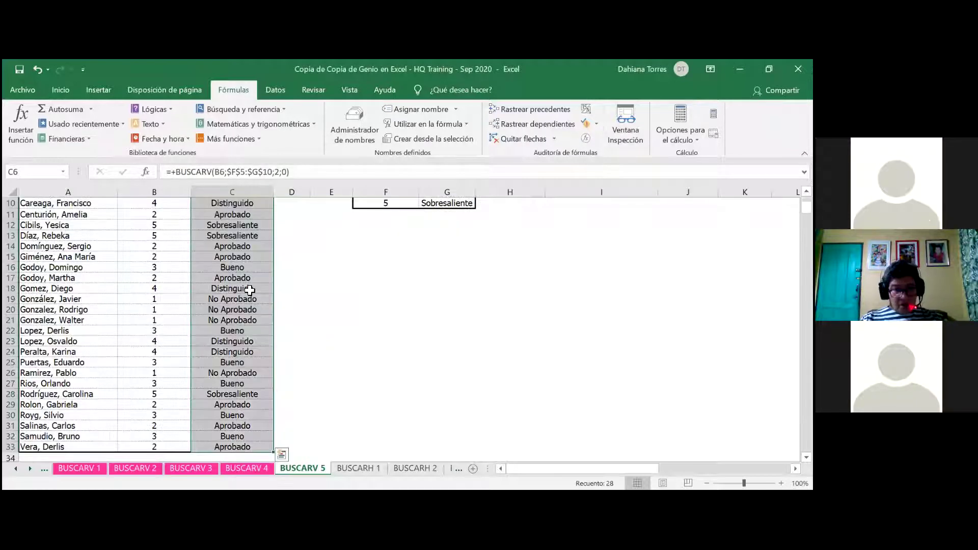
Clear the selected Calificación results and select C6 alone.
{"action": "right_click", "coordinate": [250, 289]}
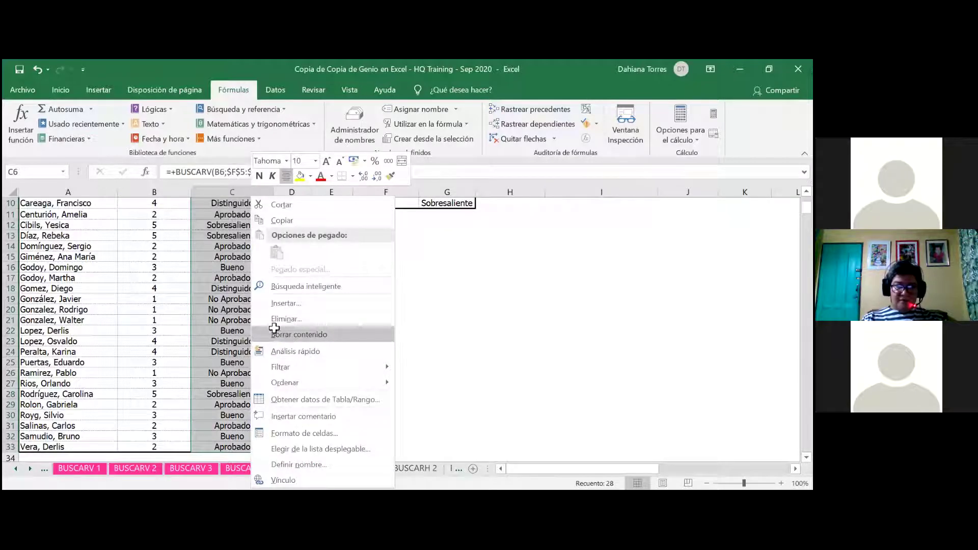
{"action": "left_click", "coordinate": [279, 331]}
{"action": "left_click", "coordinate": [238, 286]}
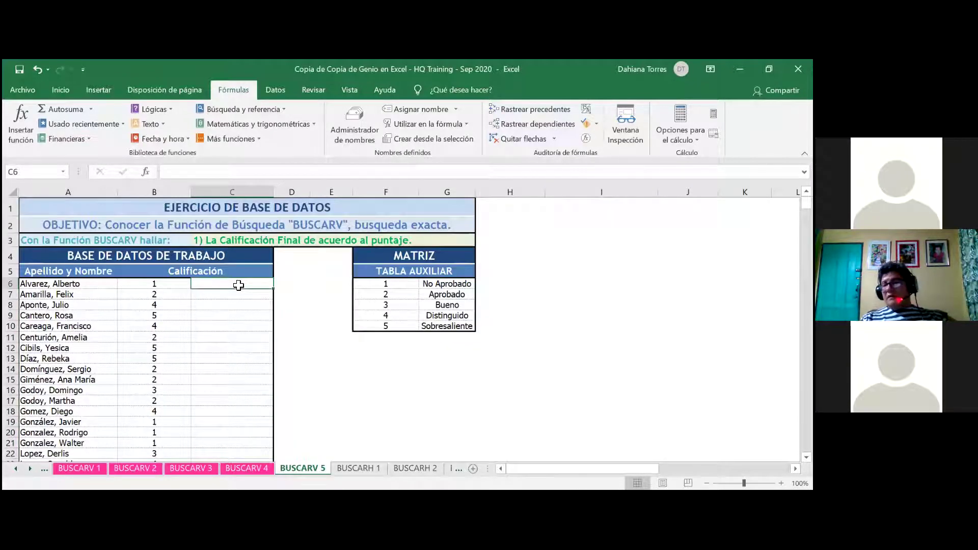
Start a BUSCARV in C6 with B6 as lookup value and F6:G10 as table.
{"action": "type", "text": "=BU"}
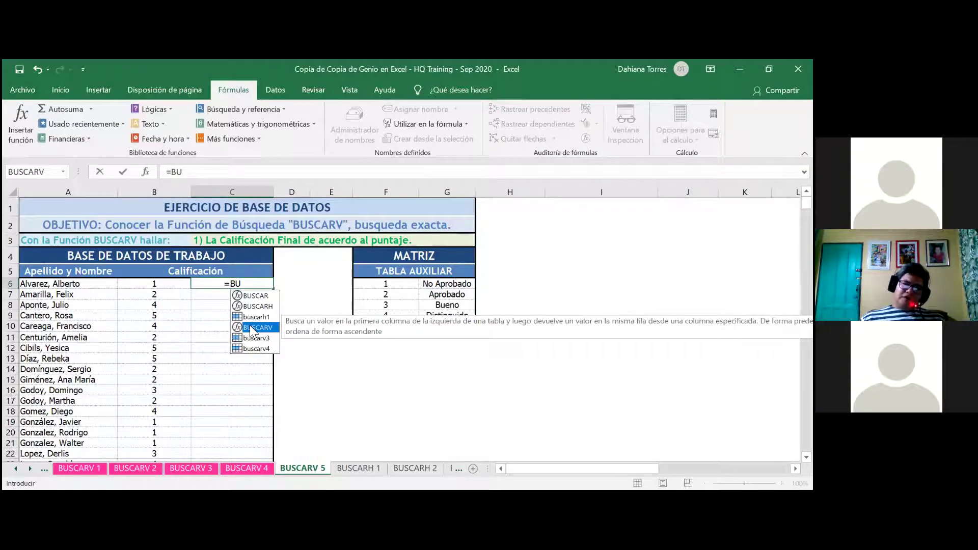
{"action": "double_click", "coordinate": [253, 328]}
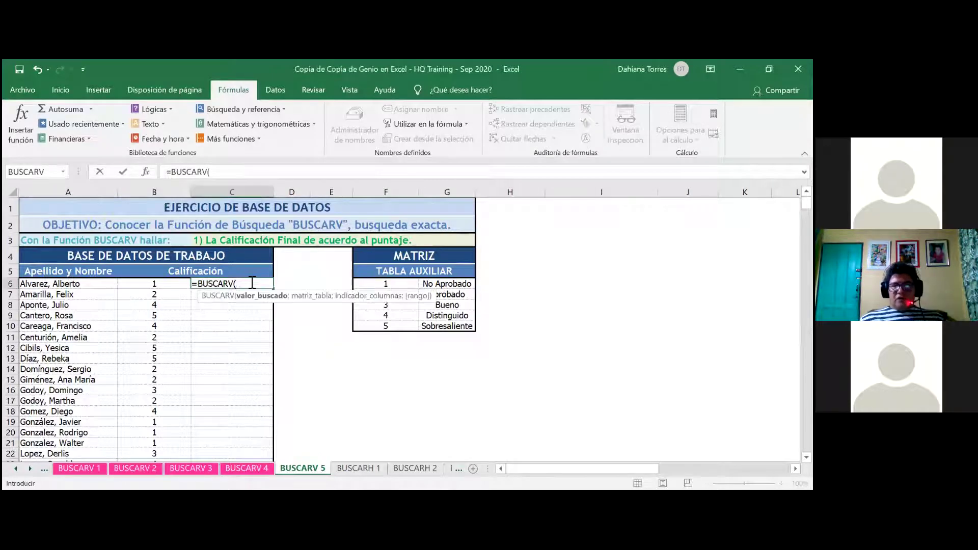
{"action": "left_click", "coordinate": [168, 288]}
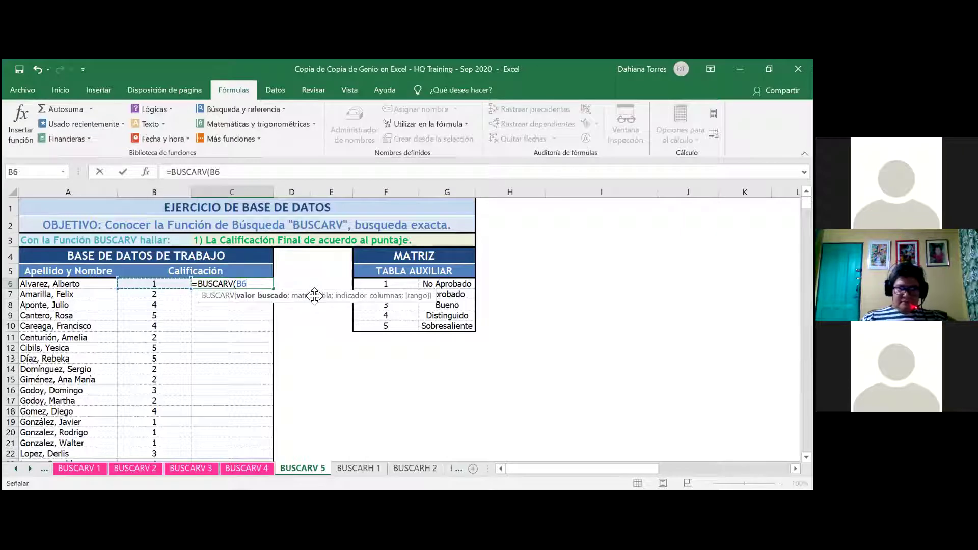
{"action": "type", "text": ";"}
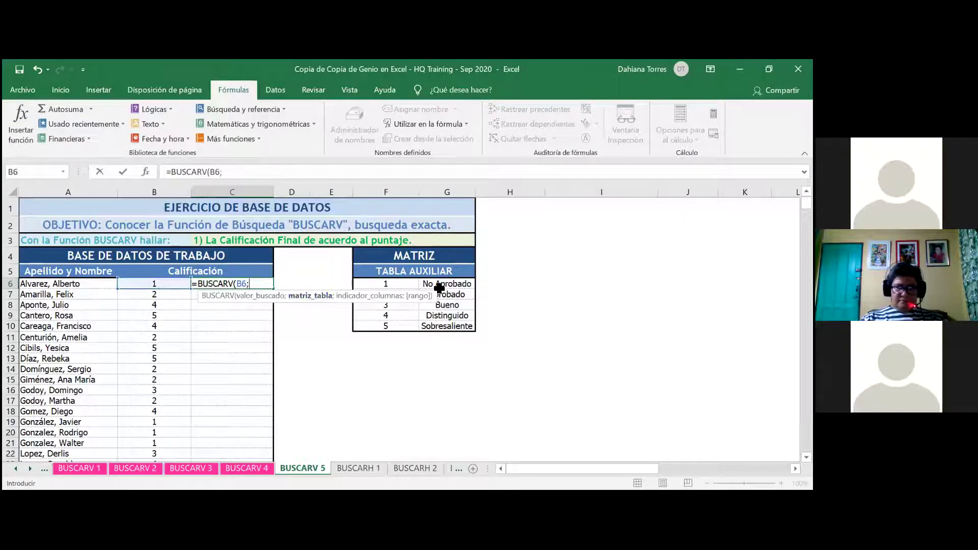
{"action": "left_click", "coordinate": [409, 283]}
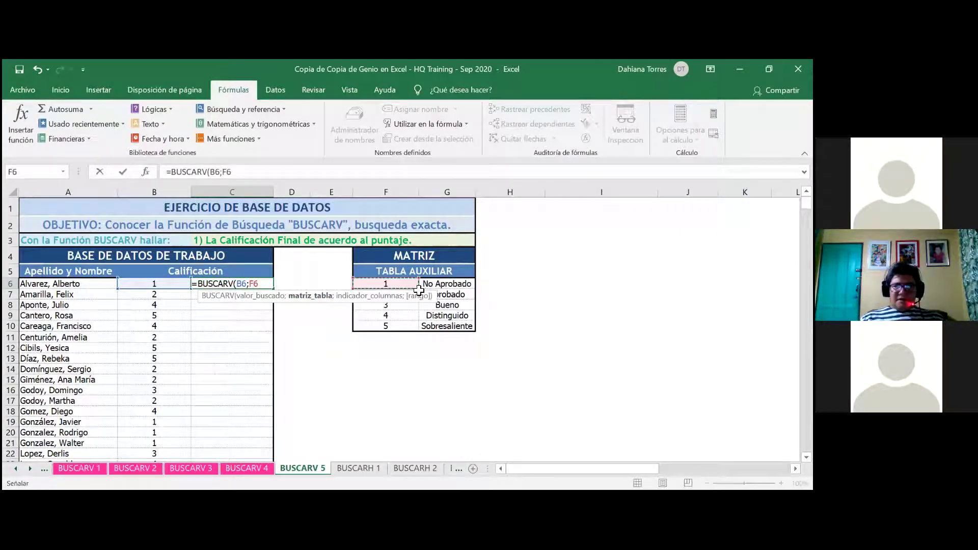
{"action": "left_click", "coordinate": [432, 328], "text": "shift"}
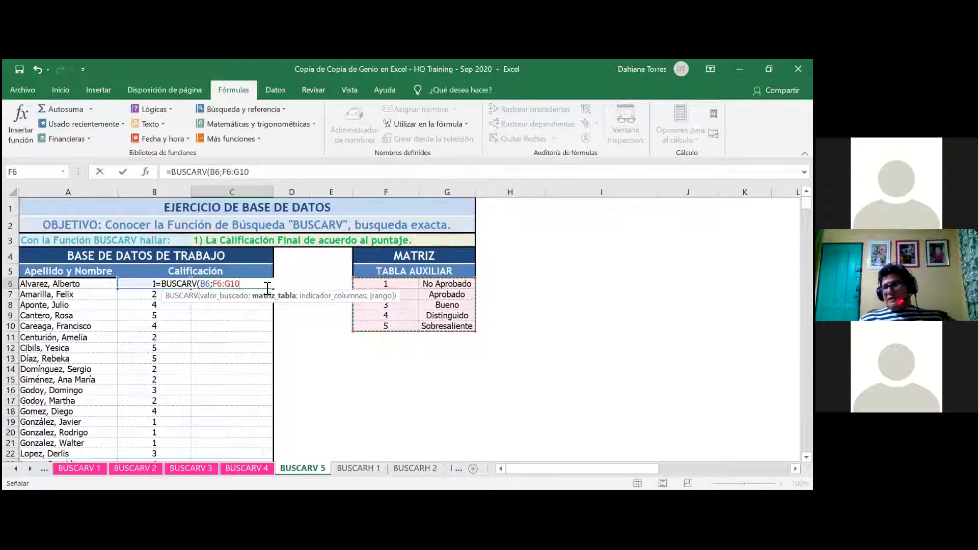
{"action": "type", "text": ";"}
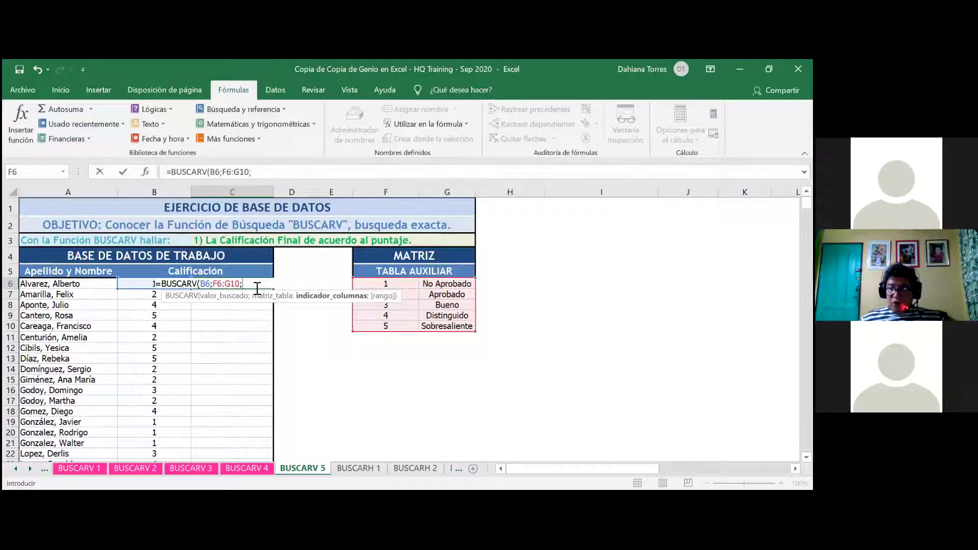
Make the table $F$6:$G$10, add column 2 and match 1, and enter the formula.
{"action": "key", "text": "BackSpace"}
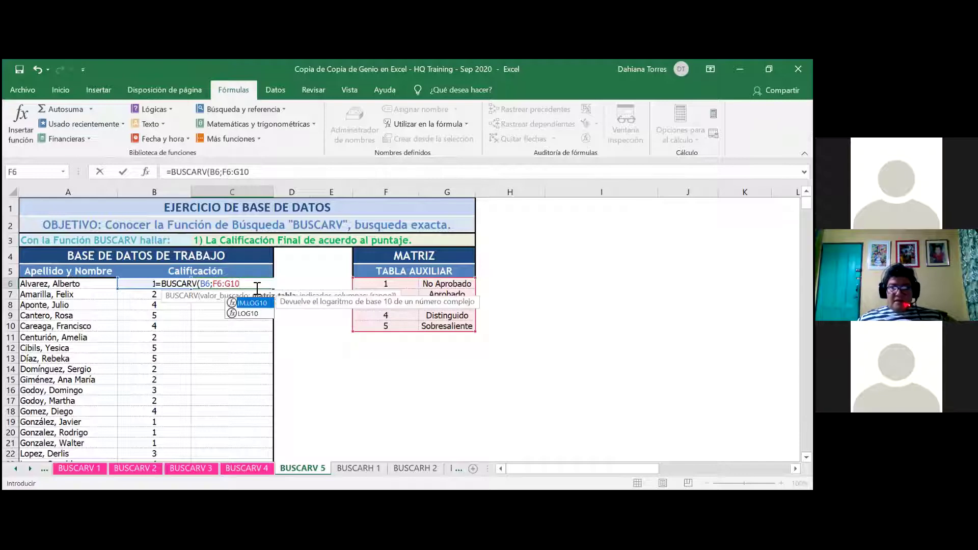
{"action": "key", "text": "F4"}
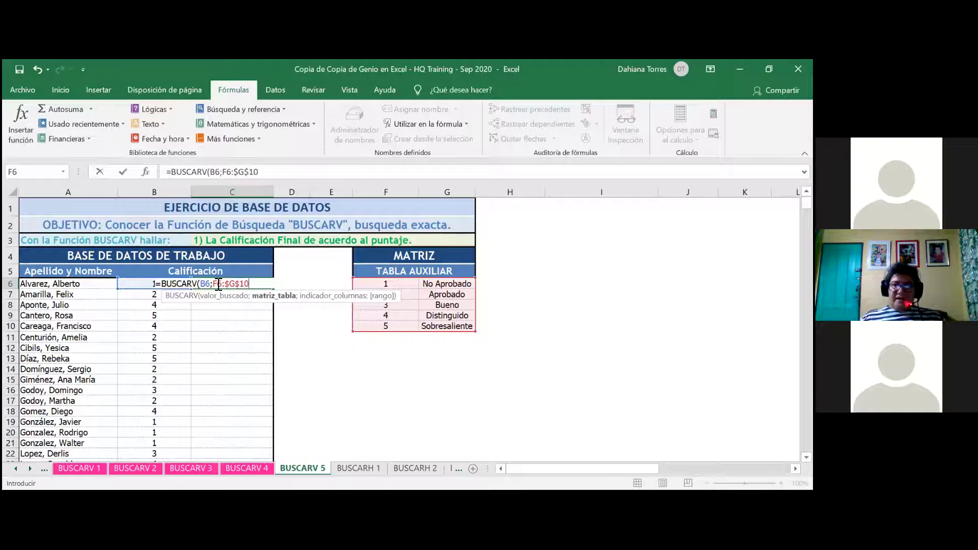
{"action": "left_click", "coordinate": [272, 287]}
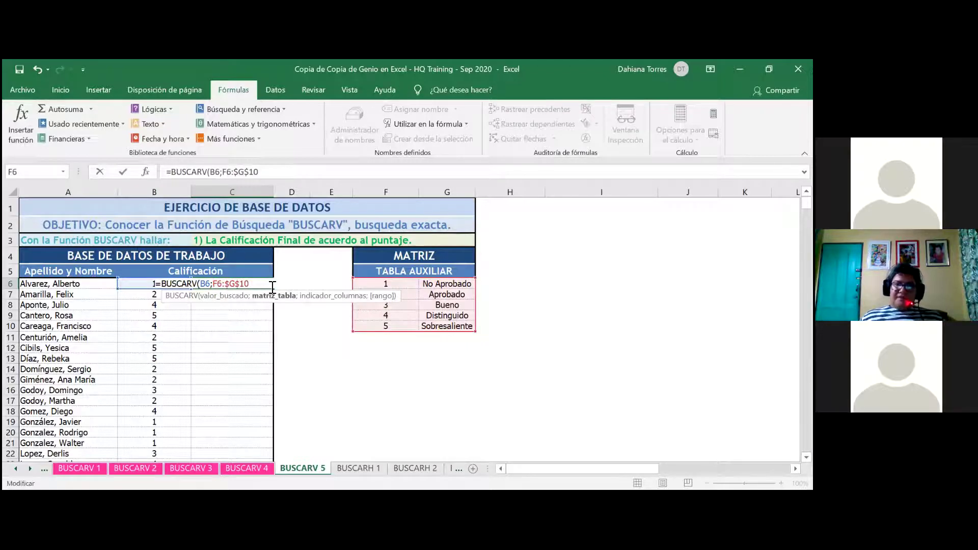
{"action": "key", "text": "F4"}
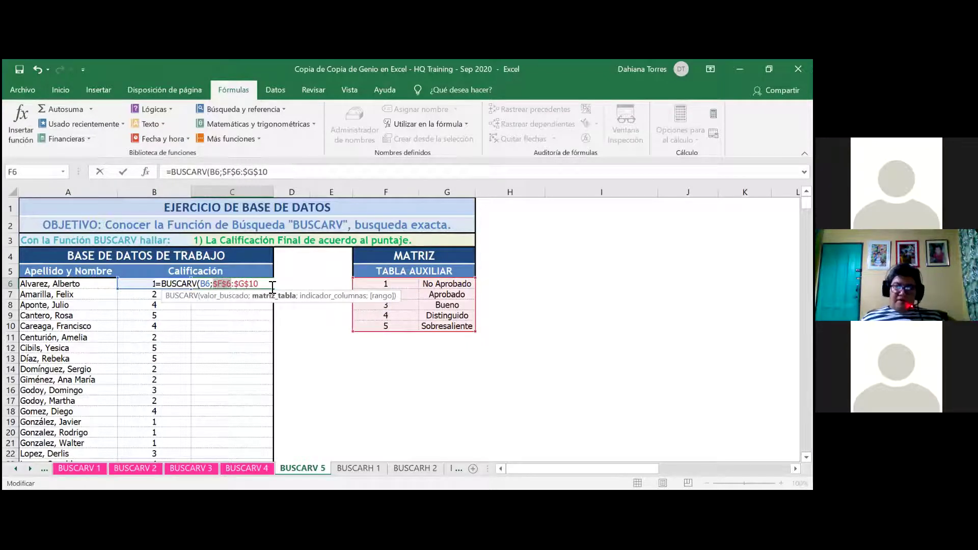
{"action": "left_click", "coordinate": [258, 283]}
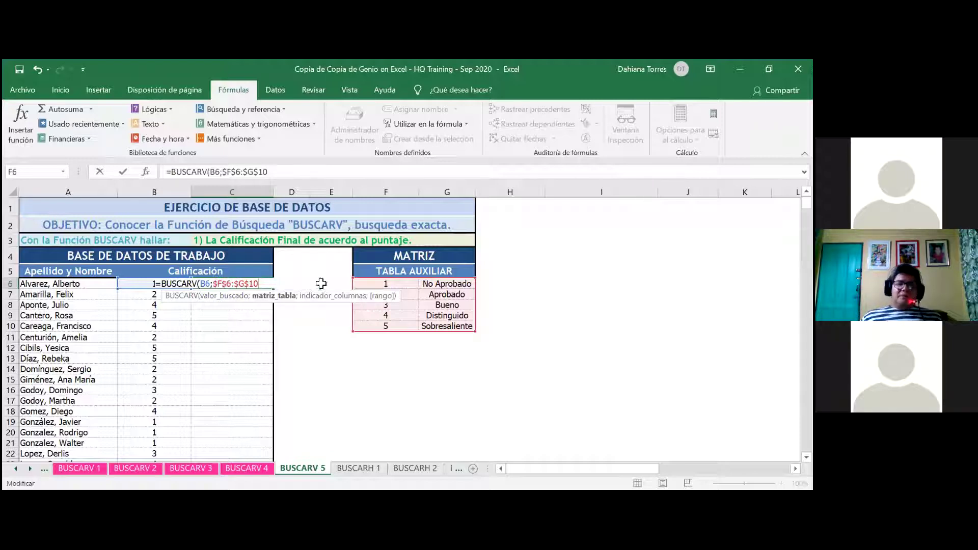
{"action": "type", "text": ";"}
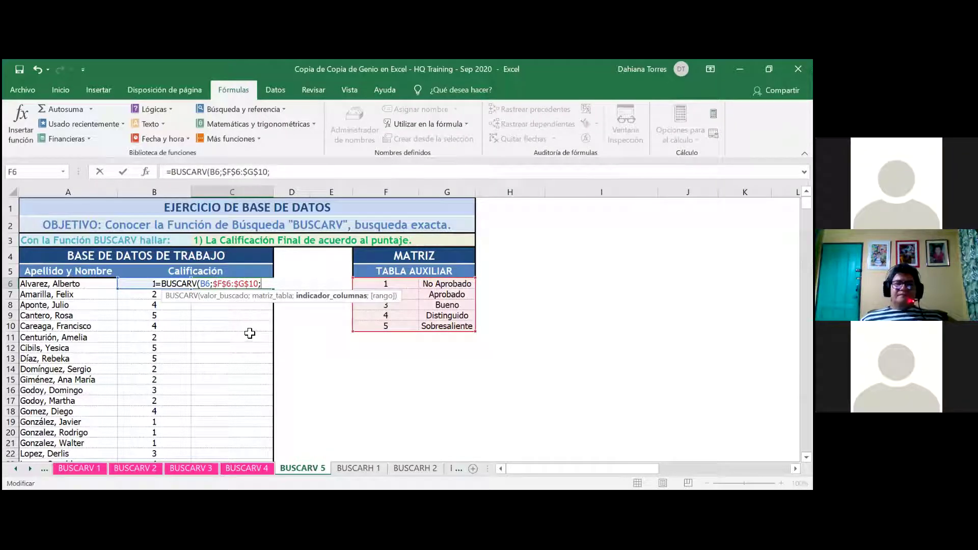
{"action": "type", "text": "2"}
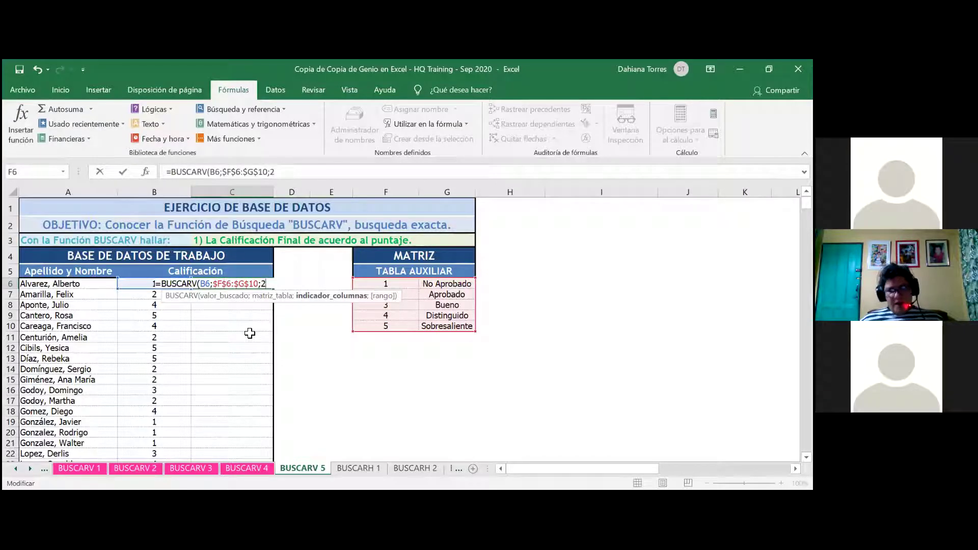
{"action": "type", "text": ";1"}
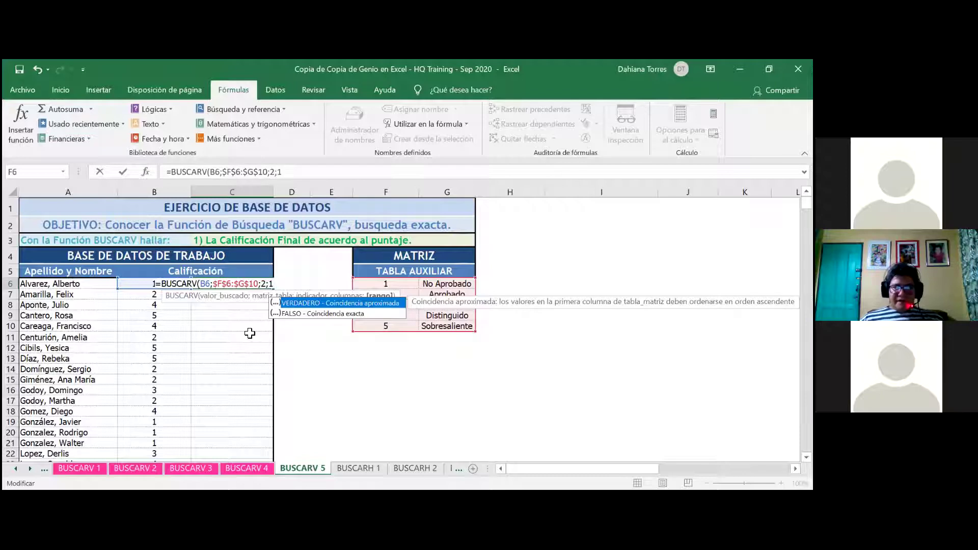
{"action": "type", "text": ")"}
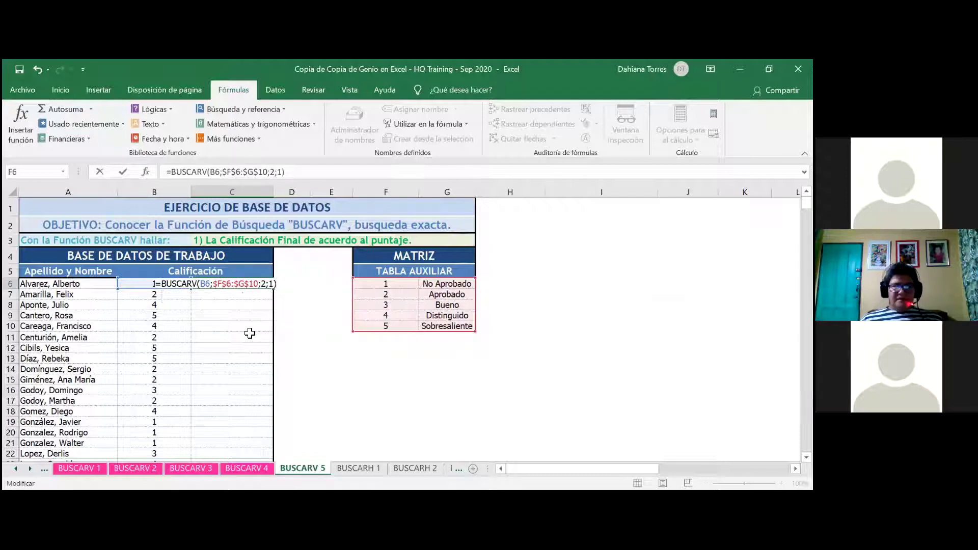
{"action": "key", "text": "Return"}
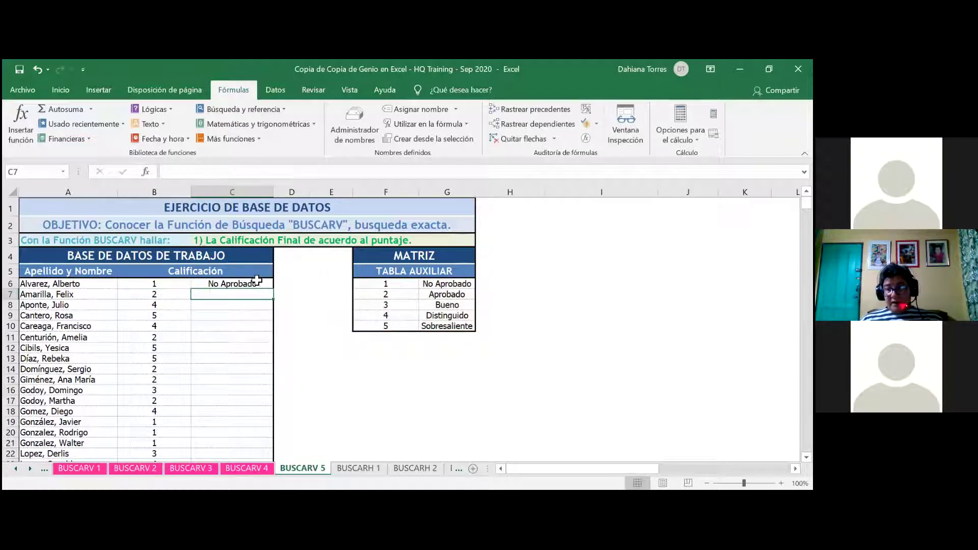
Copy the C6 lookup formula down the whole Calificación column.
{"action": "left_click", "coordinate": [264, 286]}
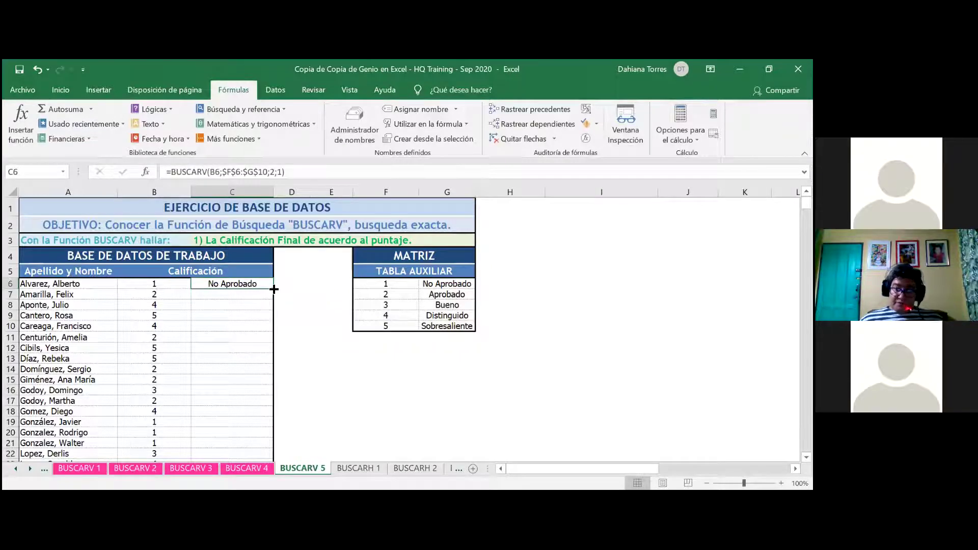
{"action": "double_click", "coordinate": [274, 289]}
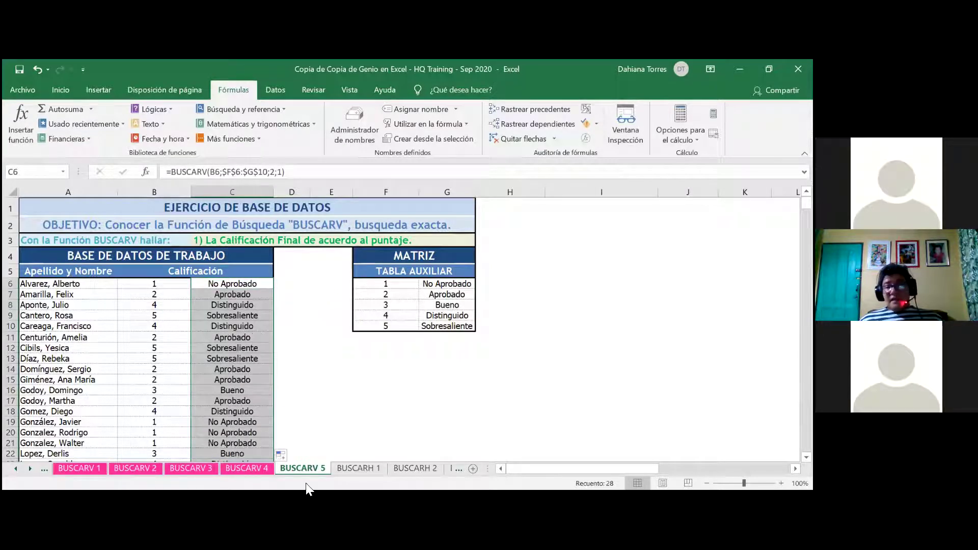
{"action": "left_click", "coordinate": [288, 453]}
{"action": "left_click", "coordinate": [295, 427]}
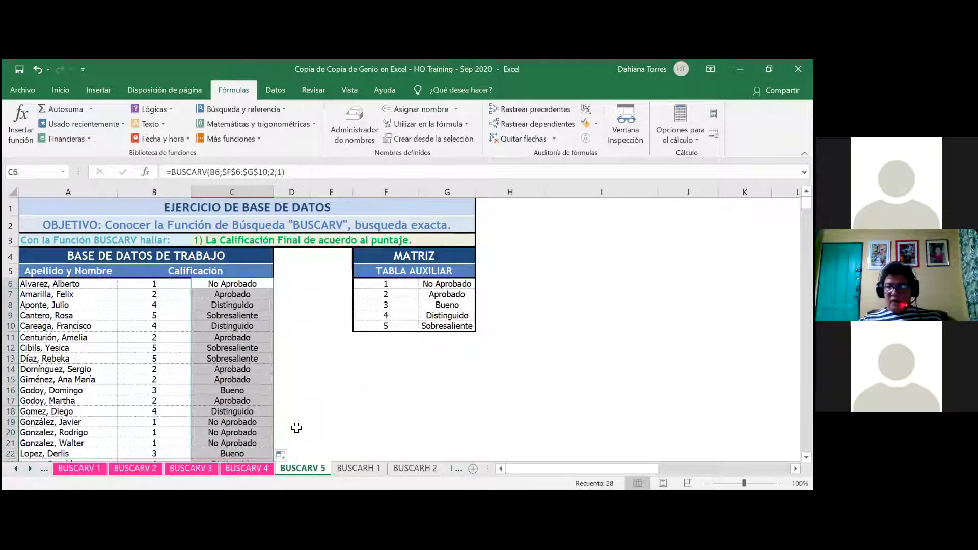
{"action": "left_click", "coordinate": [261, 316]}
{"action": "left_click", "coordinate": [245, 285]}
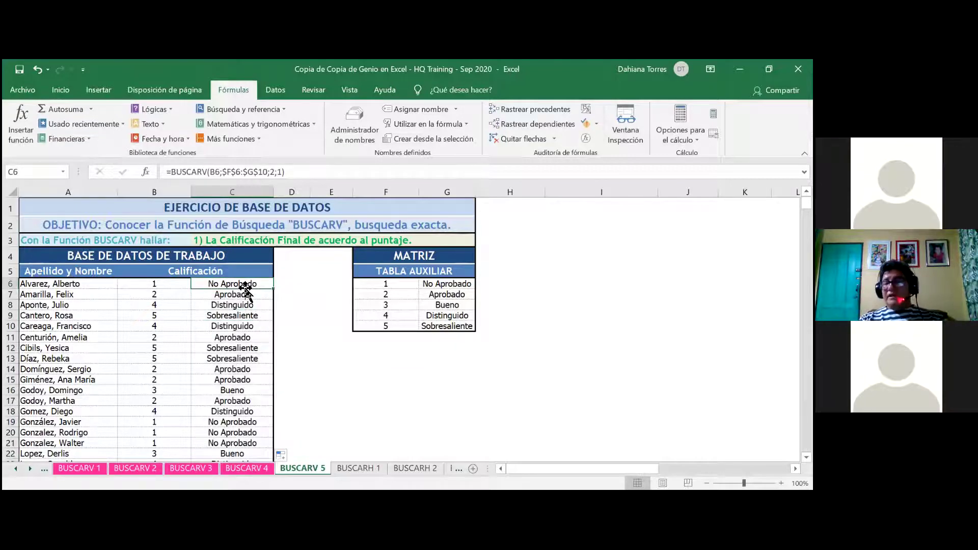
Check the copied formulas in C7 through C11 reference $F$6:$G$10.
{"action": "left_click", "coordinate": [242, 295]}
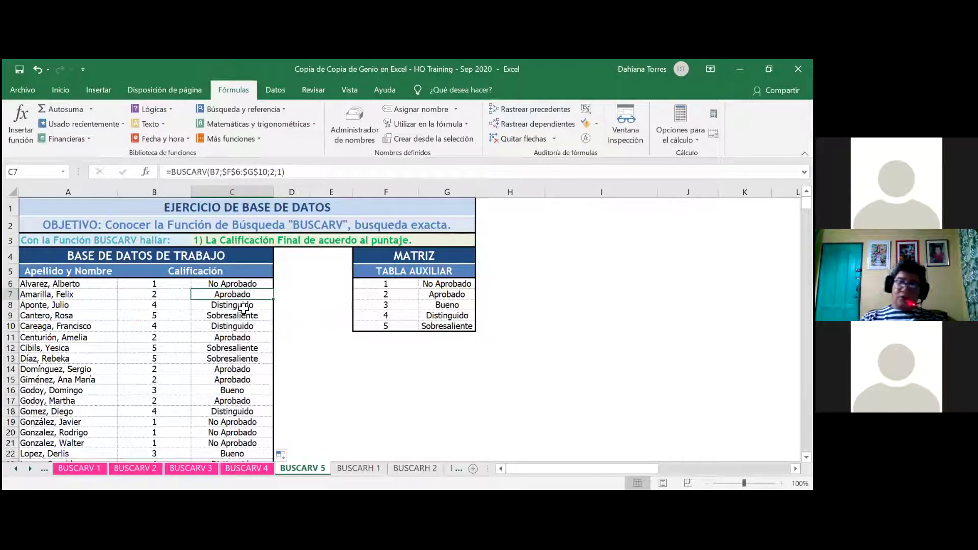
{"action": "left_click", "coordinate": [243, 306]}
{"action": "left_click", "coordinate": [244, 316]}
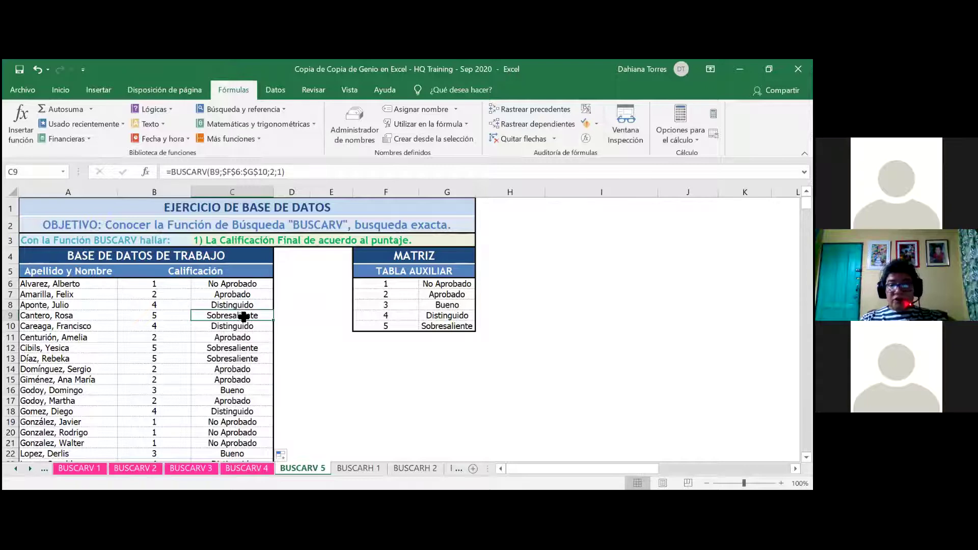
{"action": "left_click", "coordinate": [245, 328]}
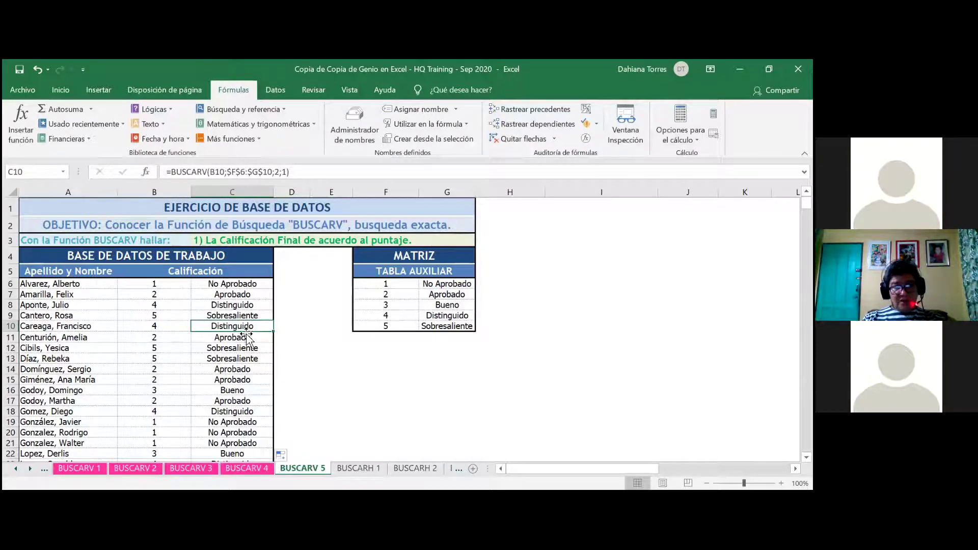
{"action": "left_click", "coordinate": [214, 340]}
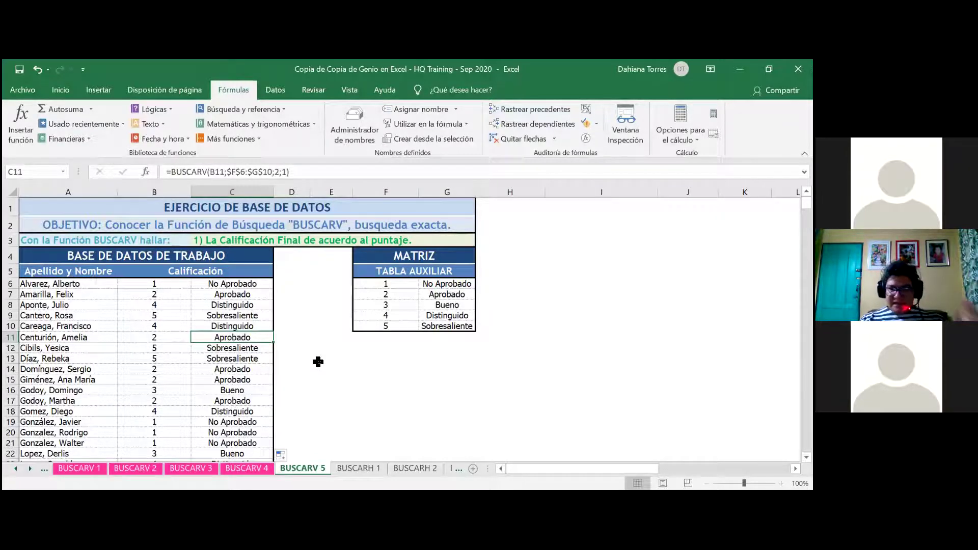
Colour the BUSCARV 5 sheet tab pink and select an empty cell.
{"action": "right_click", "coordinate": [306, 468]}
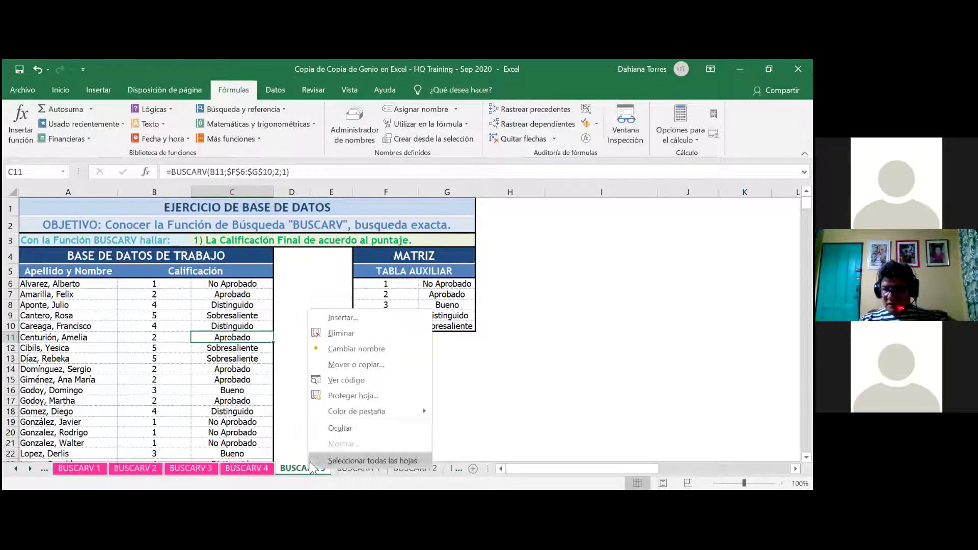
{"action": "mouse_move", "coordinate": [356, 411]}
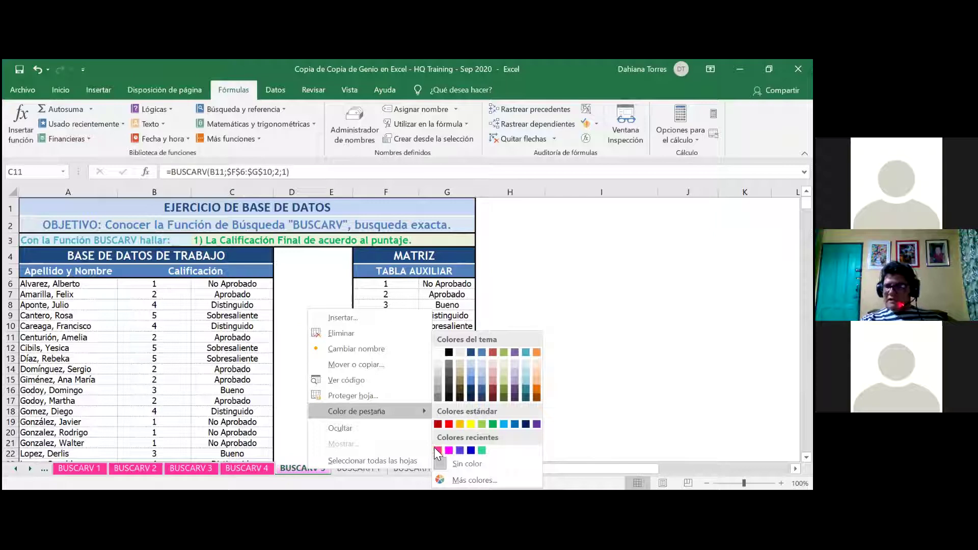
{"action": "left_click", "coordinate": [437, 450]}
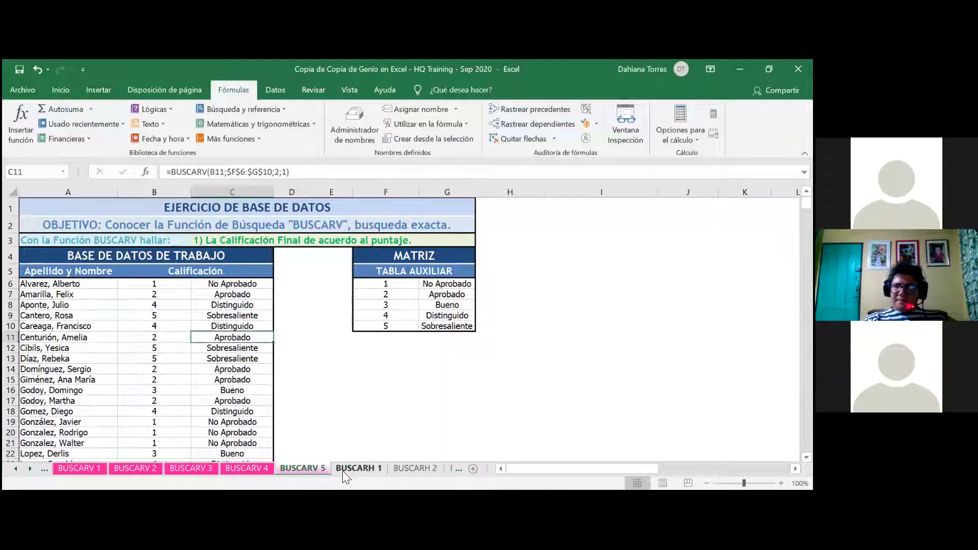
{"action": "left_click", "coordinate": [339, 416]}
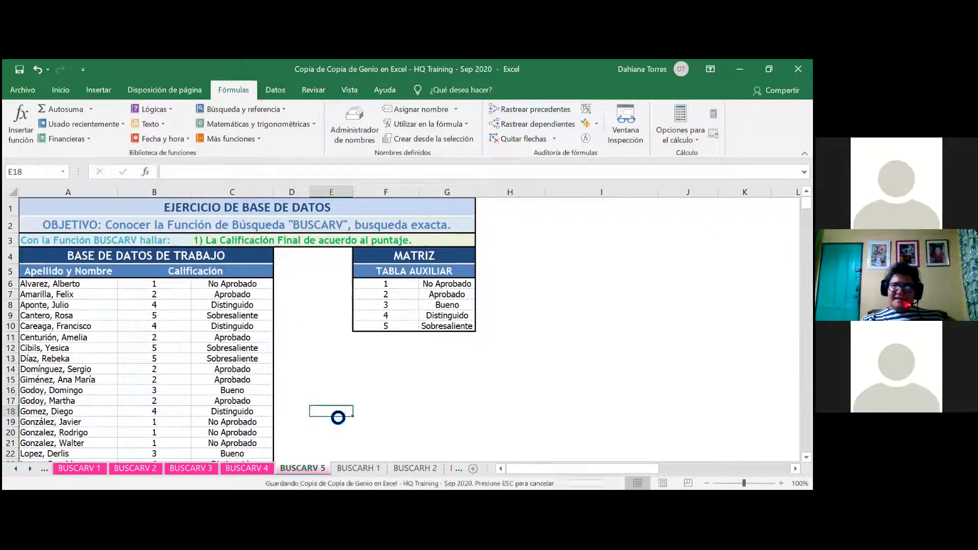
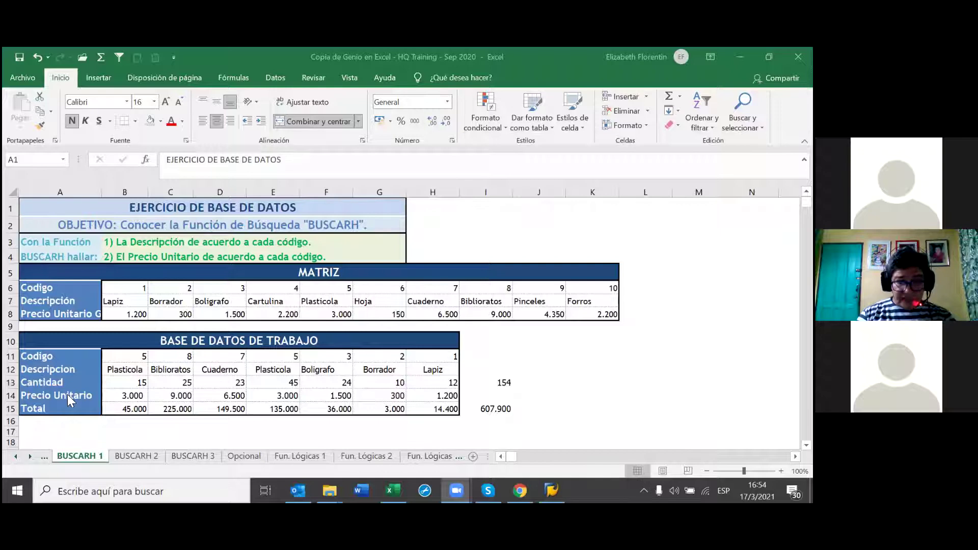
Inspect the description lookup formula in B12 and the quantity sum in I13.
{"action": "key", "text": "F2"}
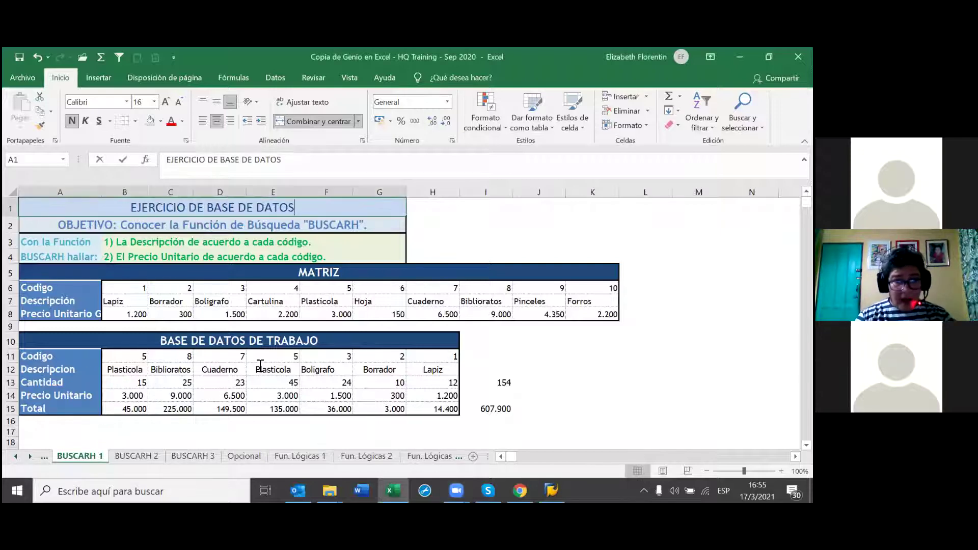
{"action": "left_click", "coordinate": [317, 366]}
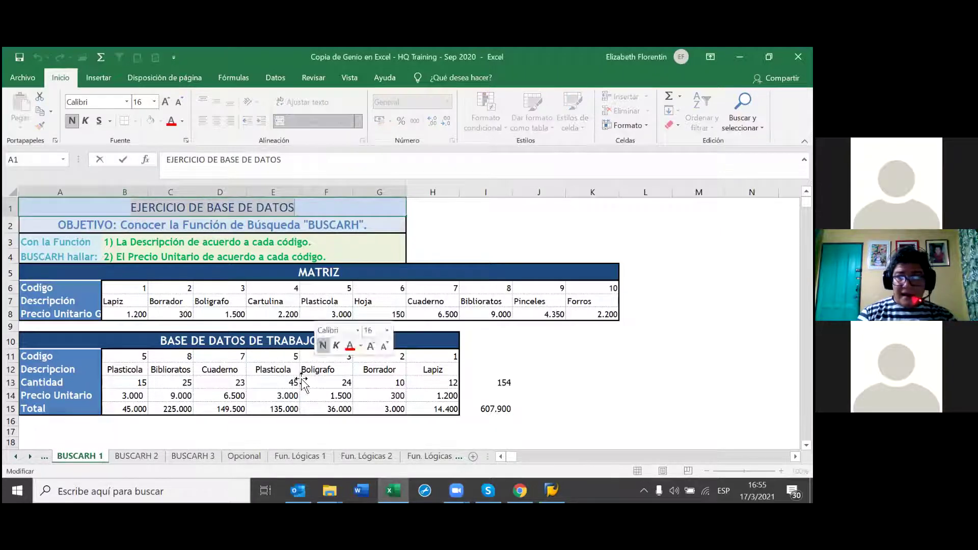
{"action": "left_click", "coordinate": [125, 369]}
{"action": "key", "text": "ctrl+shift+Right"}
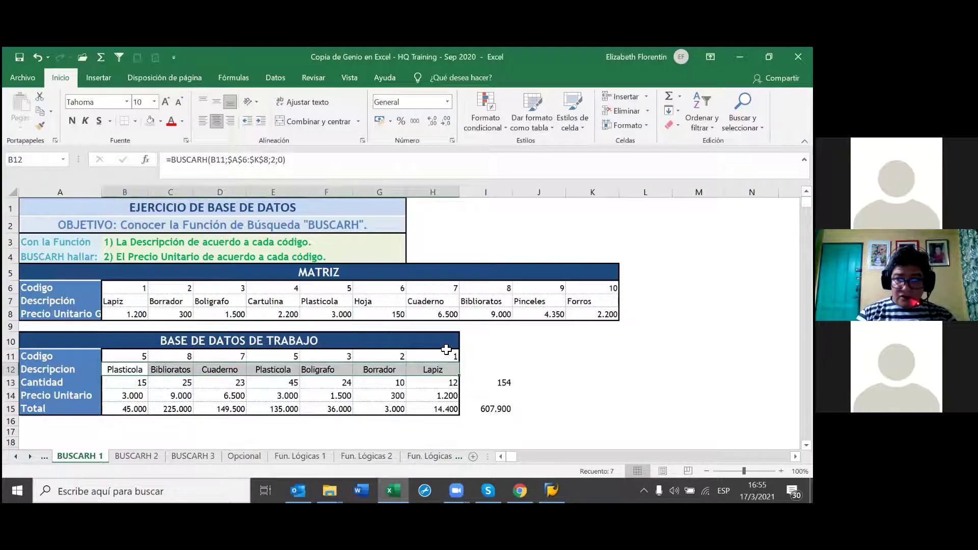
{"action": "key", "text": "F2"}
{"action": "left_click", "coordinate": [461, 385]}
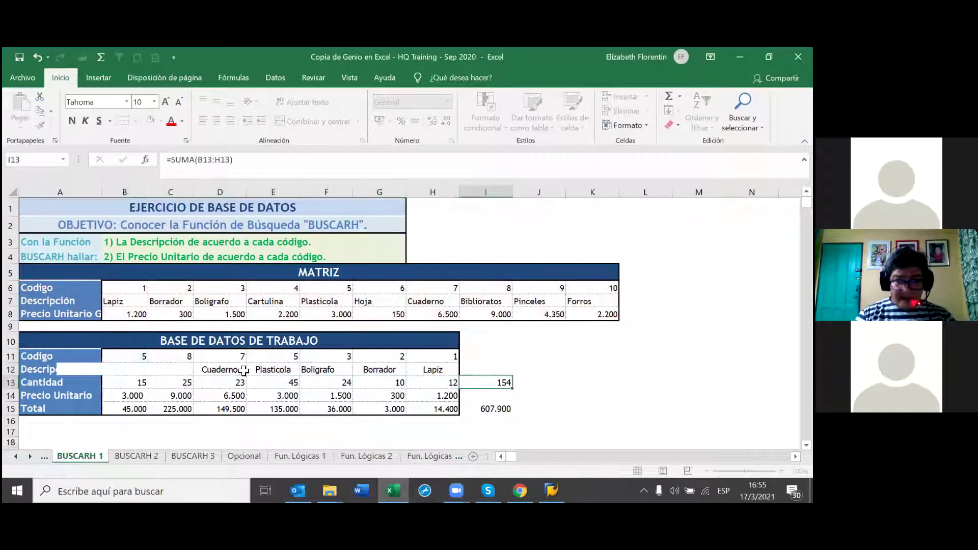
Clear the descriptions, unit prices and totals in rows 12, 14 and 15.
{"action": "left_click_drag", "start_coordinate": [144, 370], "coordinate": [440, 374]}
{"action": "key", "text": "Delete"}
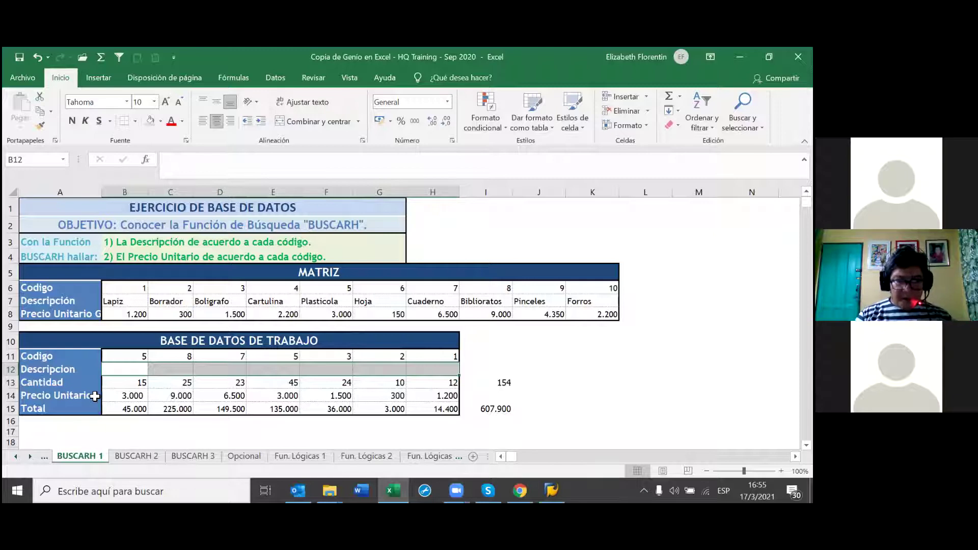
{"action": "left_click_drag", "start_coordinate": [131, 395], "coordinate": [429, 396]}
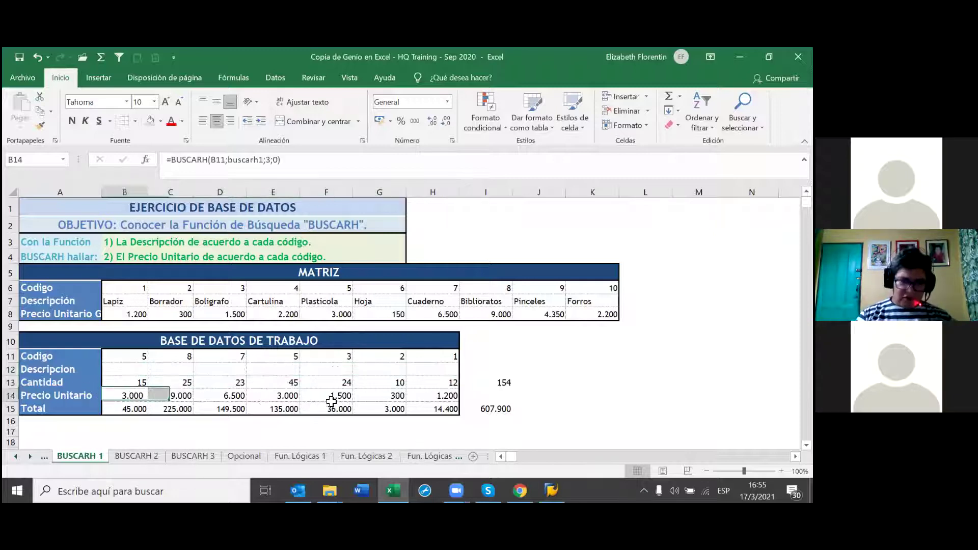
{"action": "key", "text": "Delete"}
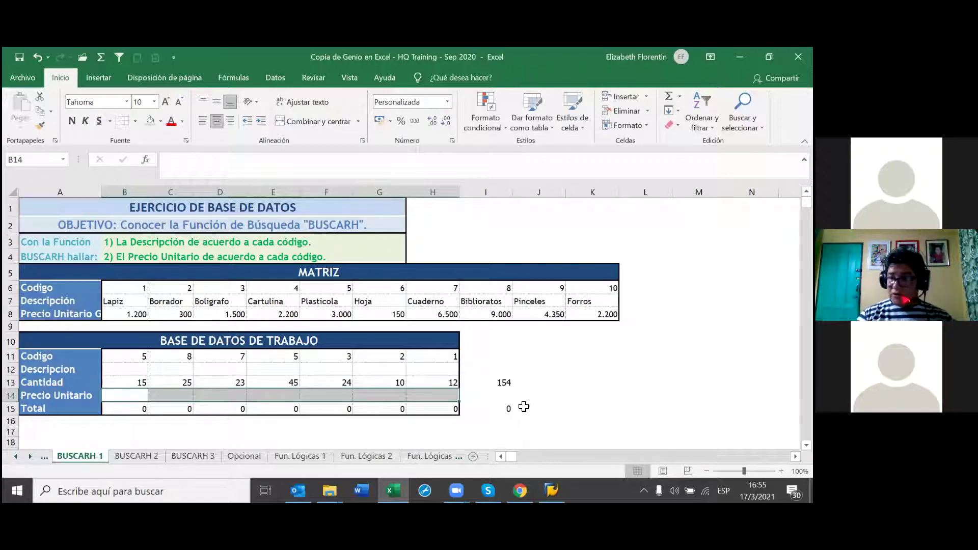
{"action": "left_click_drag", "start_coordinate": [148, 409], "coordinate": [413, 409]}
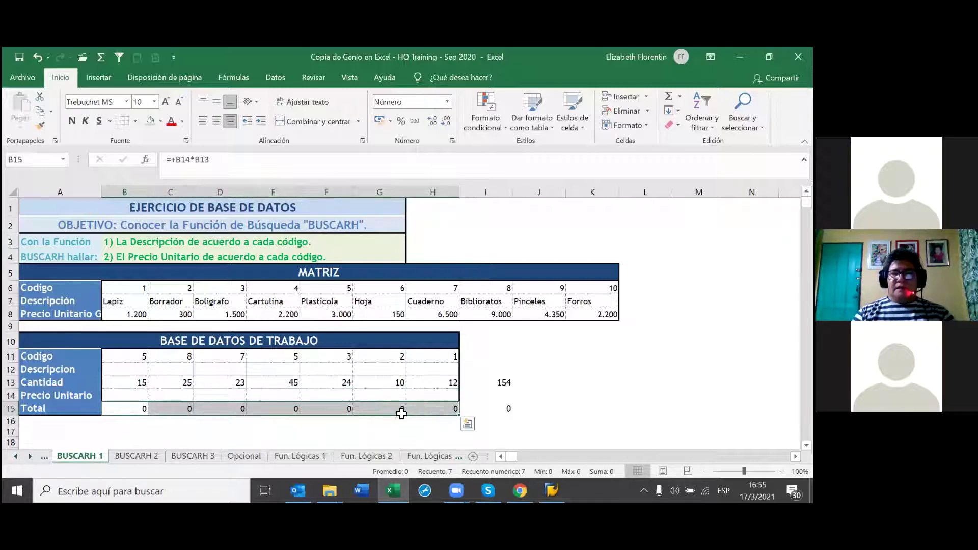
{"action": "key", "text": "Delete"}
Delete the quantity and grand total sums beside the table in column I.
{"action": "left_click", "coordinate": [502, 397]}
{"action": "left_click", "coordinate": [122, 373]}
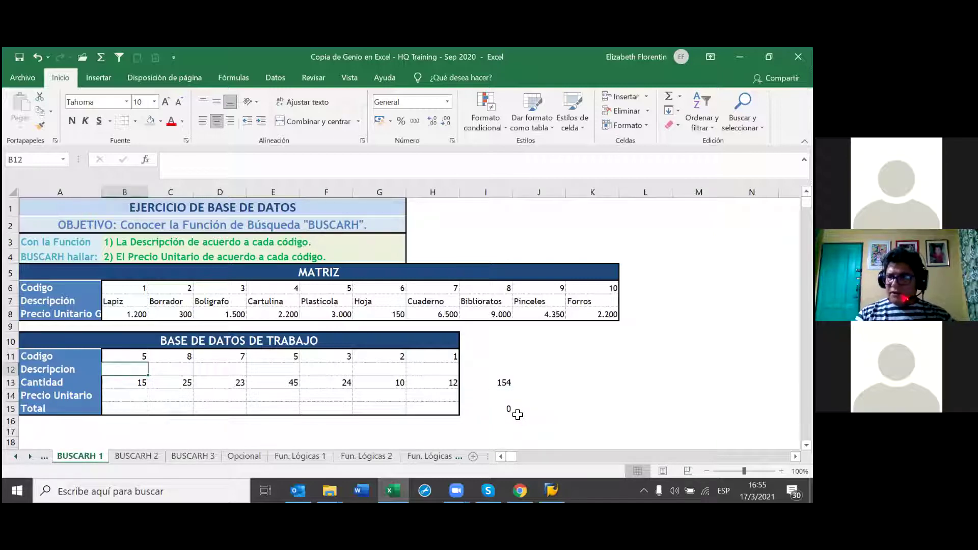
{"action": "left_click", "coordinate": [504, 383]}
{"action": "key", "text": "Delete"}
{"action": "left_click", "coordinate": [506, 410]}
{"action": "left_click", "coordinate": [546, 414]}
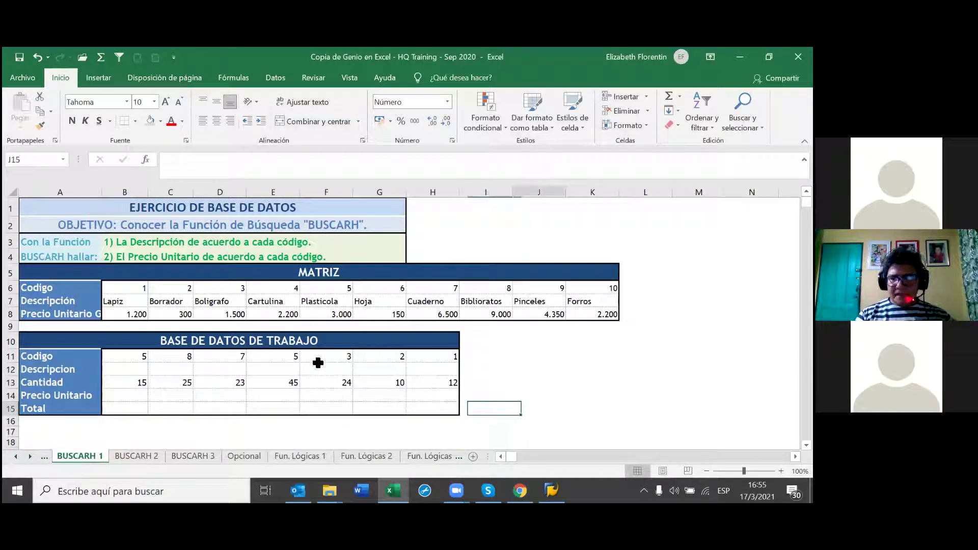
{"action": "left_click", "coordinate": [127, 370]}
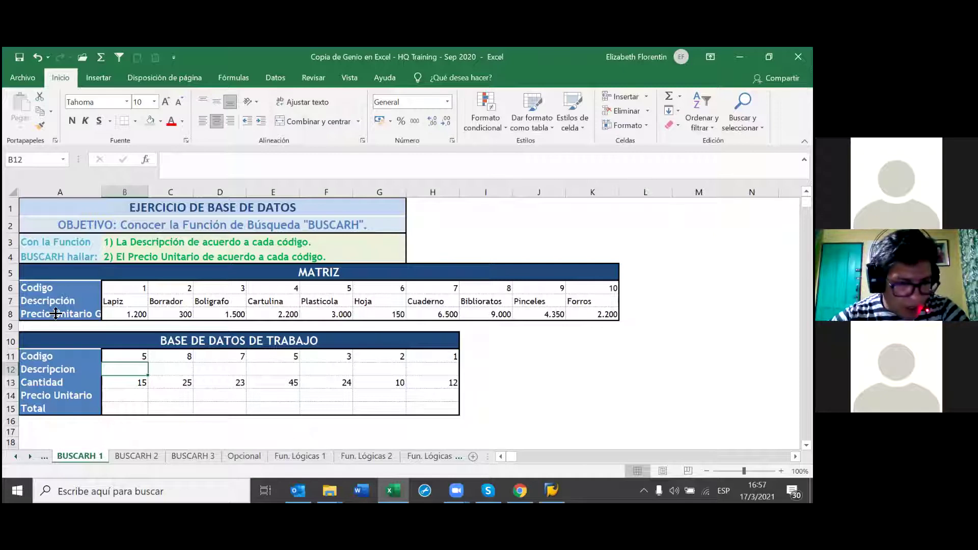
Insert BUSCARH into B12 from the Búsqueda y referencia category of Insert Function.
{"action": "left_click", "coordinate": [146, 160]}
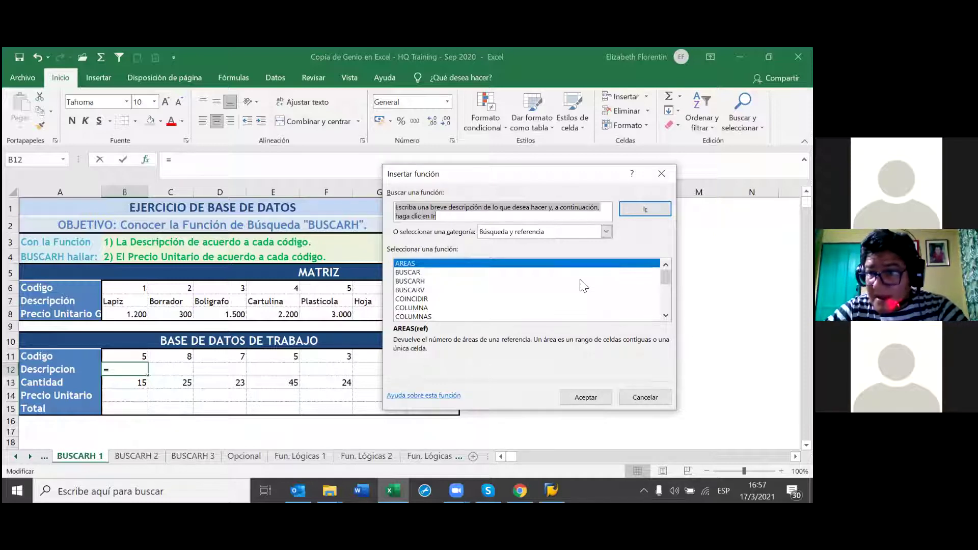
{"action": "scroll", "coordinate": [490, 300], "scroll_direction": "down", "scroll_amount": 3}
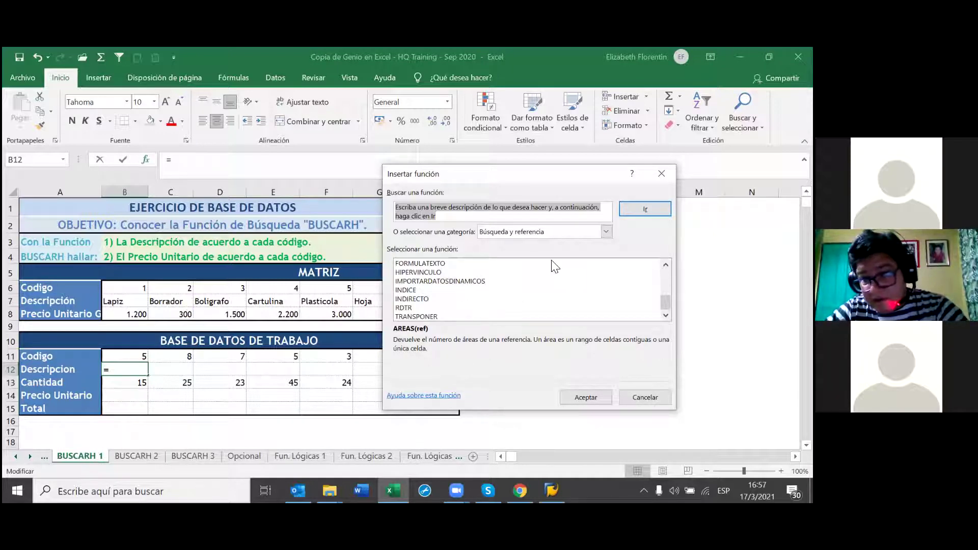
{"action": "scroll", "coordinate": [509, 285], "scroll_direction": "up", "scroll_amount": 3}
{"action": "left_click", "coordinate": [606, 231]}
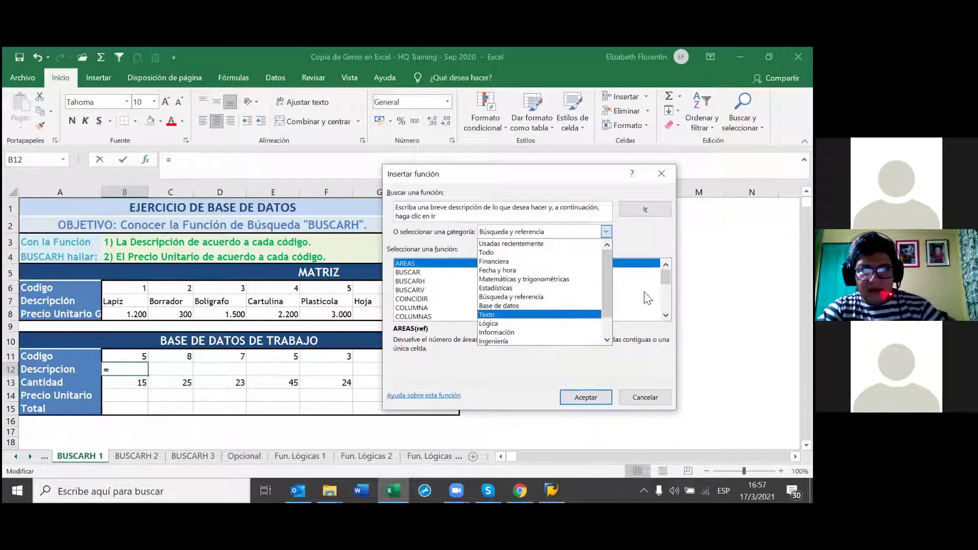
{"action": "left_click", "coordinate": [654, 267]}
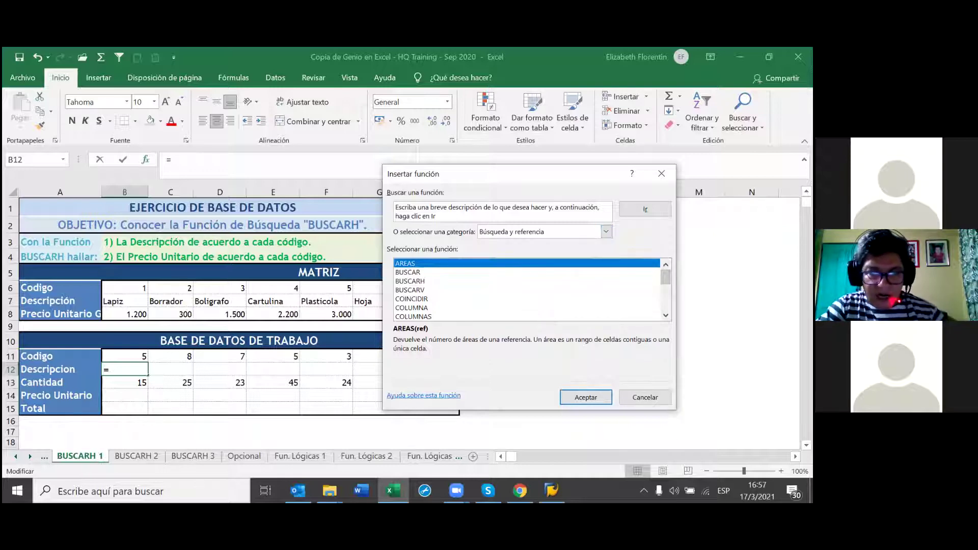
{"action": "mouse_move", "coordinate": [665, 277]}
{"action": "left_mouse_down"}
{"action": "mouse_move", "coordinate": [665, 301]}
{"action": "mouse_move", "coordinate": [665, 270]}
{"action": "left_mouse_up"}
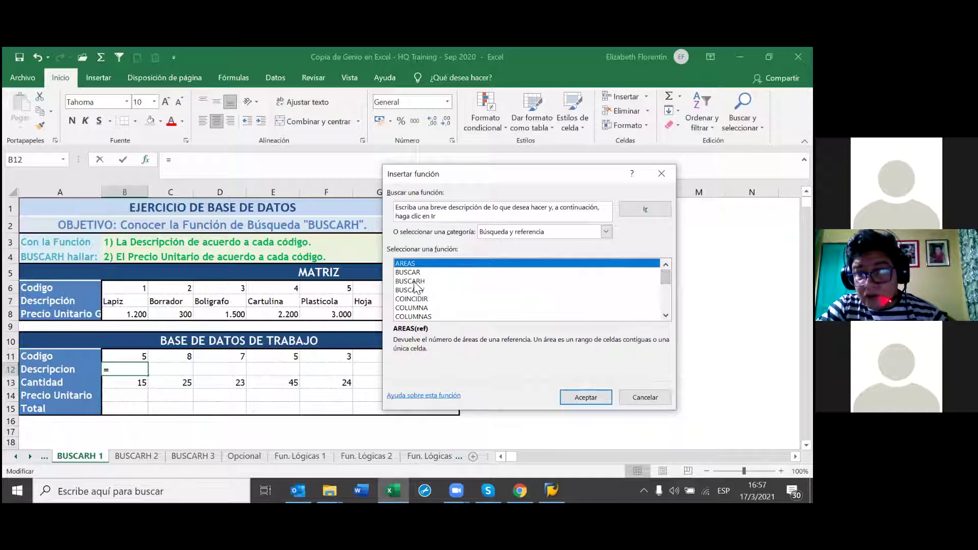
{"action": "double_click", "coordinate": [411, 281]}
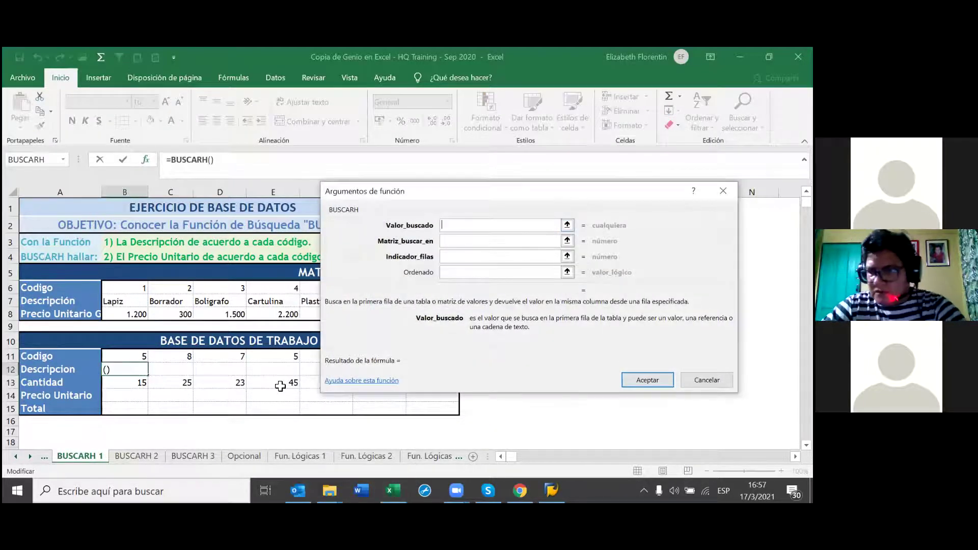
Set the lookup value to B11 and select A6:K8 as the search table.
{"action": "left_click", "coordinate": [138, 359]}
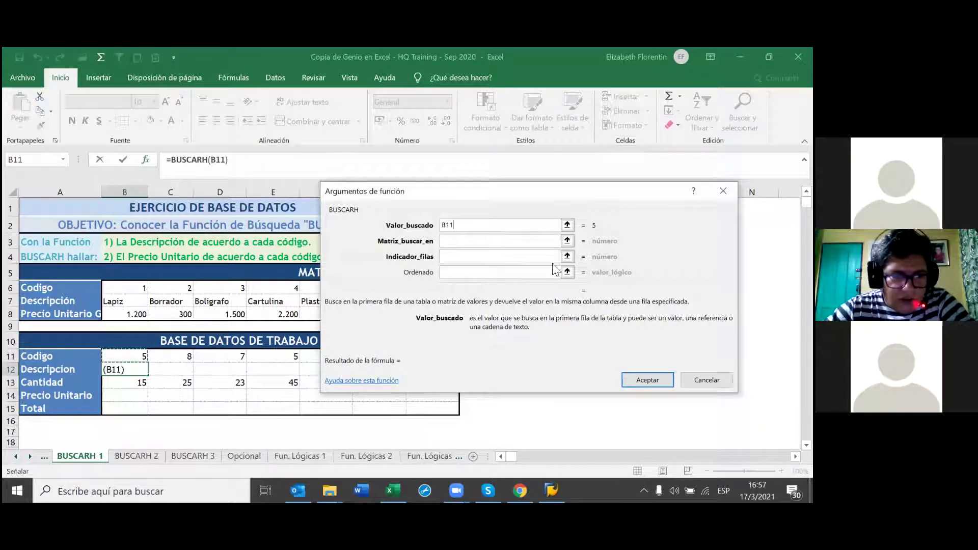
{"action": "left_click", "coordinate": [567, 241]}
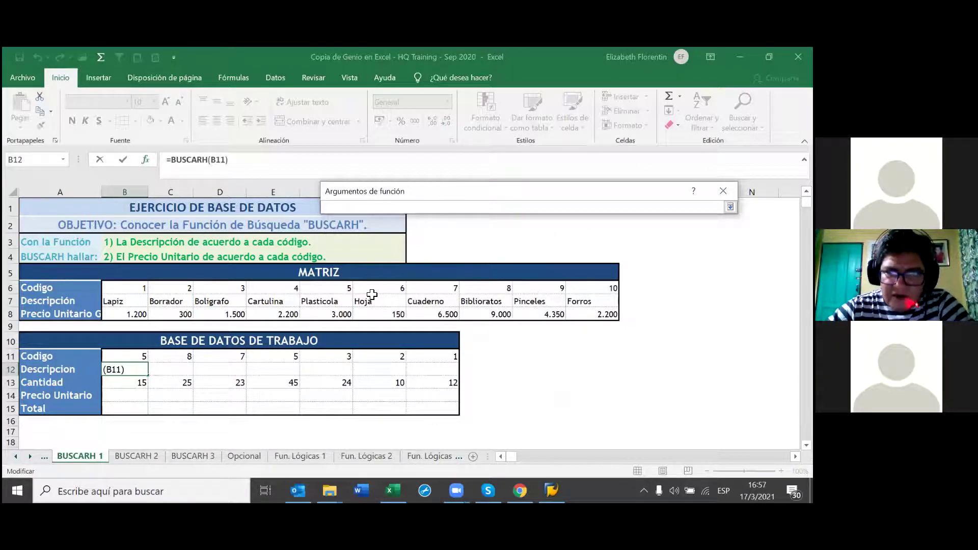
{"action": "left_click", "coordinate": [731, 207]}
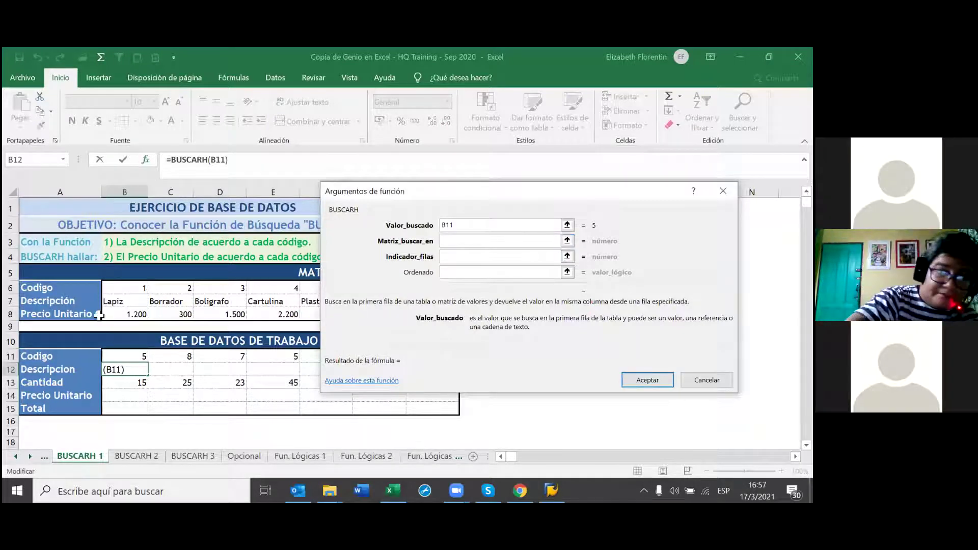
{"action": "mouse_move", "coordinate": [44, 290]}
{"action": "left_mouse_down"}
{"action": "mouse_move", "coordinate": [47, 317]}
{"action": "mouse_move", "coordinate": [580, 316]}
{"action": "left_mouse_up"}
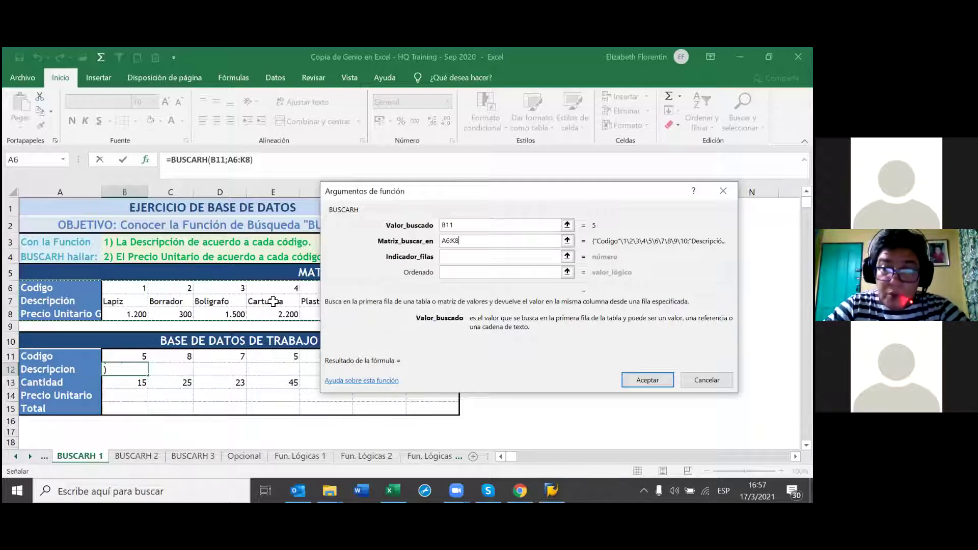
Redo the table range, trying A5:K8 before settling back on A6:K8.
{"action": "key", "text": "BackSpace"}
{"action": "key", "text": "BackSpace"}
{"action": "key", "text": "BackSpace"}
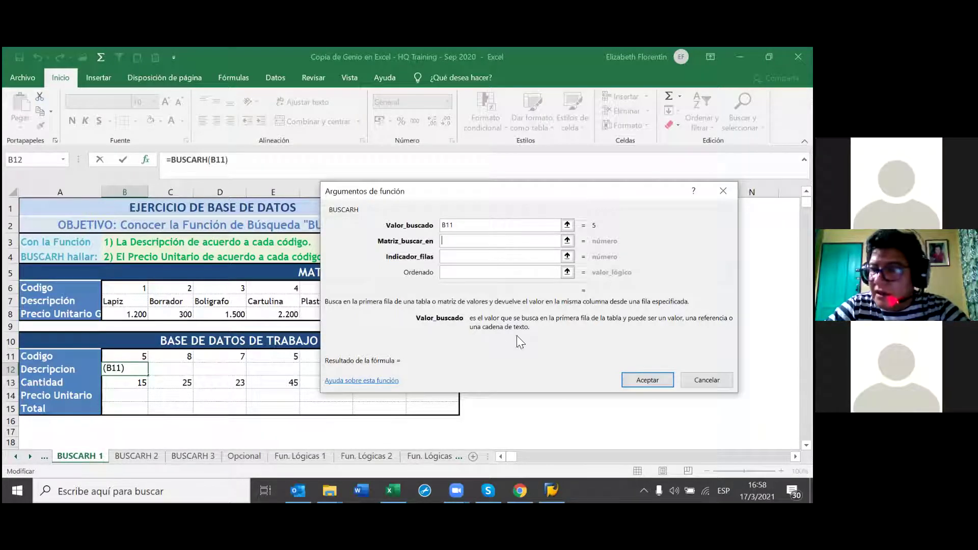
{"action": "left_click", "coordinate": [566, 240]}
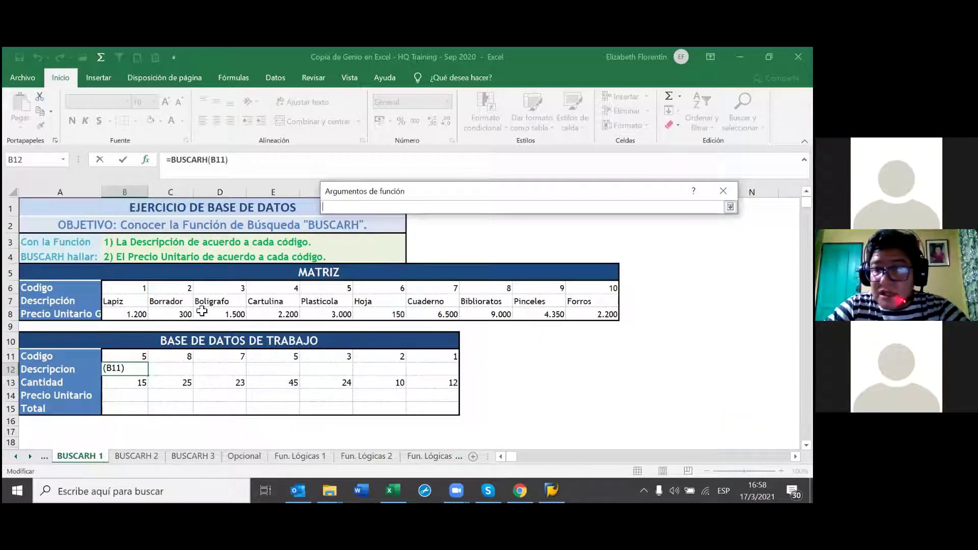
{"action": "left_click_drag", "start_coordinate": [62, 275], "coordinate": [611, 315]}
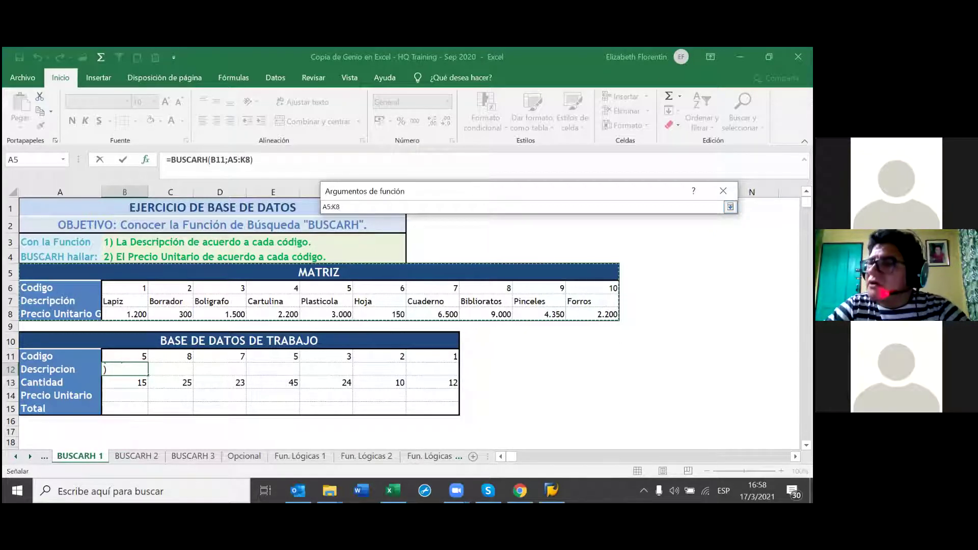
{"action": "left_click", "coordinate": [729, 206]}
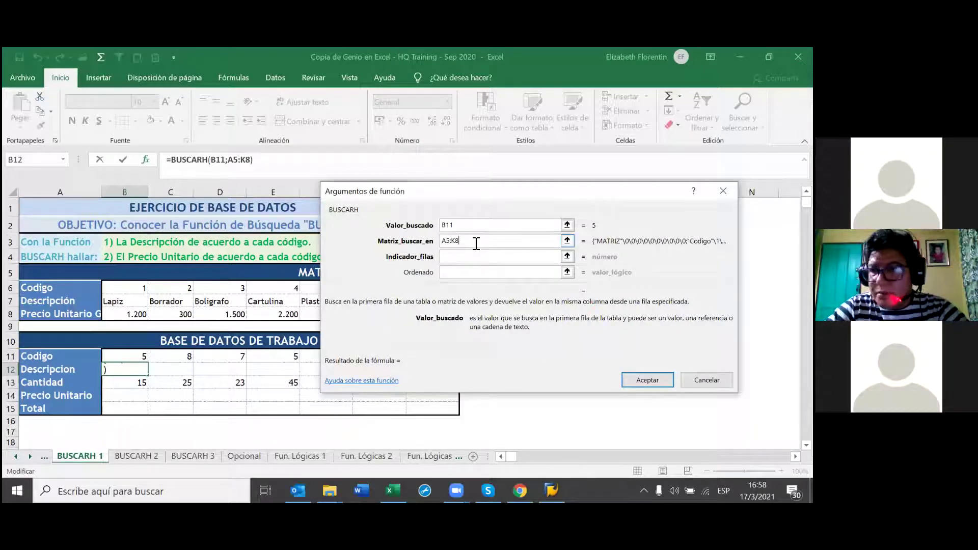
{"action": "left_click_drag", "start_coordinate": [477, 244], "coordinate": [425, 245]}
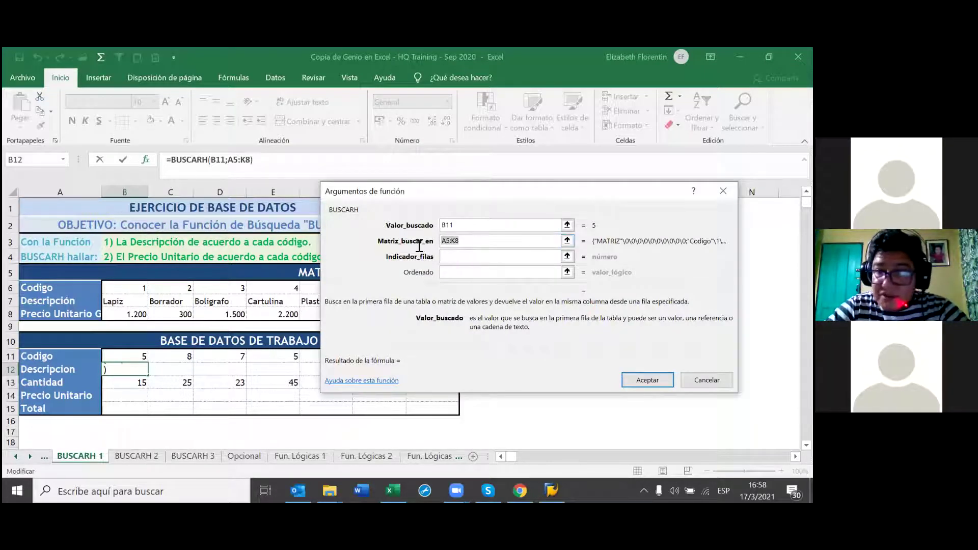
{"action": "key", "text": "BackSpace"}
{"action": "left_click", "coordinate": [567, 240]}
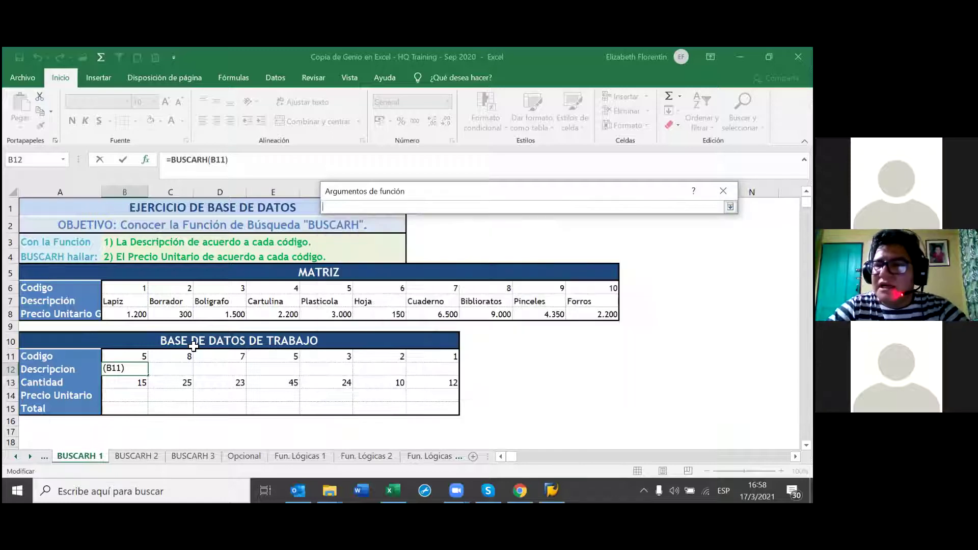
{"action": "mouse_move", "coordinate": [44, 289]}
{"action": "left_mouse_down"}
{"action": "mouse_move", "coordinate": [398, 294]}
{"action": "mouse_move", "coordinate": [611, 317]}
{"action": "left_mouse_up"}
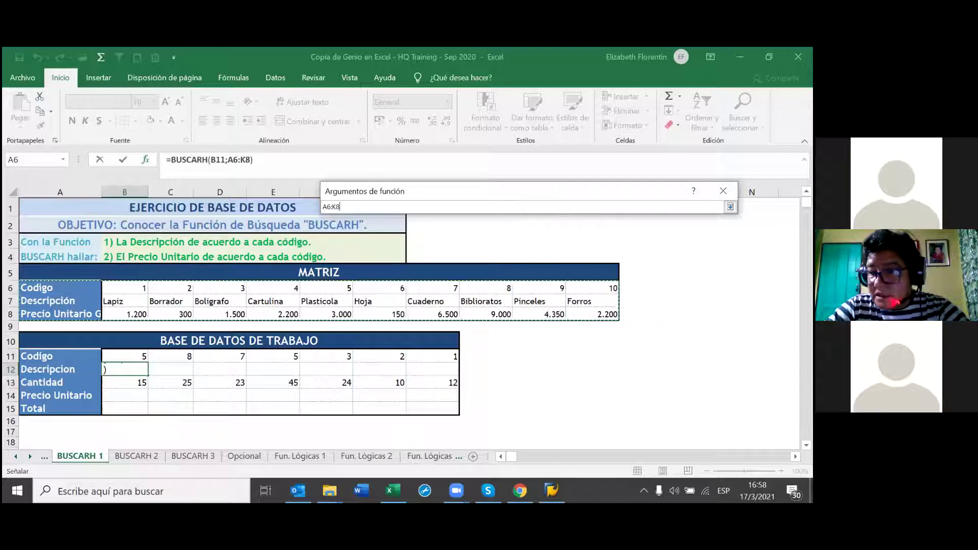
{"action": "left_click", "coordinate": [730, 206]}
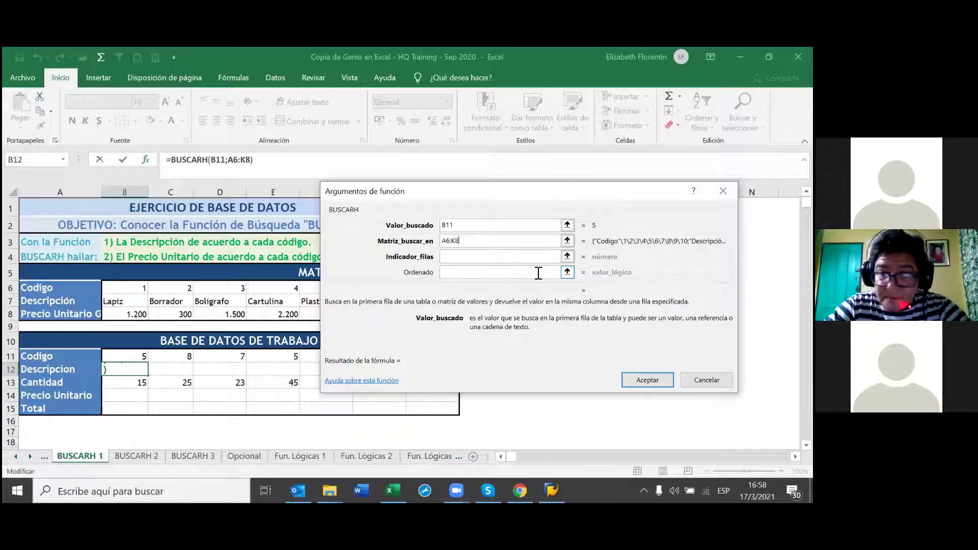
Lock the range as $A$6:$K$8, set row index 2 and Ordenado 0, then confirm.
{"action": "key", "text": "F4"}
{"action": "left_click", "coordinate": [449, 241]}
{"action": "key", "text": "F4"}
{"action": "left_click", "coordinate": [567, 256]}
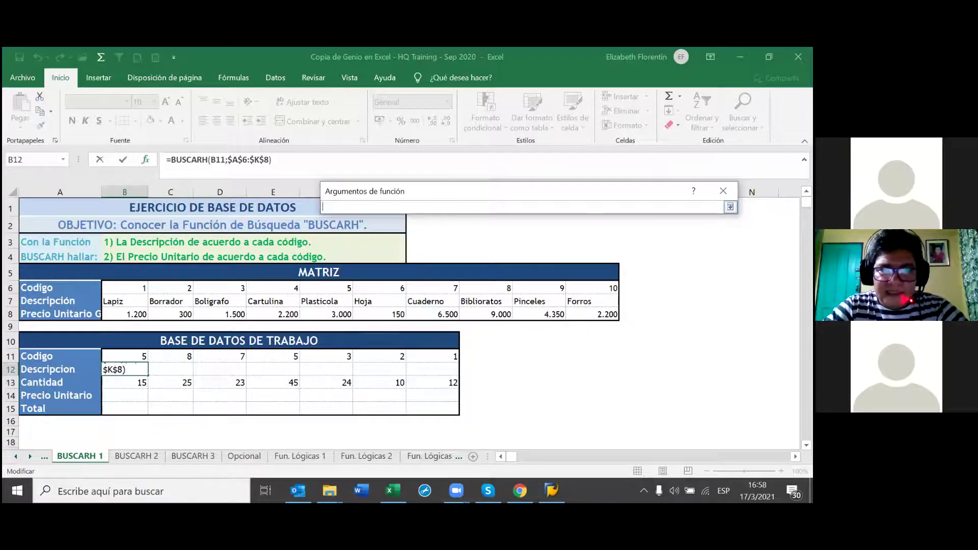
{"action": "left_click", "coordinate": [730, 207]}
{"action": "type", "text": "2"}
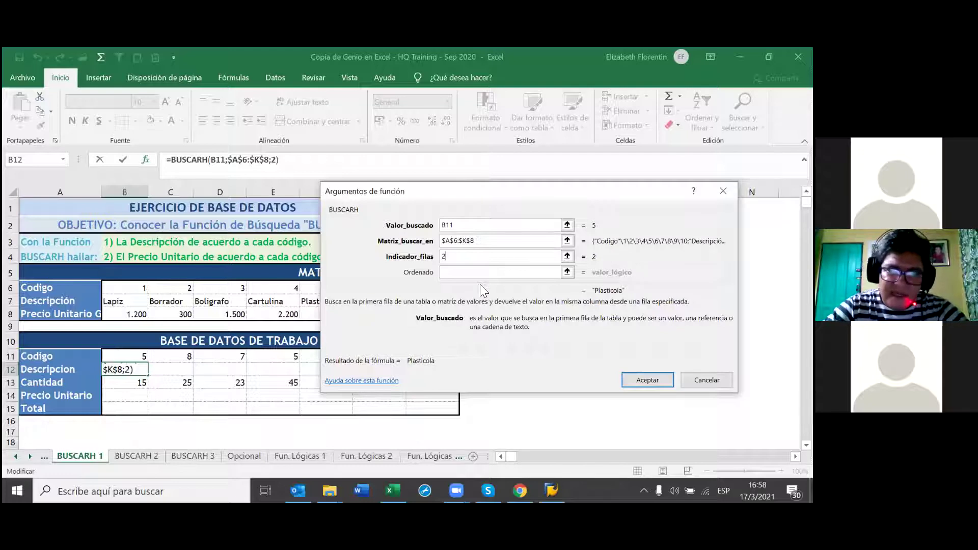
{"action": "left_click", "coordinate": [567, 272]}
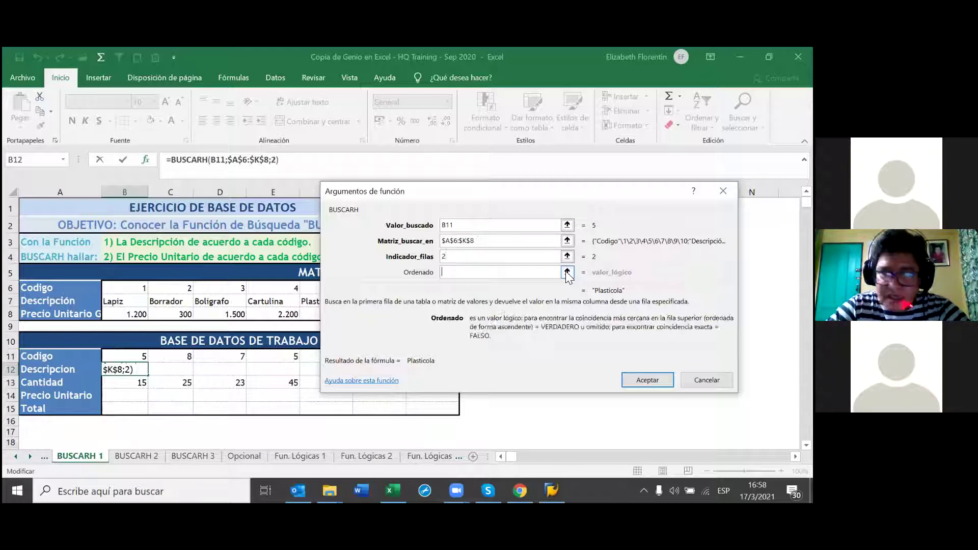
{"action": "left_click", "coordinate": [730, 207]}
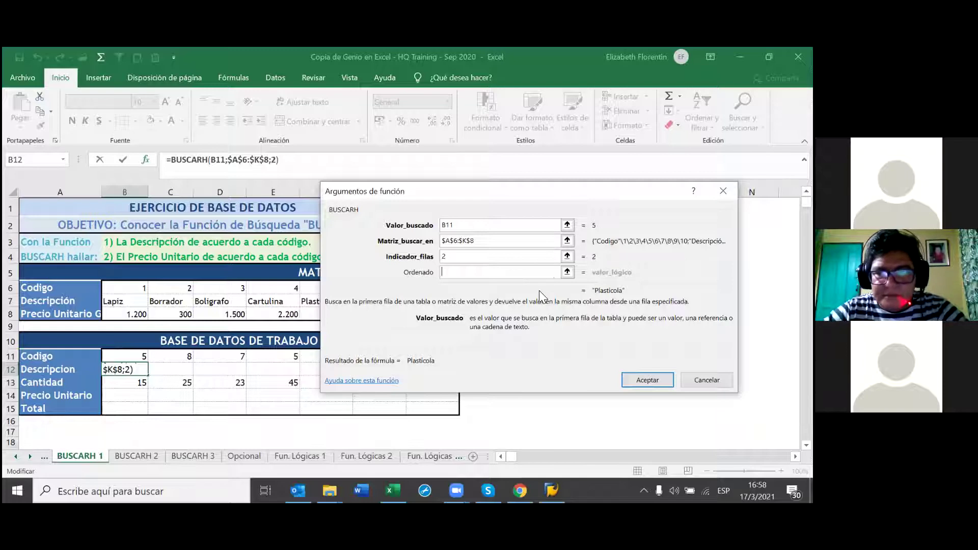
{"action": "type", "text": "0"}
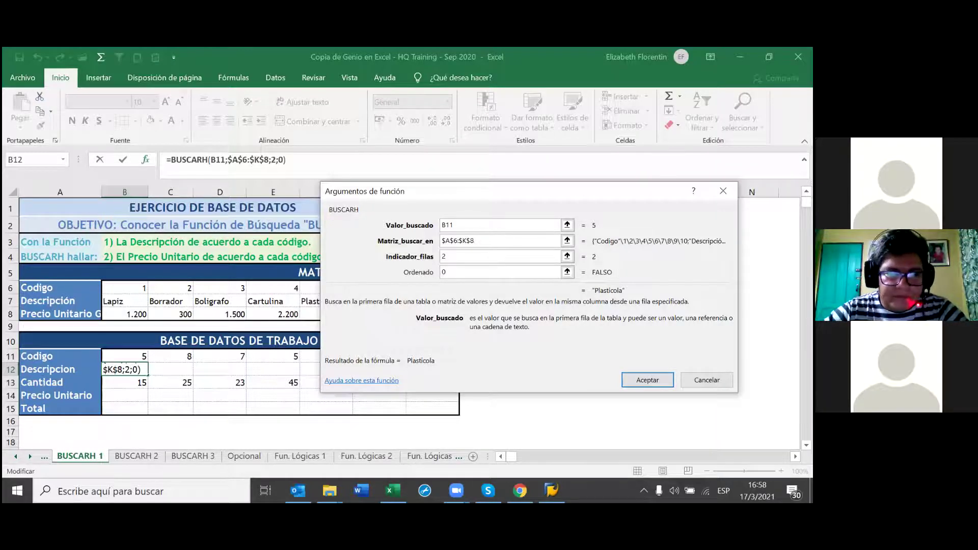
{"action": "left_click", "coordinate": [652, 380]}
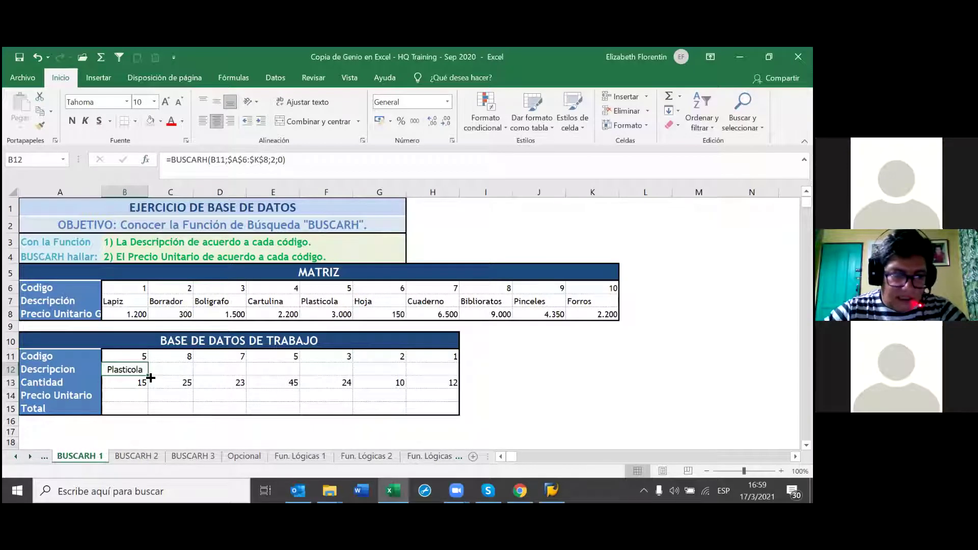
Fill the B12 description lookup across to H12 with Rellenar sin formato.
{"action": "left_click_drag", "start_coordinate": [151, 377], "coordinate": [456, 375]}
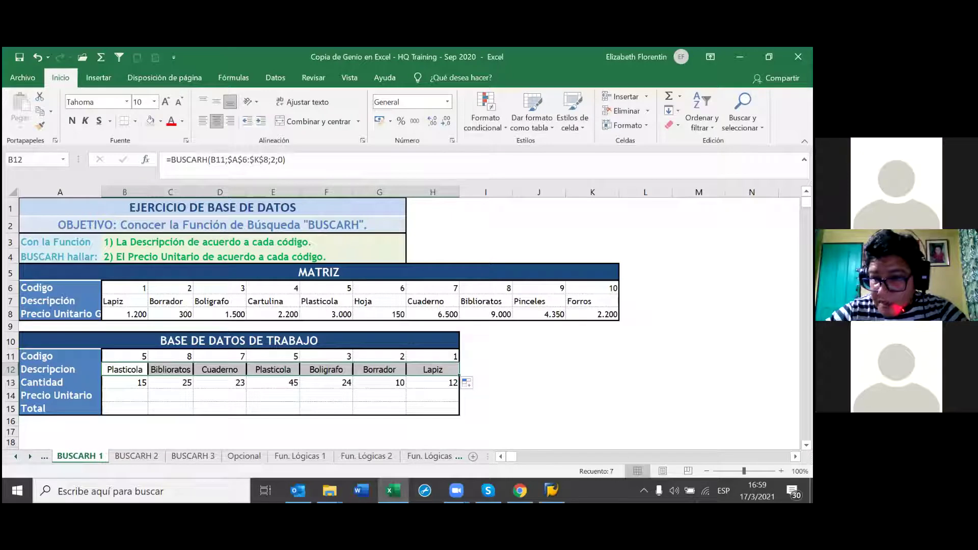
{"action": "left_click", "coordinate": [119, 370]}
{"action": "left_click_drag", "start_coordinate": [326, 373], "coordinate": [432, 370]}
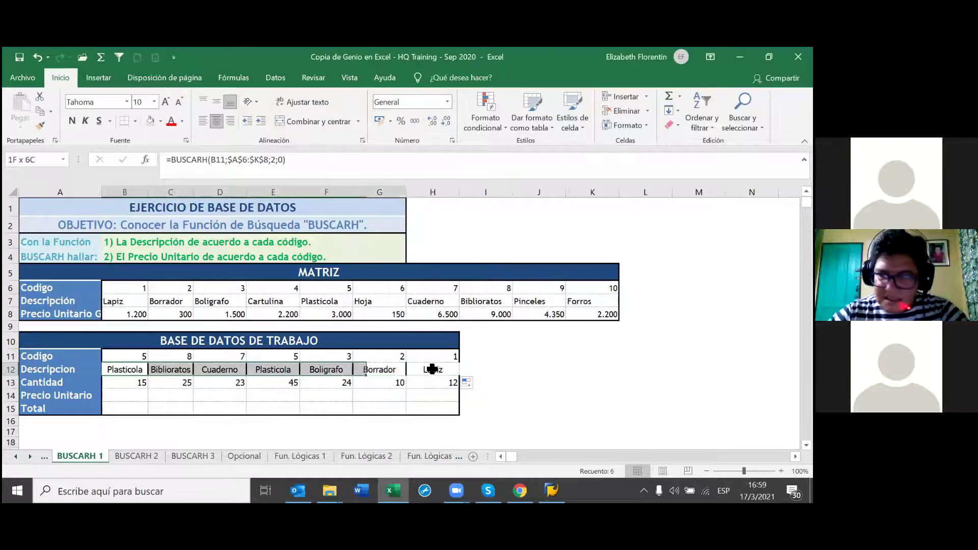
{"action": "left_click", "coordinate": [482, 385]}
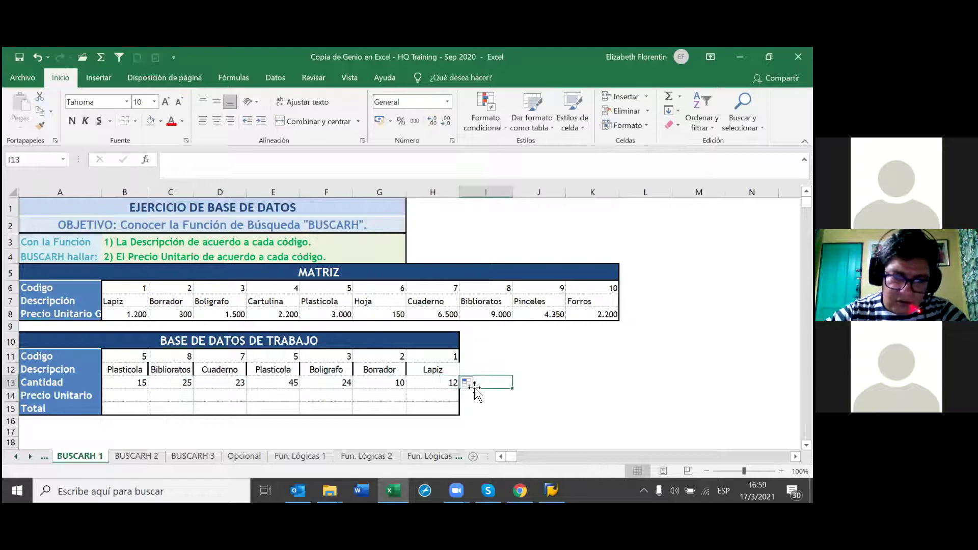
{"action": "left_click", "coordinate": [469, 383]}
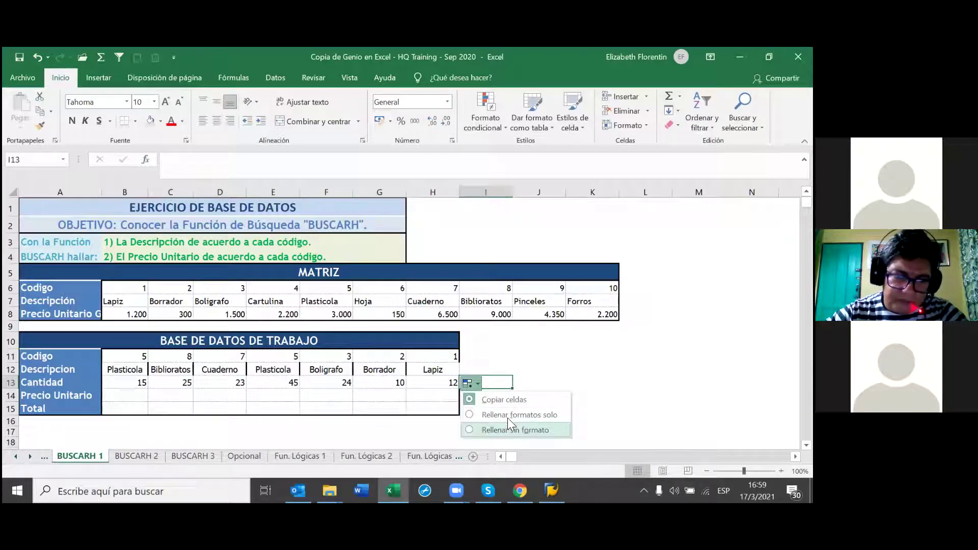
{"action": "left_click", "coordinate": [508, 430]}
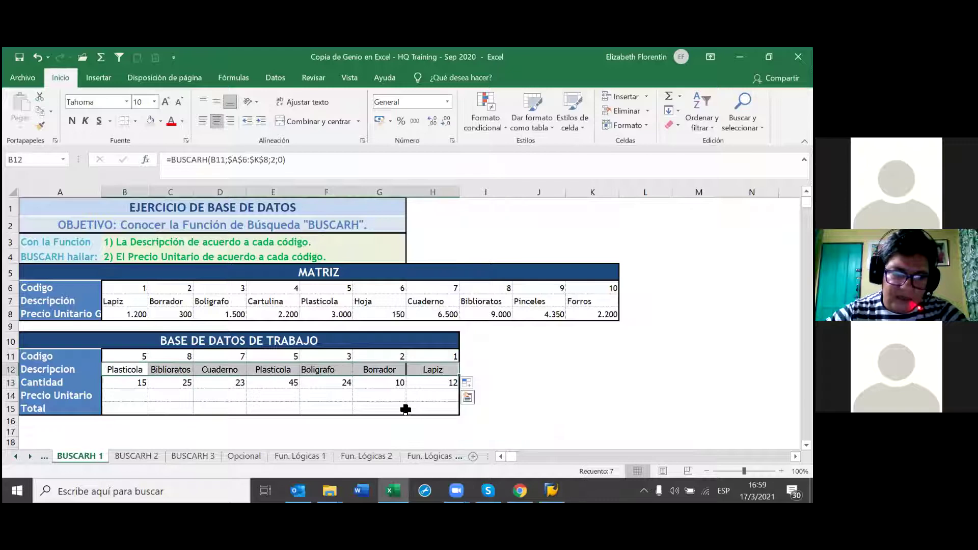
{"action": "left_click", "coordinate": [273, 410]}
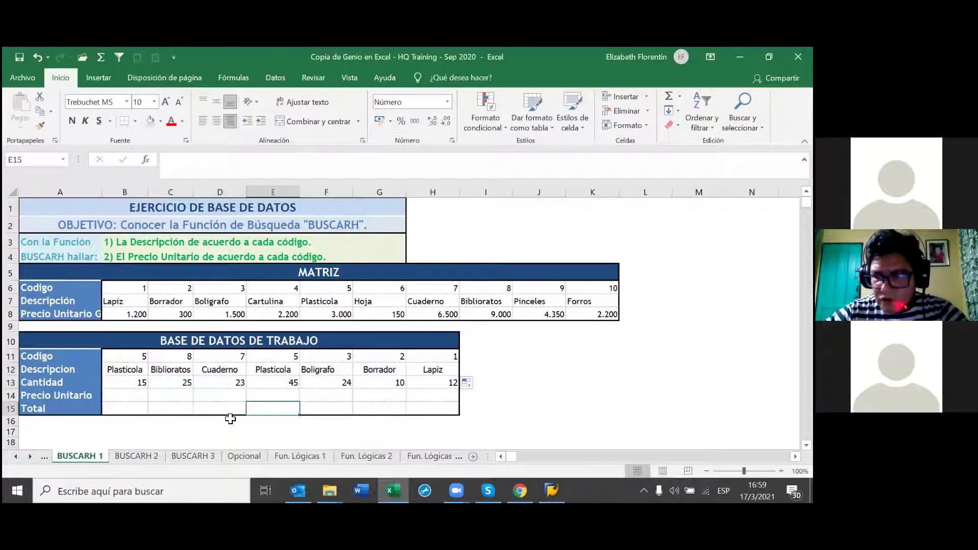
Start a BUSCARH formula in B14, correcting typos in the function name.
{"action": "left_click", "coordinate": [135, 396]}
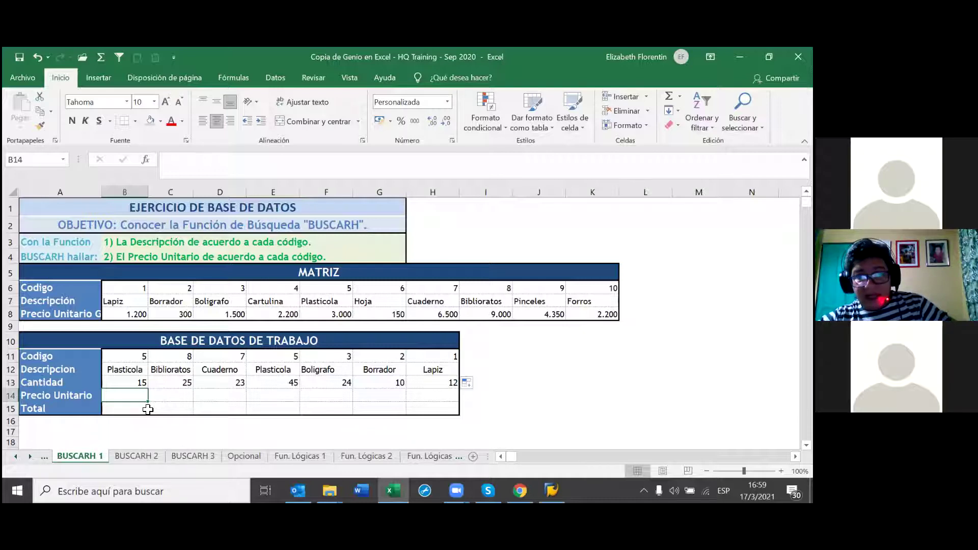
{"action": "type", "text": "="}
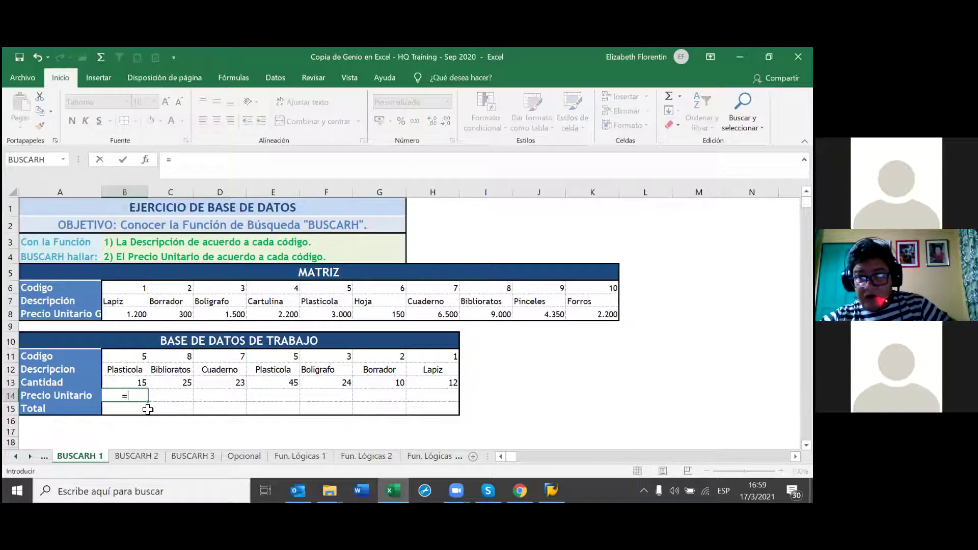
{"action": "type", "text": "U"}
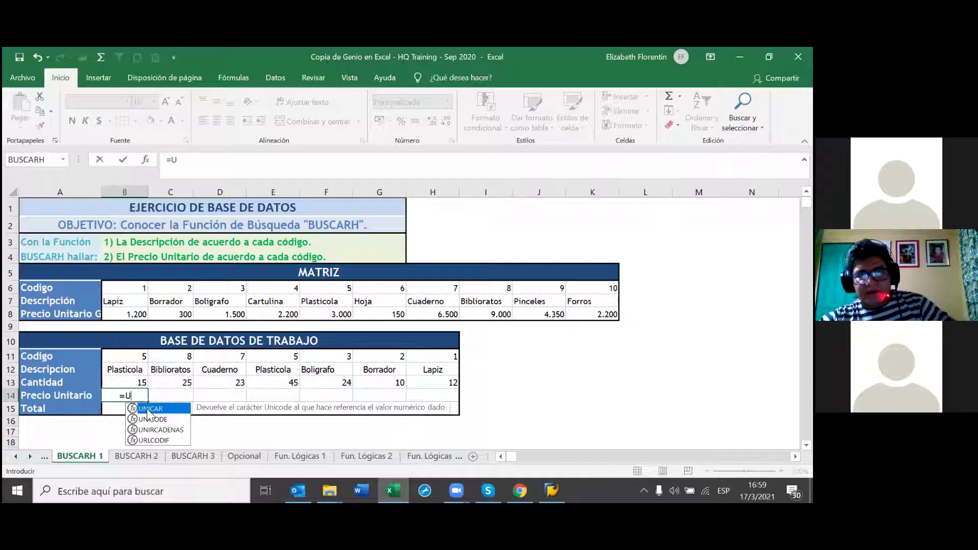
{"action": "type", "text": "BUS"}
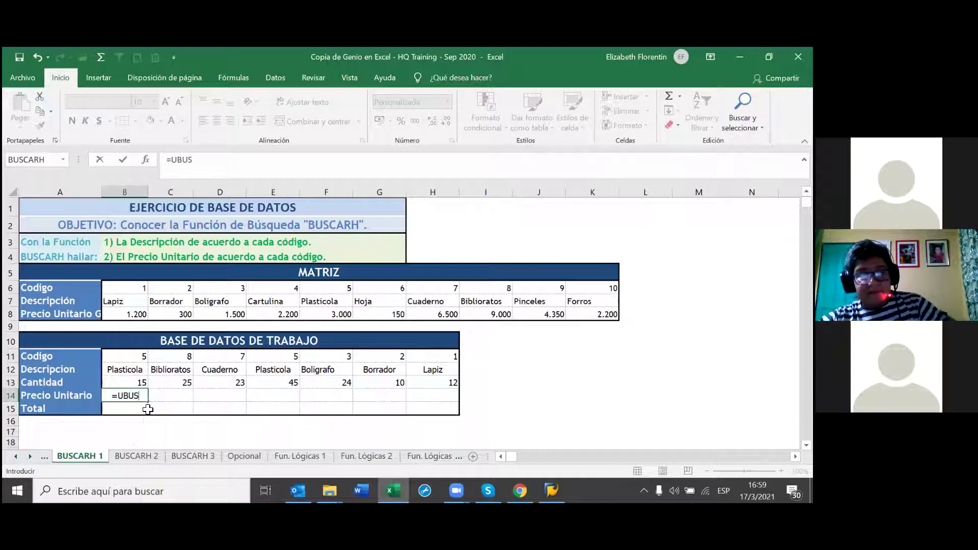
{"action": "key", "text": "BackSpace"}
{"action": "key", "text": "BackSpace"}
{"action": "key", "text": "BackSpace"}
{"action": "key", "text": "BackSpace"}
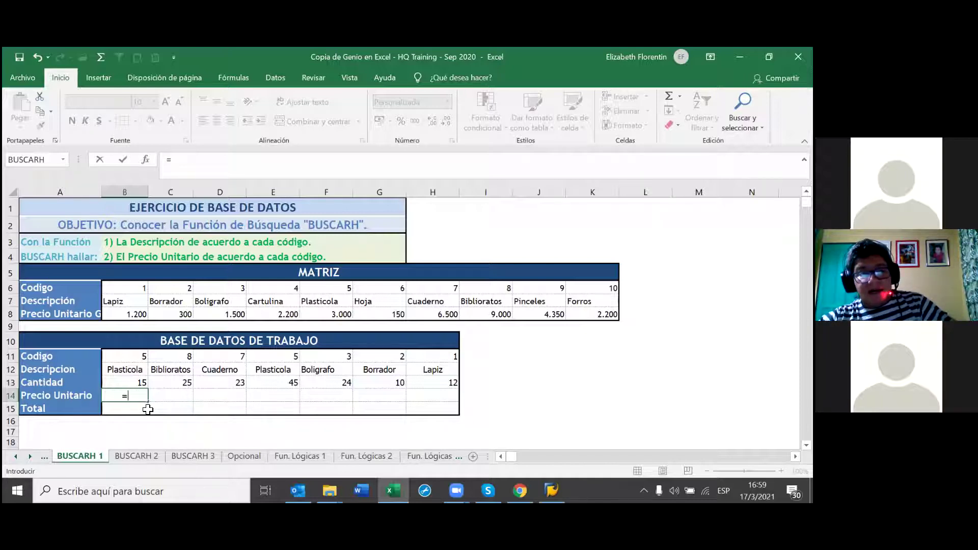
{"action": "type", "text": "USC"}
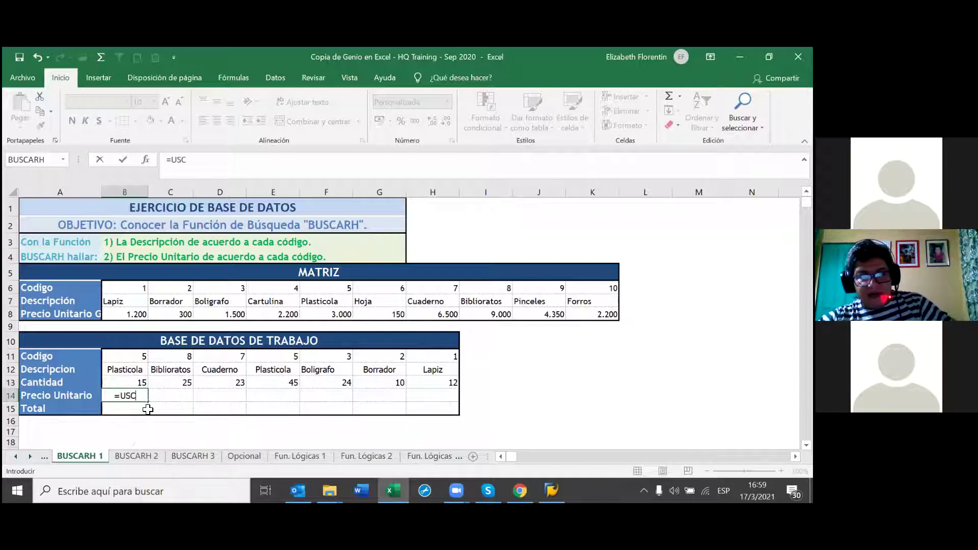
{"action": "key", "text": "BackSpace"}
{"action": "key", "text": "BackSpace"}
{"action": "key", "text": "BackSpace"}
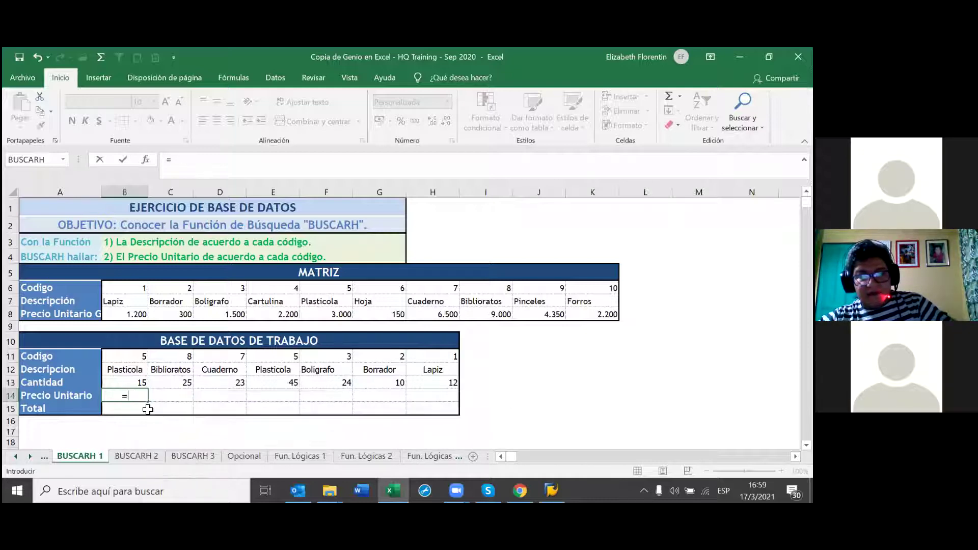
{"action": "type", "text": "B"}
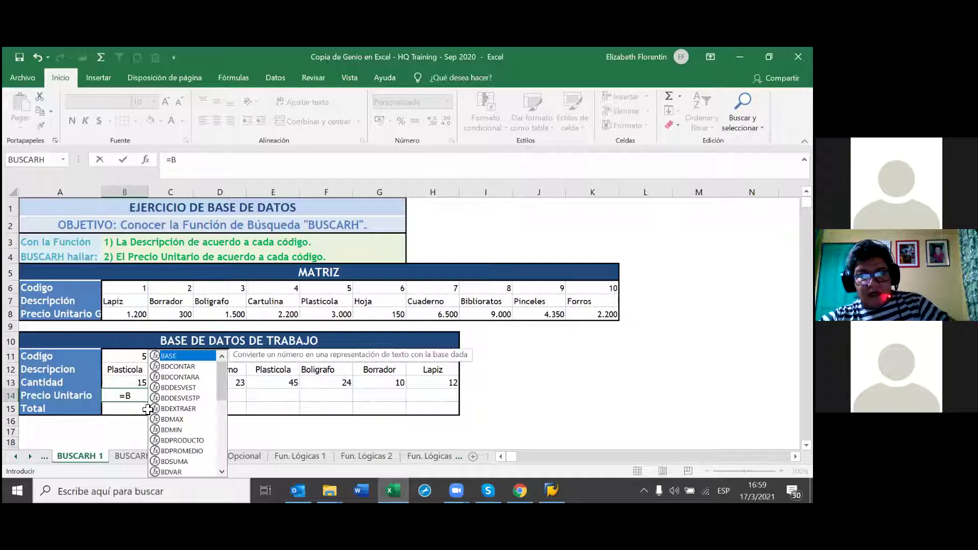
{"action": "type", "text": "UA"}
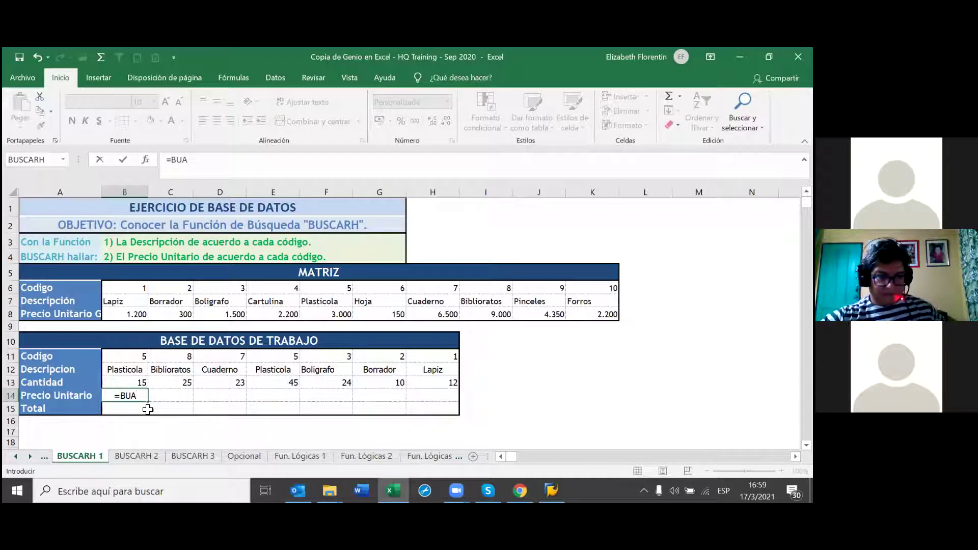
{"action": "key", "text": "BackSpace"}
{"action": "type", "text": "SCAR"}
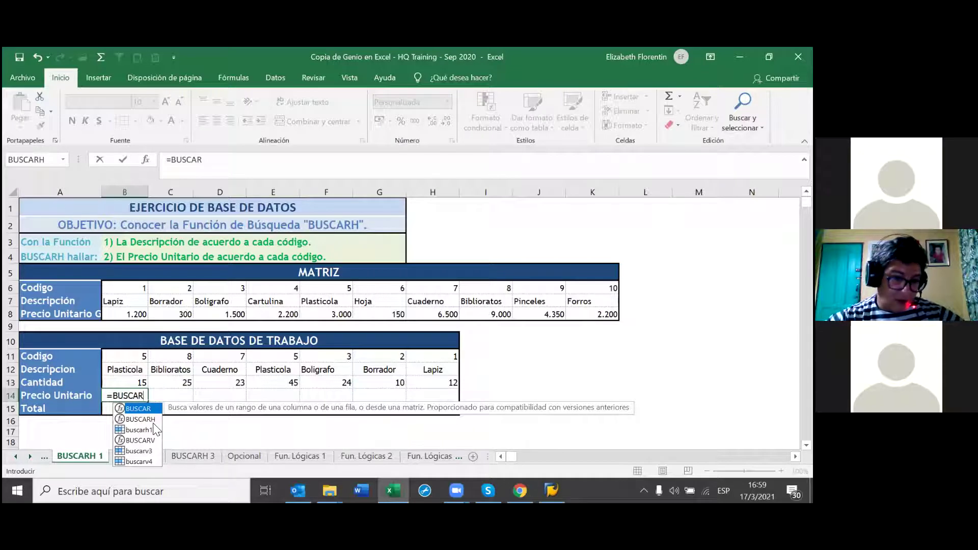
{"action": "double_click", "coordinate": [142, 419]}
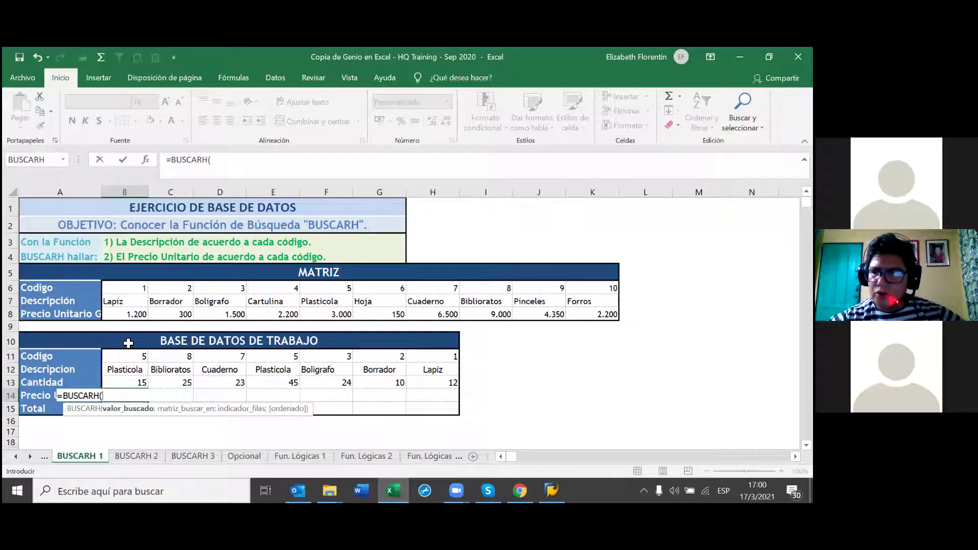
Complete it as =BUSCARH($B$12;$A$7:$K$8;2;0) and commit the formula.
{"action": "left_click", "coordinate": [125, 369]}
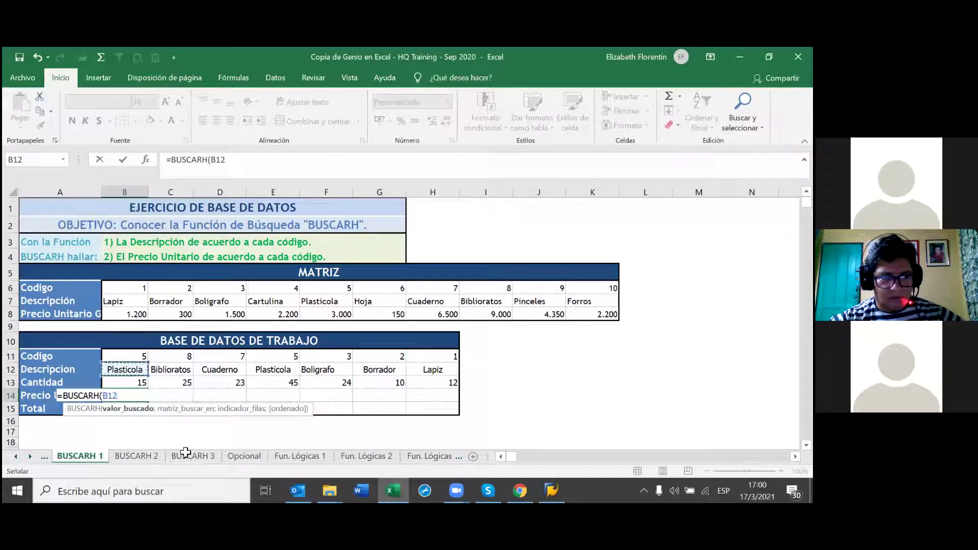
{"action": "type", "text": ";"}
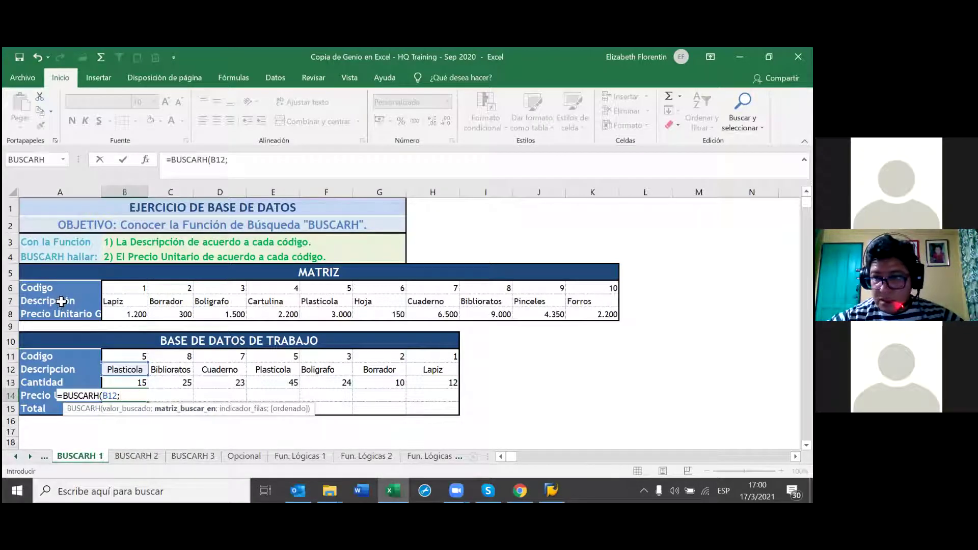
{"action": "left_click", "coordinate": [34, 301]}
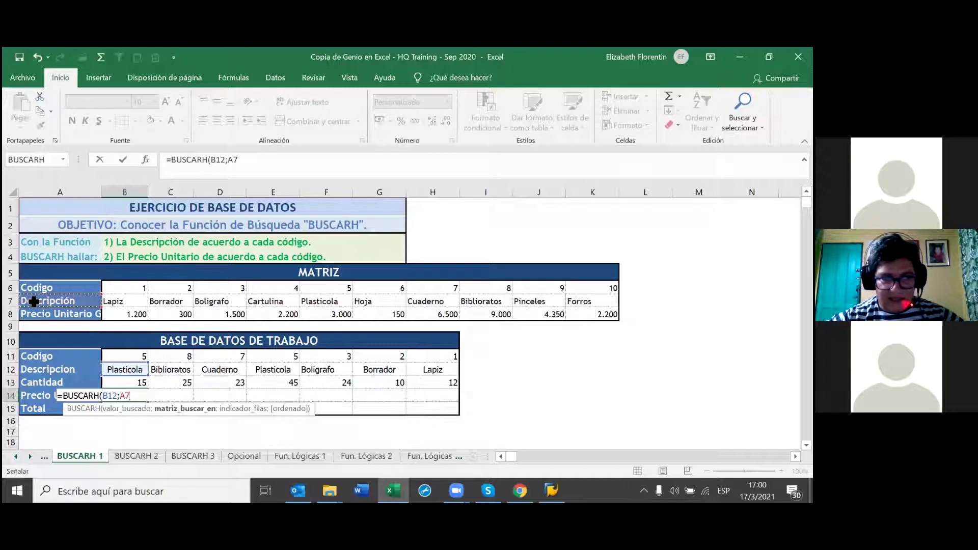
{"action": "left_click_drag", "start_coordinate": [33, 301], "coordinate": [594, 311]}
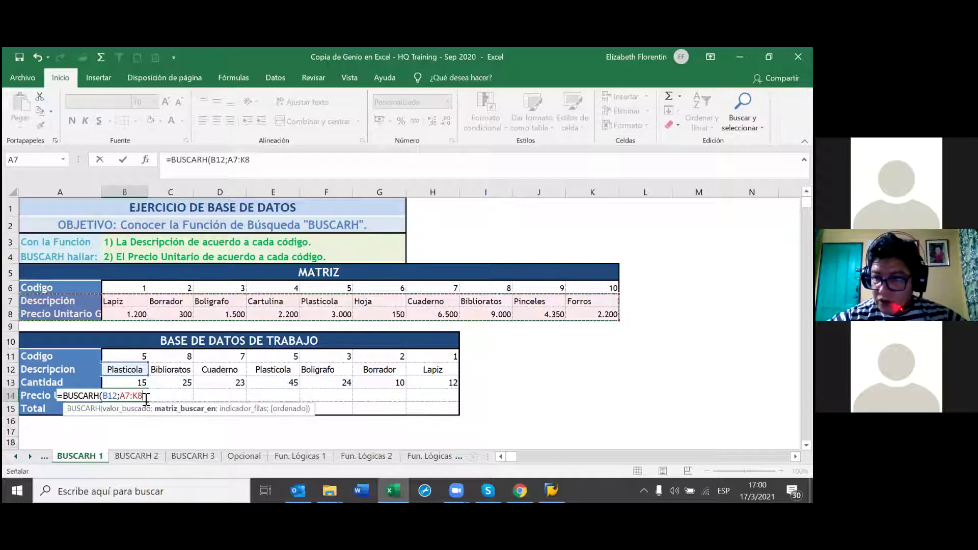
{"action": "key", "text": "F4"}
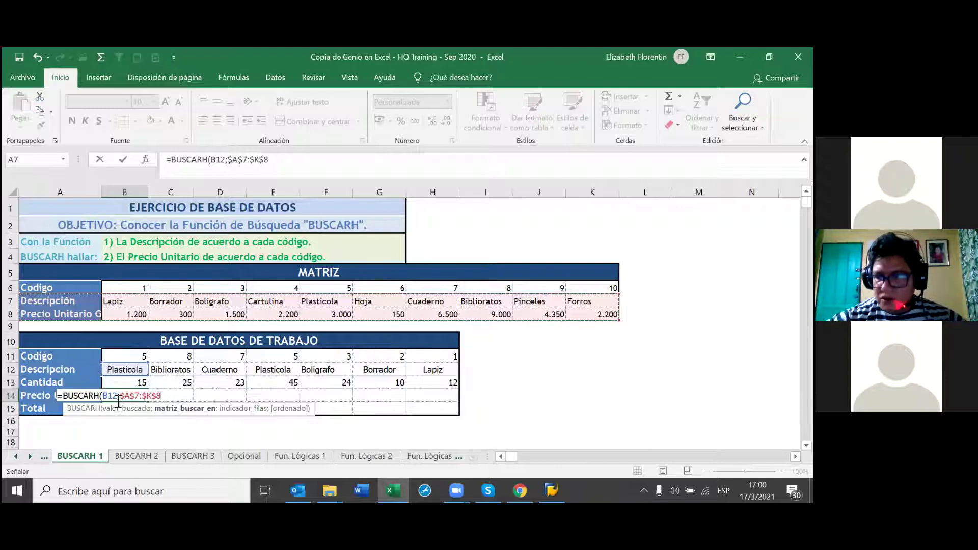
{"action": "left_click", "coordinate": [109, 396]}
{"action": "key", "text": "F4"}
{"action": "left_click", "coordinate": [177, 396]}
{"action": "type", "text": ";2"}
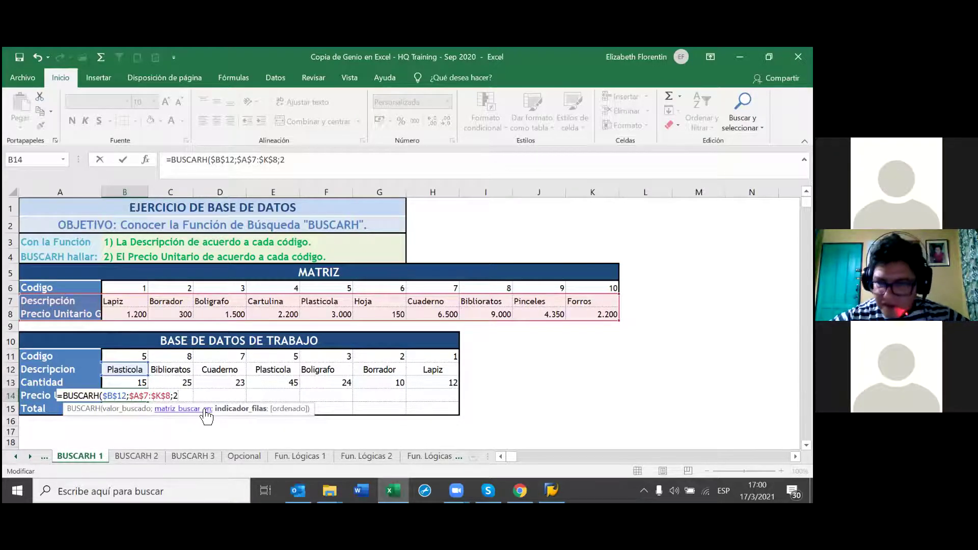
{"action": "type", "text": ";"}
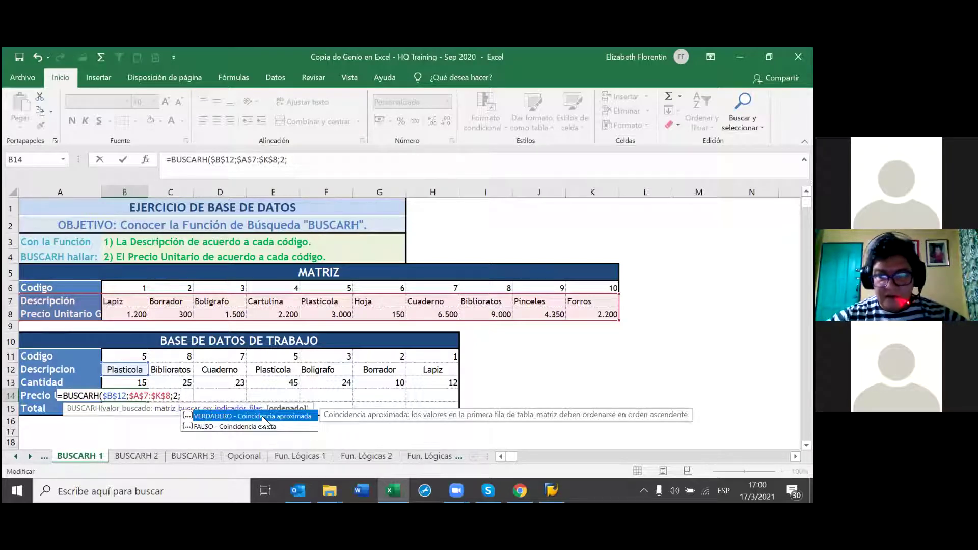
{"action": "type", "text": "0"}
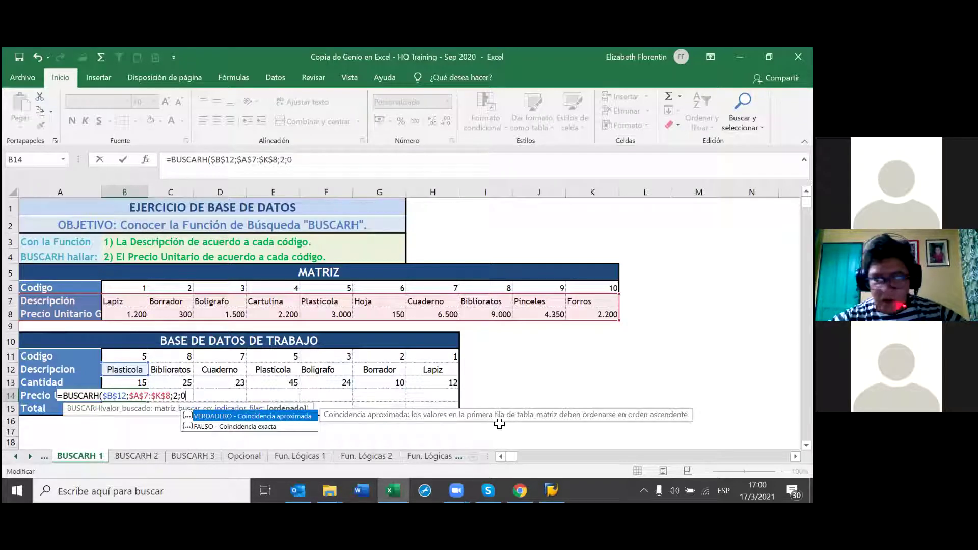
{"action": "type", "text": ")"}
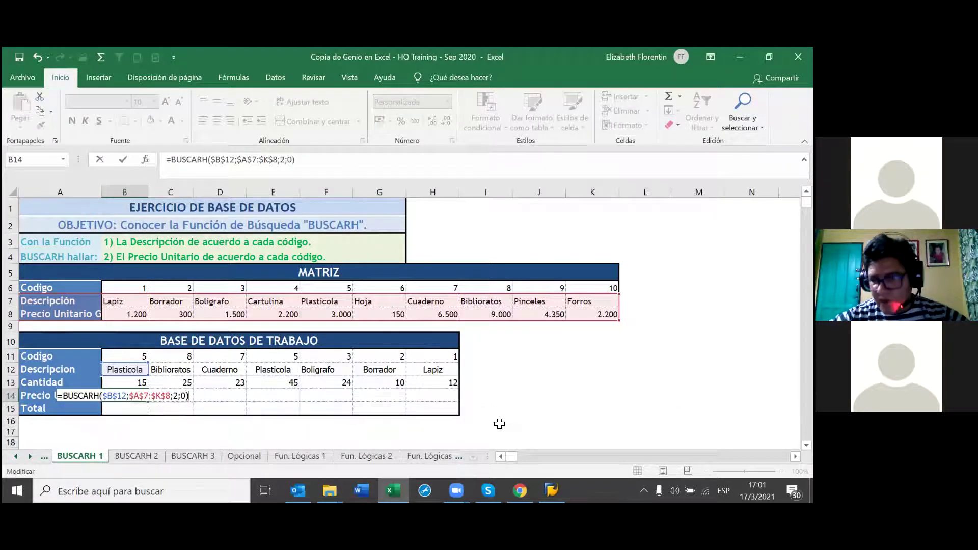
{"action": "key", "text": "Return"}
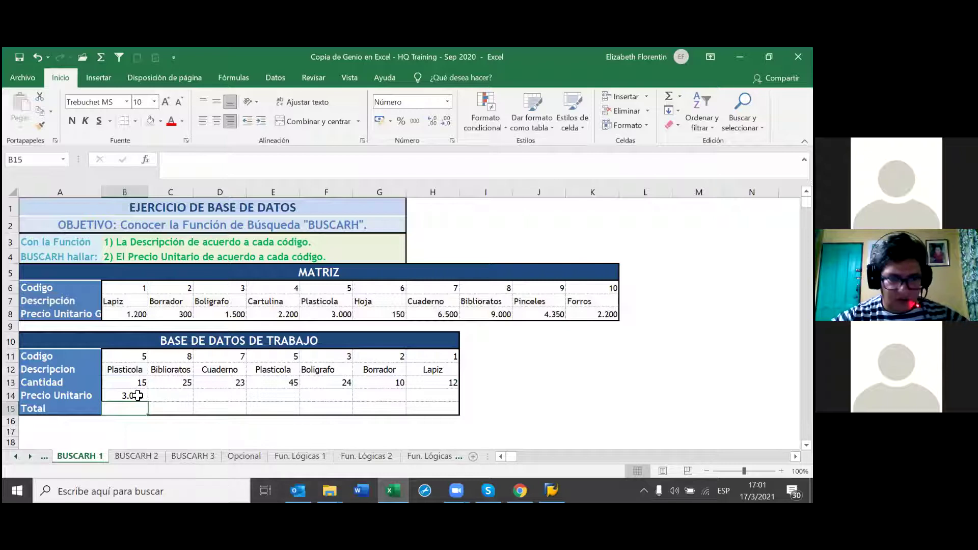
Copy the B14 price lookup across to H14 with Rellenar sin formato.
{"action": "left_click", "coordinate": [135, 396]}
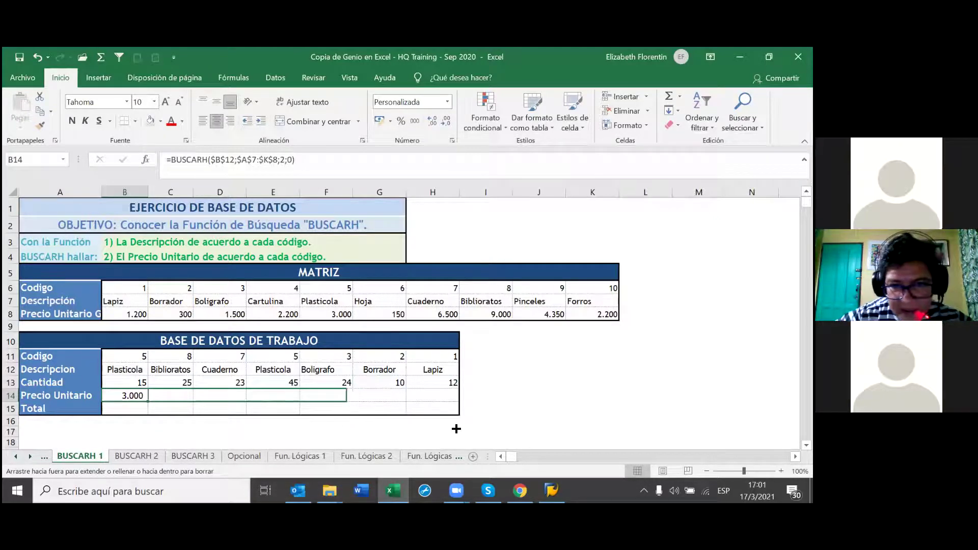
{"action": "left_click_drag", "start_coordinate": [150, 404], "coordinate": [456, 405]}
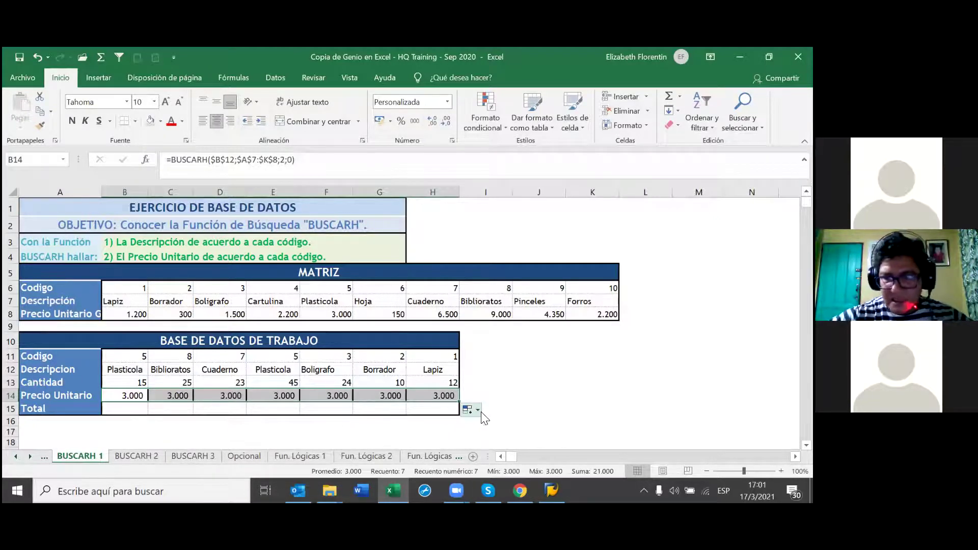
{"action": "left_click", "coordinate": [471, 409]}
{"action": "left_click", "coordinate": [491, 456]}
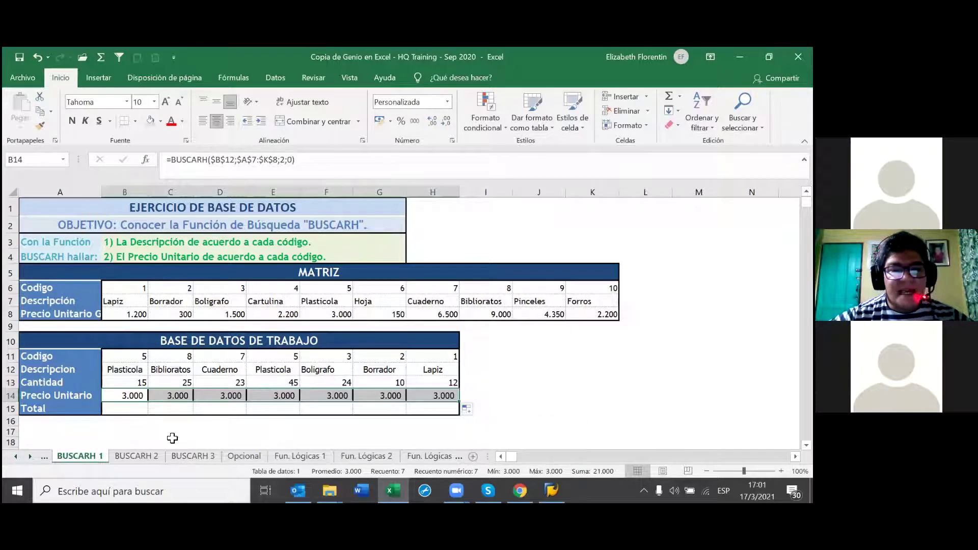
{"action": "left_click", "coordinate": [128, 410]}
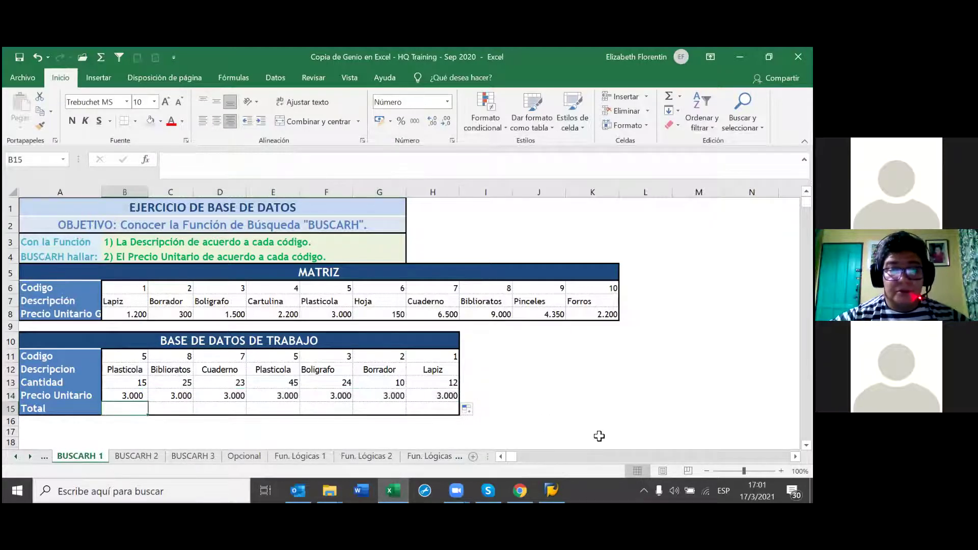
{"action": "left_click", "coordinate": [135, 398]}
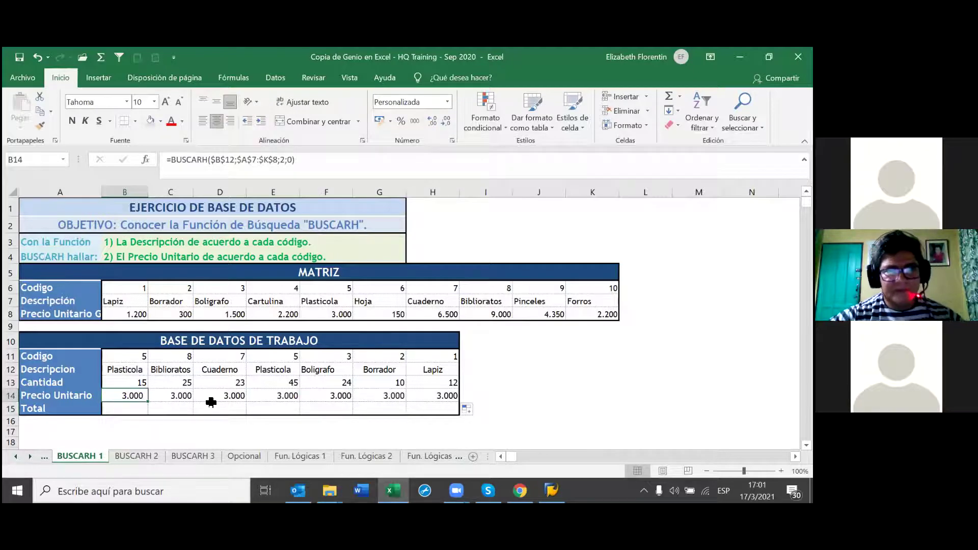
Change B14's lookup value from $B$12 to the relative reference B12.
{"action": "double_click", "coordinate": [132, 398]}
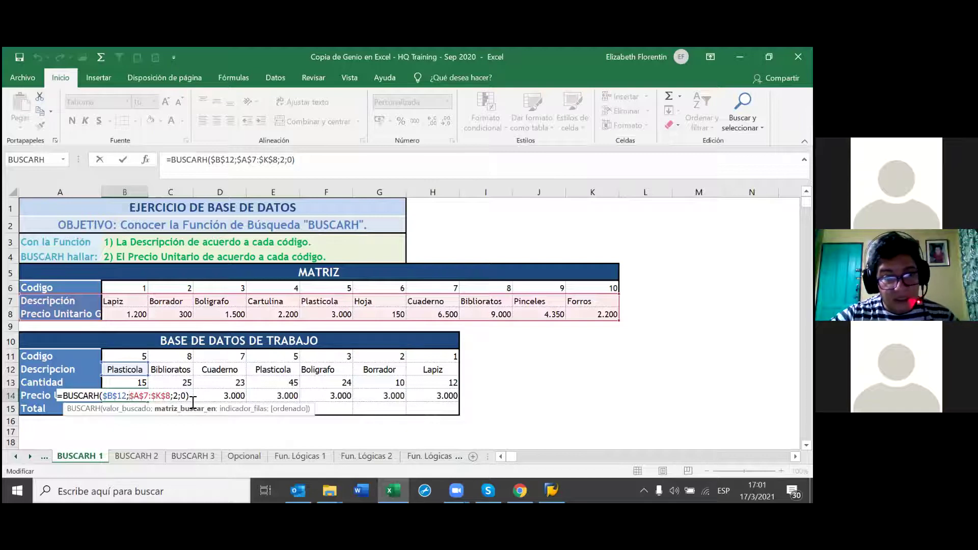
{"action": "left_click", "coordinate": [119, 397]}
{"action": "key", "text": "BackSpace"}
{"action": "key", "text": "F4"}
{"action": "left_click", "coordinate": [189, 396]}
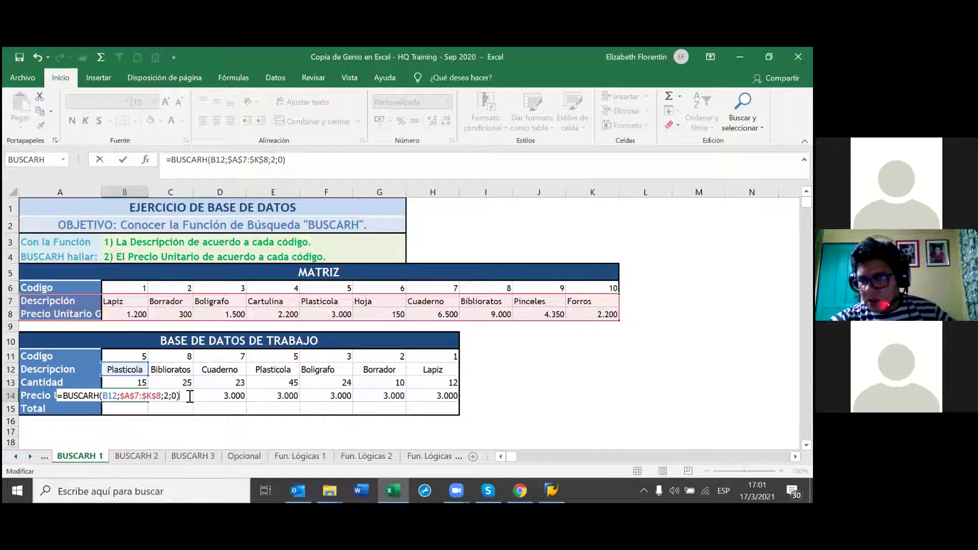
{"action": "key", "text": "Return"}
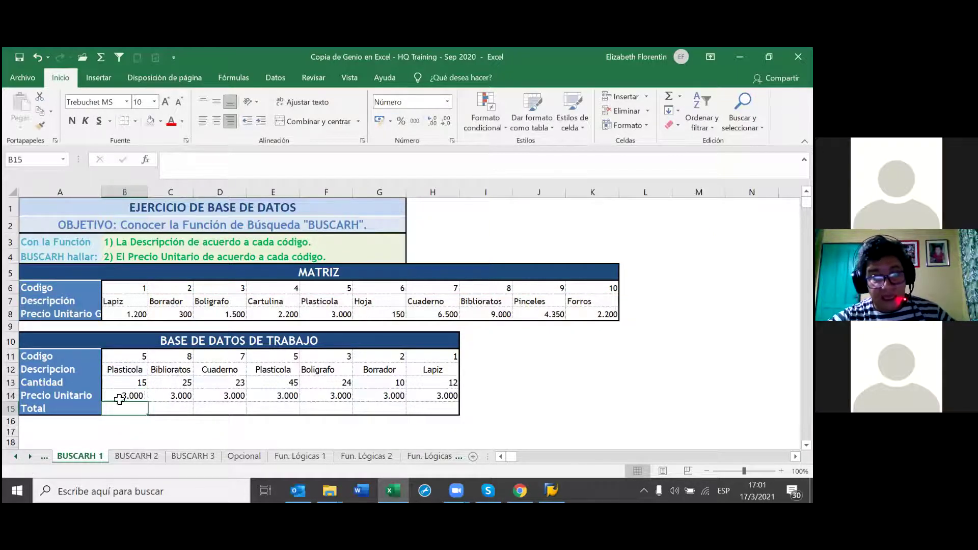
Refill the corrected price lookup across B14:H14 without copying formatting.
{"action": "left_click", "coordinate": [125, 396]}
{"action": "left_click_drag", "start_coordinate": [144, 402], "coordinate": [453, 410]}
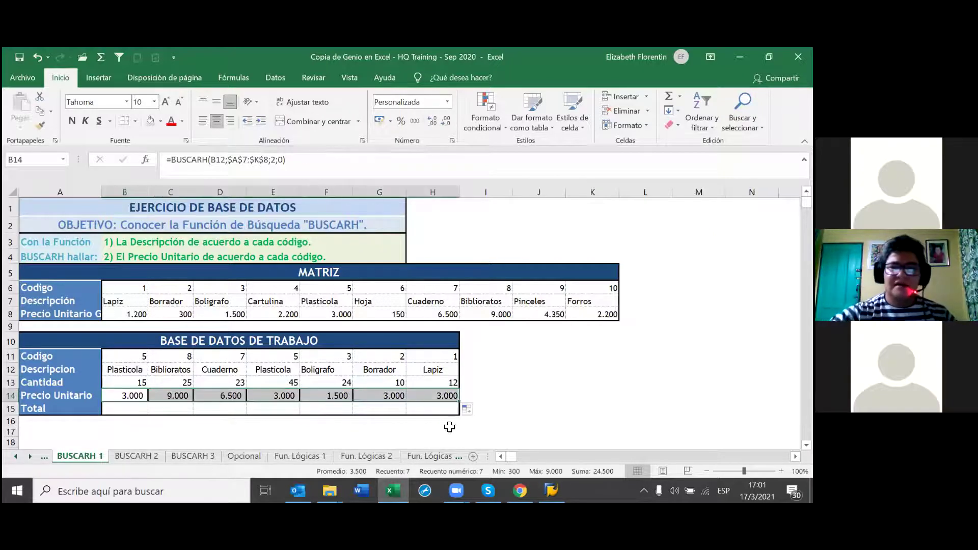
{"action": "left_click", "coordinate": [469, 409]}
{"action": "left_click", "coordinate": [469, 409]}
{"action": "left_click", "coordinate": [275, 411]}
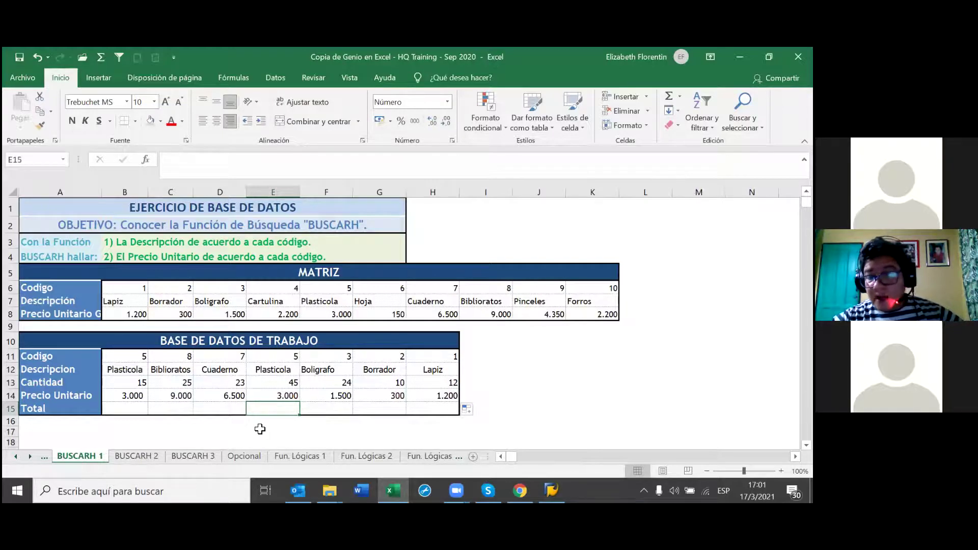
Enter the total formula =B14*B13 in B15.
{"action": "left_click", "coordinate": [145, 408]}
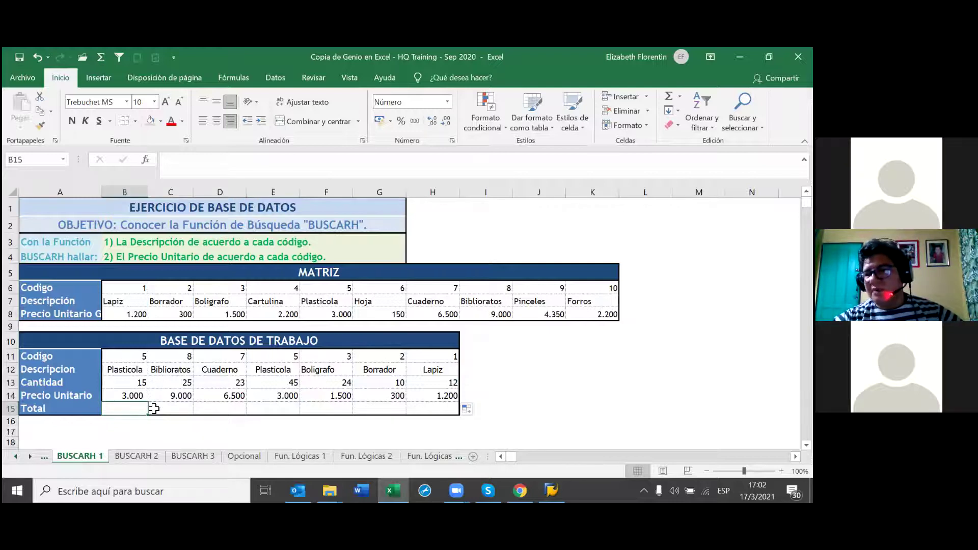
{"action": "type", "text": "="}
{"action": "left_click", "coordinate": [139, 390]}
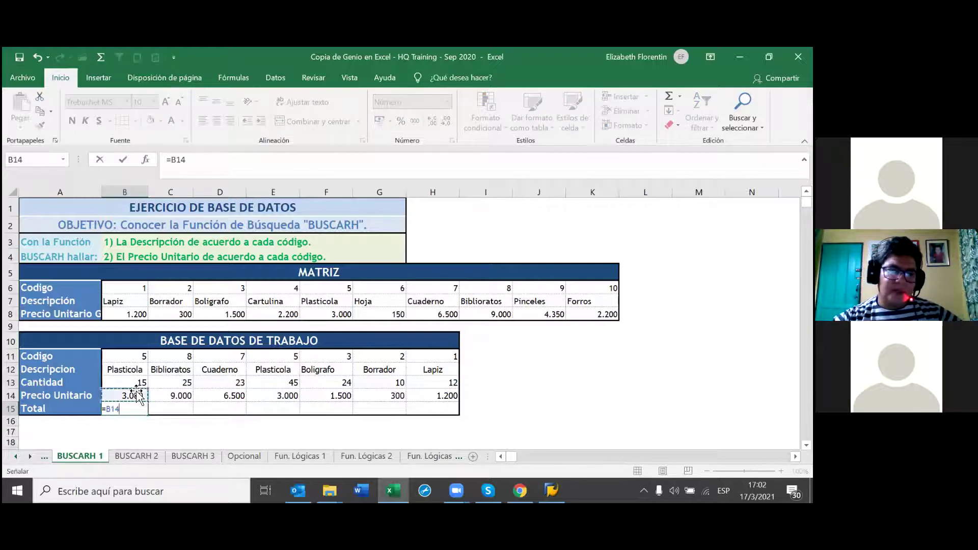
{"action": "type", "text": "*"}
{"action": "left_click", "coordinate": [136, 382]}
{"action": "key", "text": "Return"}
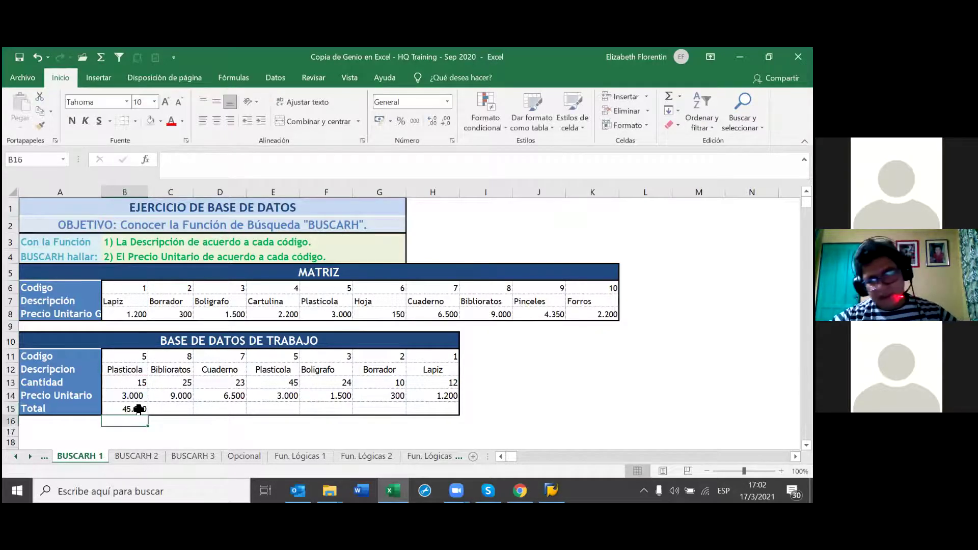
Copy the B15 total across to H15 with Rellenar sin formato.
{"action": "left_click", "coordinate": [124, 406]}
{"action": "mouse_move", "coordinate": [147, 415]}
{"action": "left_mouse_down"}
{"action": "mouse_move", "coordinate": [272, 434]}
{"action": "mouse_move", "coordinate": [486, 429]}
{"action": "left_mouse_up"}
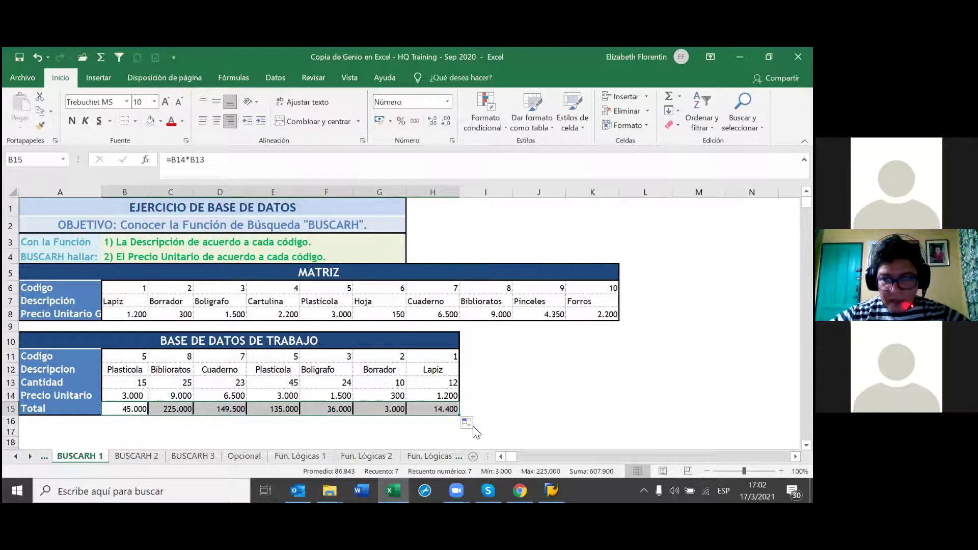
{"action": "left_click", "coordinate": [474, 423]}
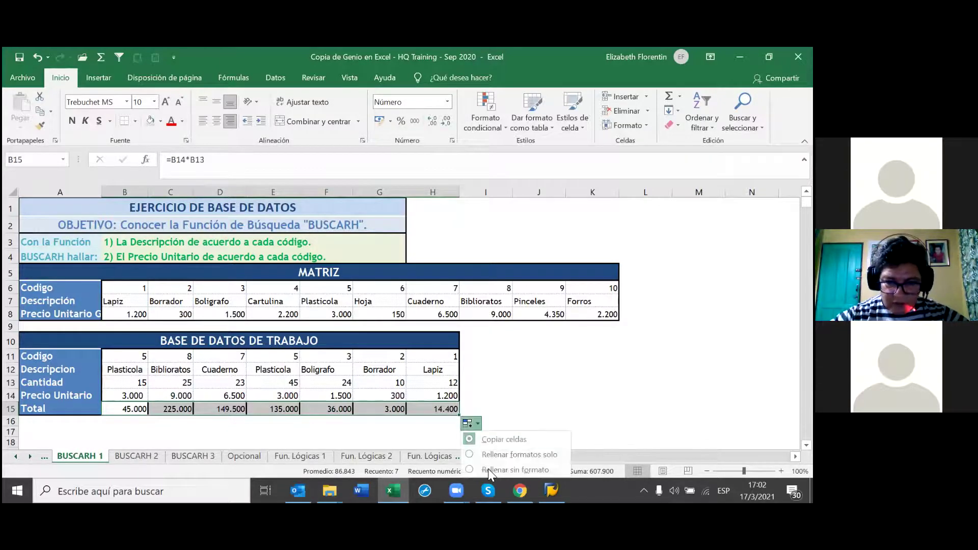
{"action": "left_click", "coordinate": [489, 429]}
{"action": "left_click", "coordinate": [506, 411]}
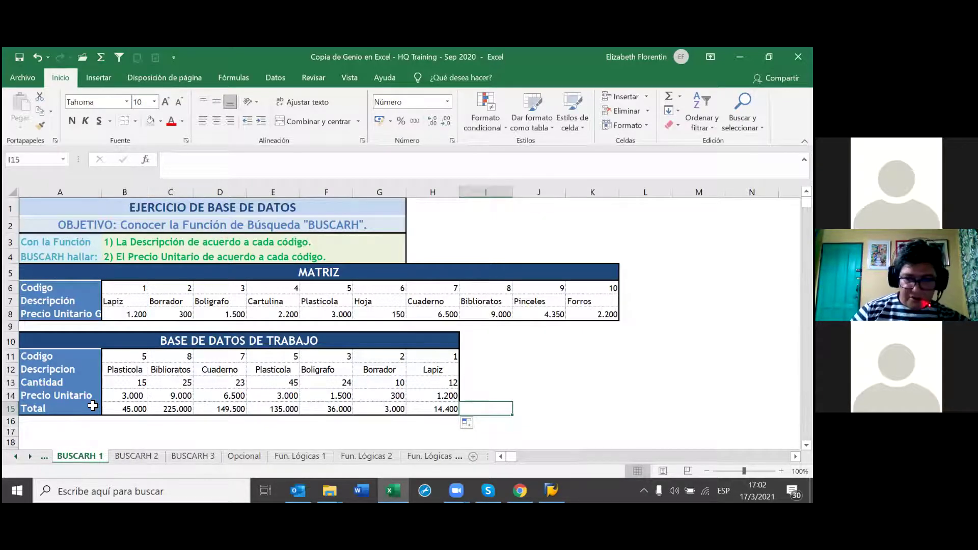
AutoSum I13 and I15 together, giving quantity 154 and grand total 607.900.
{"action": "left_click", "coordinate": [476, 383]}
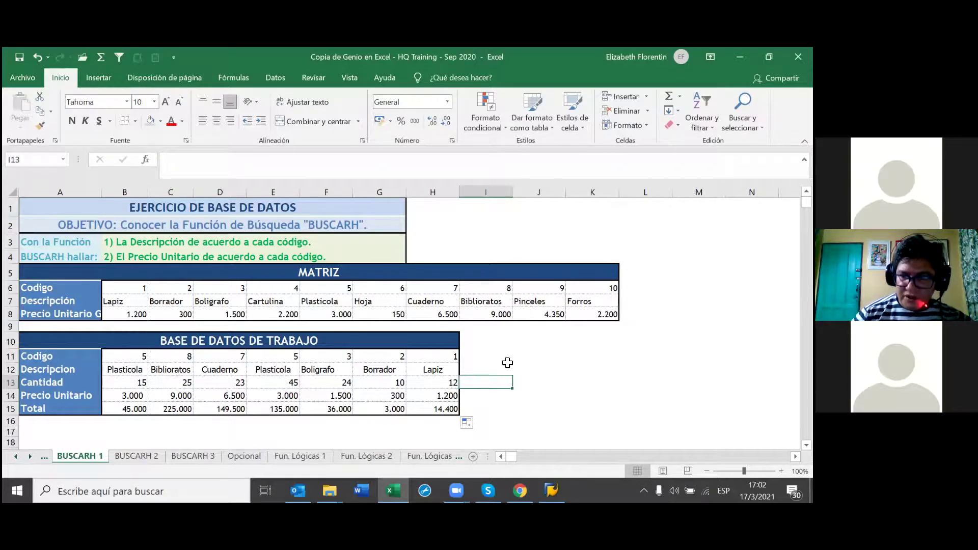
{"action": "left_click", "coordinate": [481, 404], "text": "ctrl"}
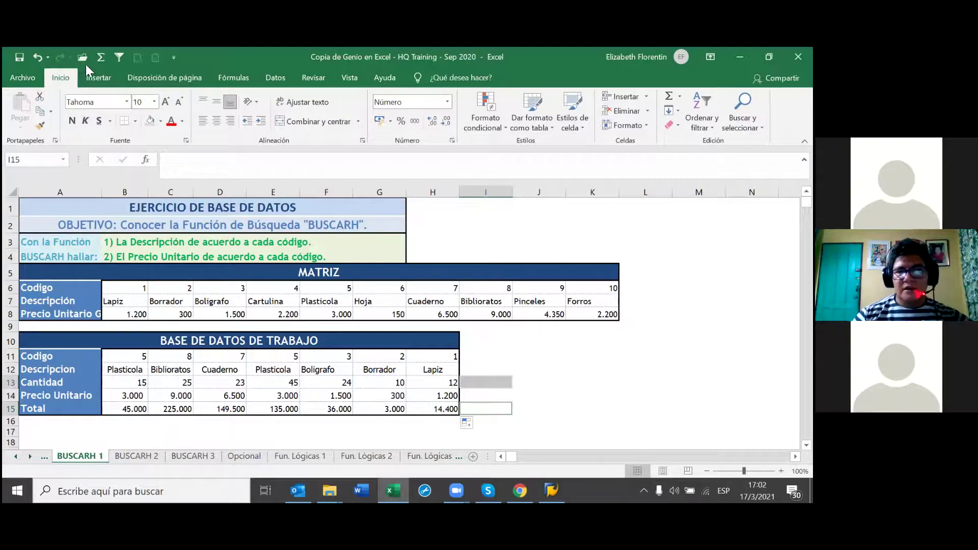
{"action": "left_click", "coordinate": [96, 59]}
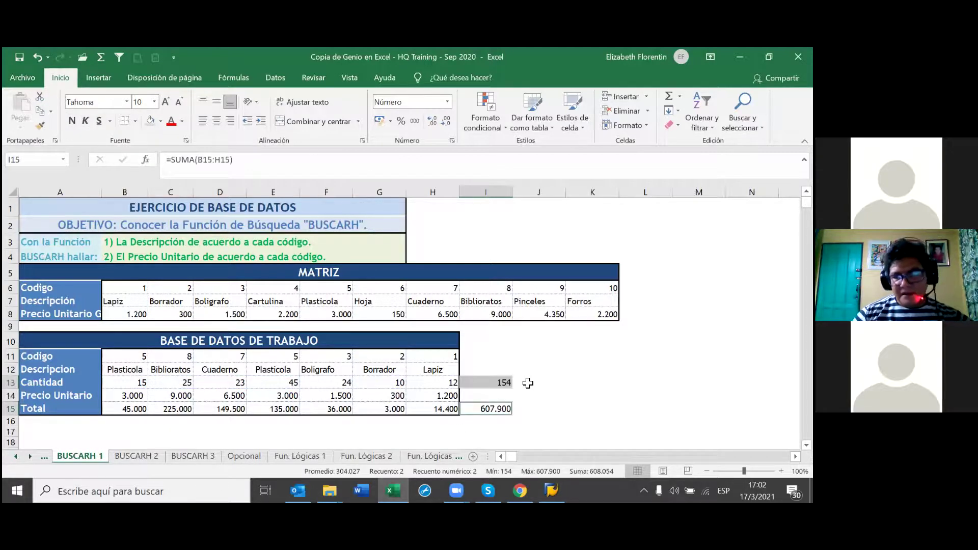
{"action": "key", "text": "Return"}
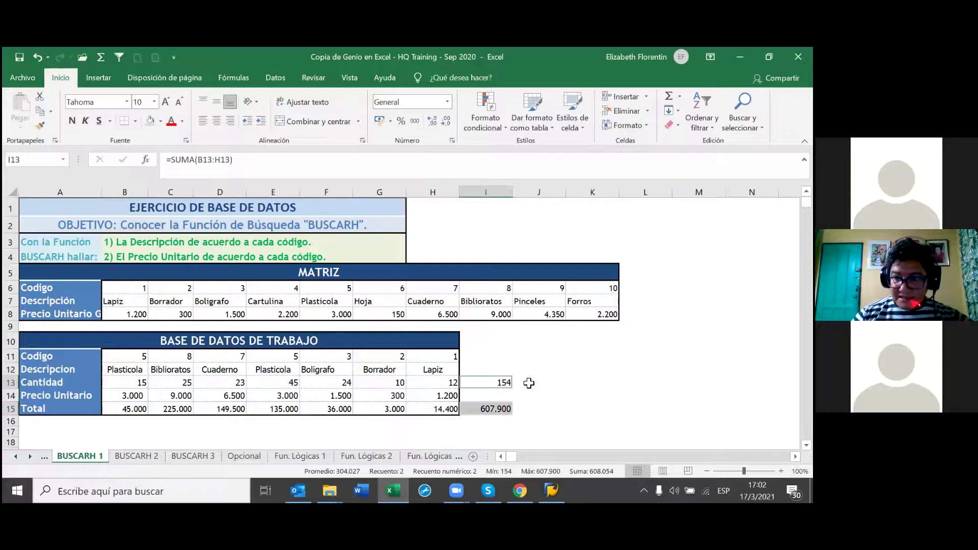
{"action": "key", "text": "Return"}
{"action": "key", "text": "Return"}
{"action": "key", "text": "Return"}
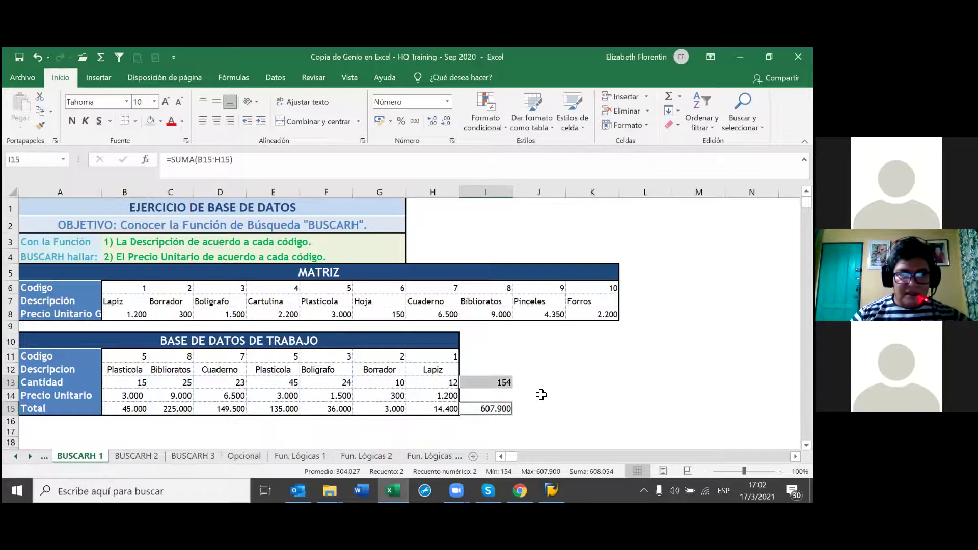
{"action": "left_click", "coordinate": [541, 394]}
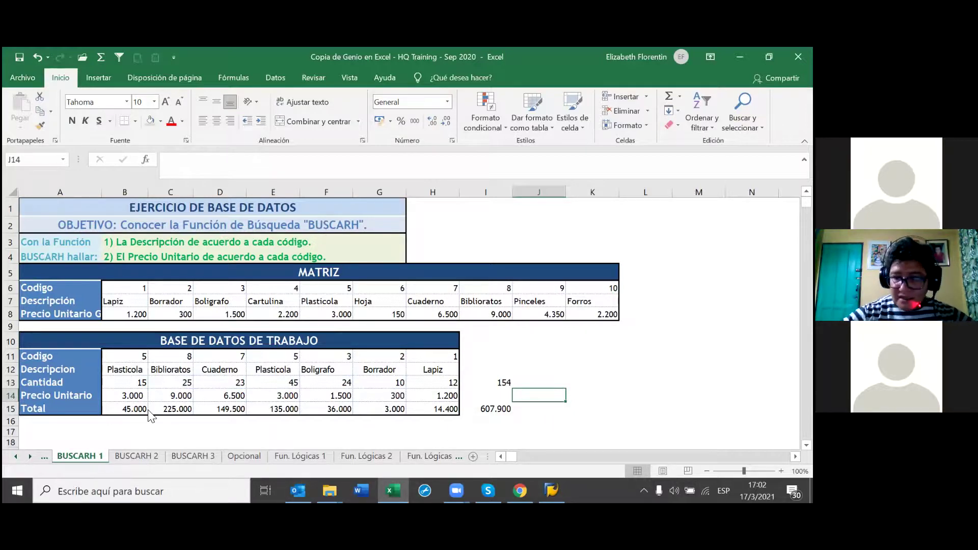
{"action": "right_click", "coordinate": [90, 458]}
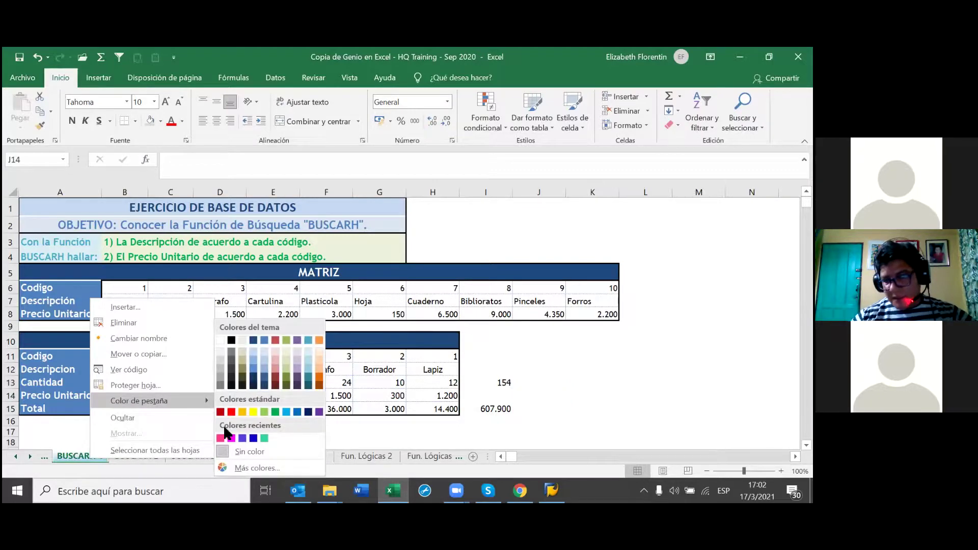
{"action": "left_click", "coordinate": [224, 451]}
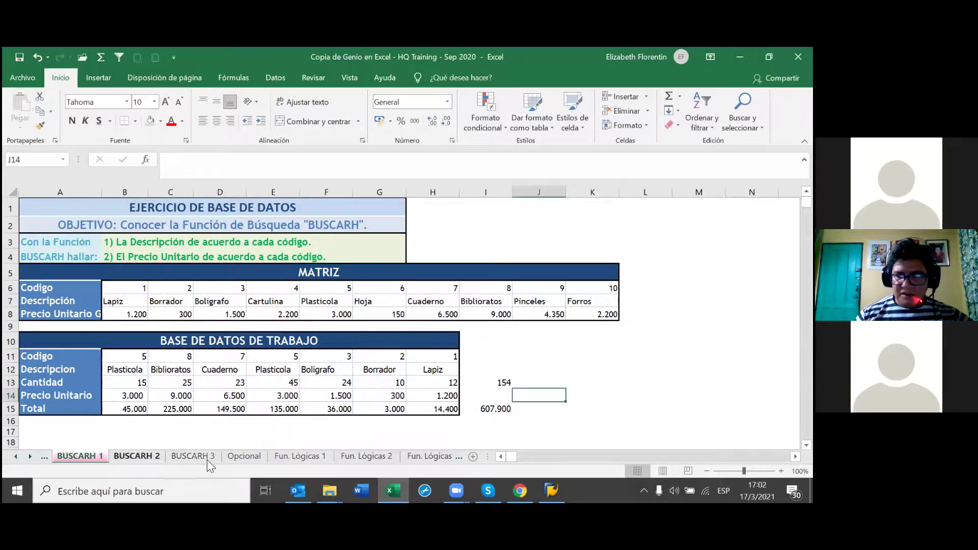
{"action": "key", "text": "Return"}
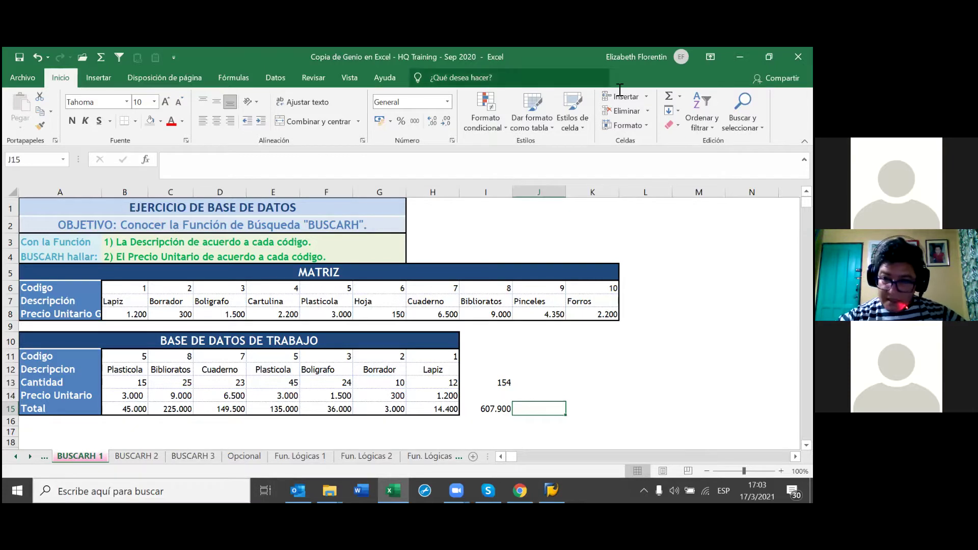
{"action": "key", "text": "alt+Tab"}
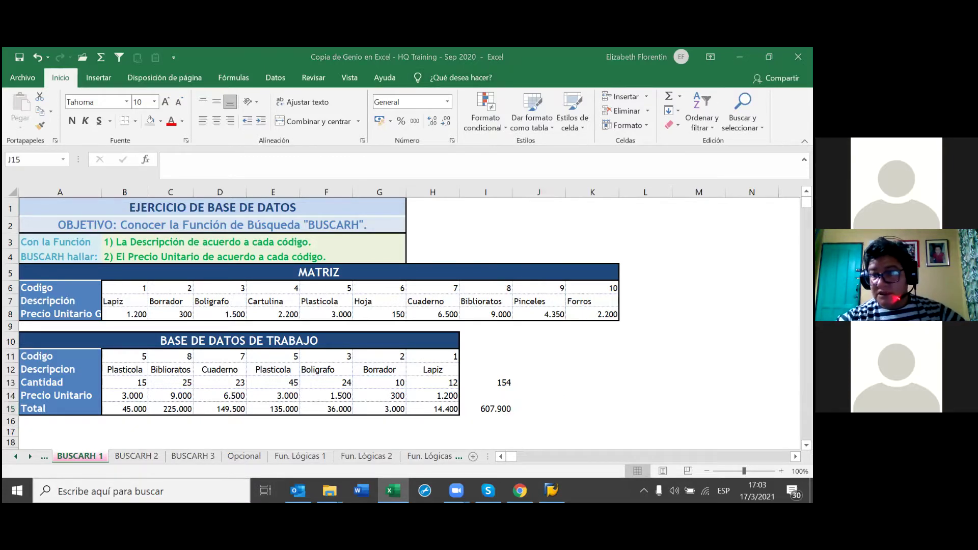